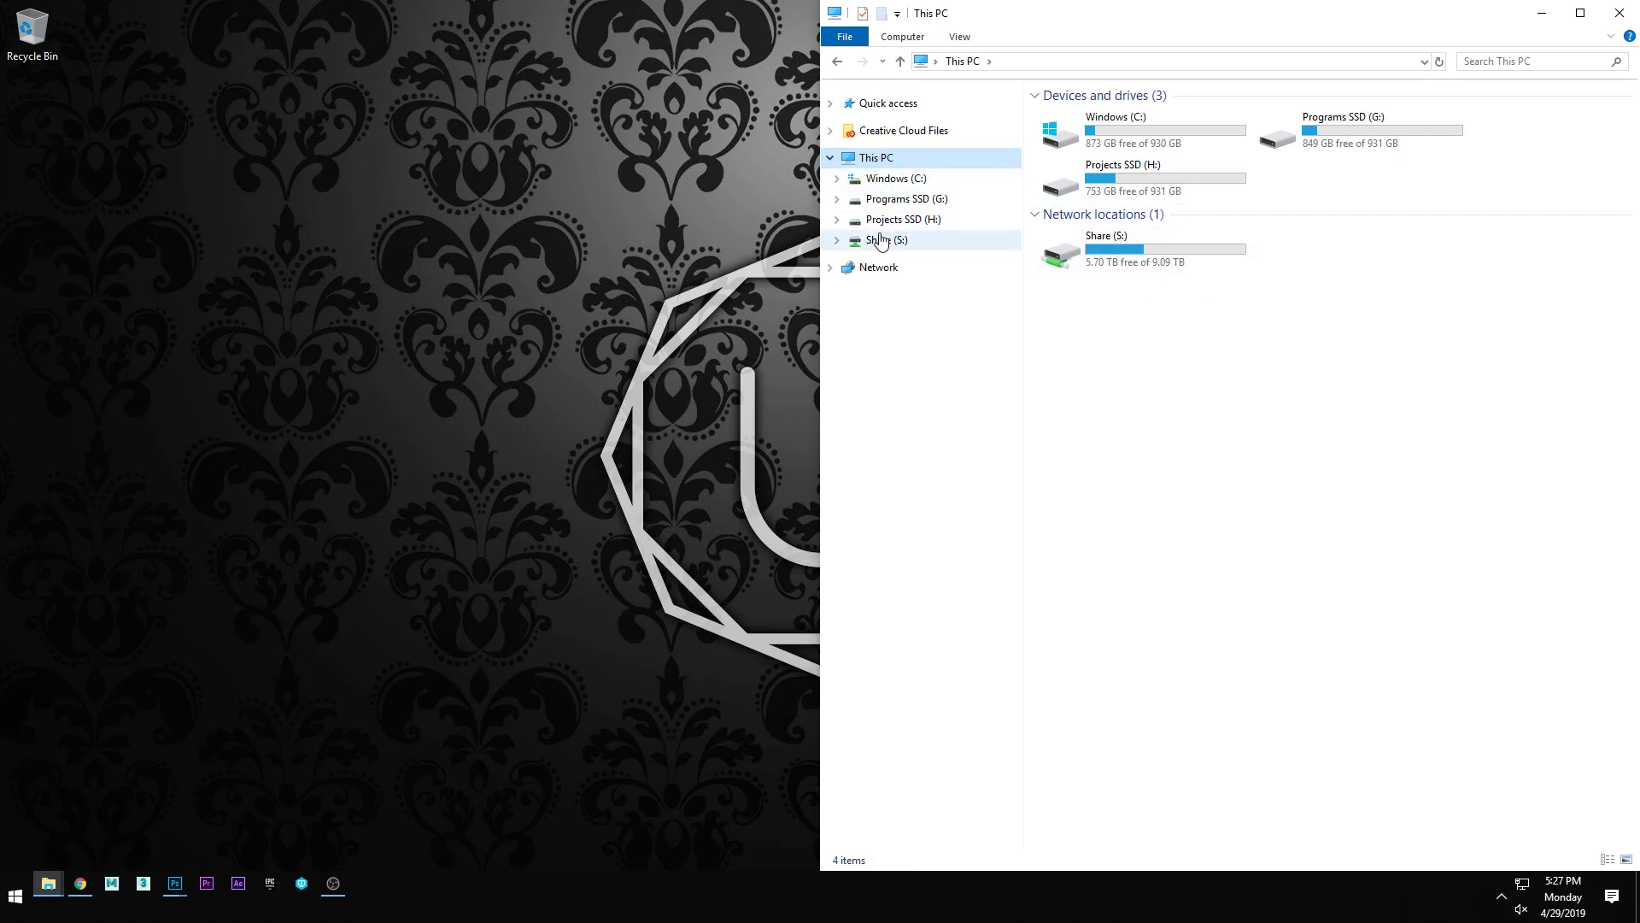
Step: Display the Quick access view in File Explorer and minimize all windows to reveal the desktop
click(841, 106)
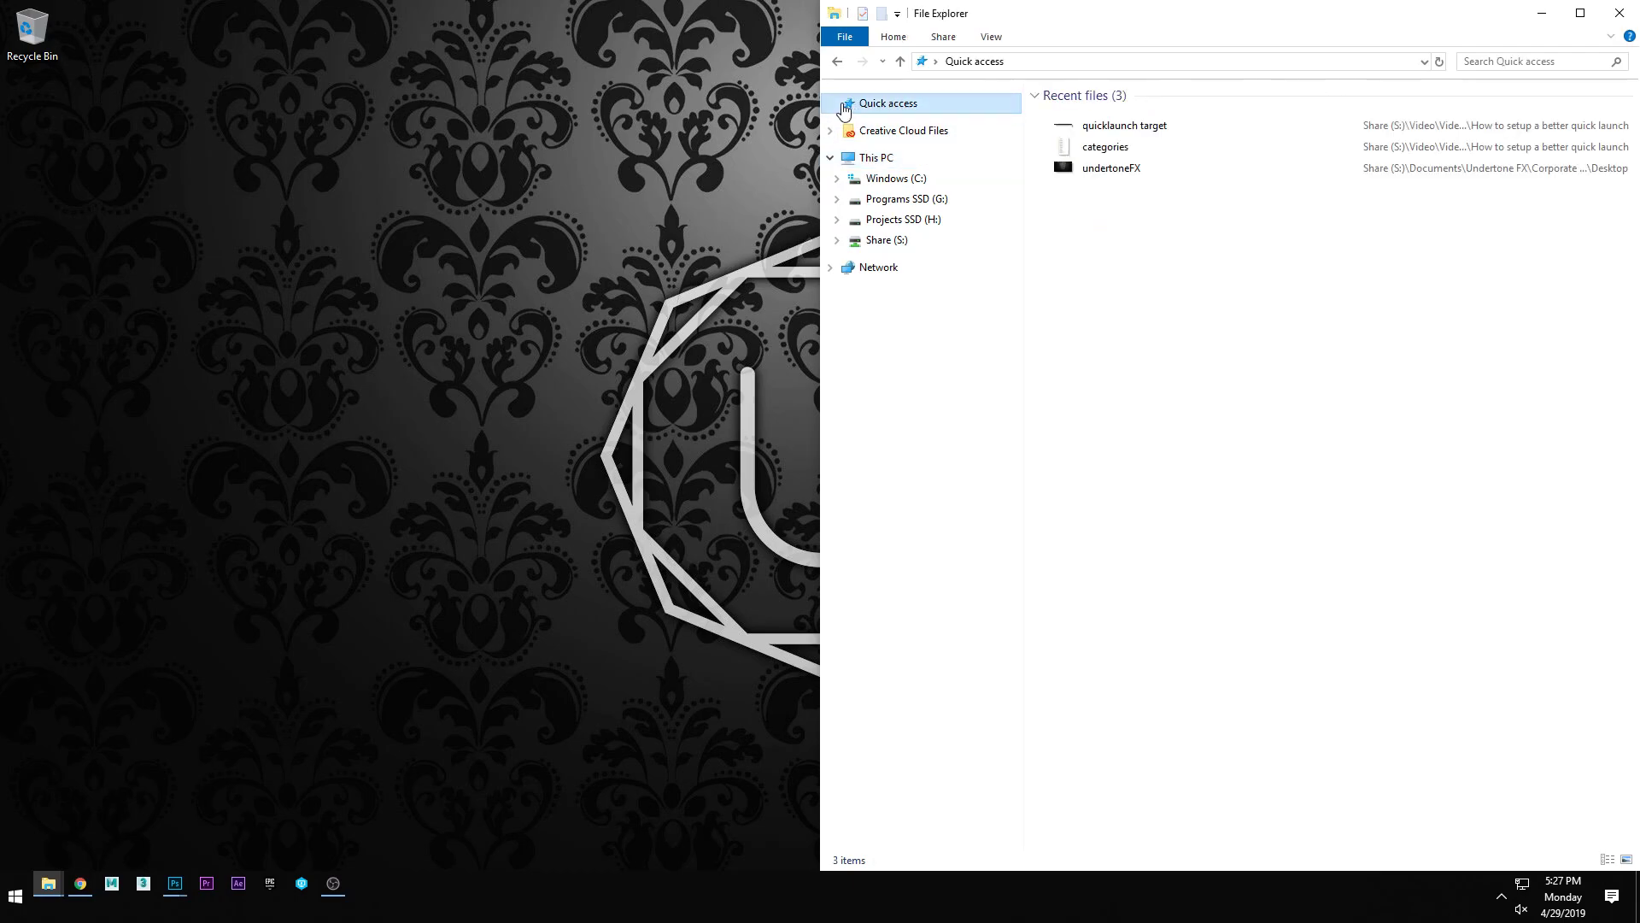
key(super+d)
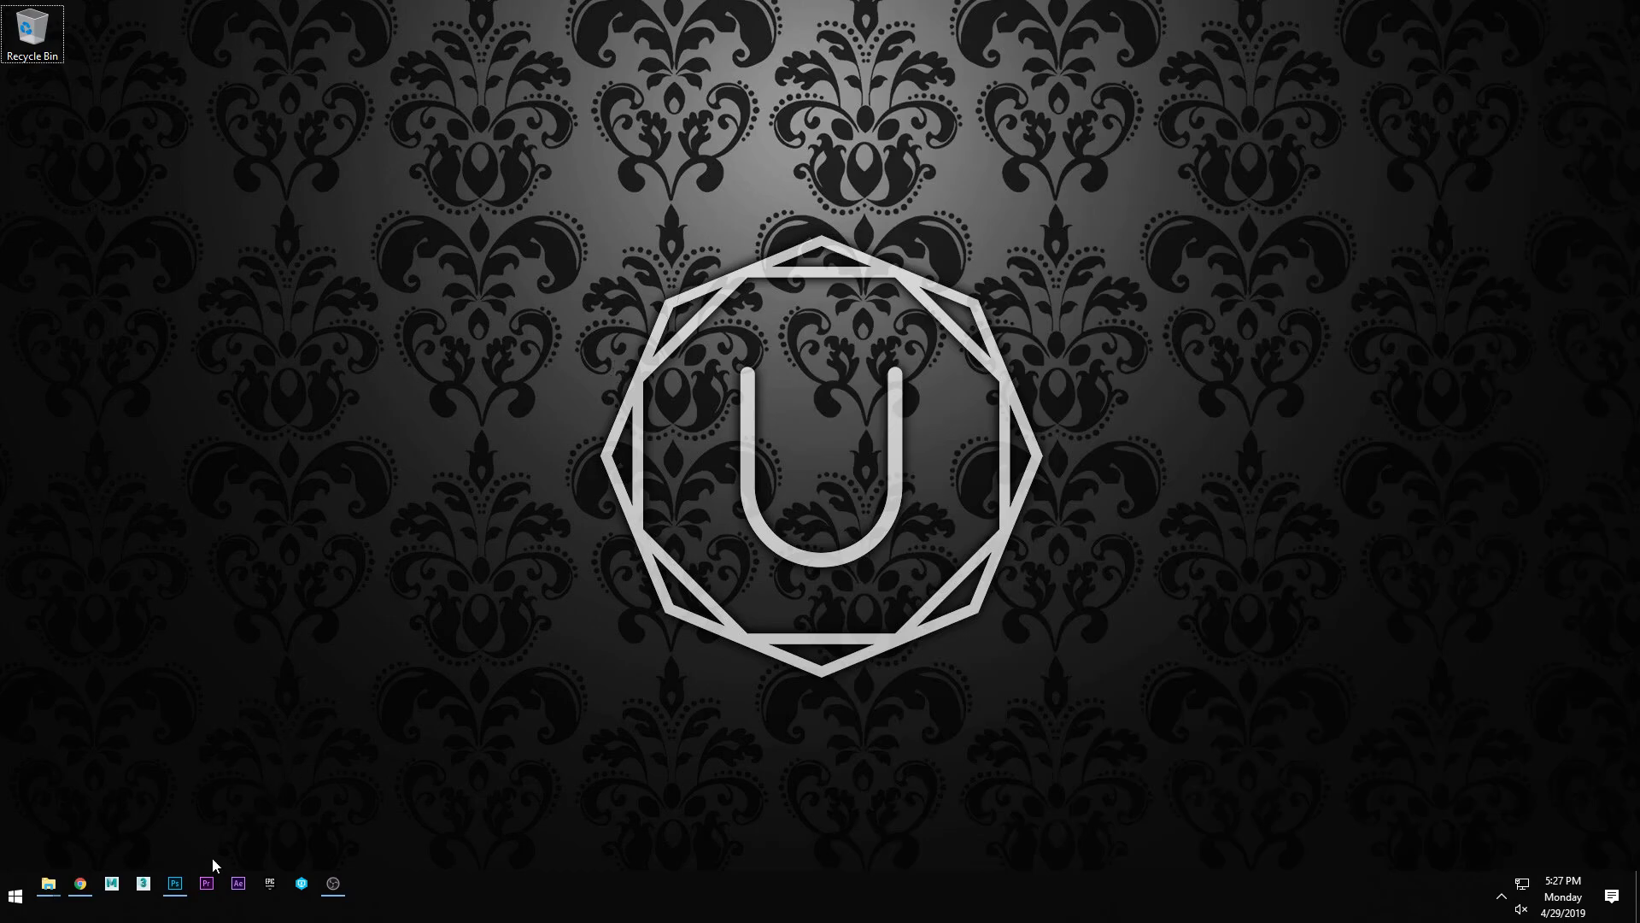
Step: Hide all icons on the desktop through its view options
right_click(293, 640)
click(367, 692)
right_click(103, 165)
click(617, 260)
right_click(273, 122)
mouse_move(359, 130)
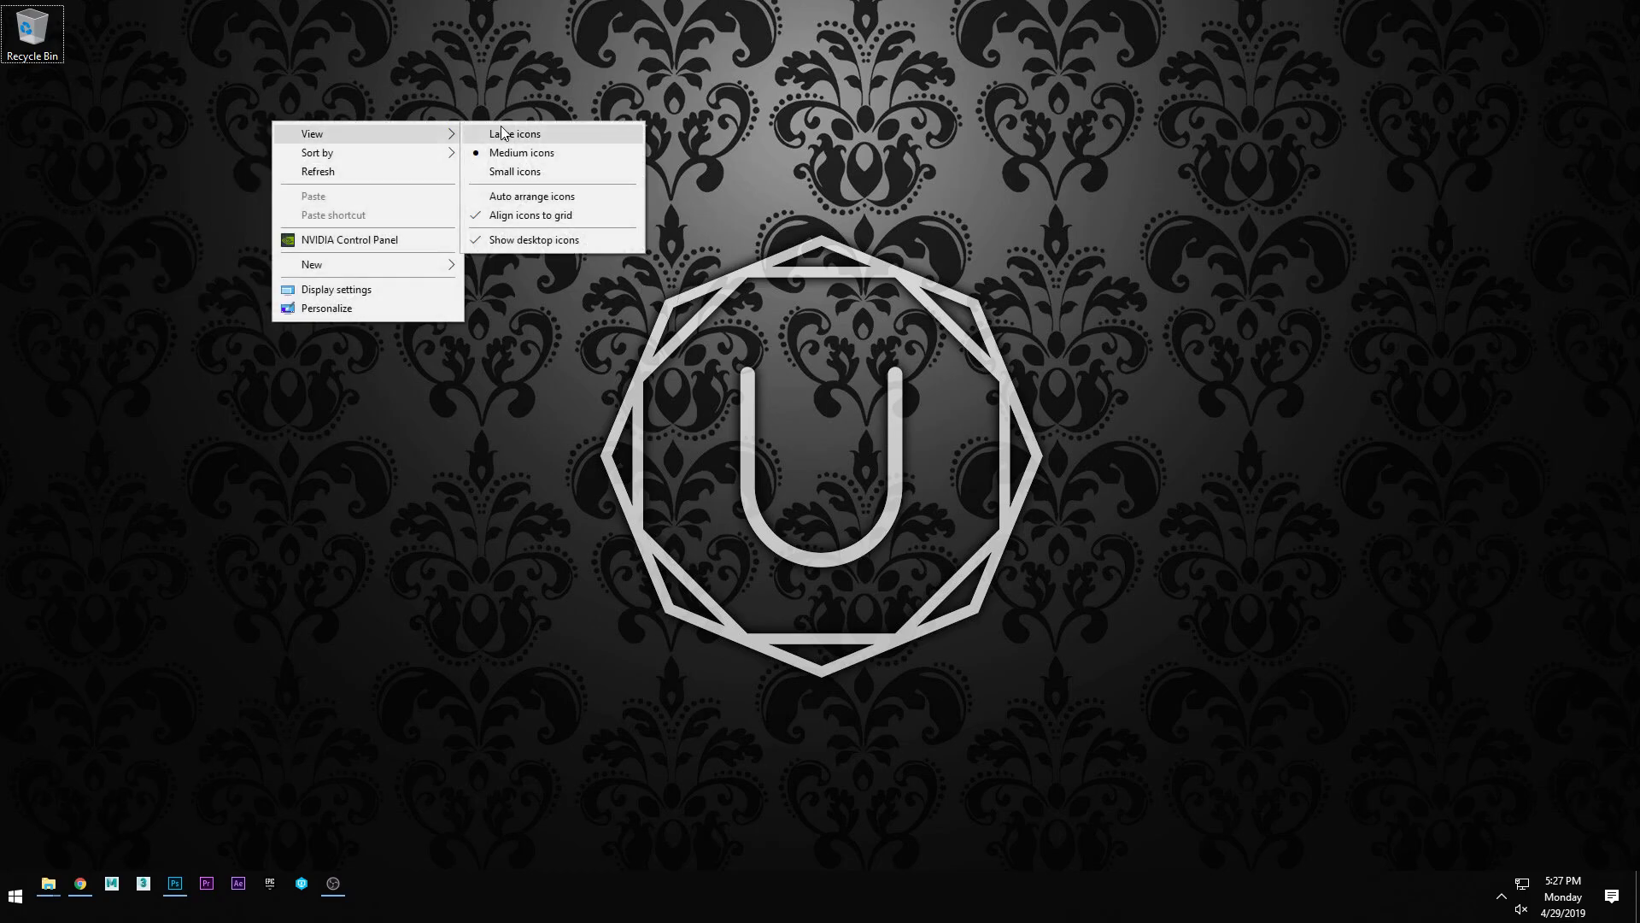
click(523, 240)
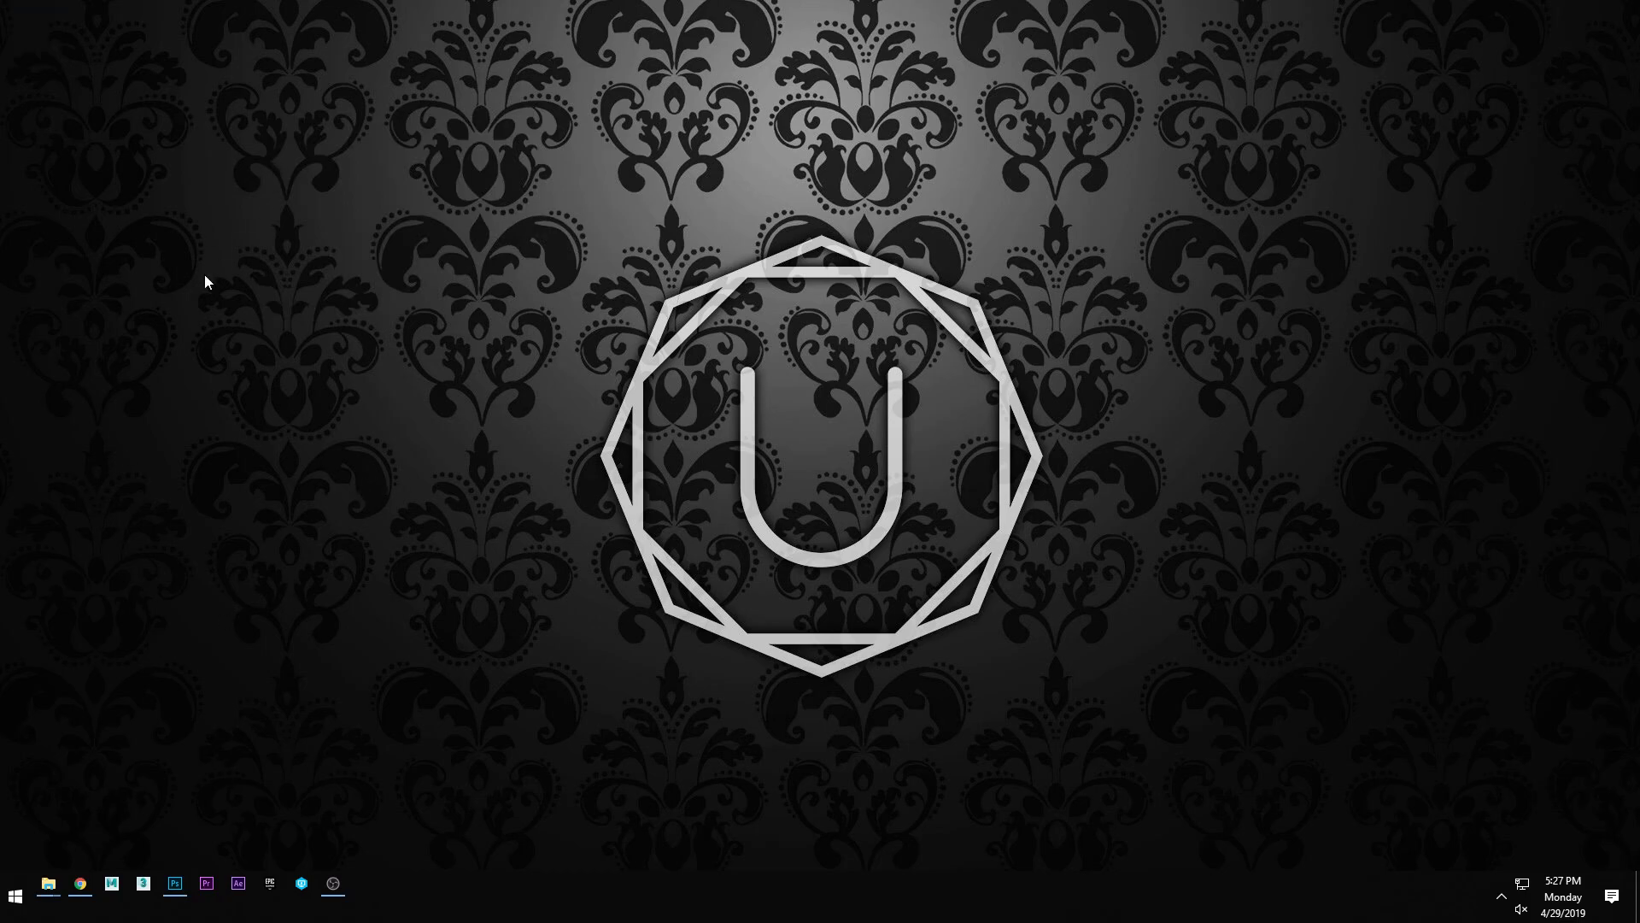
Step: Show the desktop icons again
right_click(205, 172)
mouse_move(289, 188)
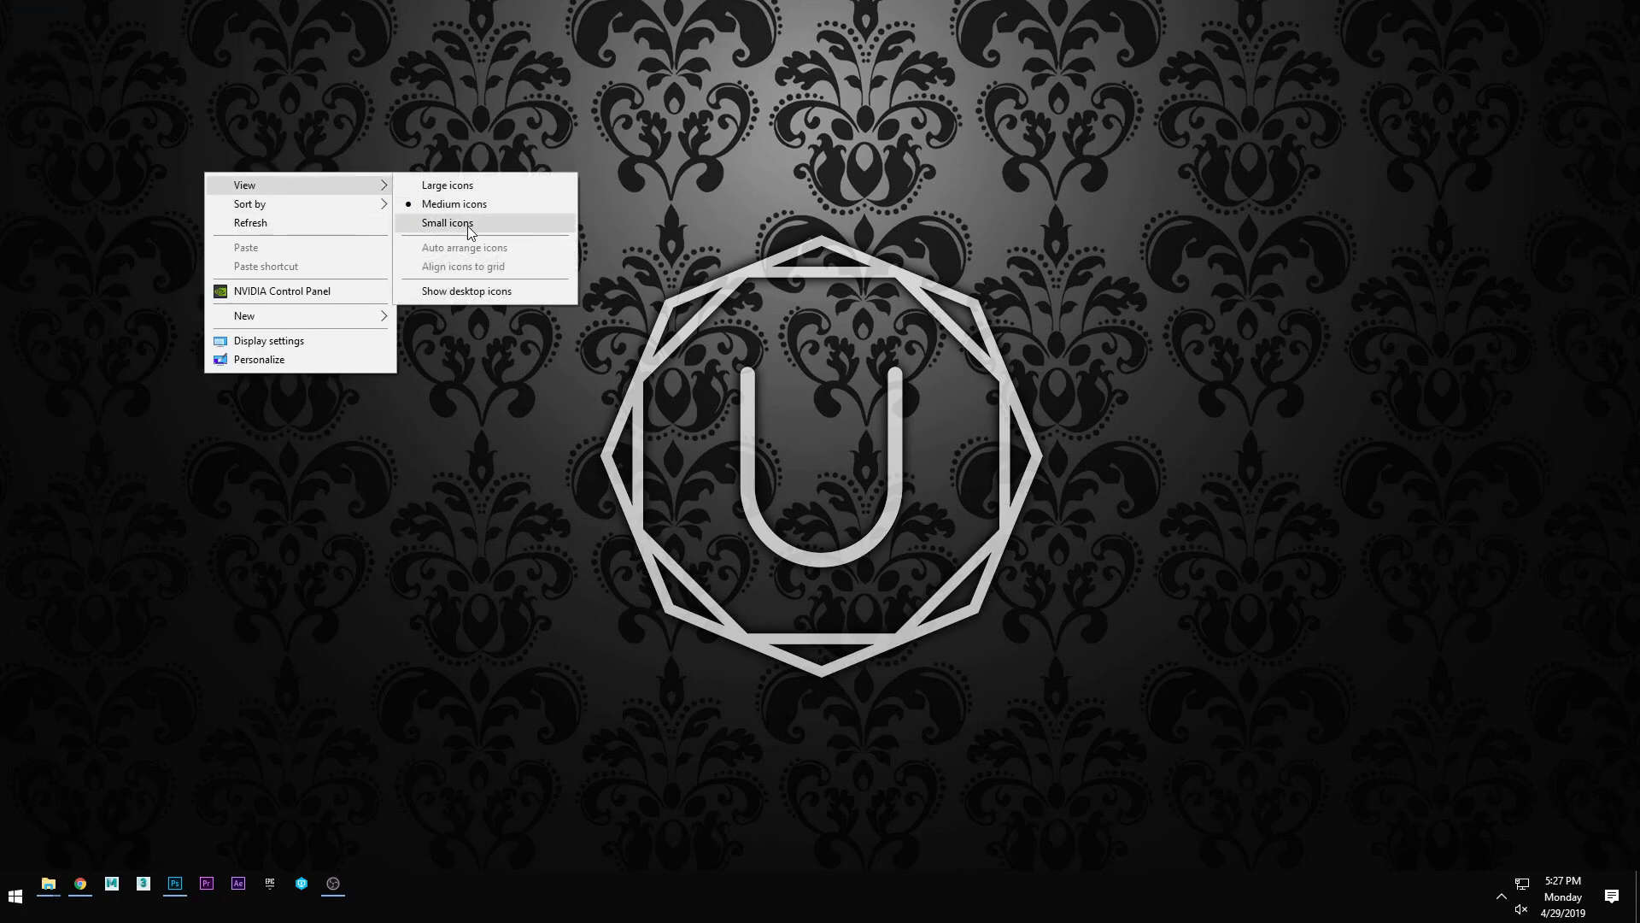
click(470, 291)
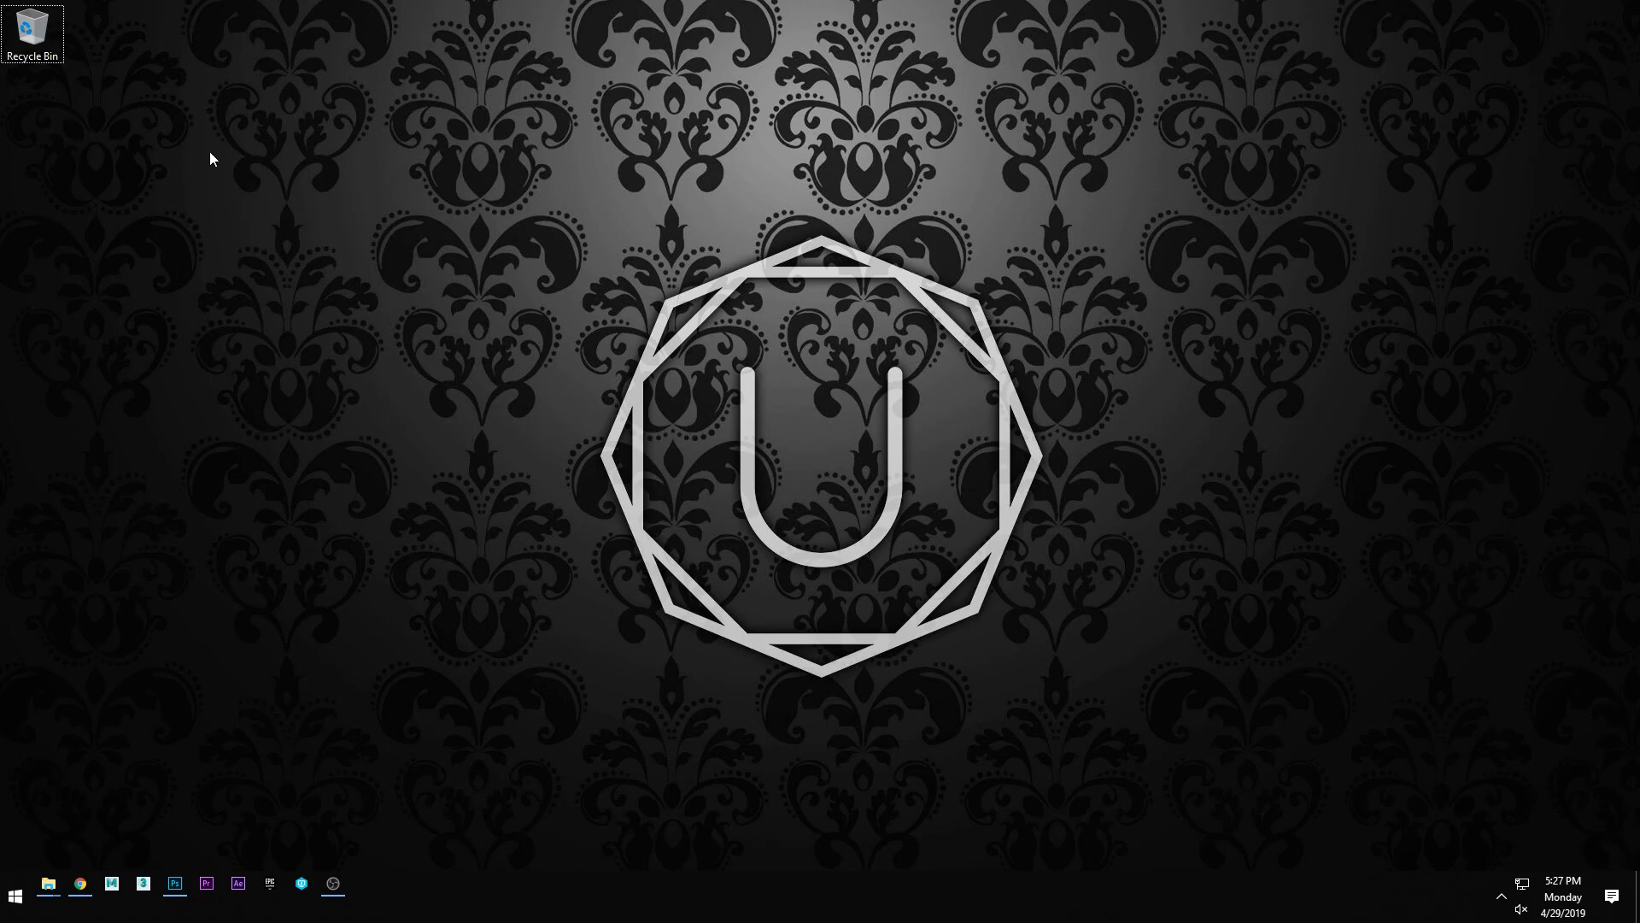
right_click(135, 122)
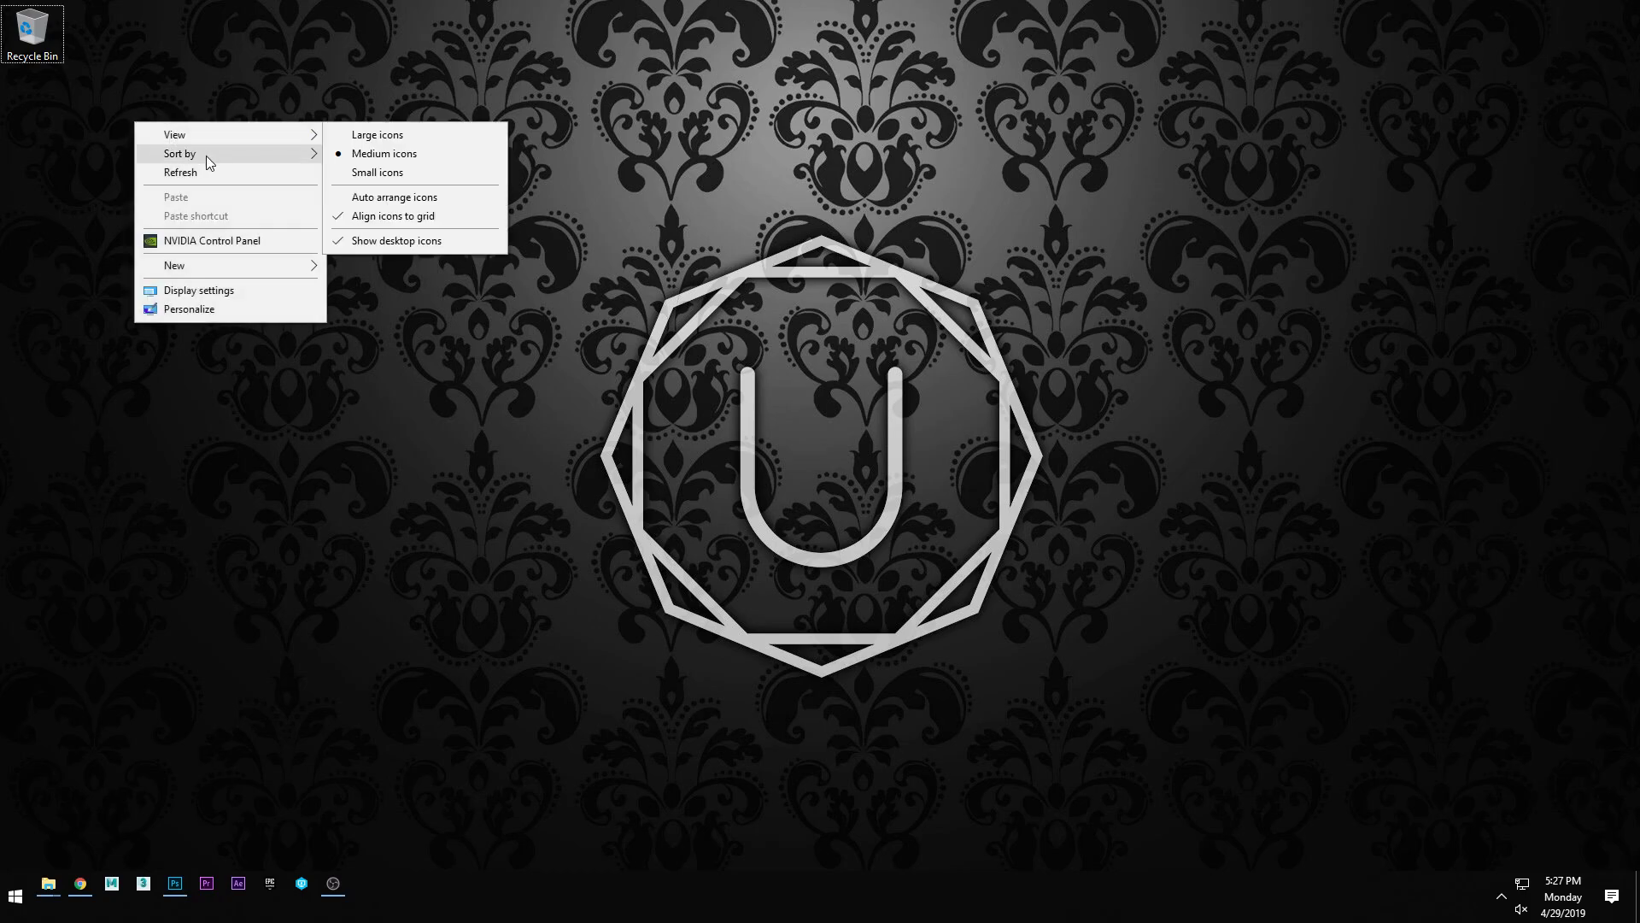
click(171, 88)
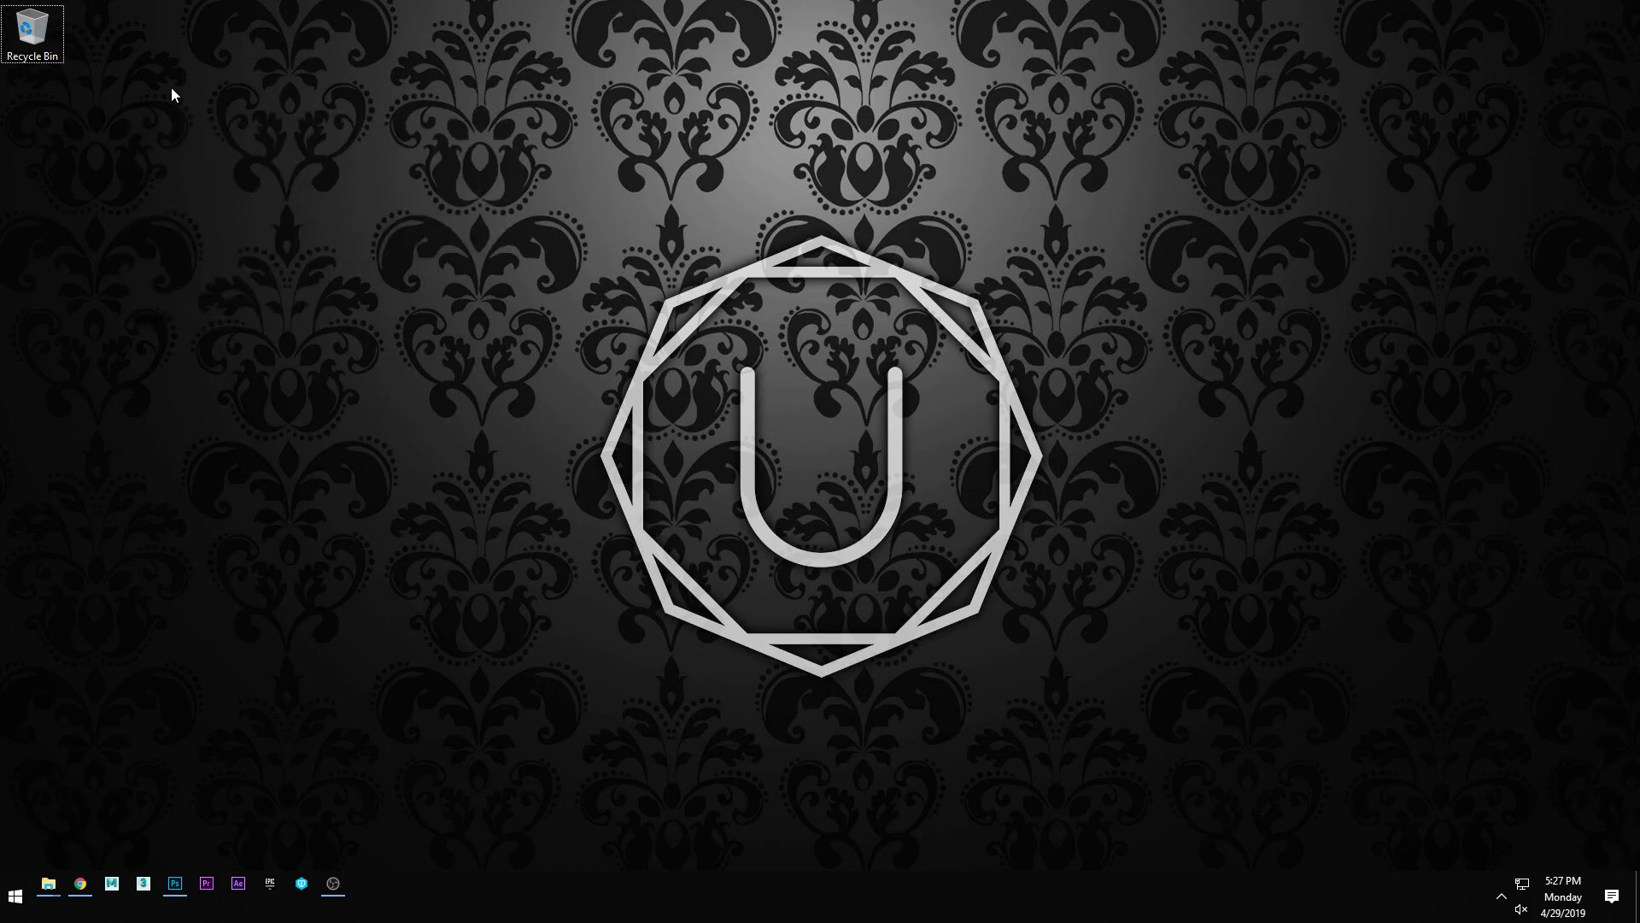
Step: Create a folder named Shortcuts on the desktop and open it
right_click(171, 93)
click(188, 56)
key(ctrl+shift+n)
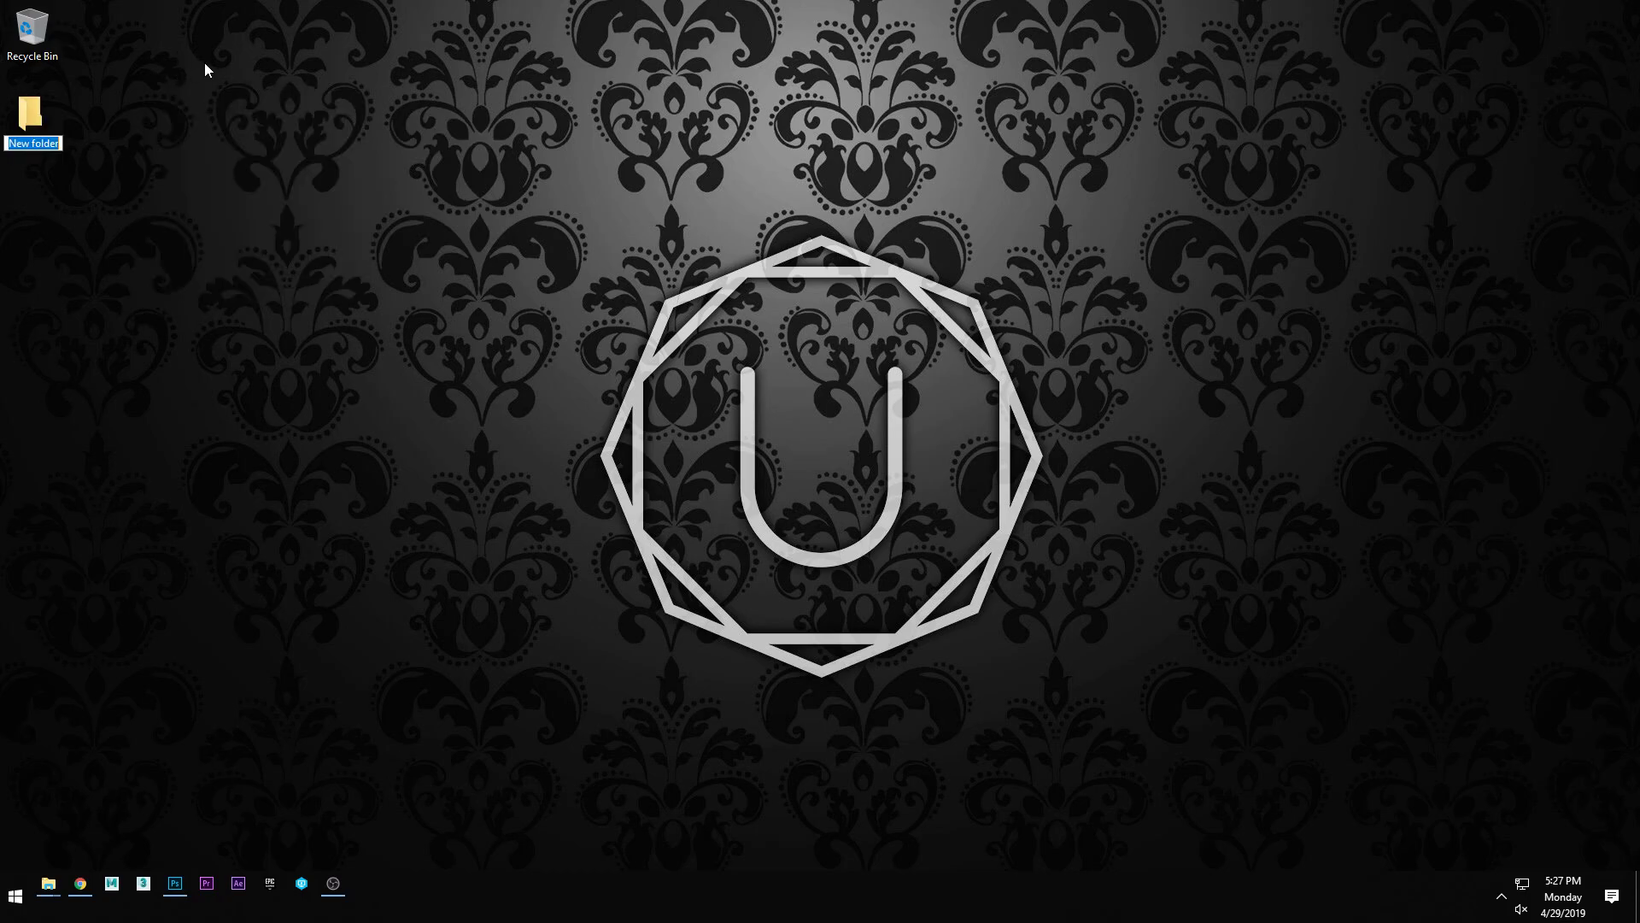
text(Shortcuts)
key(Return)
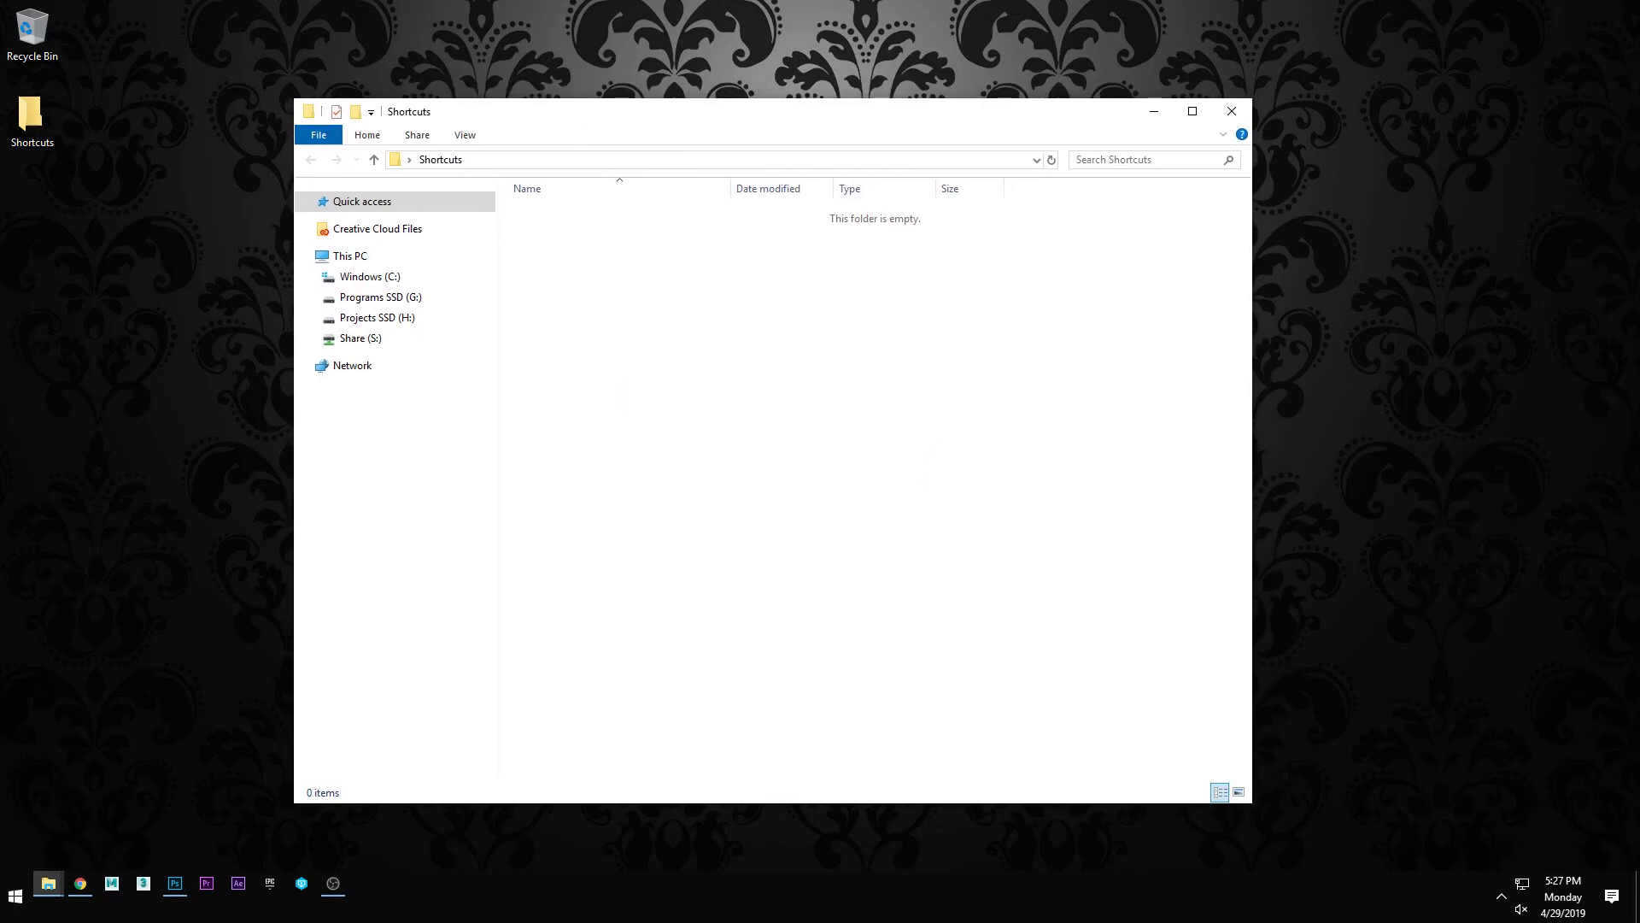
Step: Switch through the open windows to find the Software folder on the Share drive and place its window over the Shortcuts window
key(alt+Tab)
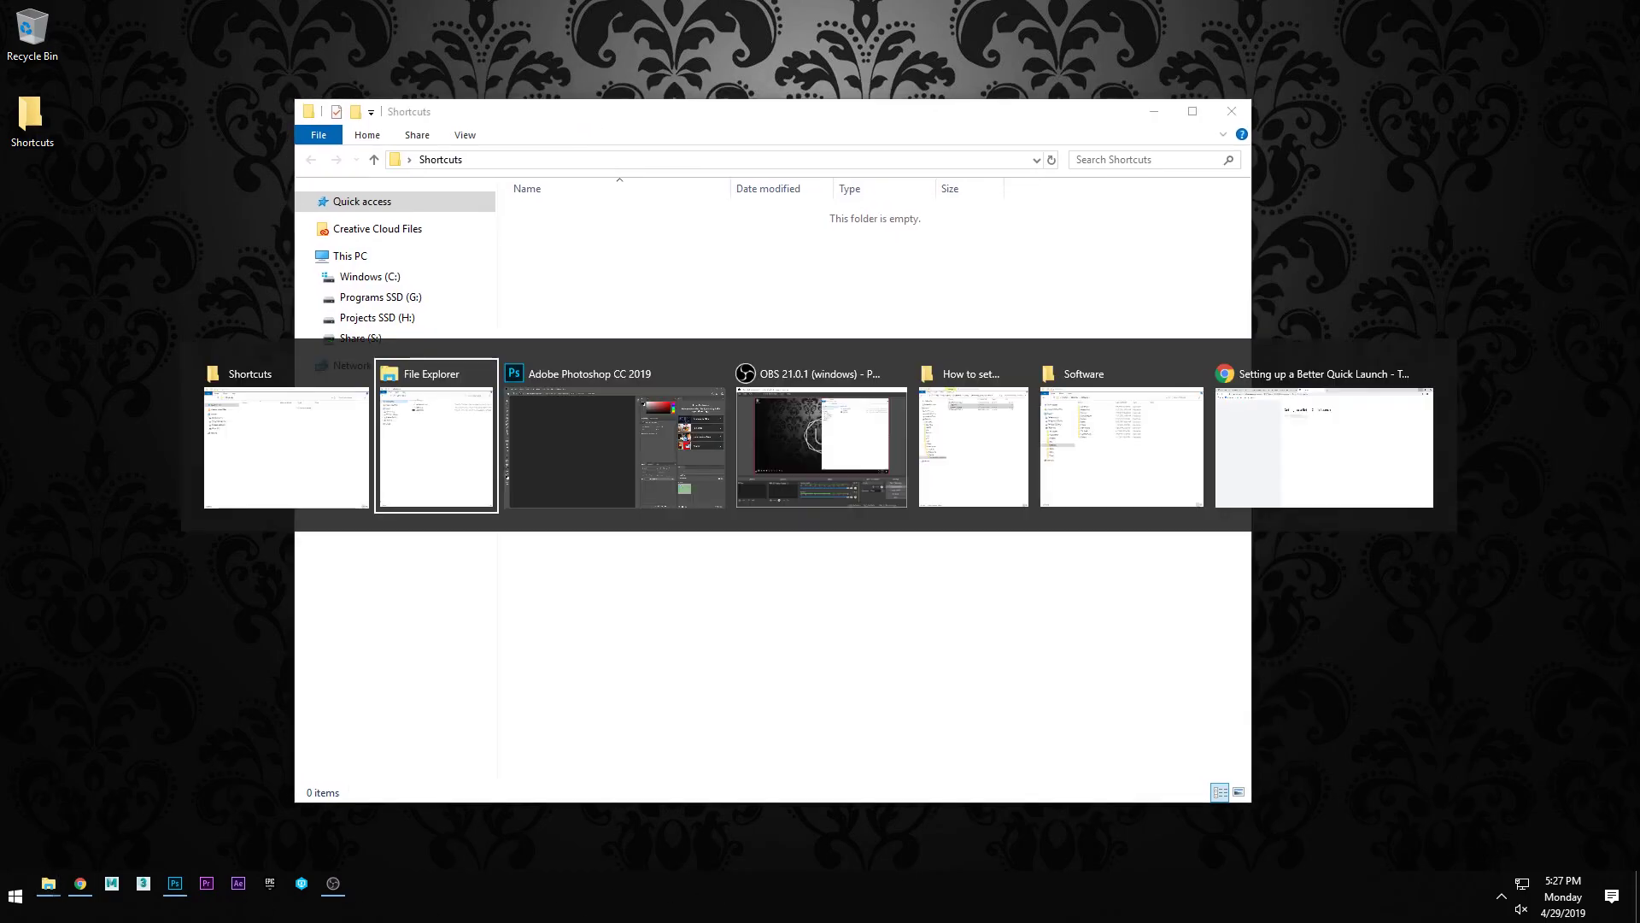
click(1158, 440)
key(alt+Tab)
click(797, 440)
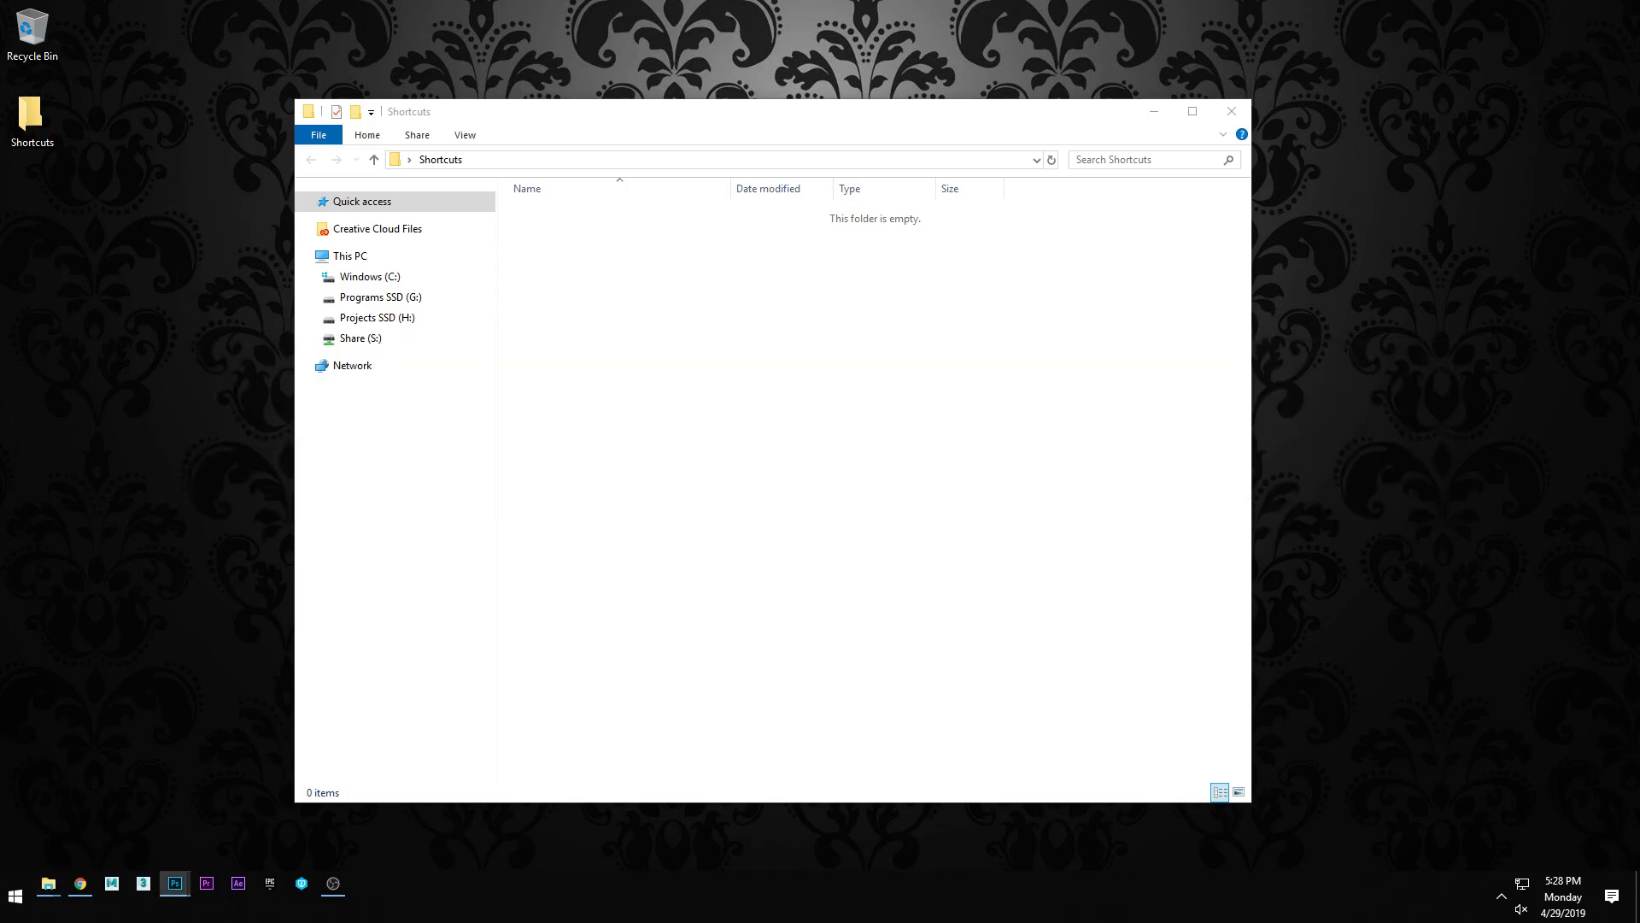
key(alt+Tab)
click(611, 487)
key(alt+Tab)
drag(1639, 147, 784, 172)
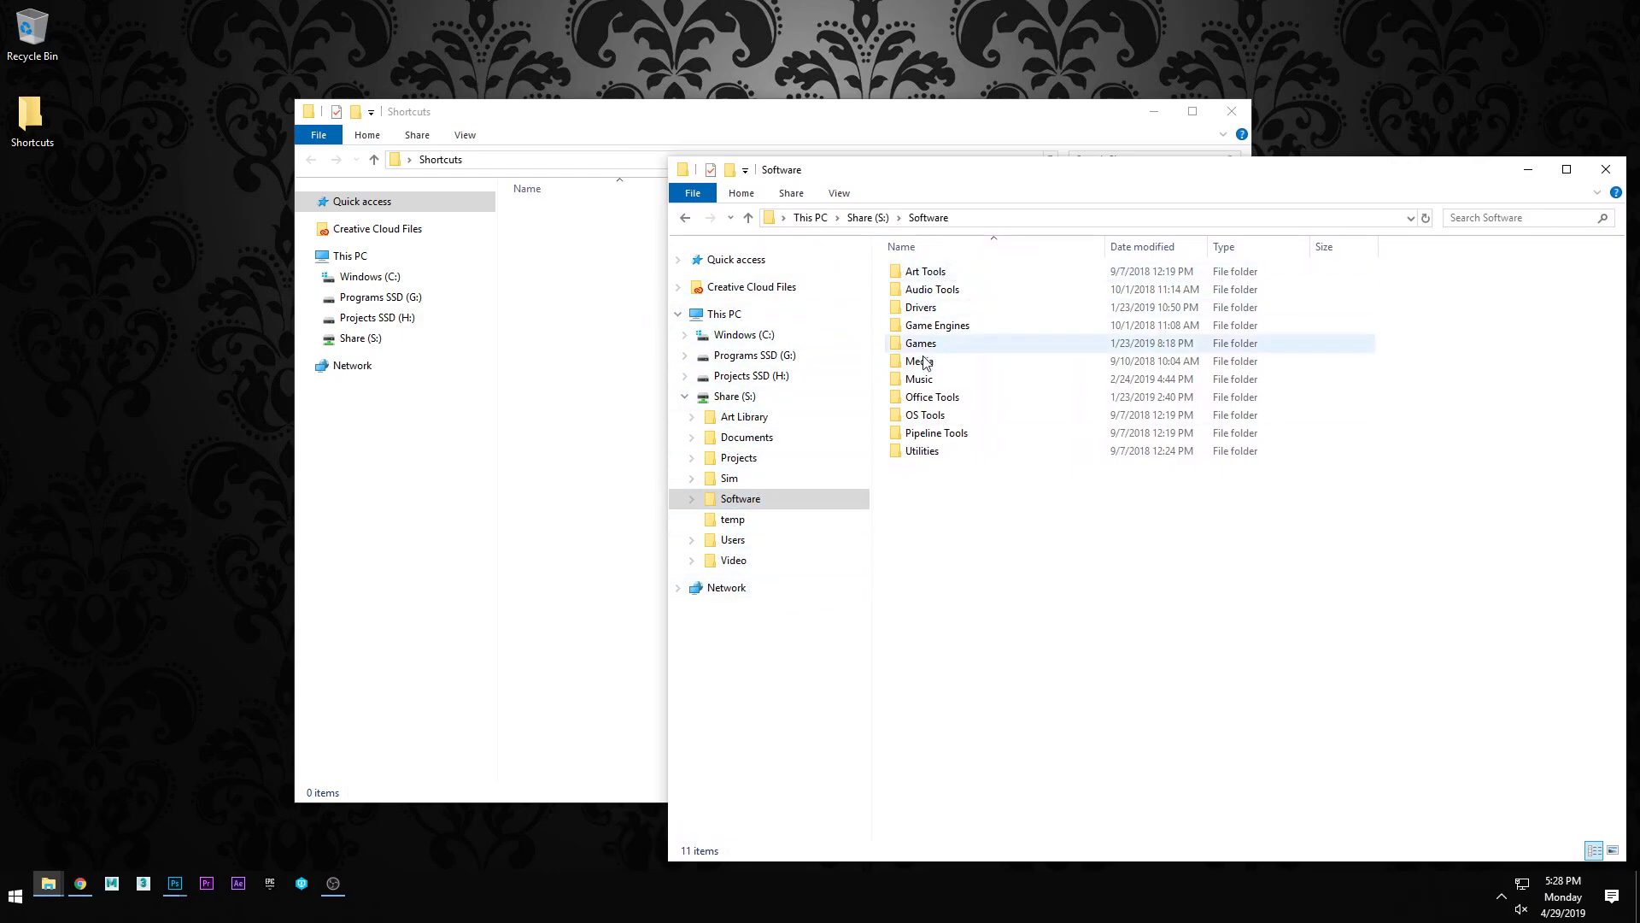
Step: Examine the category folders inside Software, such as Art Tools, Game Engines and OS Tools
click(920, 274)
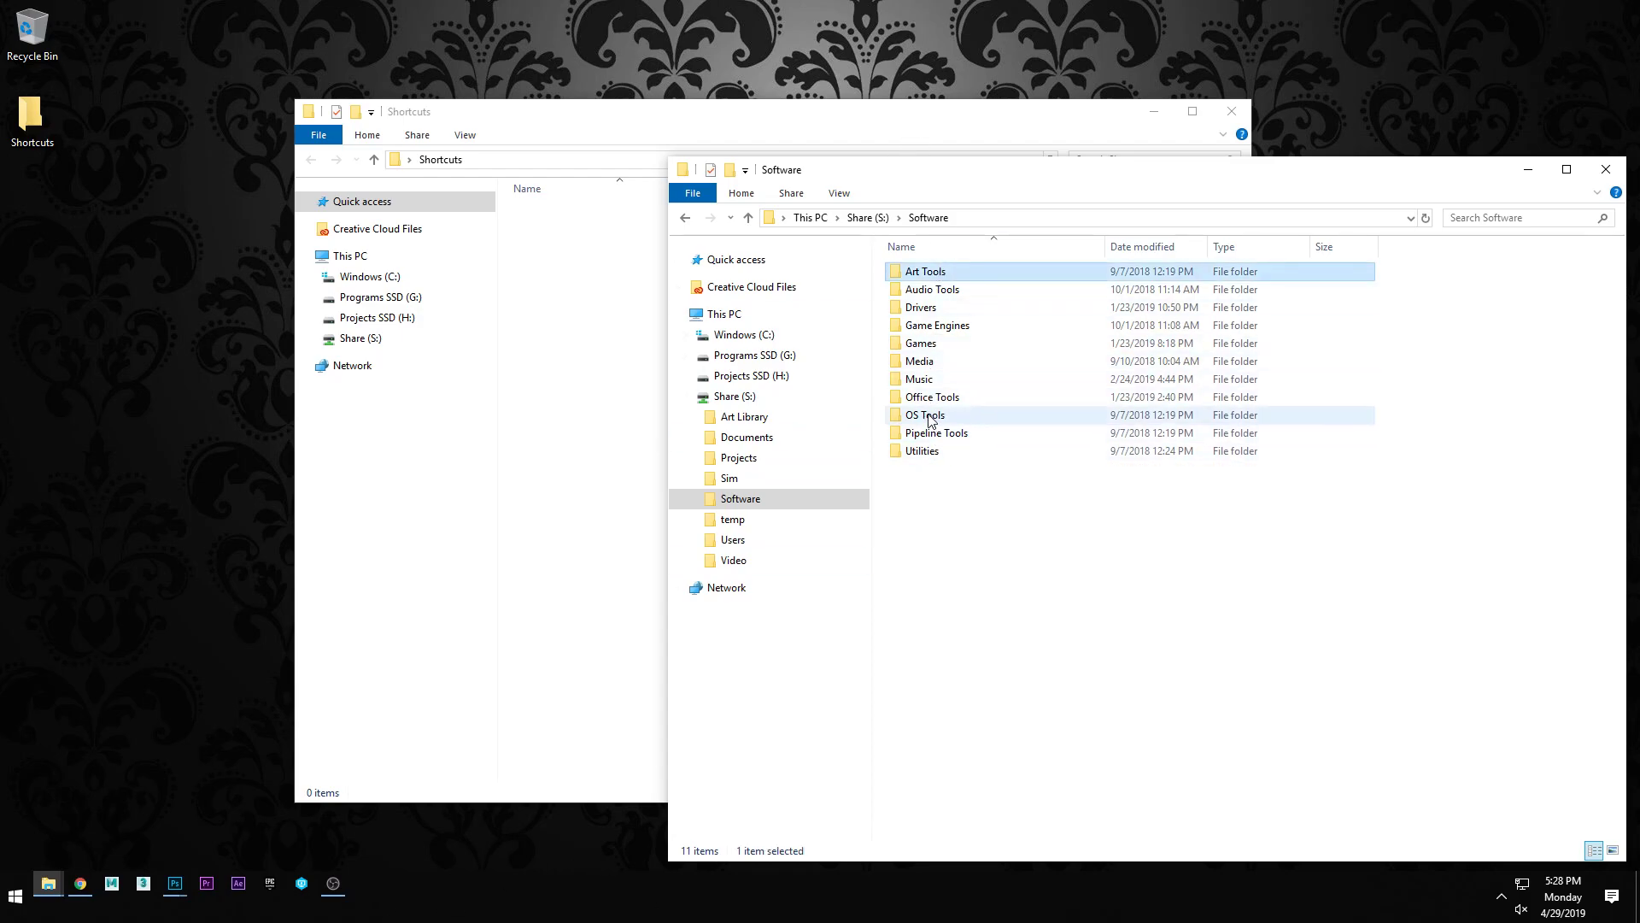
click(944, 330)
click(941, 418)
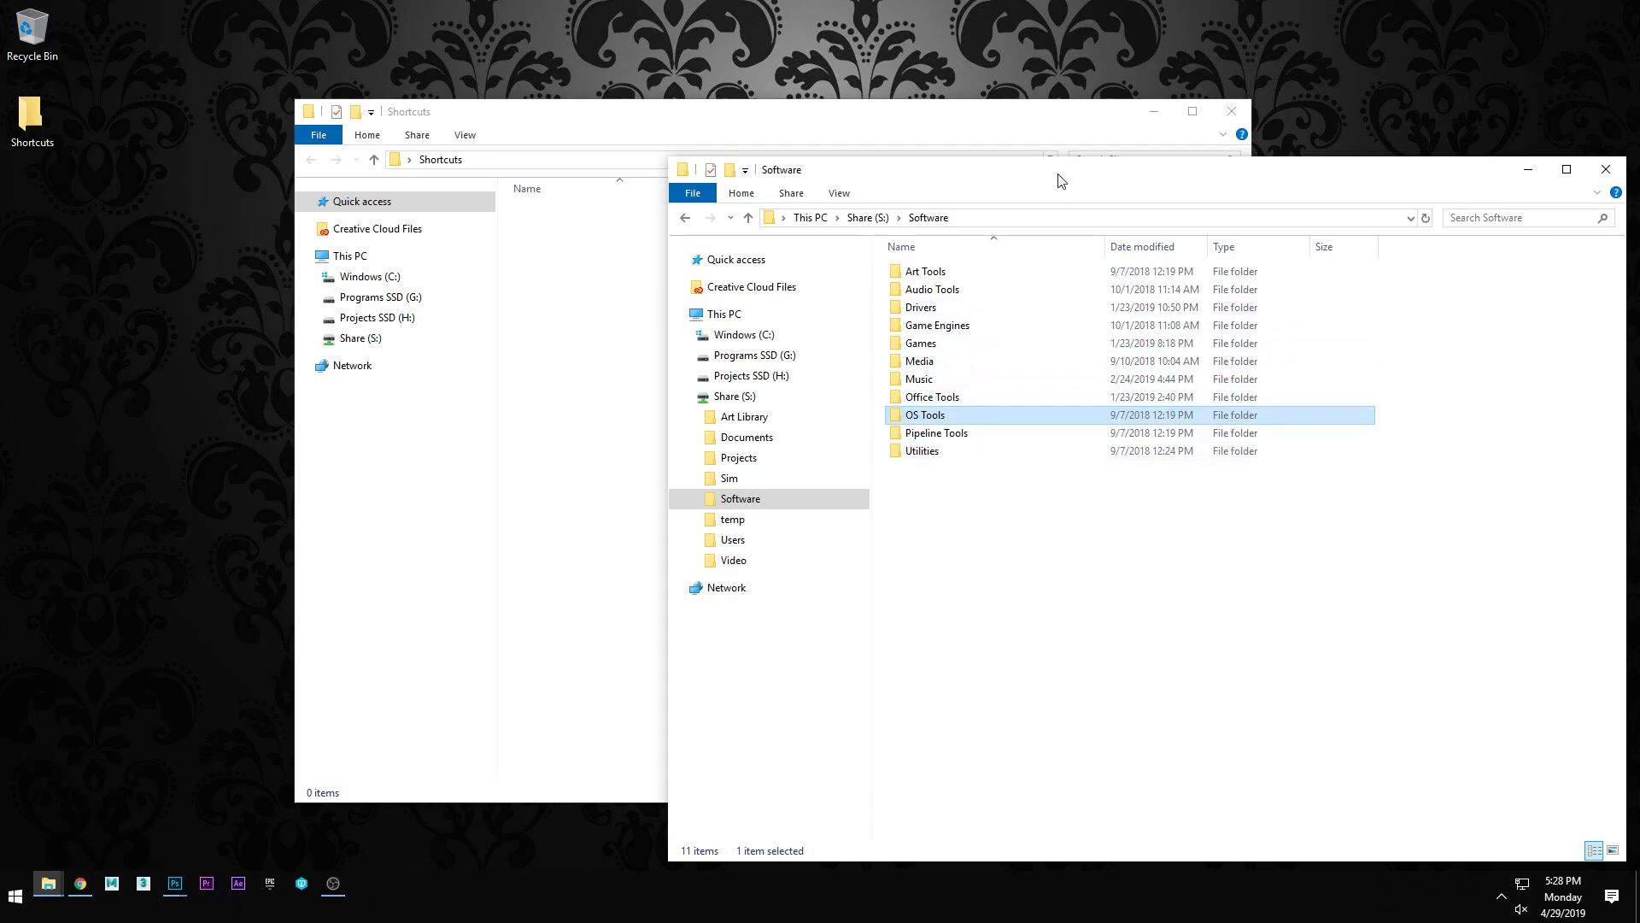
Step: Move the Software window away from the Shortcuts window and place the categories.jpg reference image beside it
drag(1103, 163, 1104, 114)
drag(1460, 124, 1495, 29)
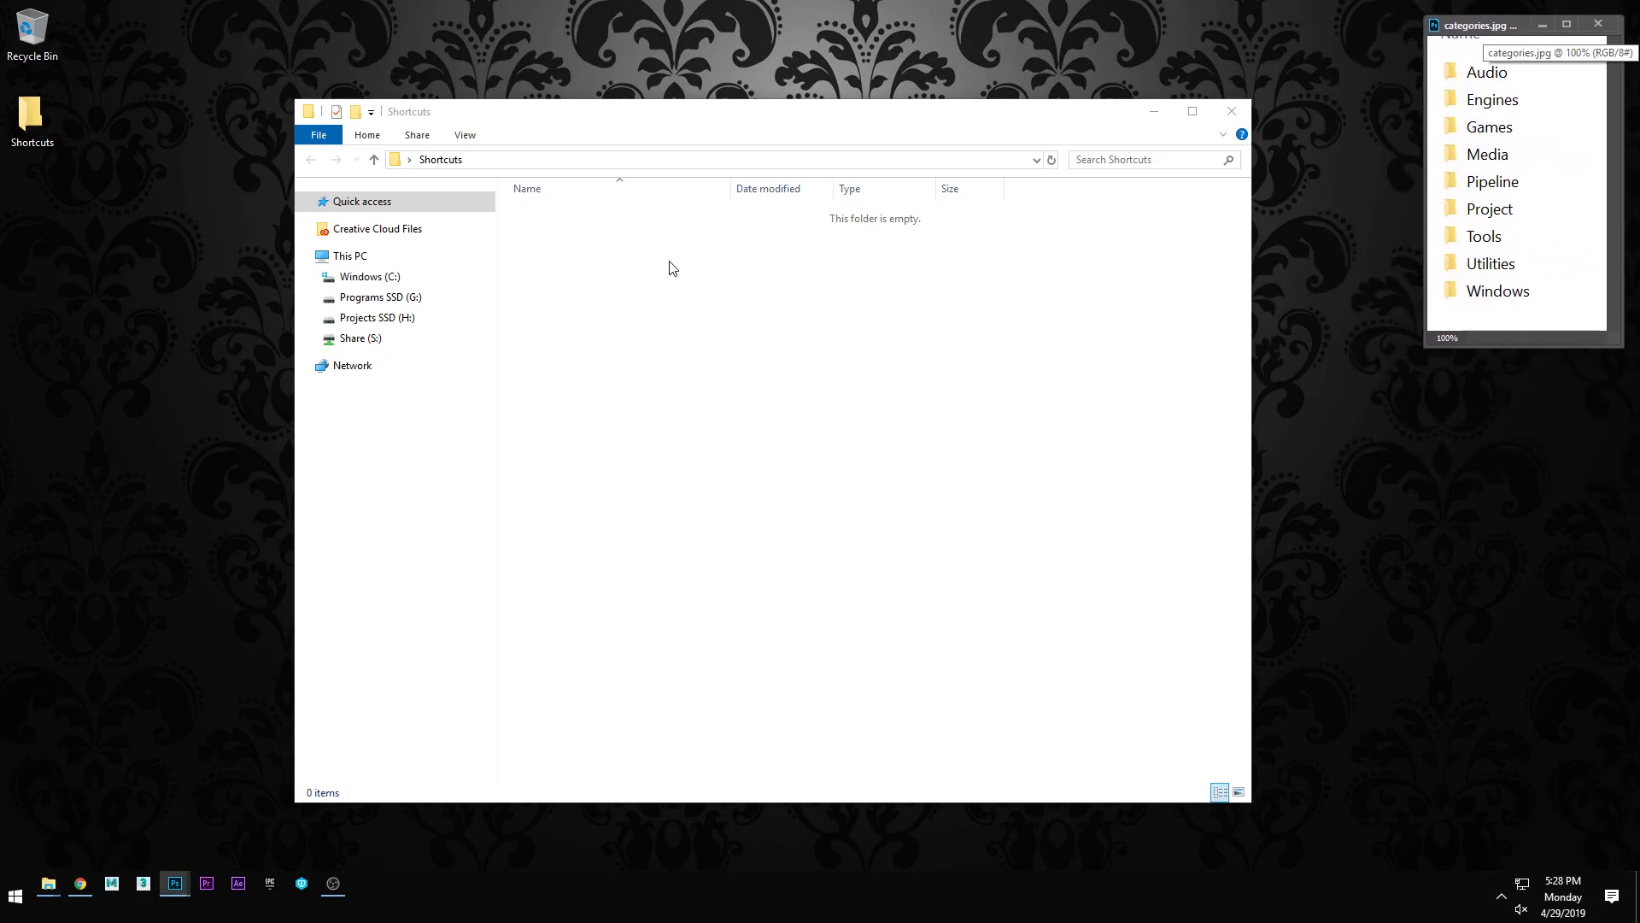
Step: Create a folder named Audio inside the Shortcuts folder
right_click(598, 276)
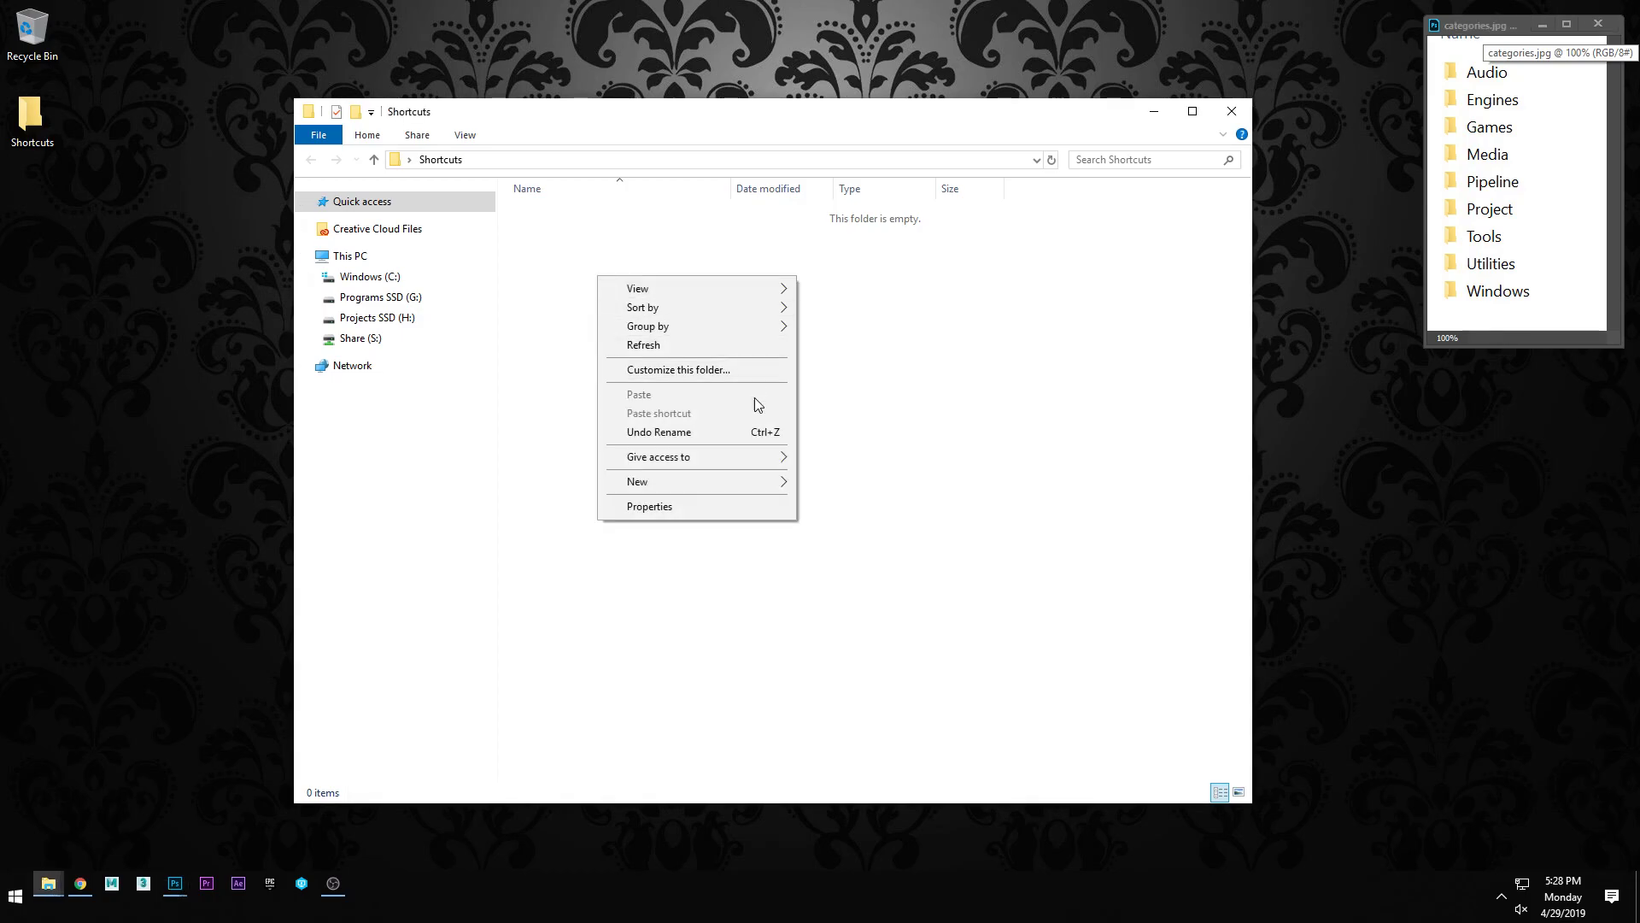
click(1062, 337)
right_click(680, 245)
mouse_move(766, 450)
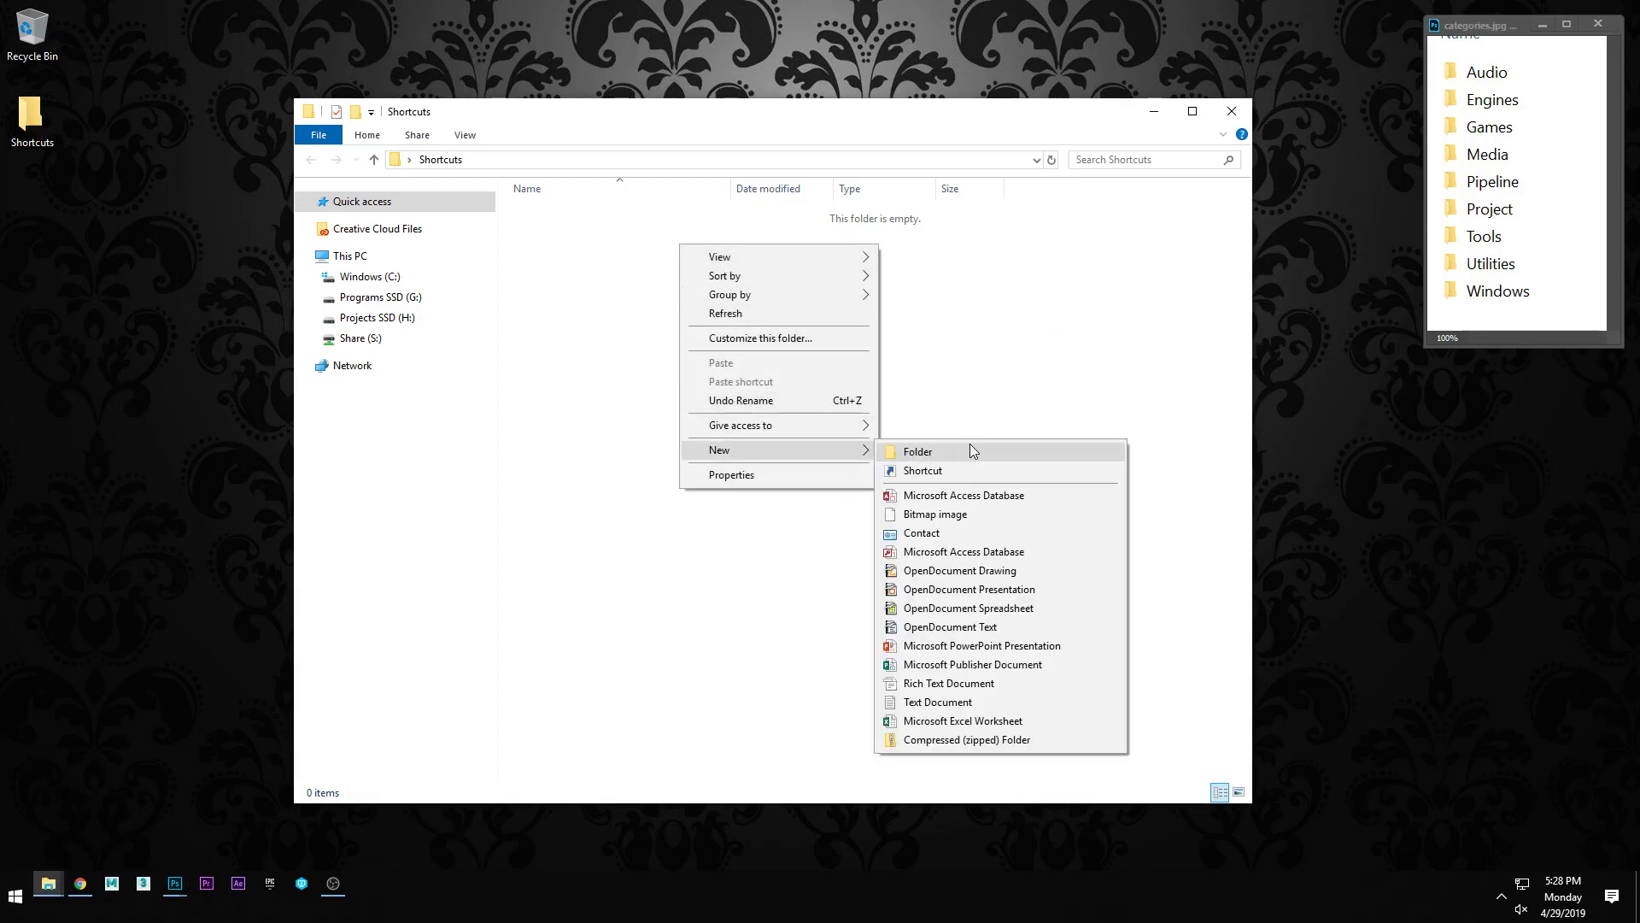
click(960, 447)
text(Audio)
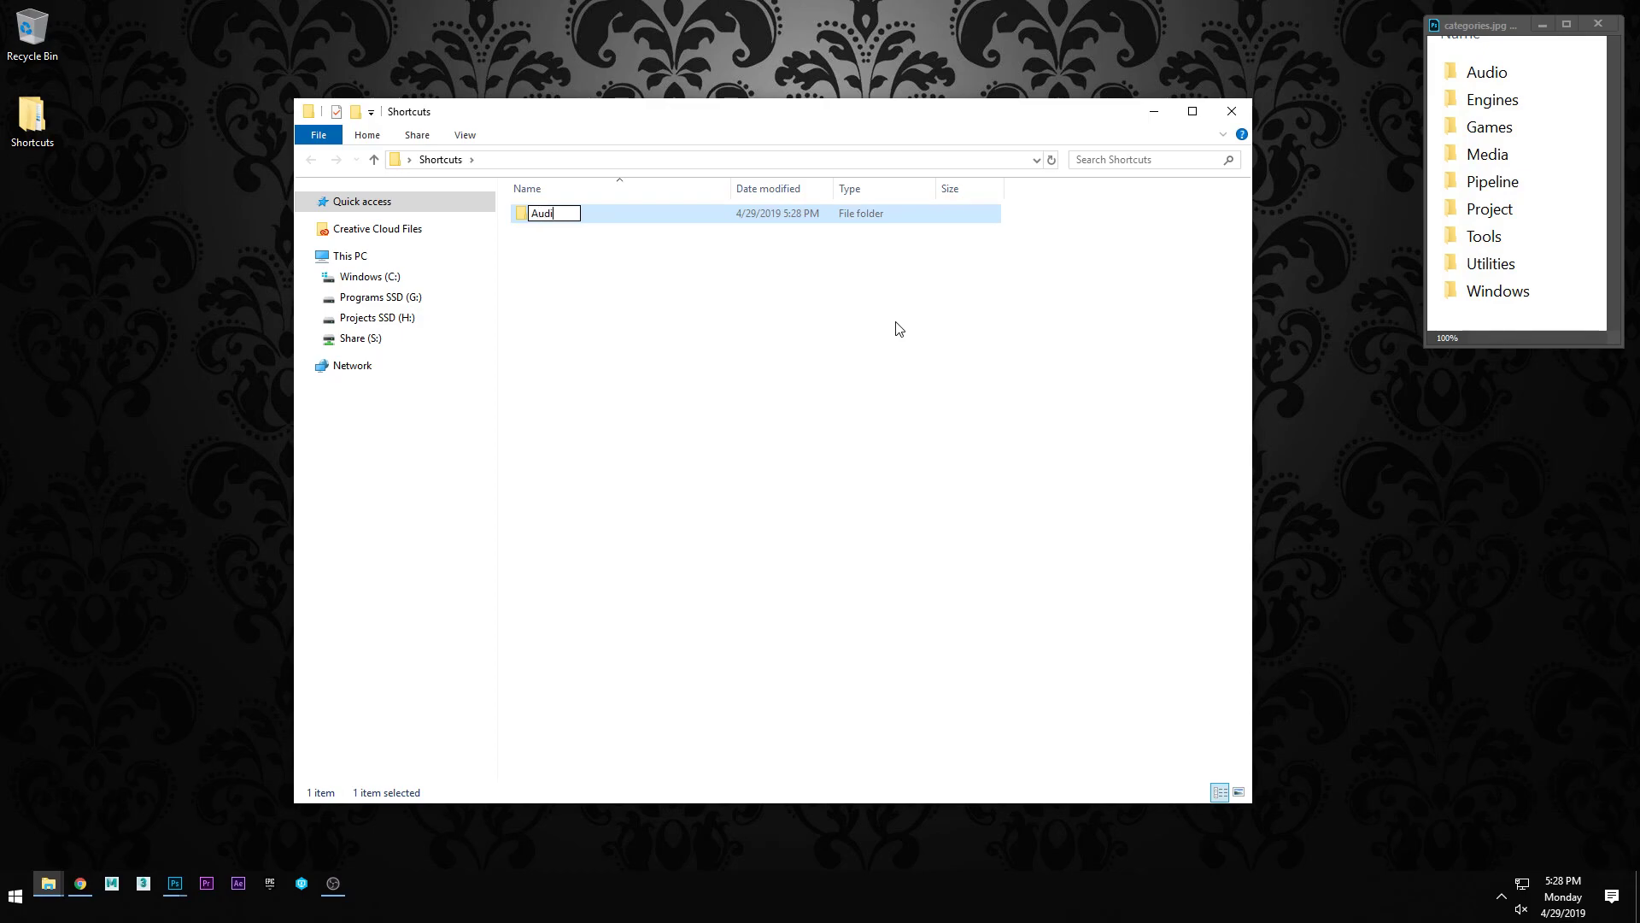
key(Return)
click(886, 385)
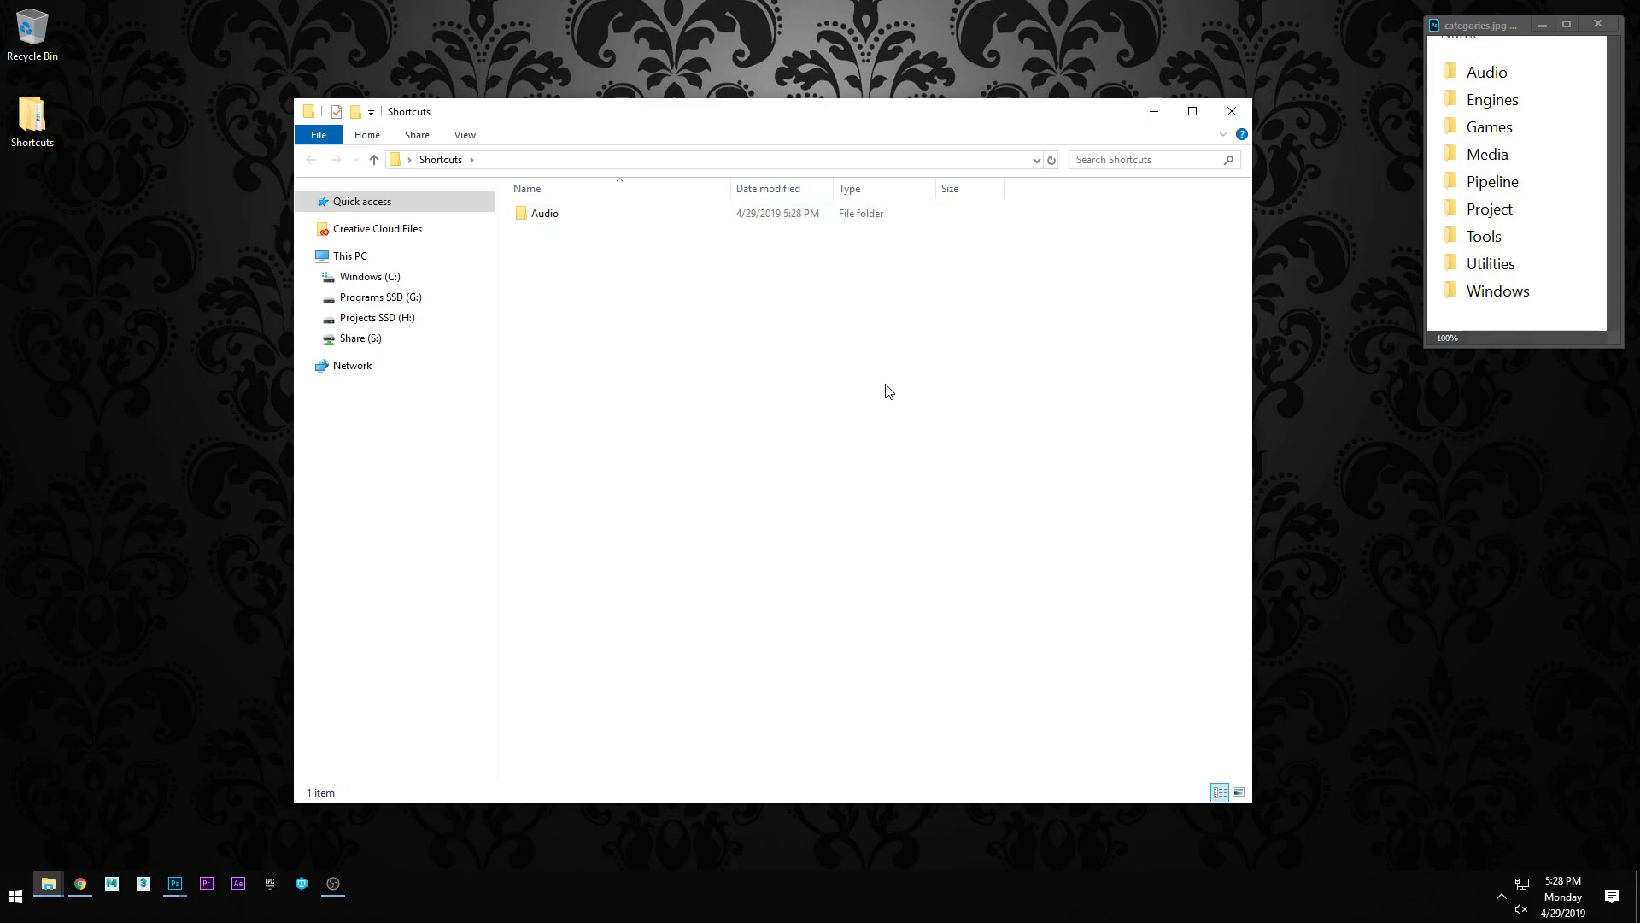
Step: Add two folders named Engines and Games to the Shortcuts folder
key(ctrl+shift+n)
text(Engines)
key(Return)
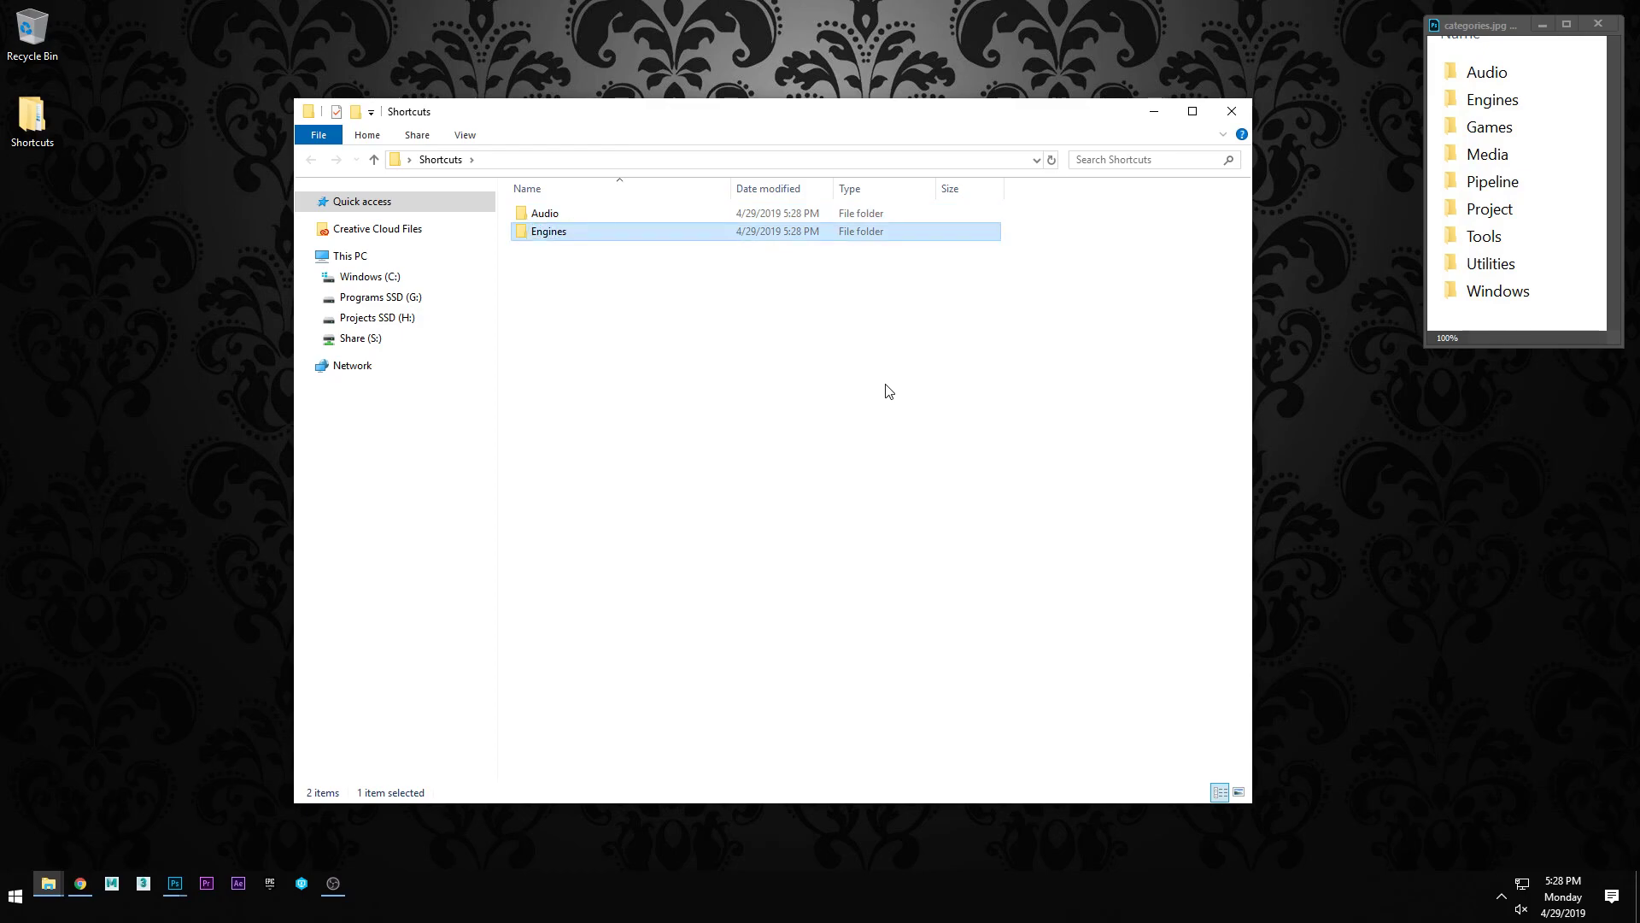
key(ctrl+shift+n)
text(GAmes)
key(BackSpace)
key(BackSpace)
key(BackSpace)
text(ames)
key(Return)
Step: Add two folders named Media and Pipeline to the Shortcuts folder
key(ctrl+shift+n)
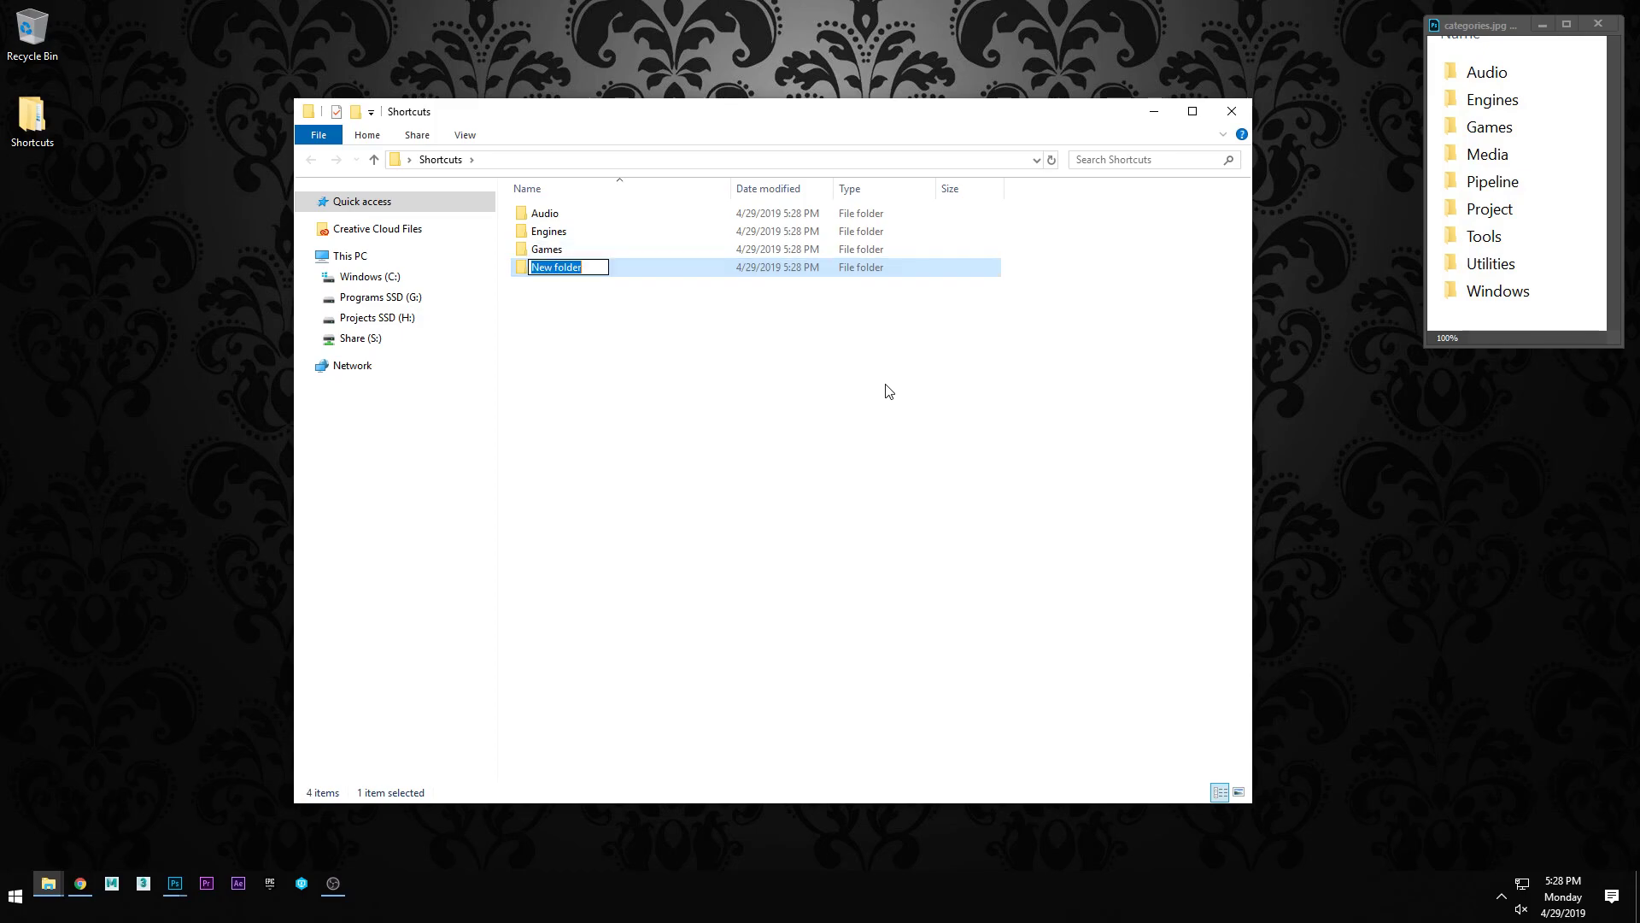
text(Media)
key(Return)
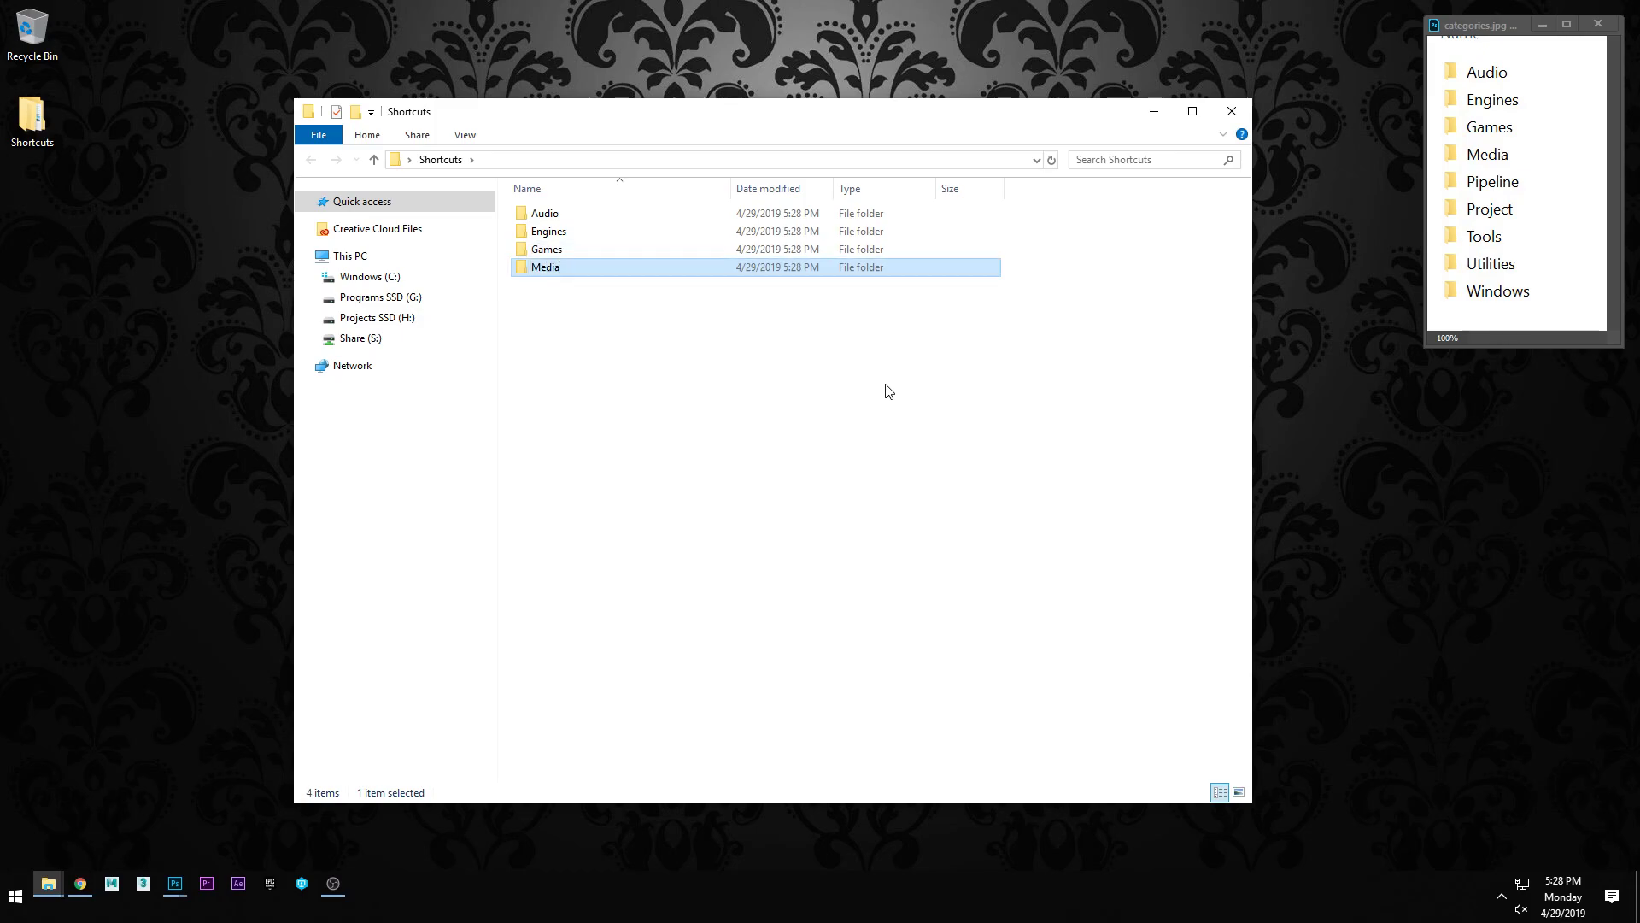
key(ctrl+shift+n)
text(Pipeline)
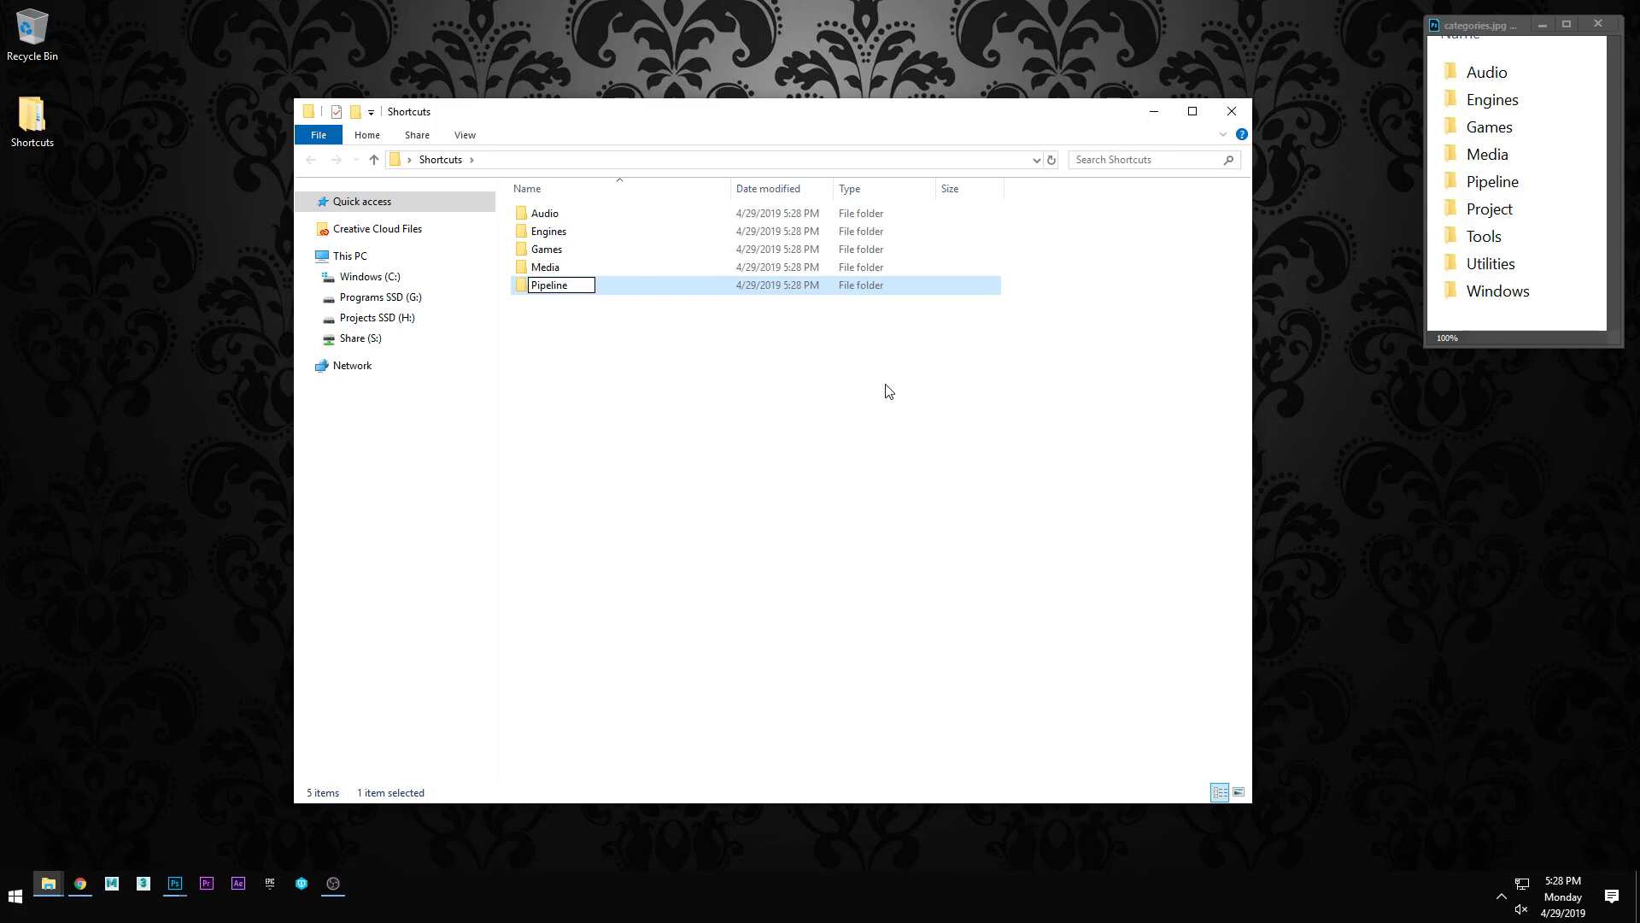
key(Return)
Step: Add two folders named Projects and Tools to the Shortcuts folder
key(ctrl+shift+n)
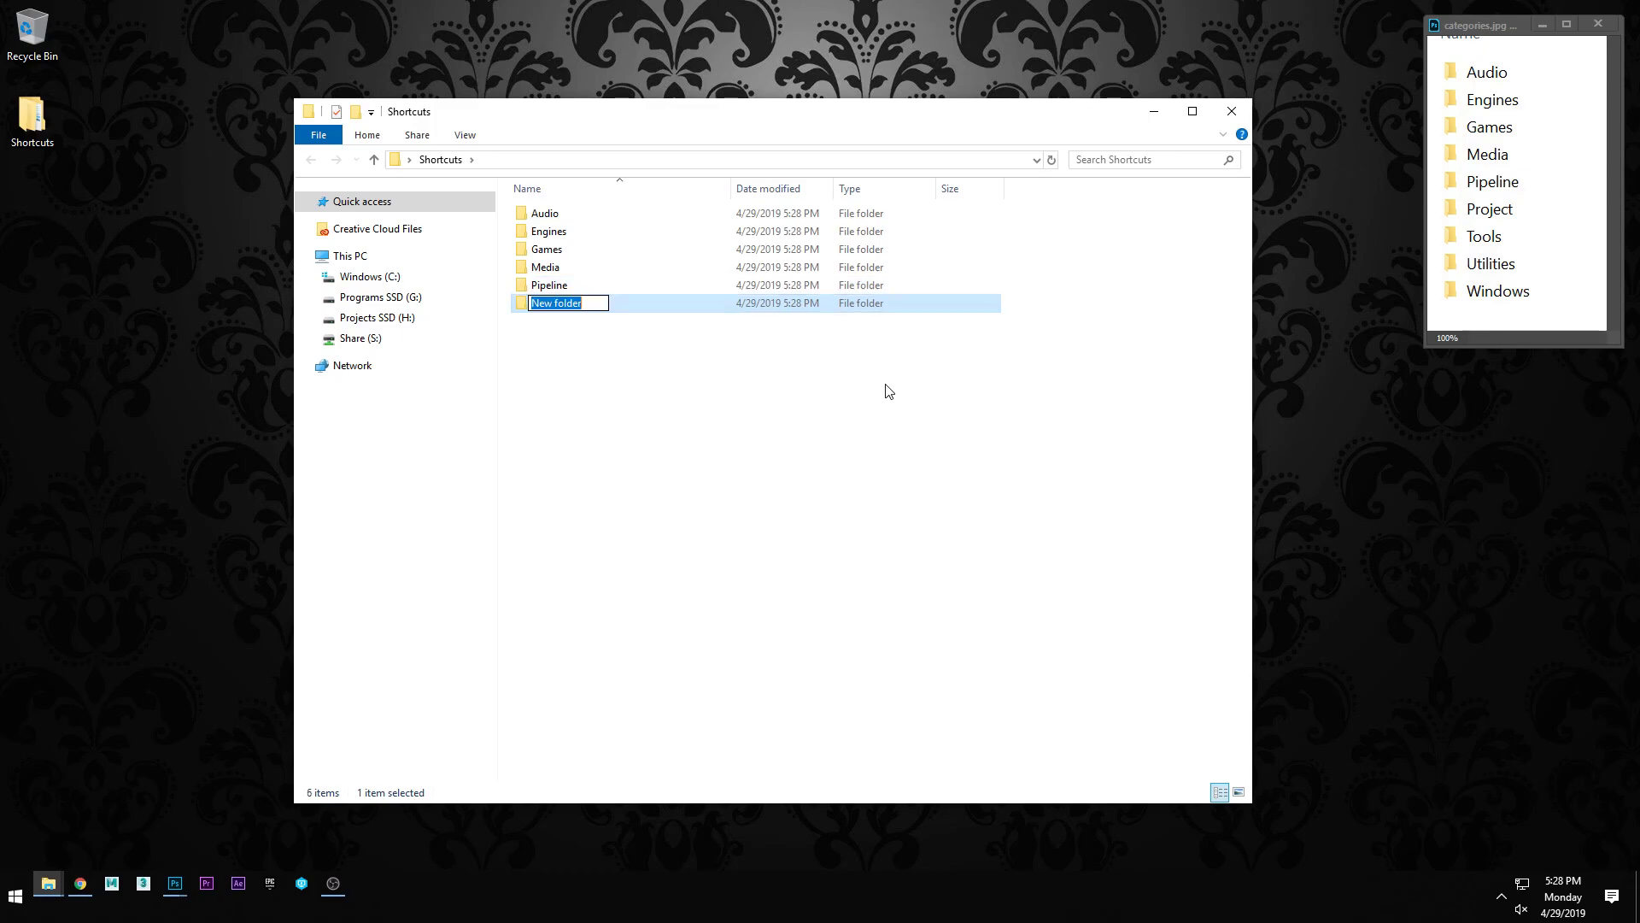
text(Projects)
key(Return)
key(ctrl+shift+n)
text(Tools)
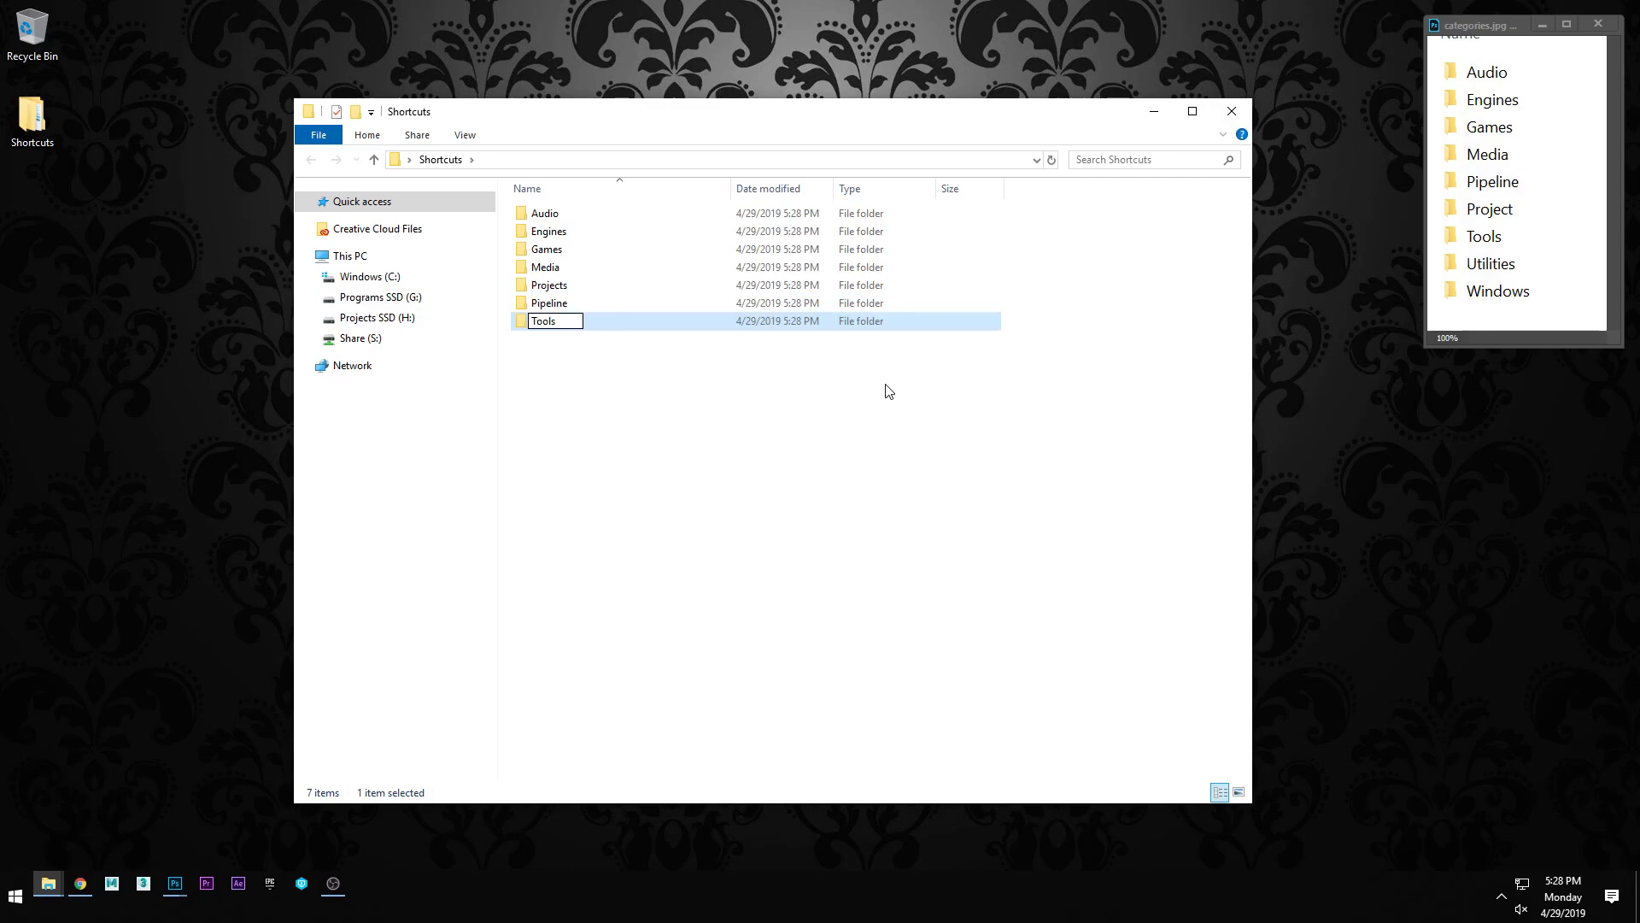
key(Return)
Step: Add two folders named Utilities and Windows to the Shortcuts folder
key(ctrl+shift+n)
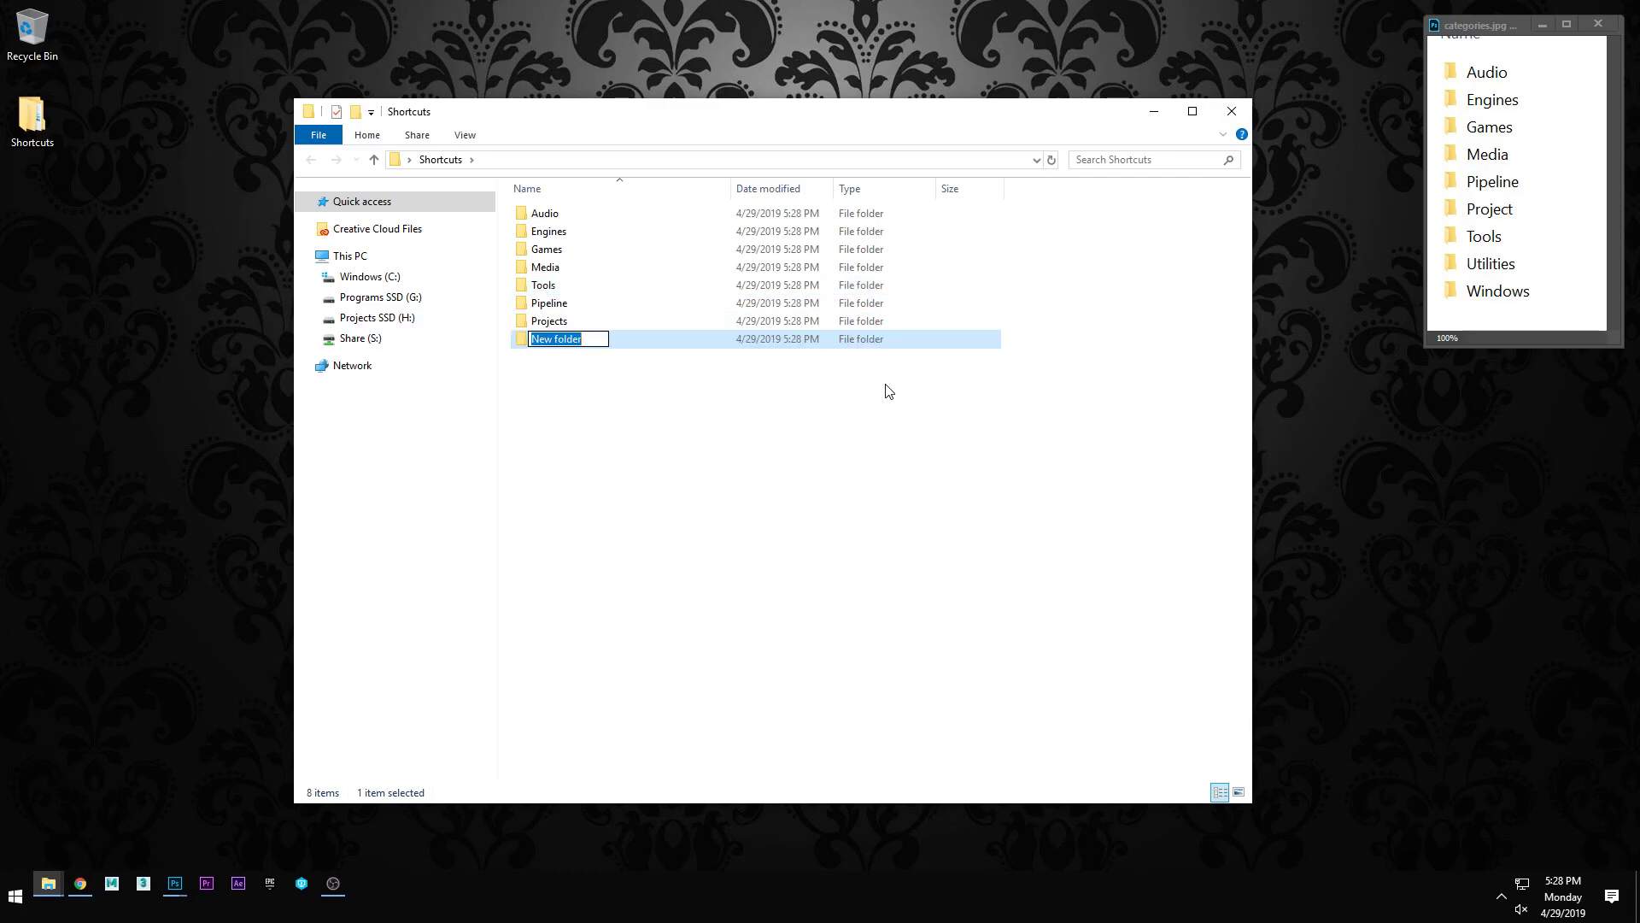
text(U)
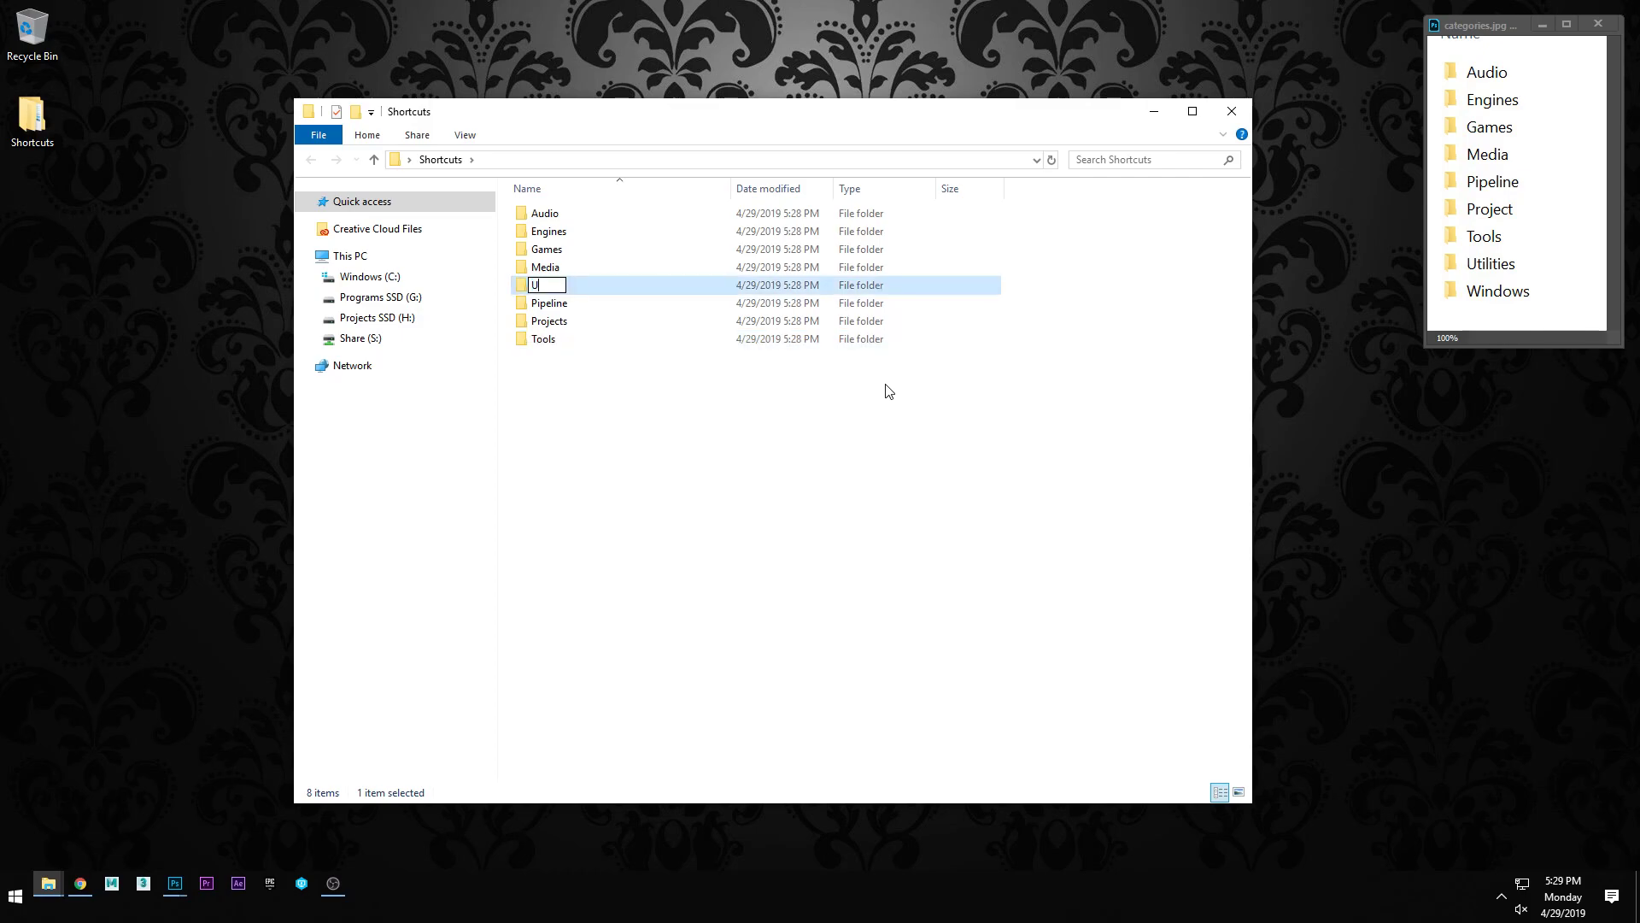
text(tilities)
key(Return)
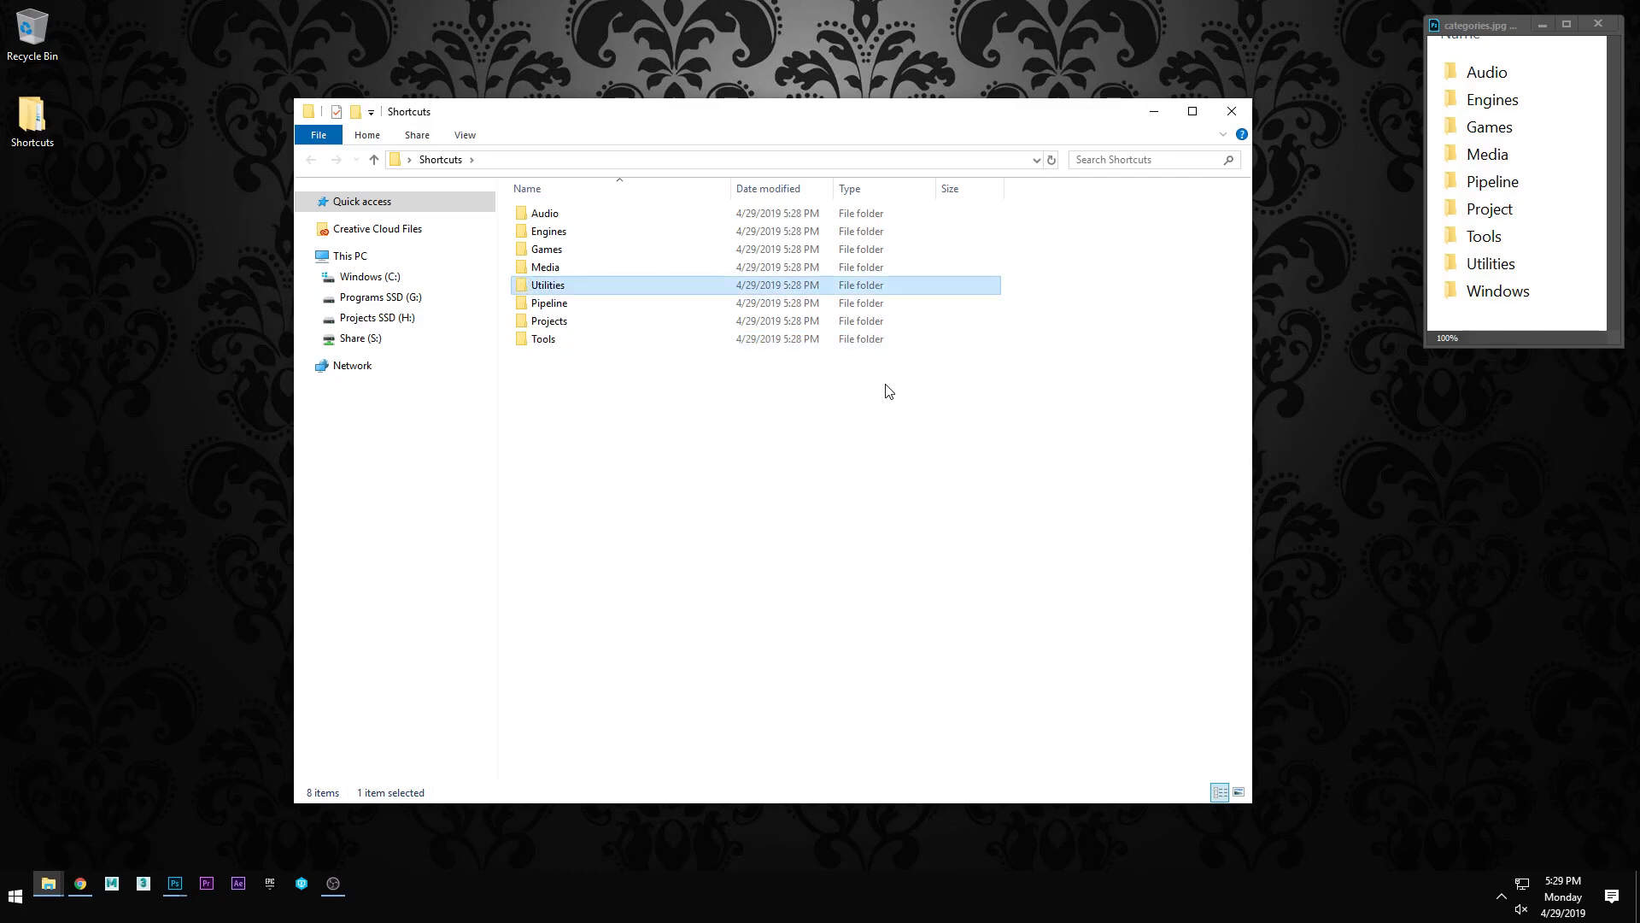
key(ctrl+shift+n)
text(Windo)
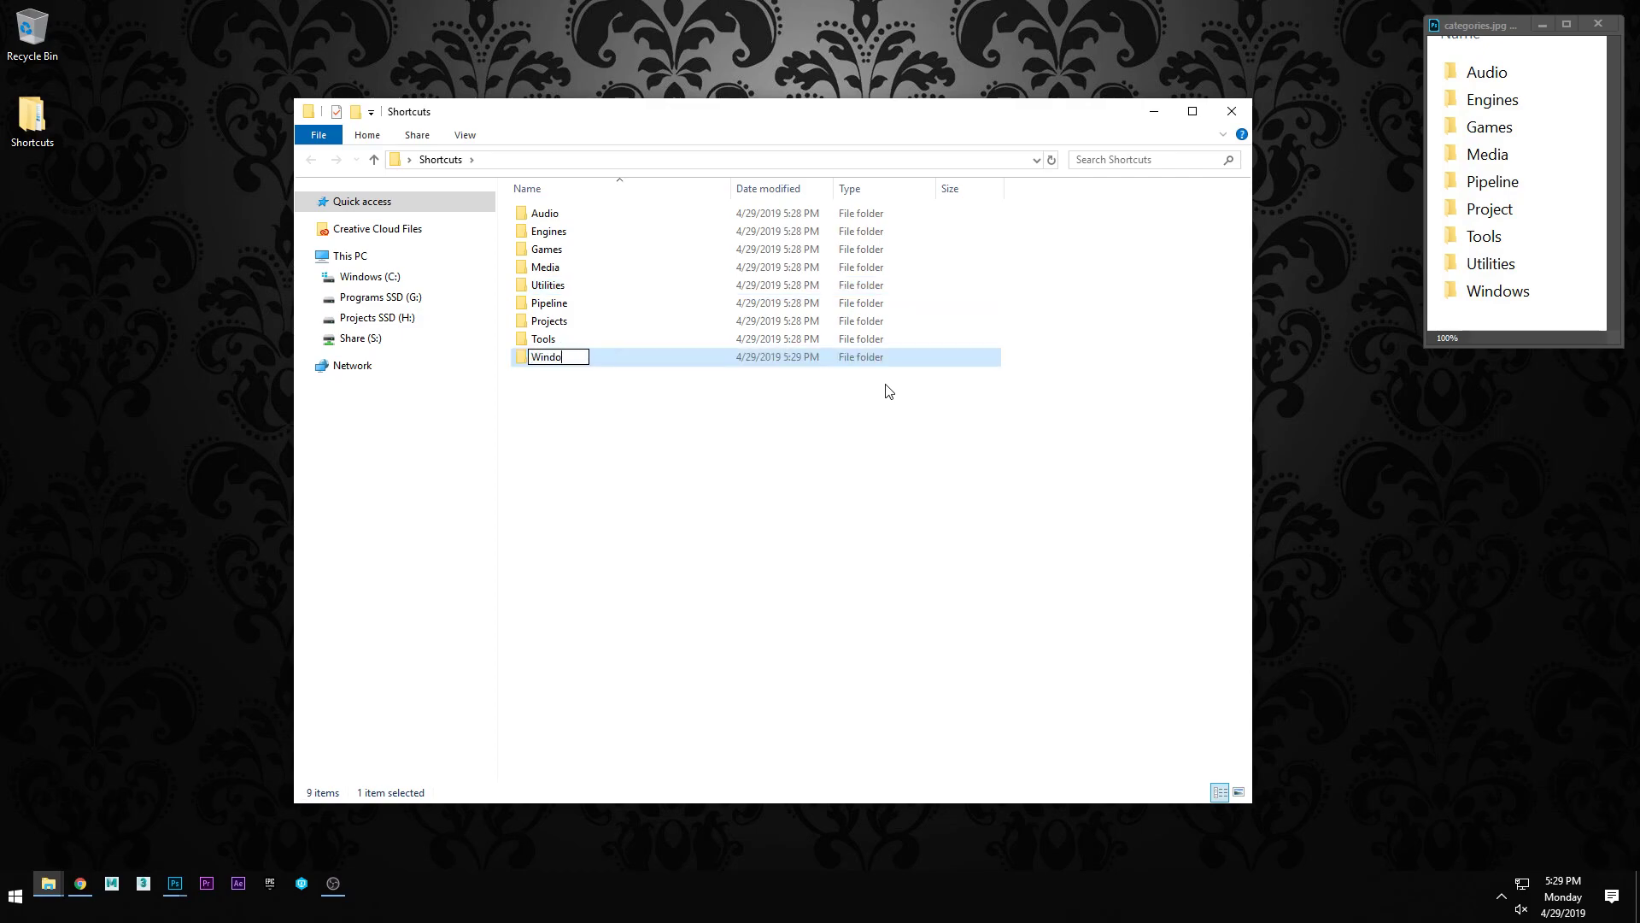
text(ws)
key(Return)
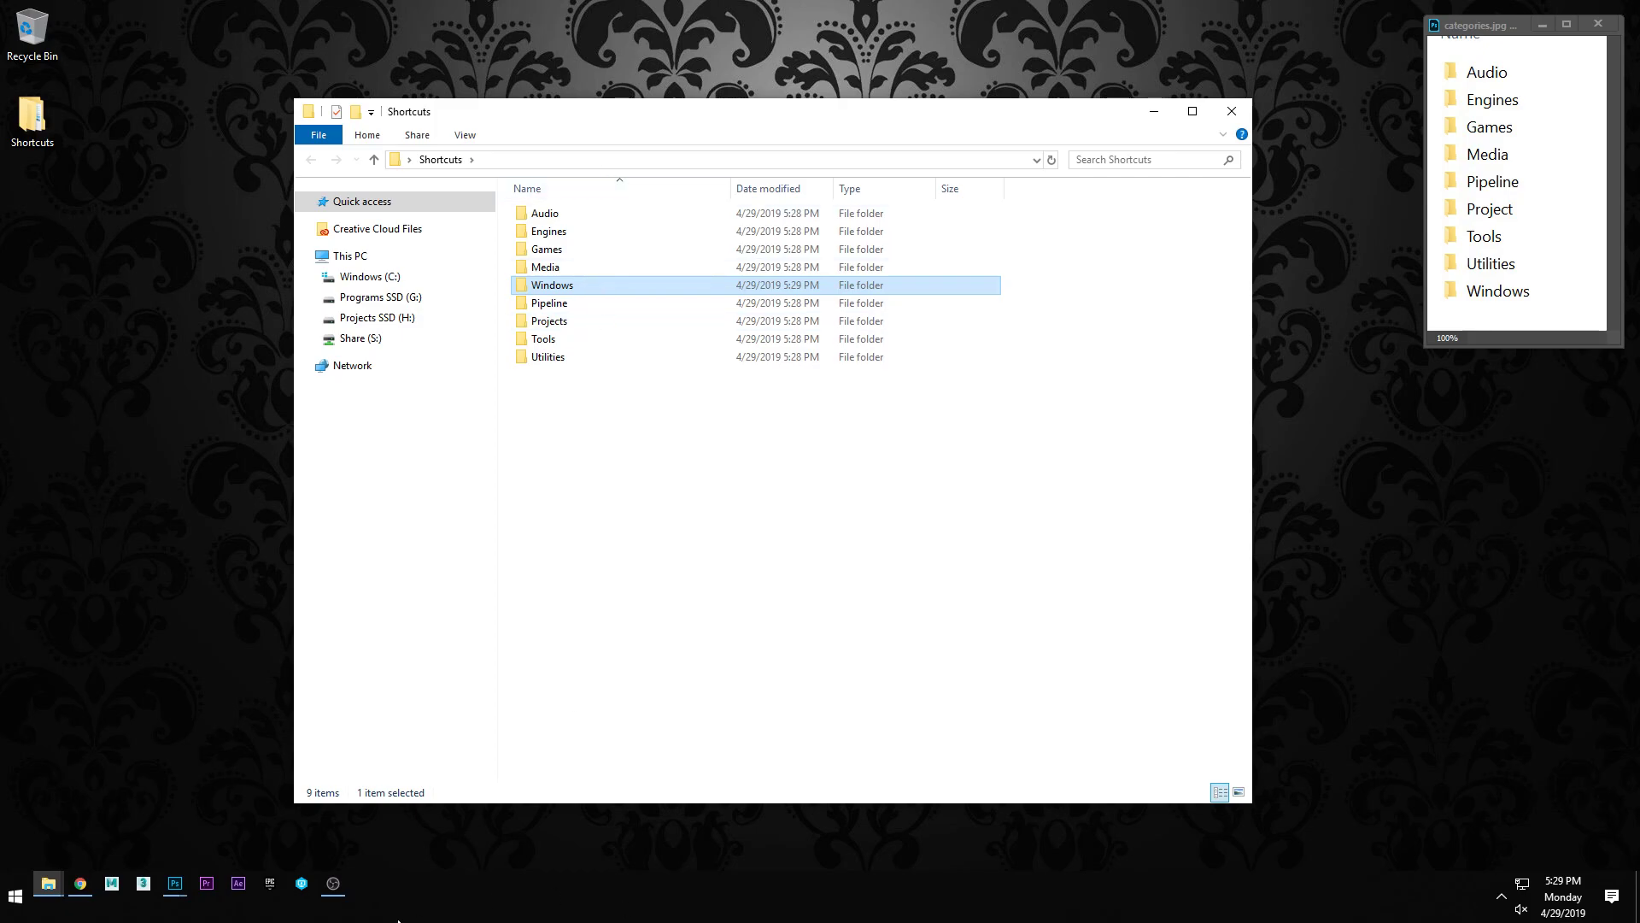
Step: Add the Windows folder inside Shortcuts to the taskbar as a new toolbar
right_click(736, 892)
mouse_move(790, 511)
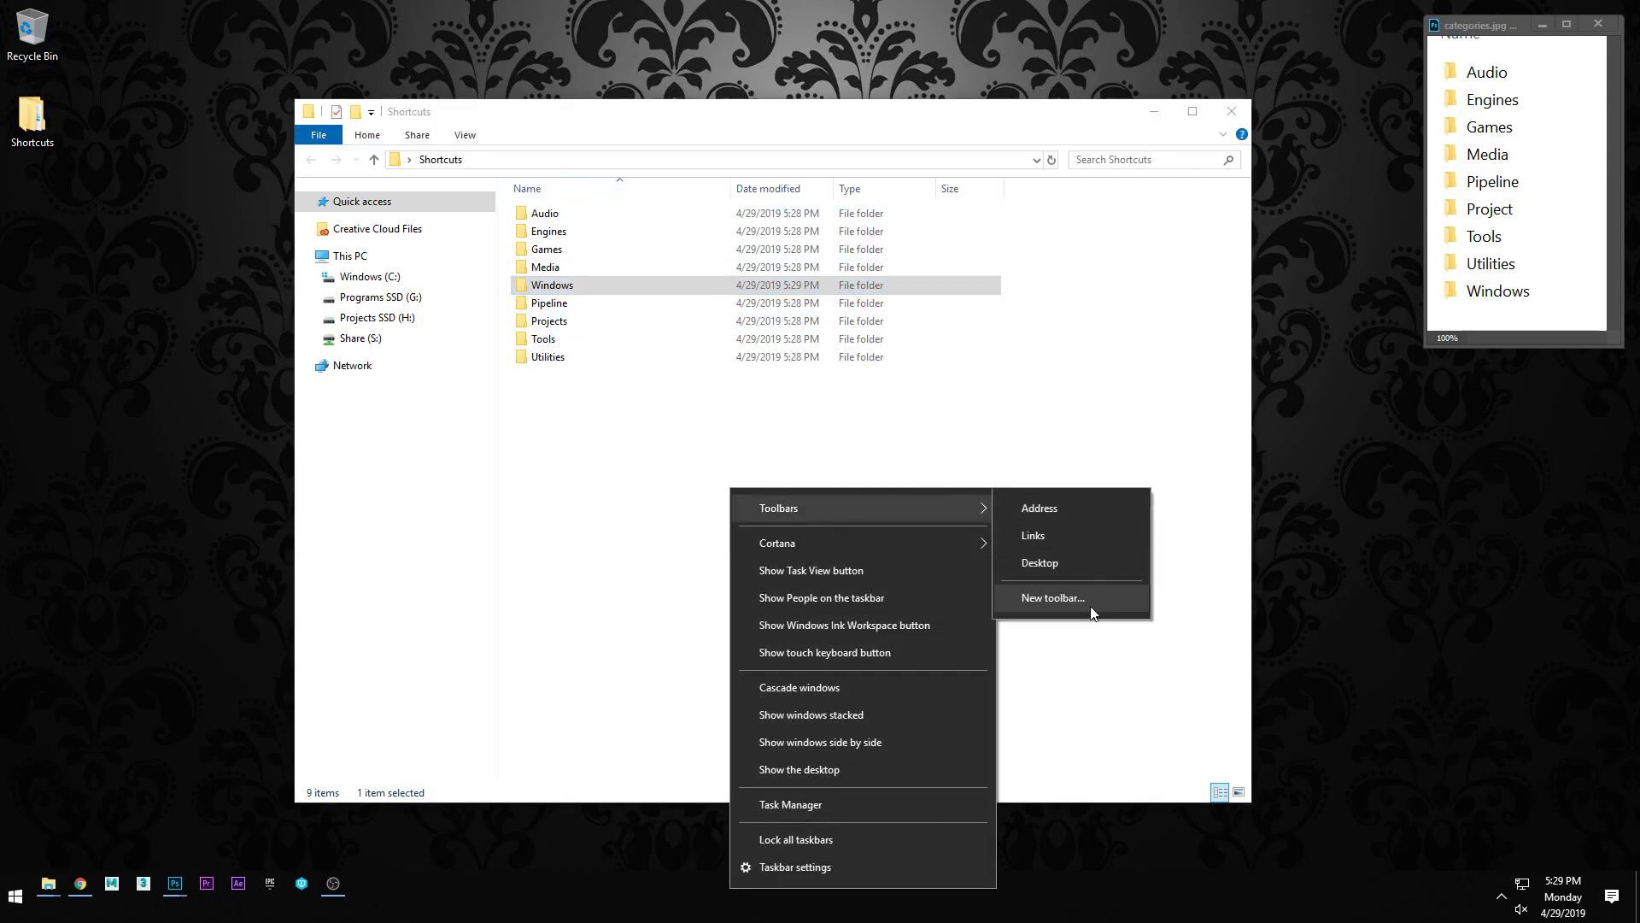
click(1091, 608)
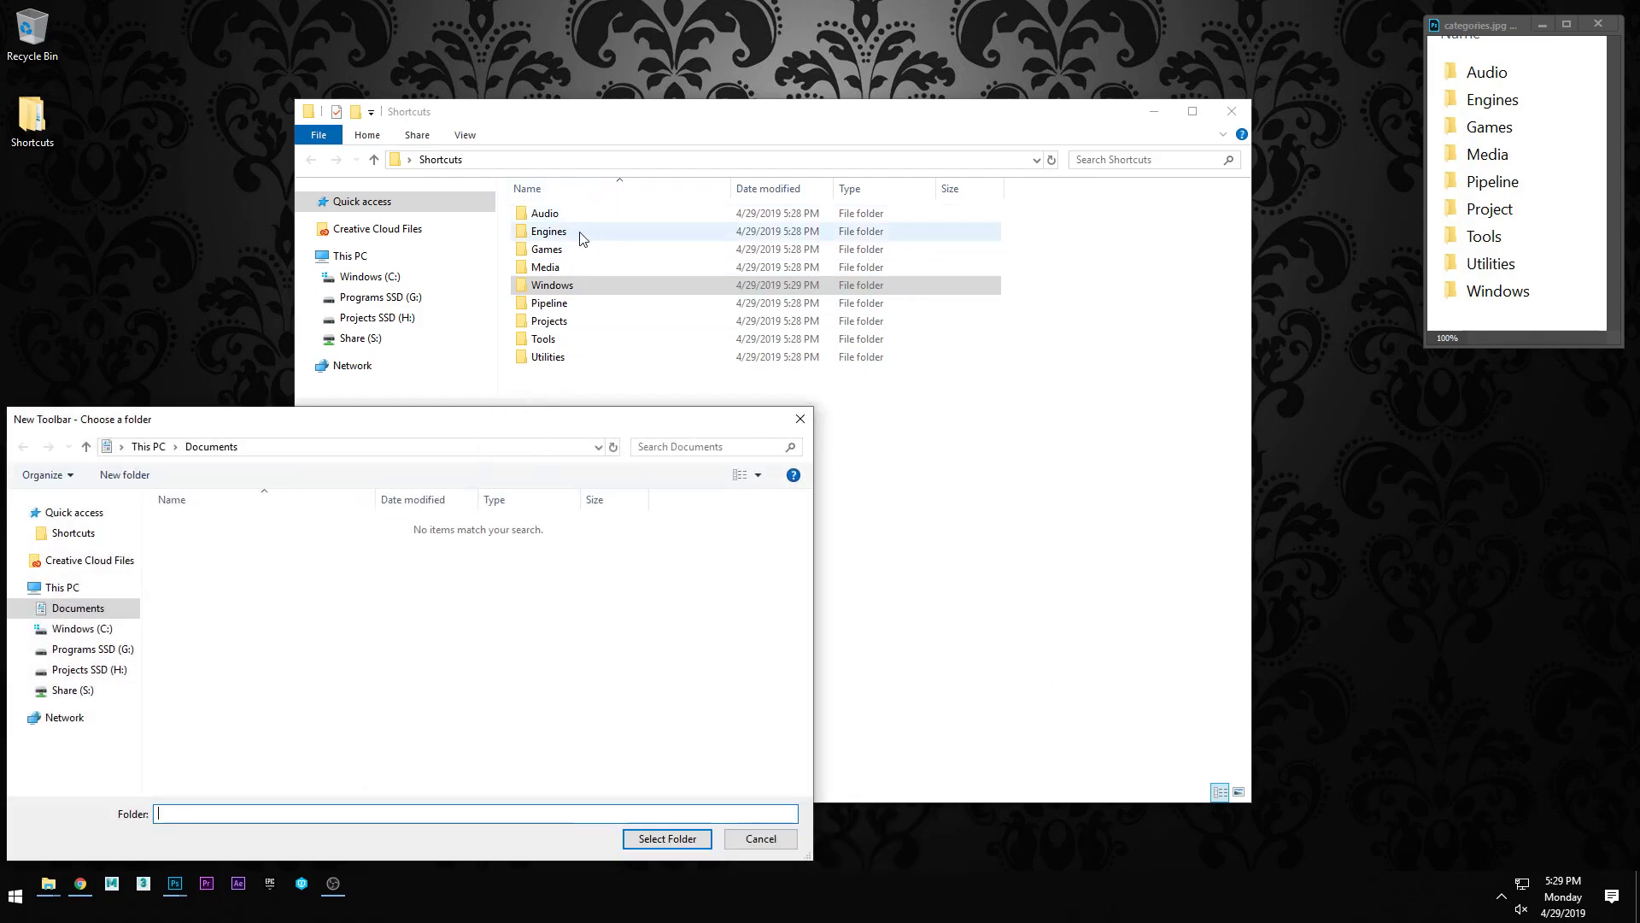
click(548, 216)
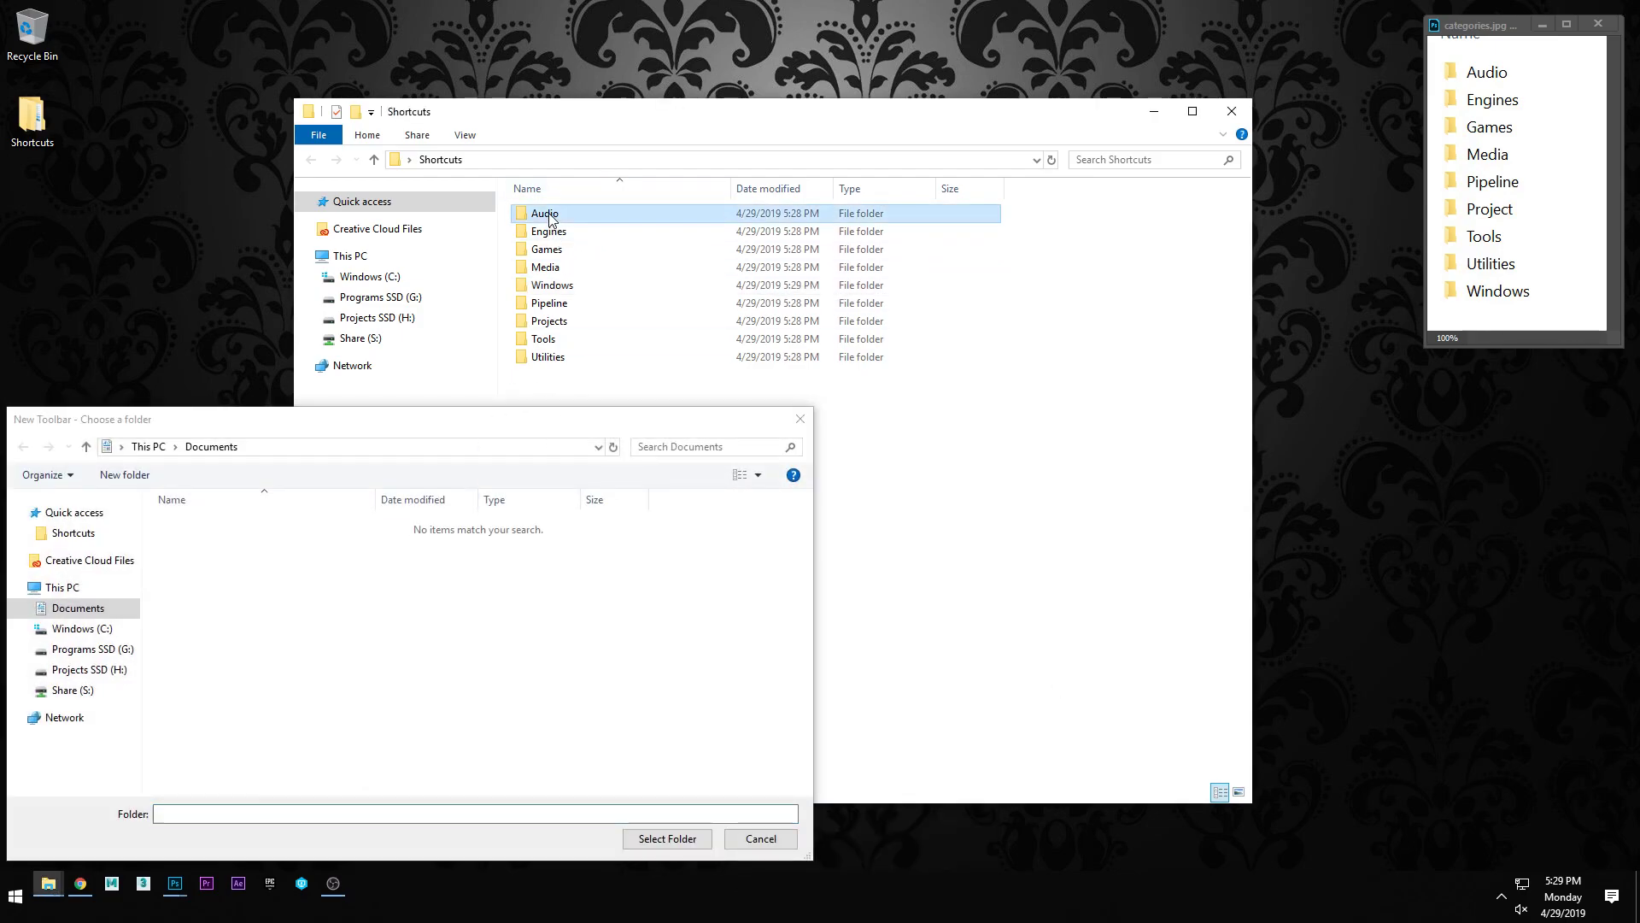
double_click(560, 285)
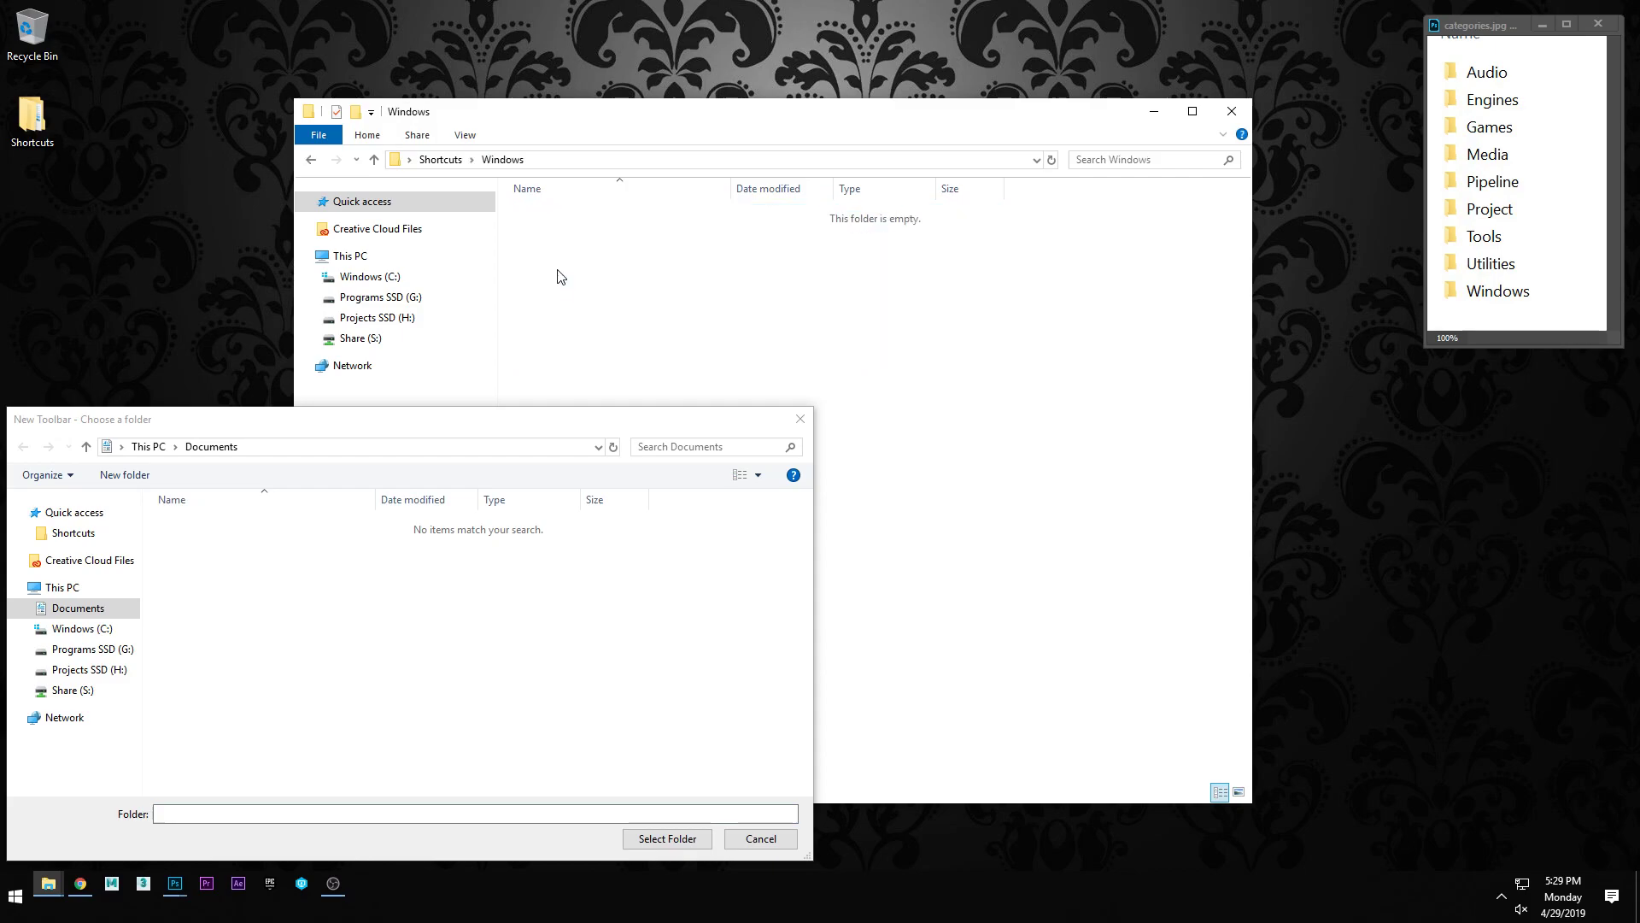
click(574, 160)
key(ctrl+c)
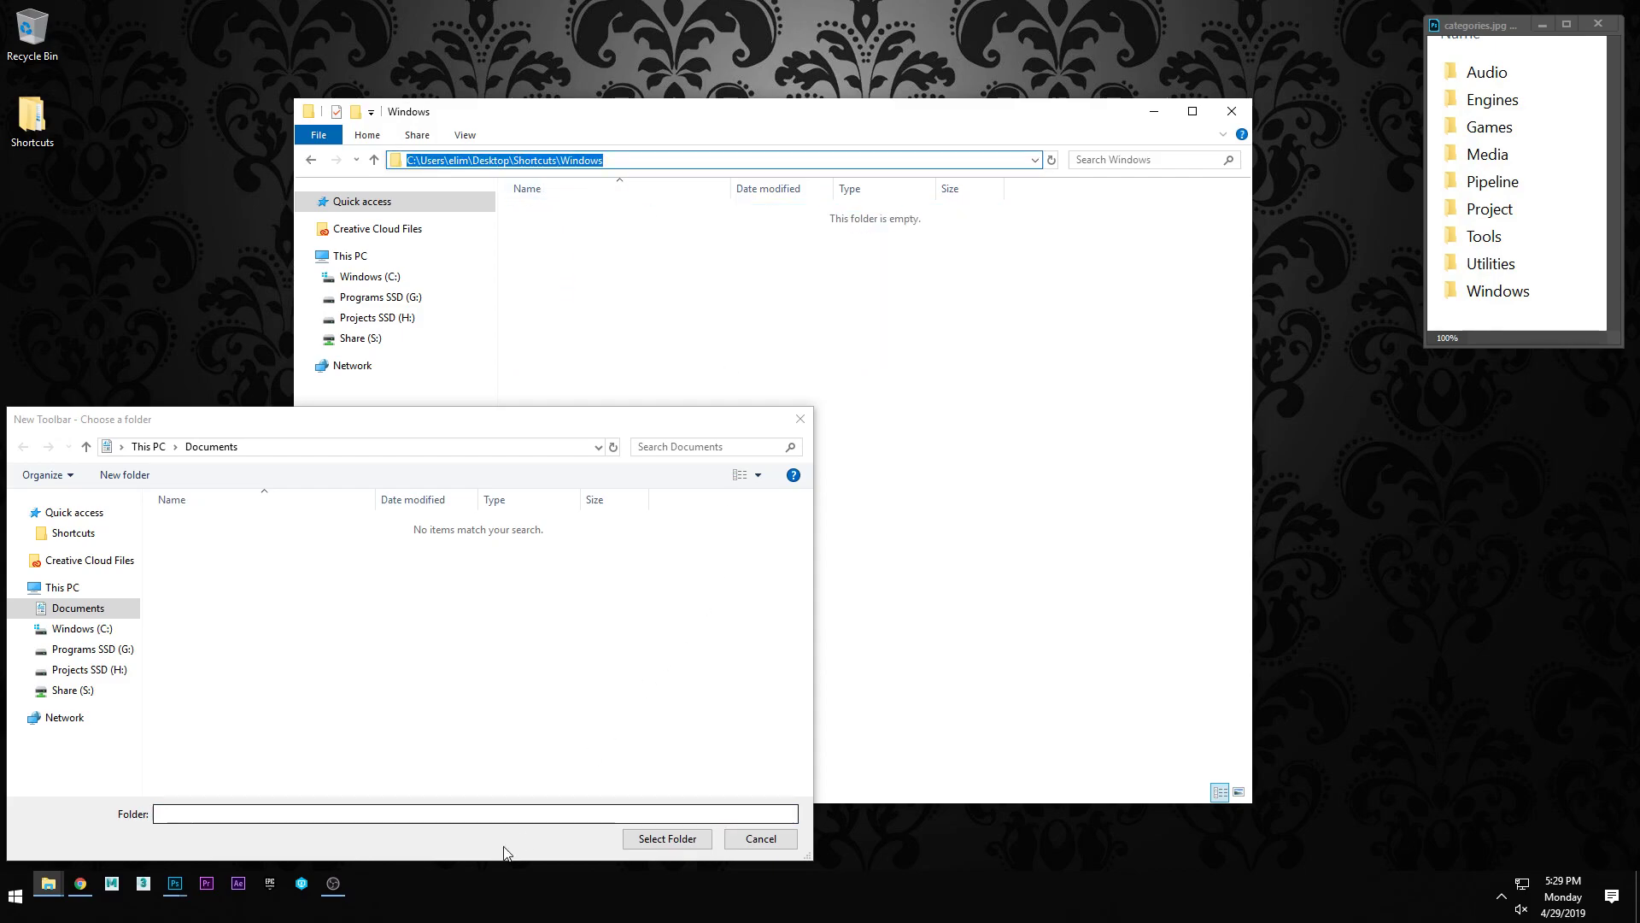
click(312, 813)
key(ctrl+v)
key(Return)
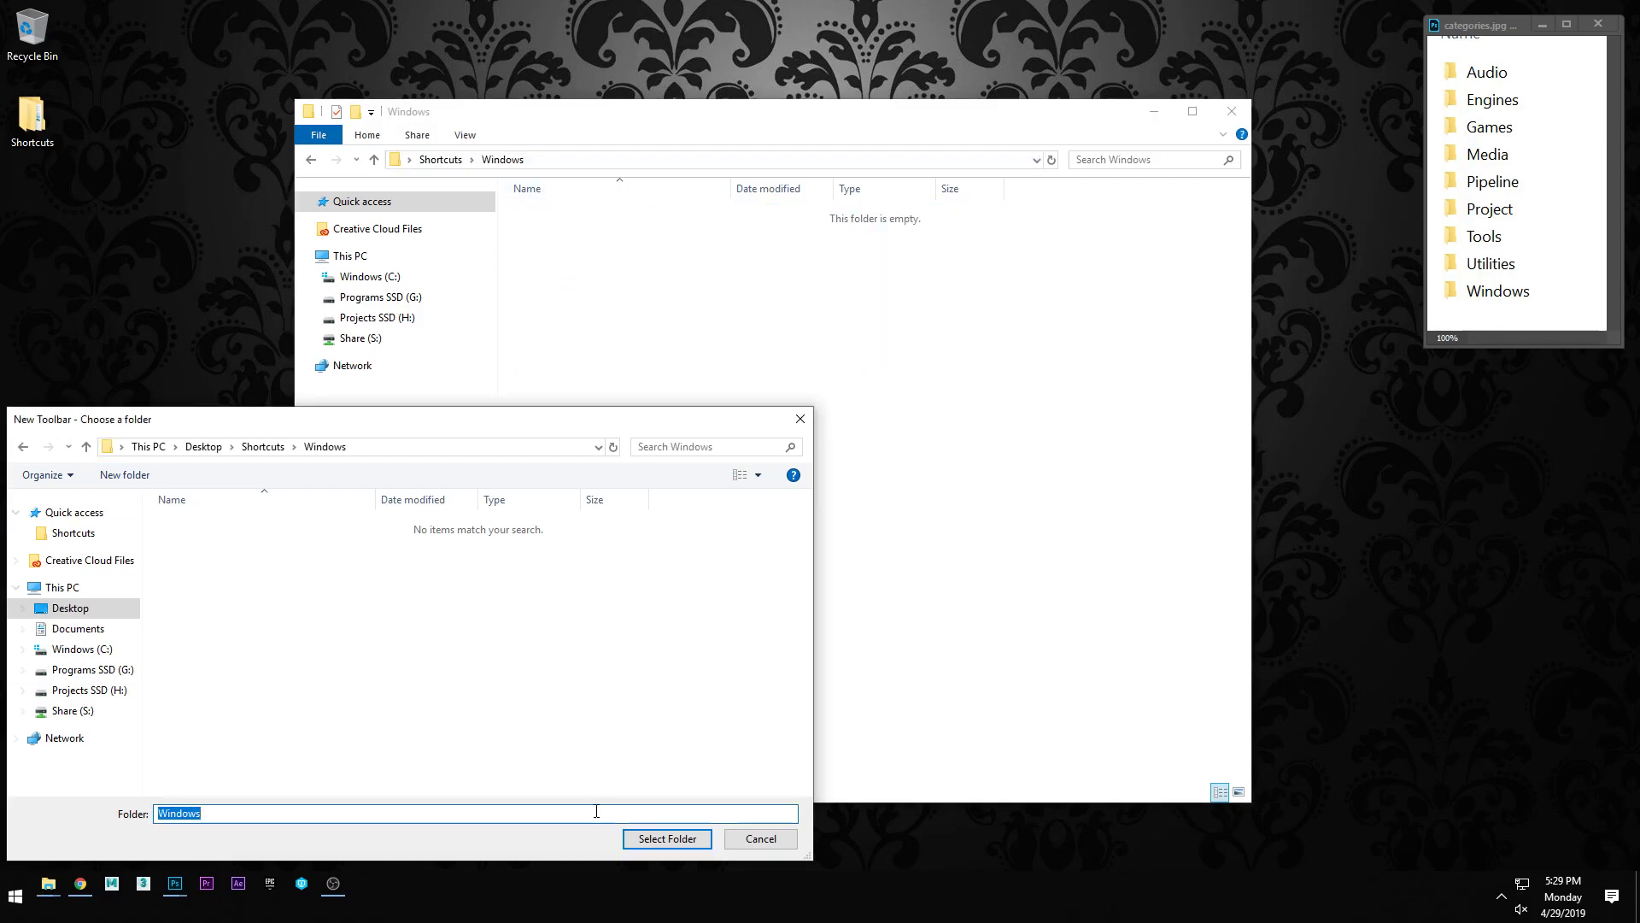
click(692, 839)
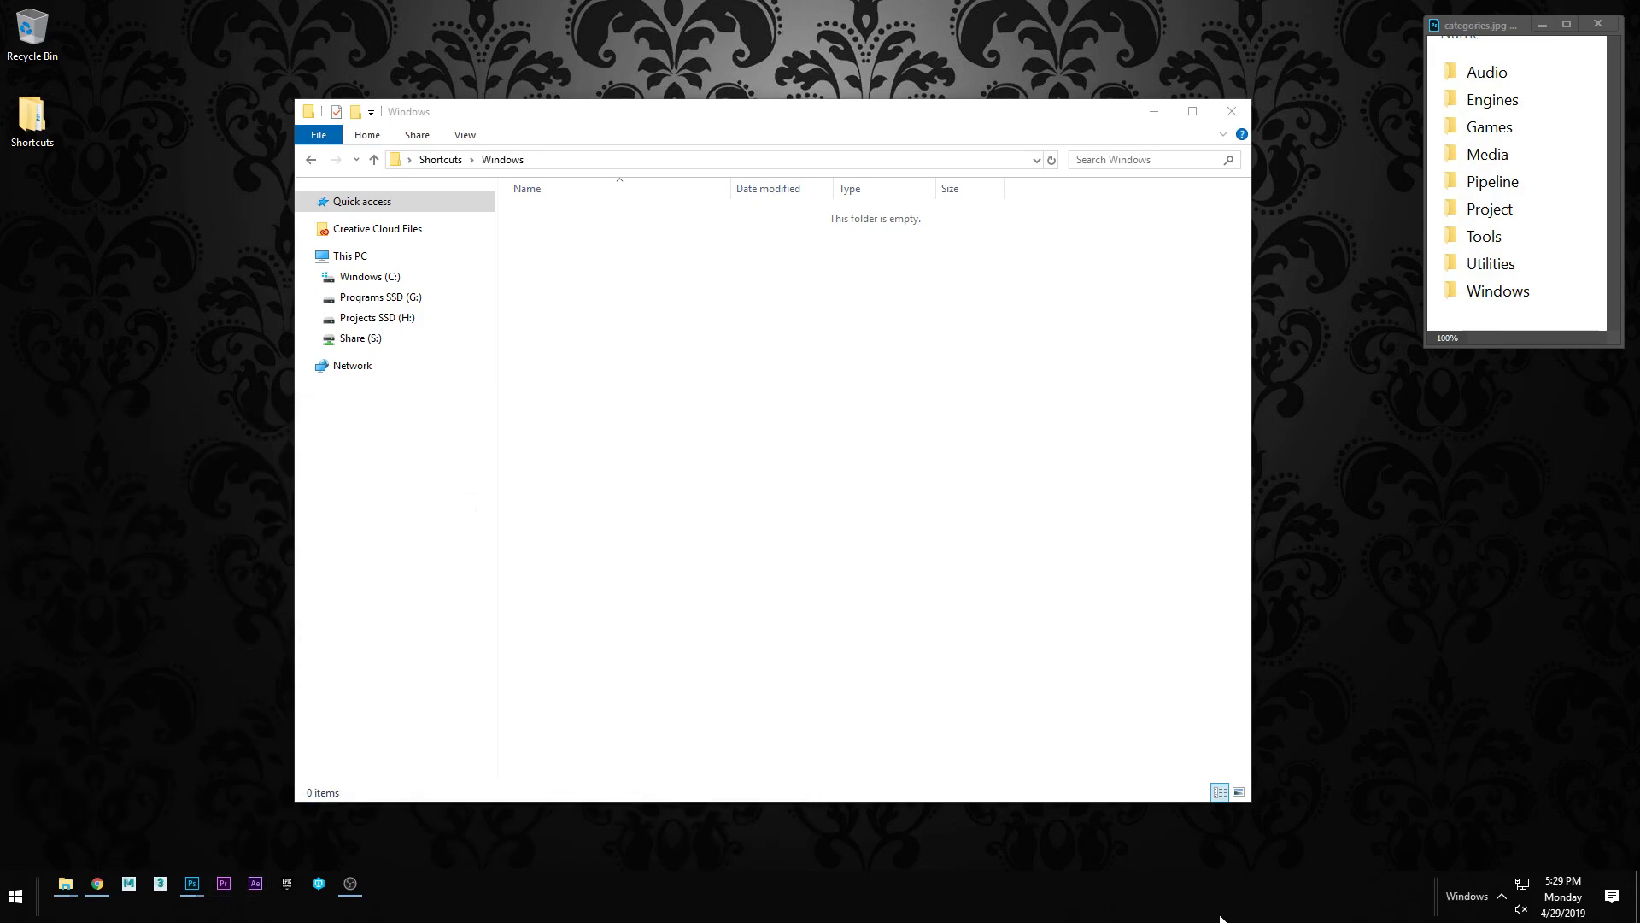
Step: Widen the Windows toolbar and move it onto its own taskbar row beneath the pinned app icons
drag(1434, 883, 1011, 911)
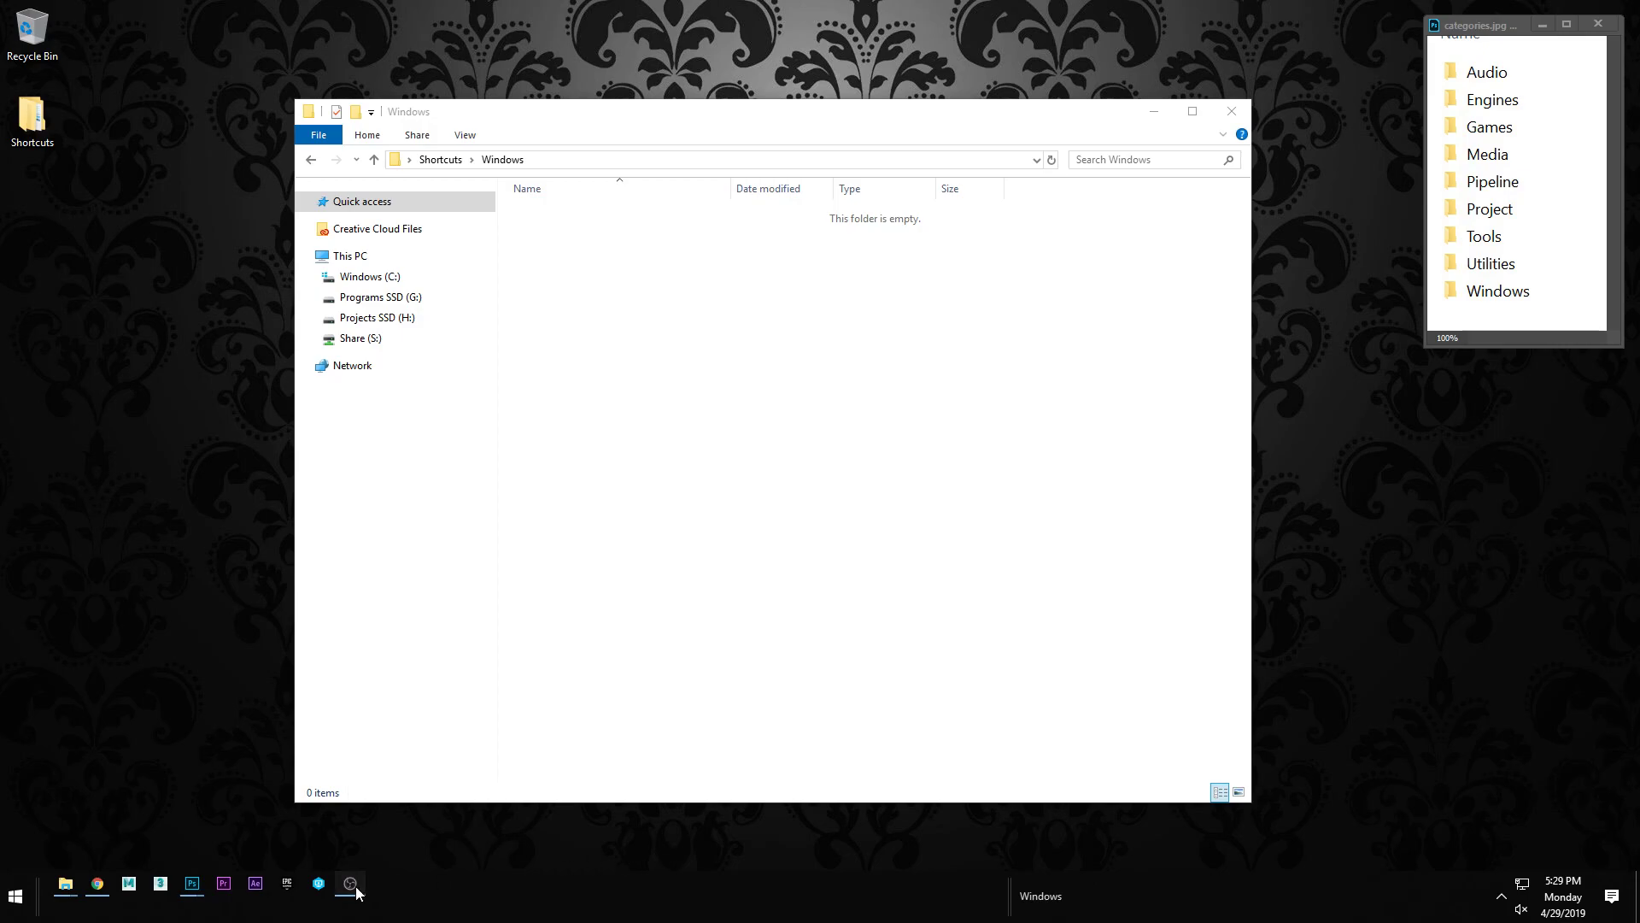
key(super)
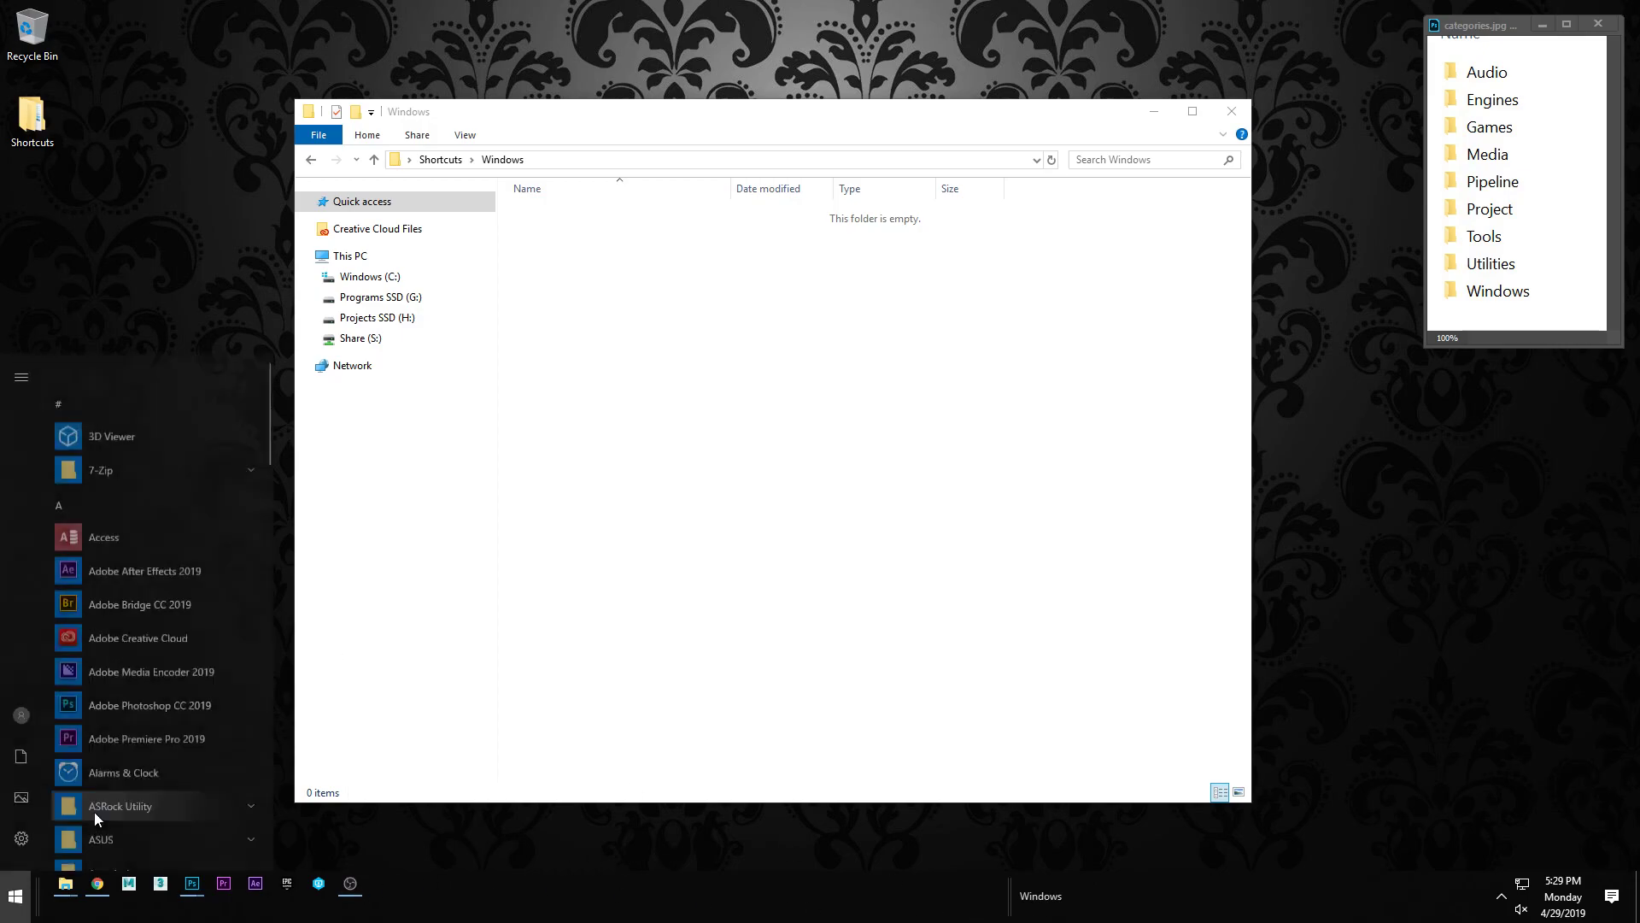
drag(1119, 919, 1128, 884)
right_click(1128, 885)
click(1179, 848)
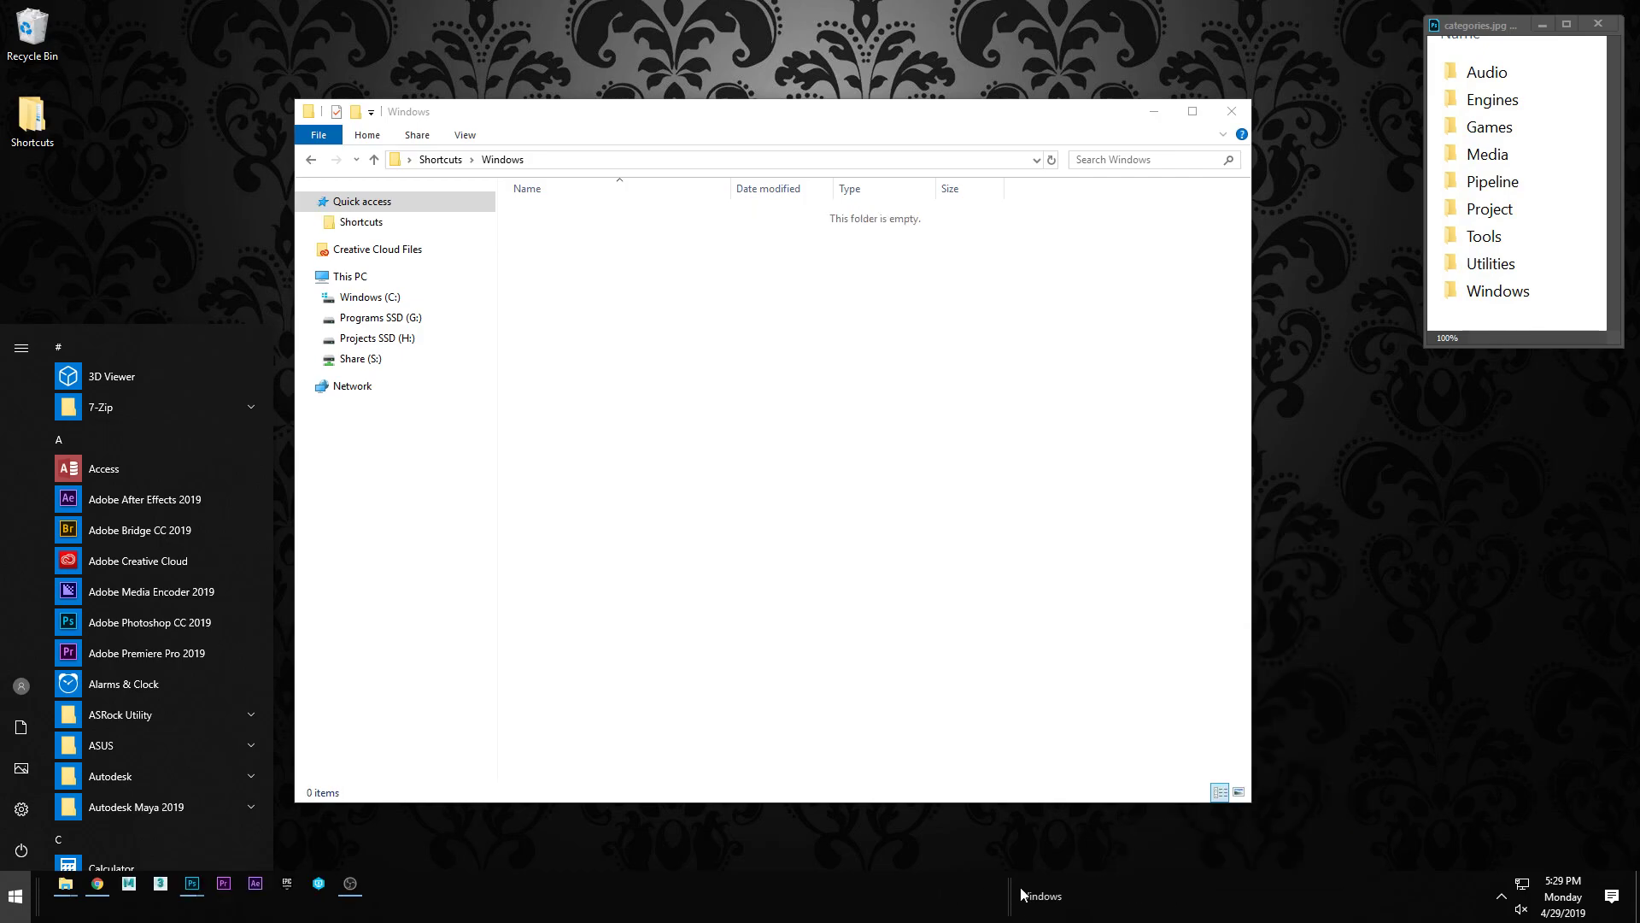
drag(1011, 886, 423, 918)
right_click(657, 891)
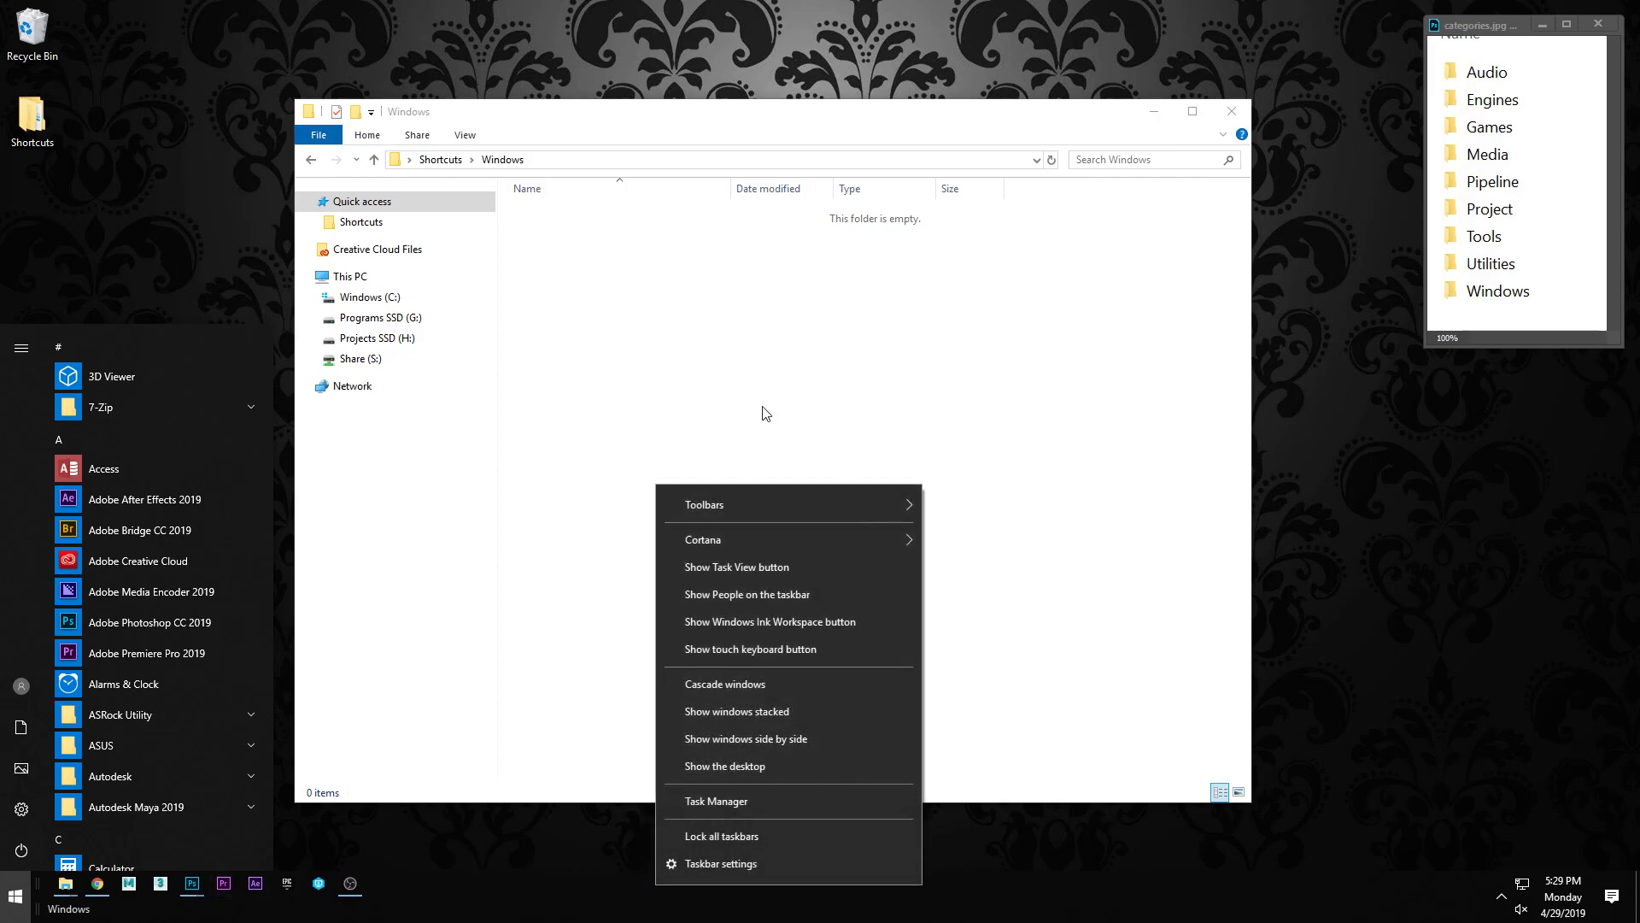
mouse_move(774, 501)
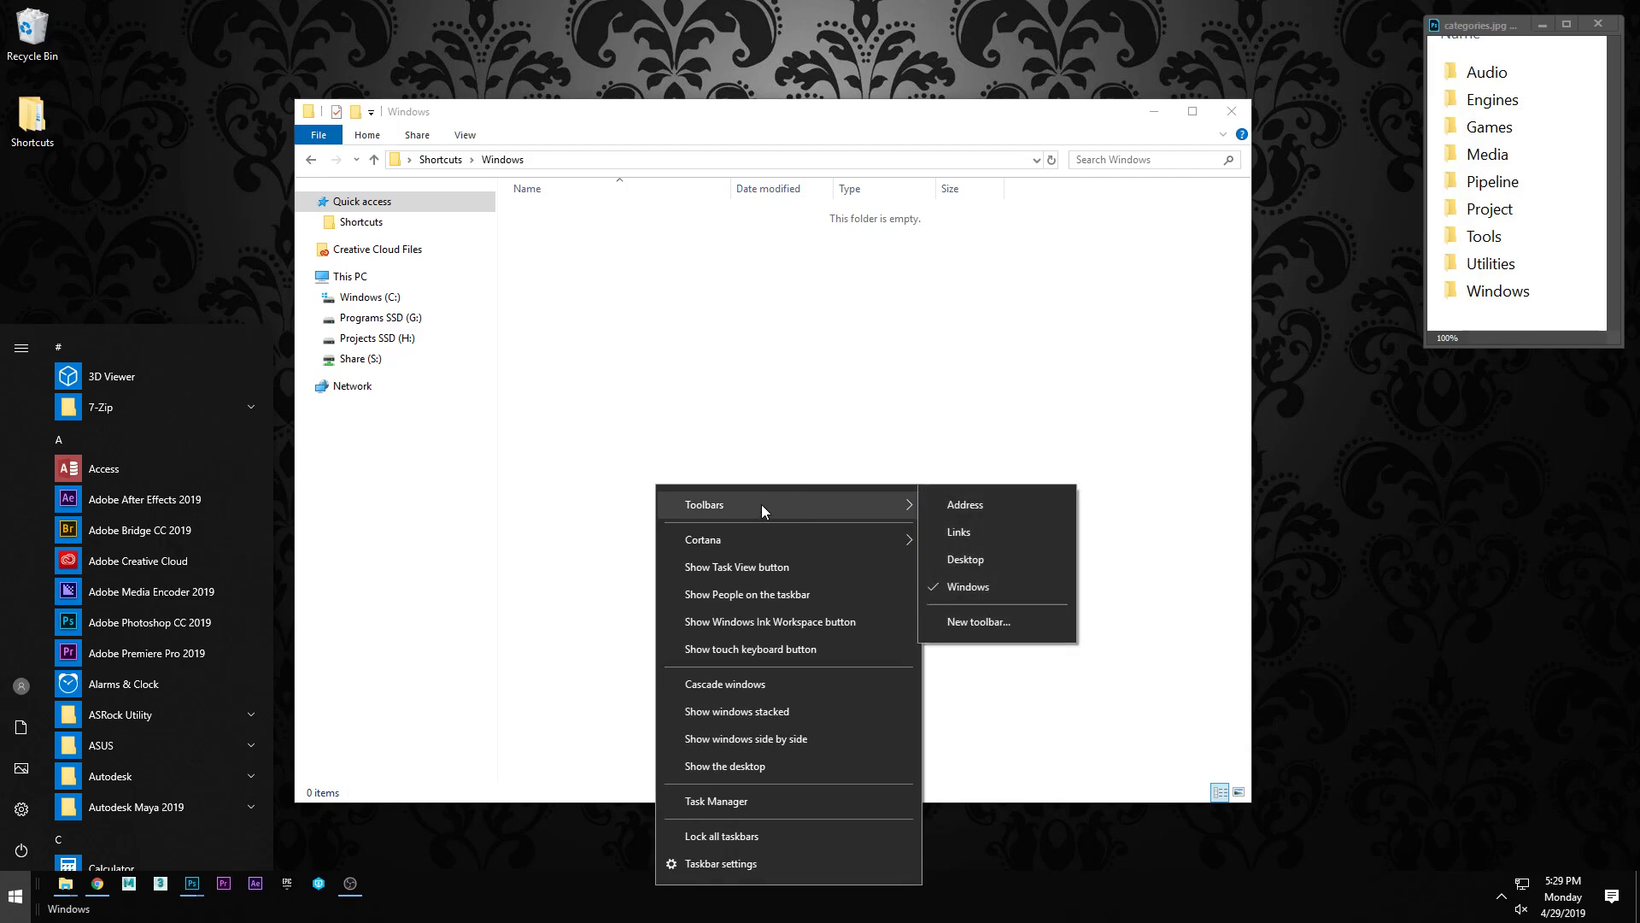
click(754, 335)
Step: Add the Pipeline folder inside Shortcuts as a taskbar toolbar and place it beside the Windows toolbar
key(BackSpace)
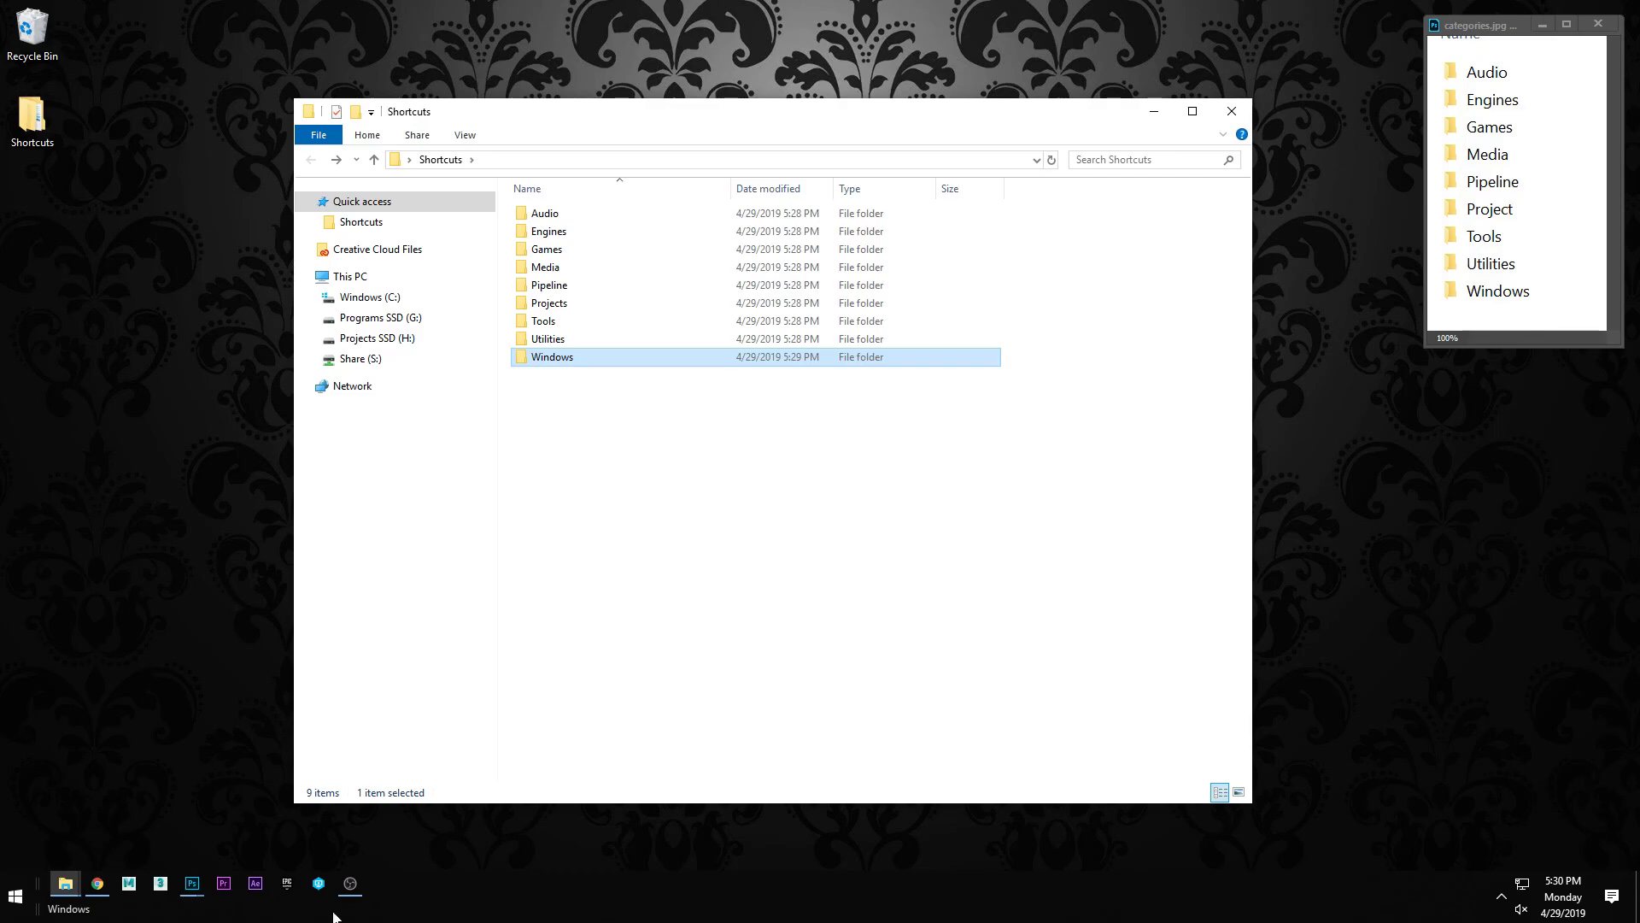
right_click(778, 891)
mouse_move(935, 504)
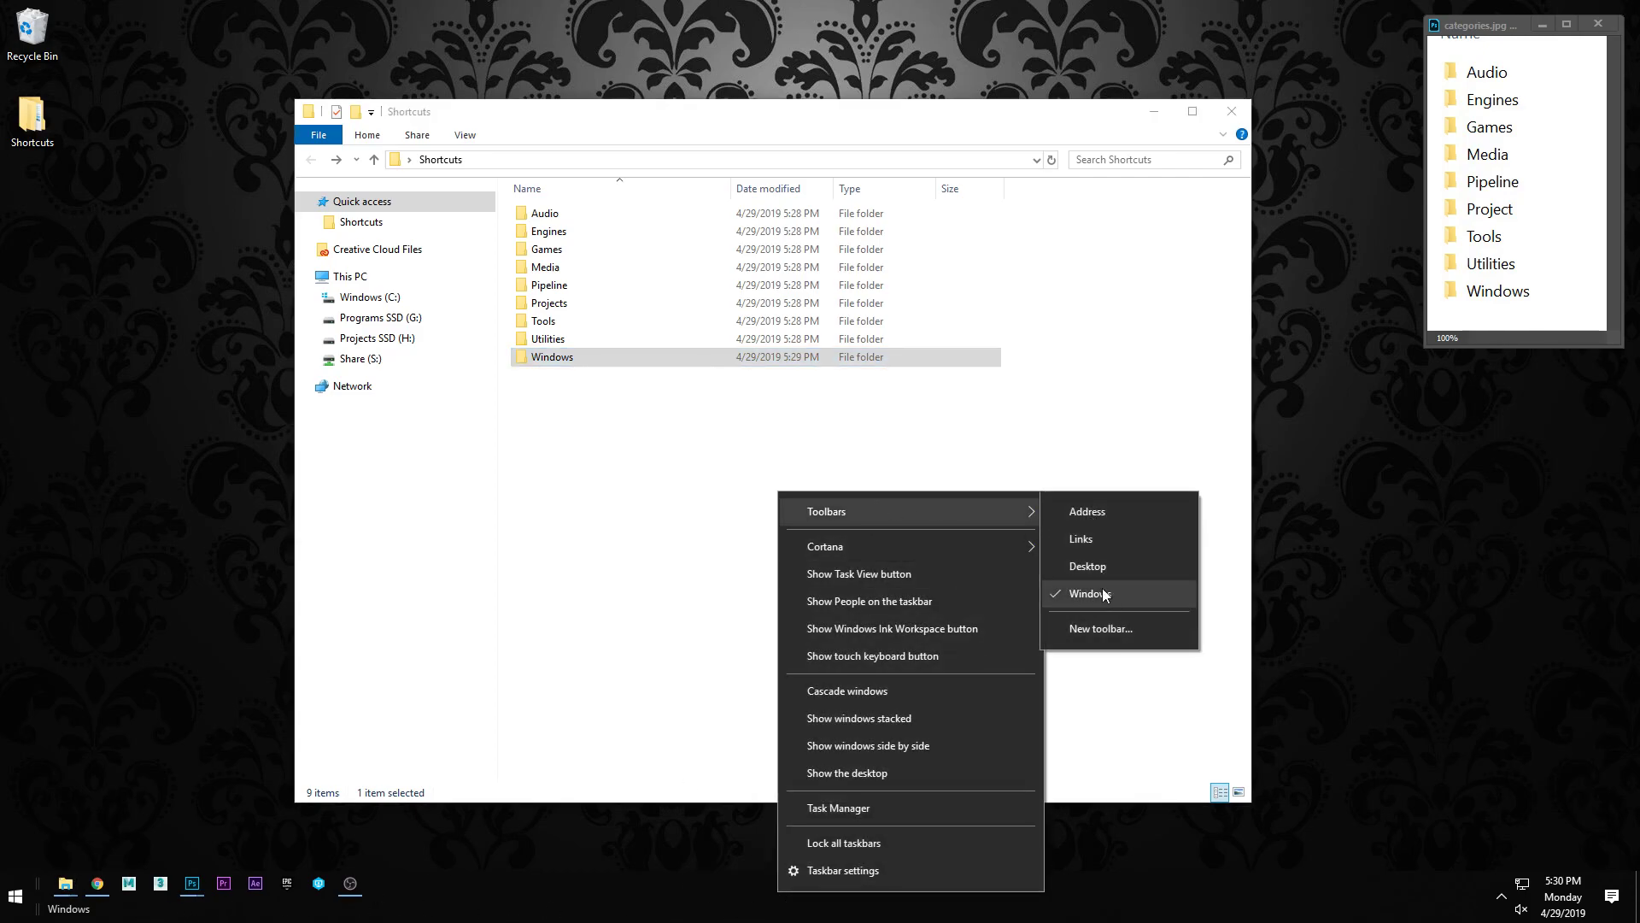
click(1107, 624)
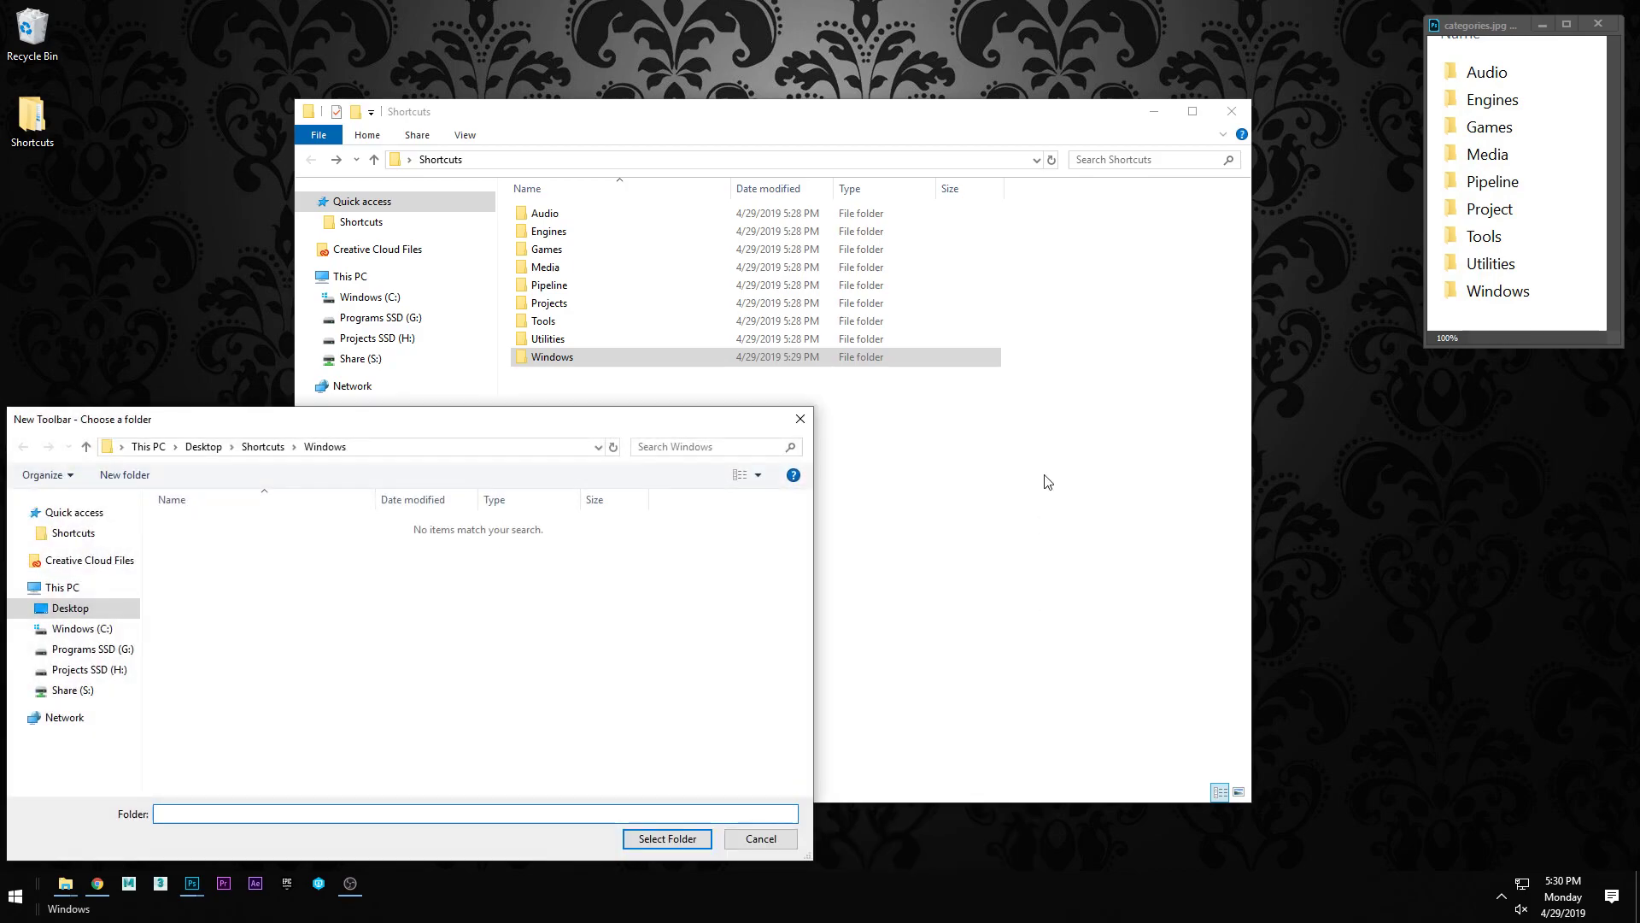
double_click(557, 285)
click(595, 162)
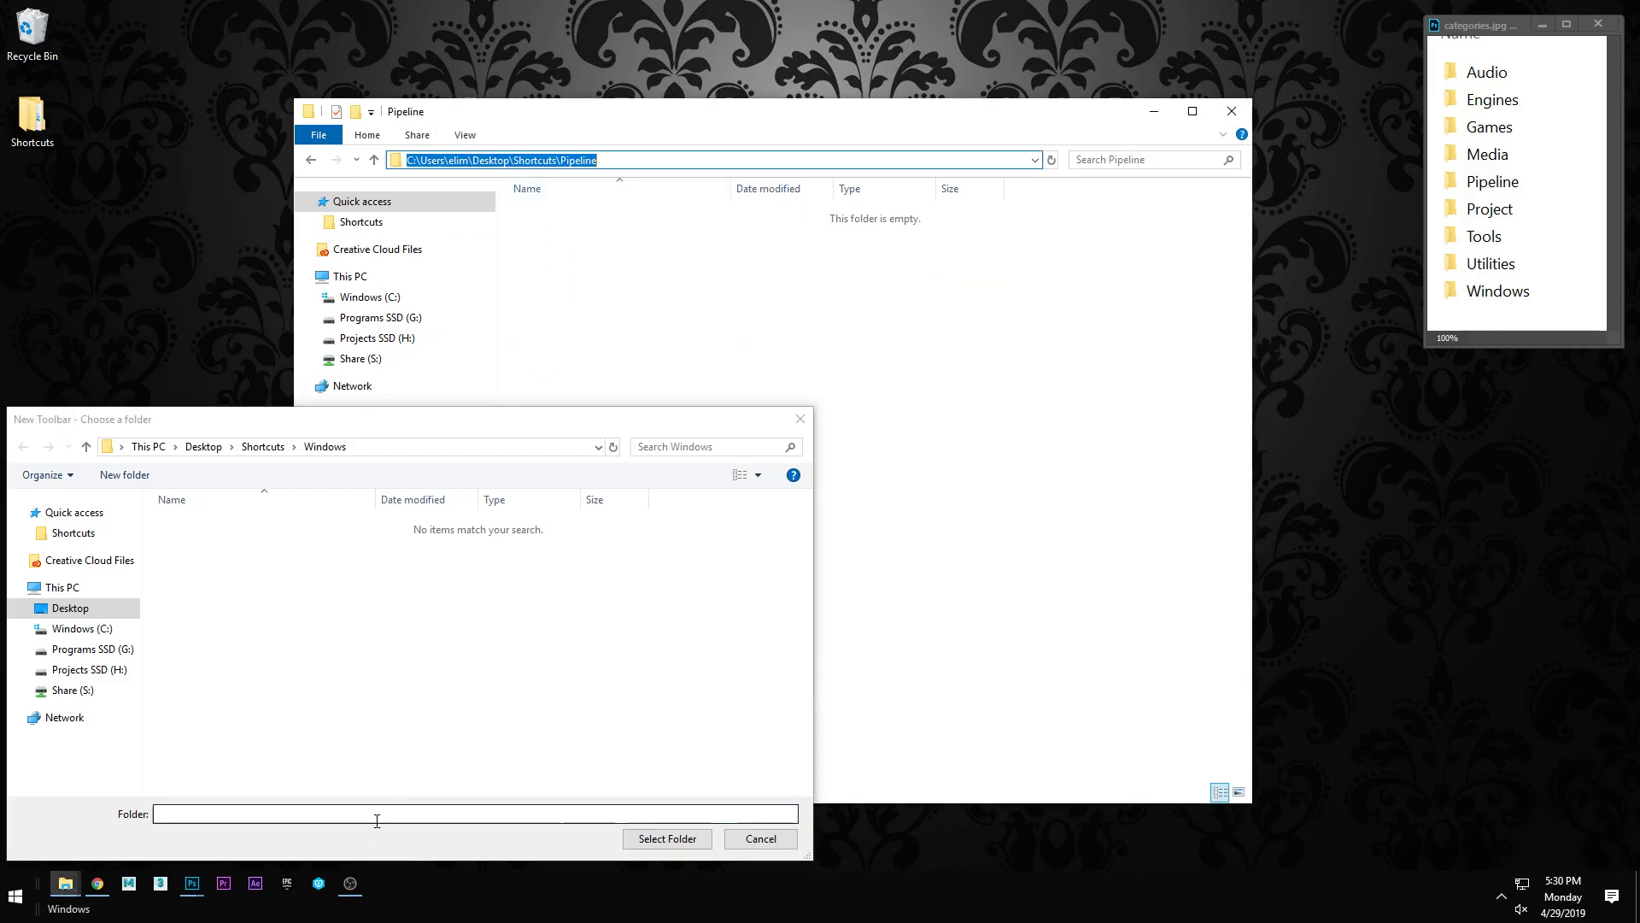
click(529, 812)
key(ctrl+v)
key(Return)
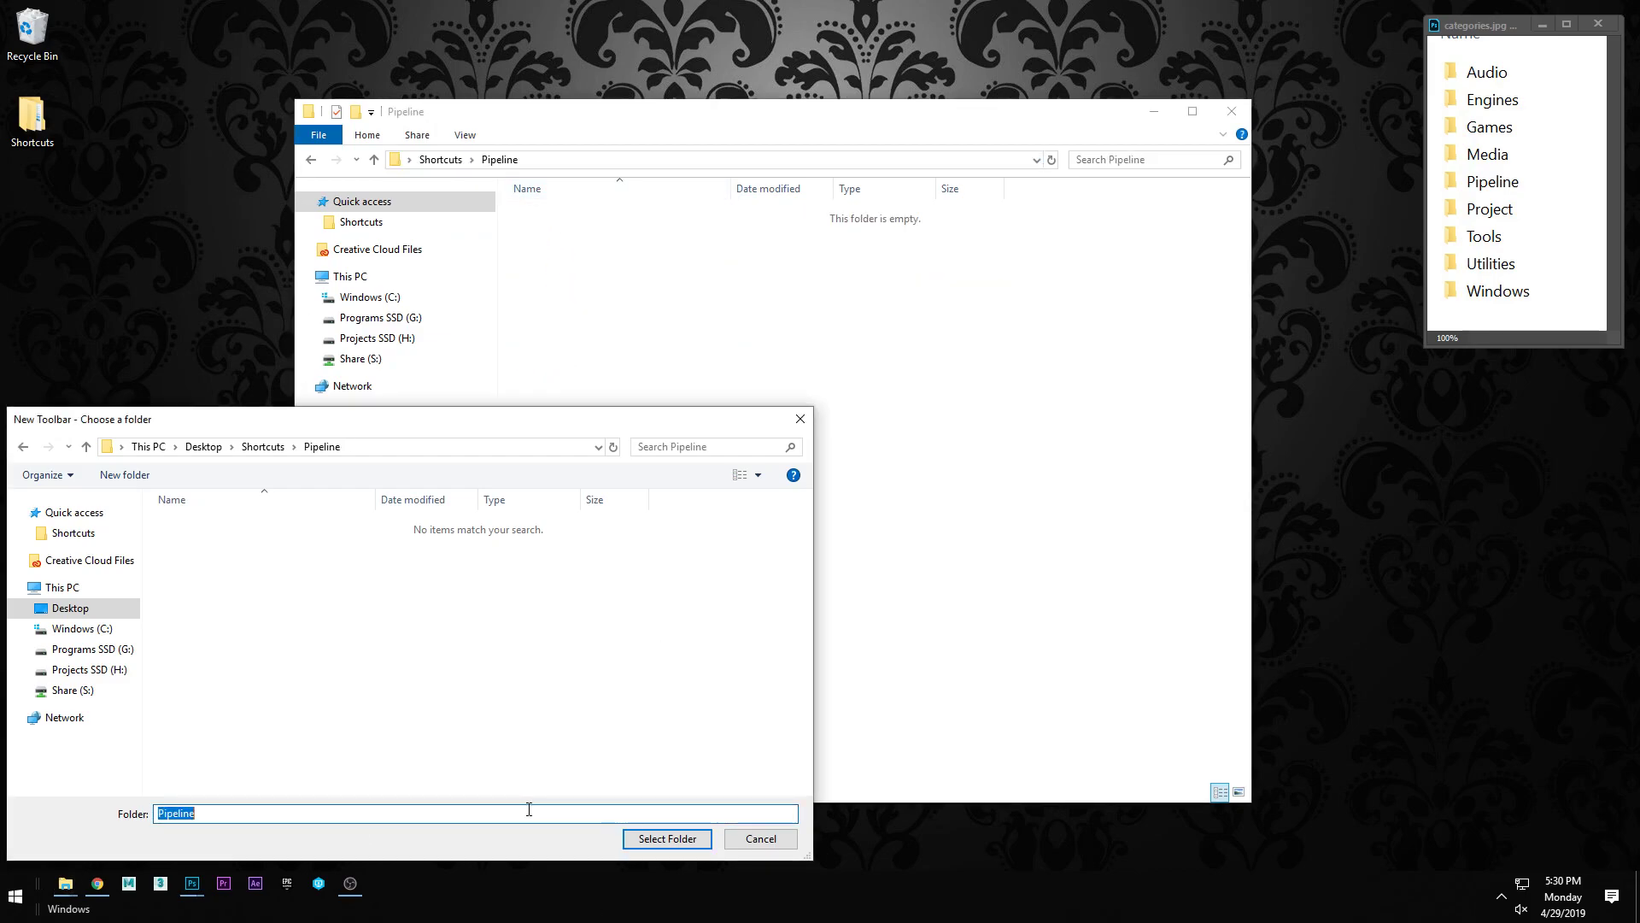
click(673, 839)
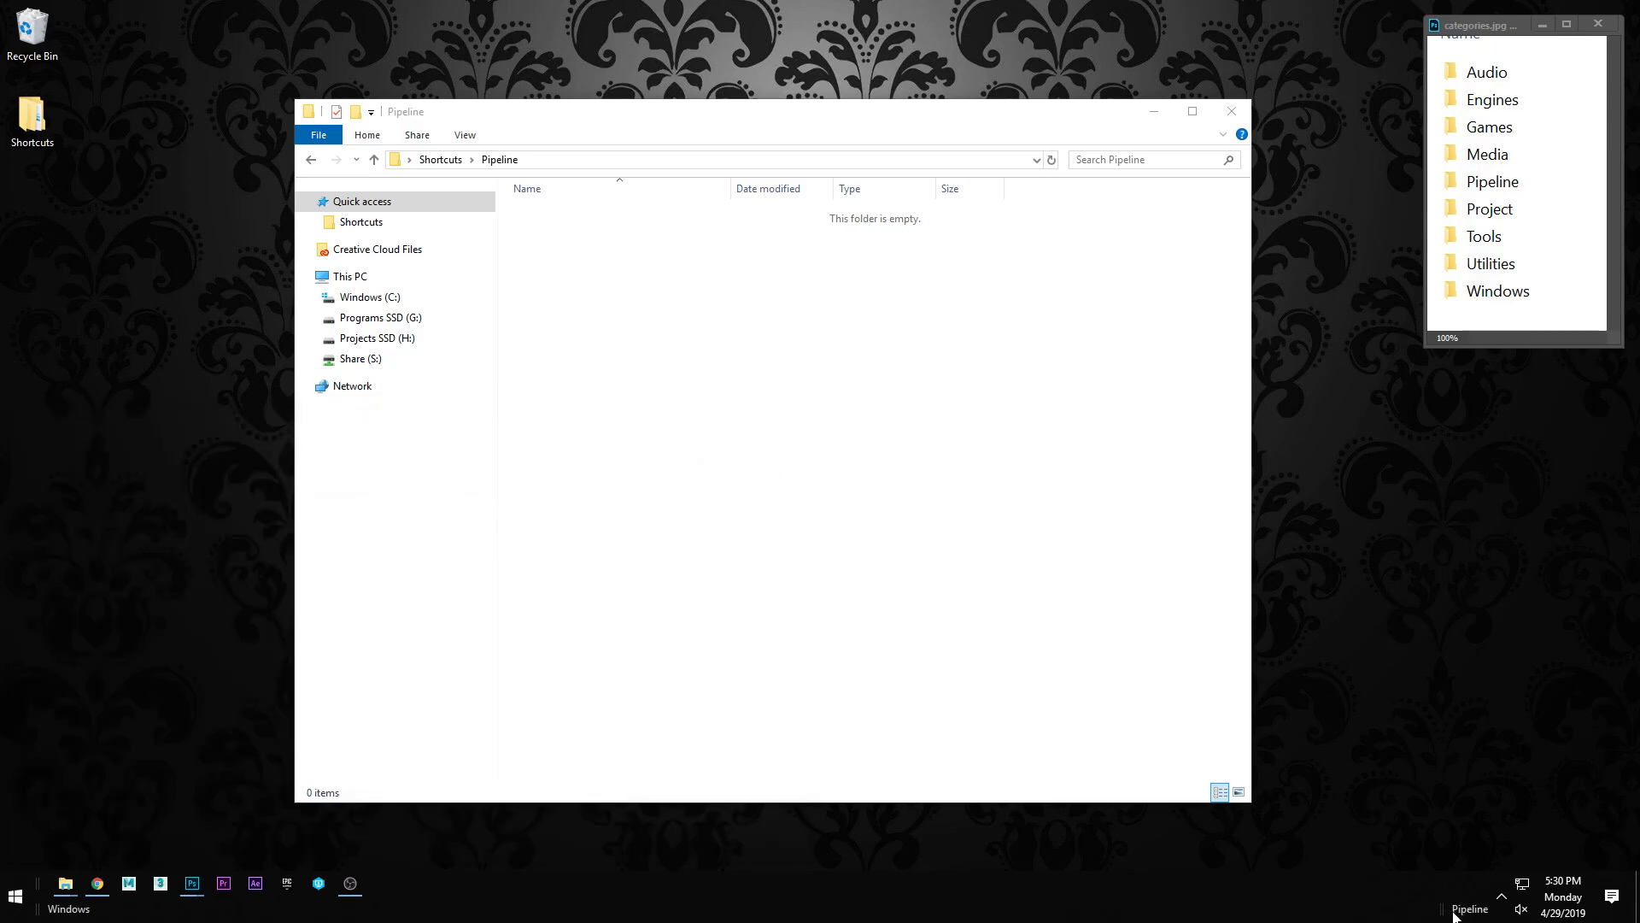
drag(1438, 908, 333, 915)
right_click(774, 907)
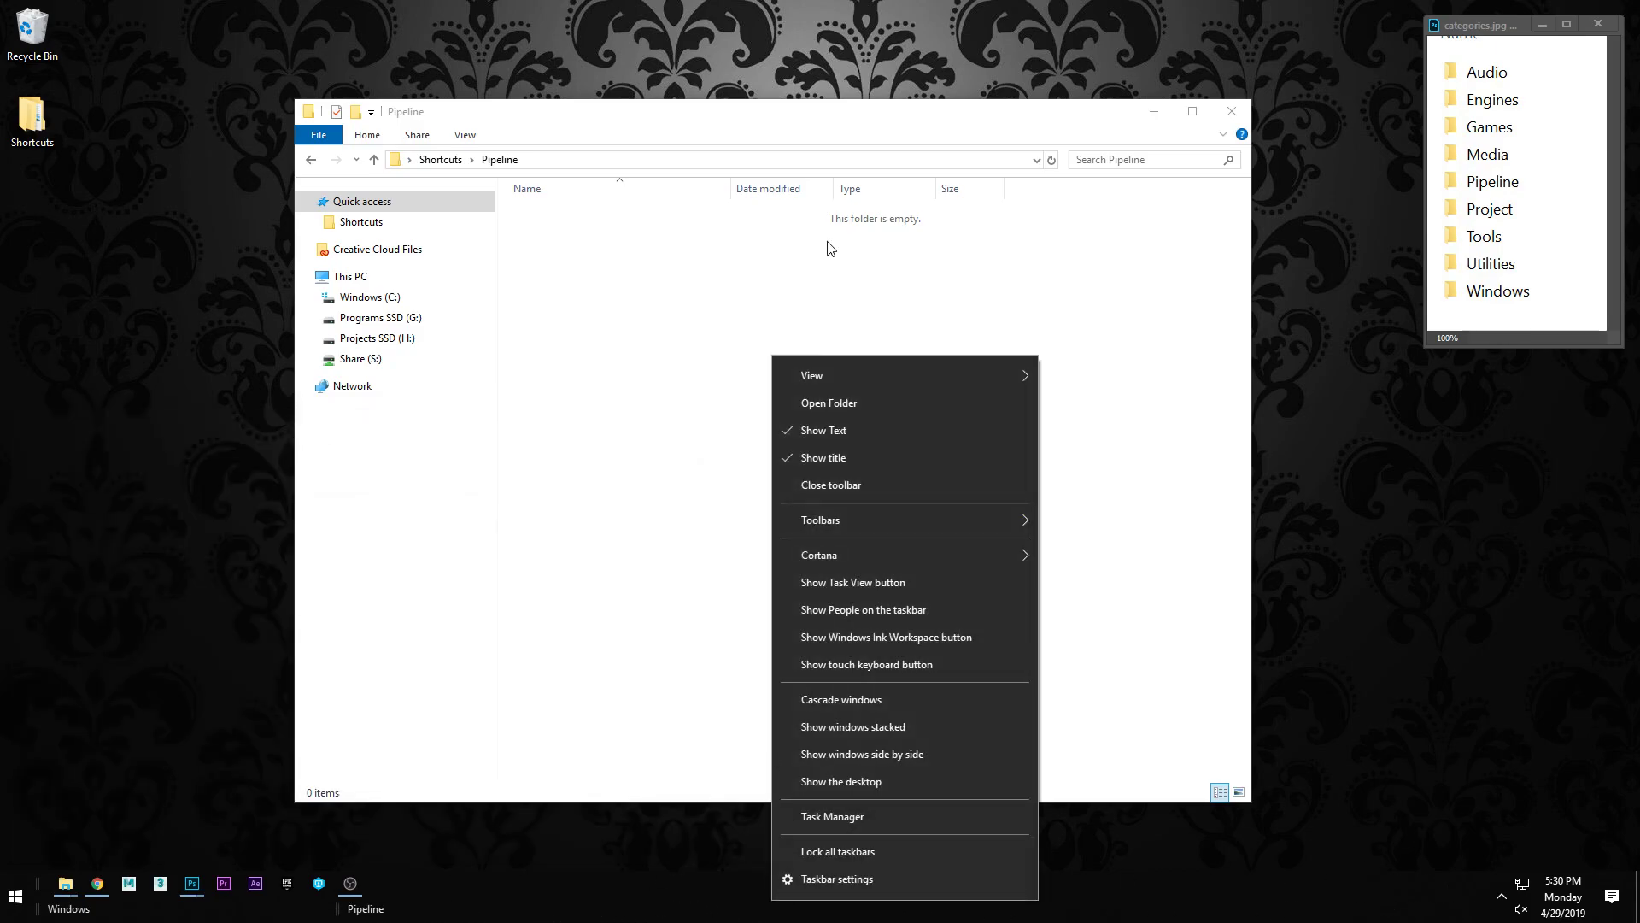
mouse_move(863, 369)
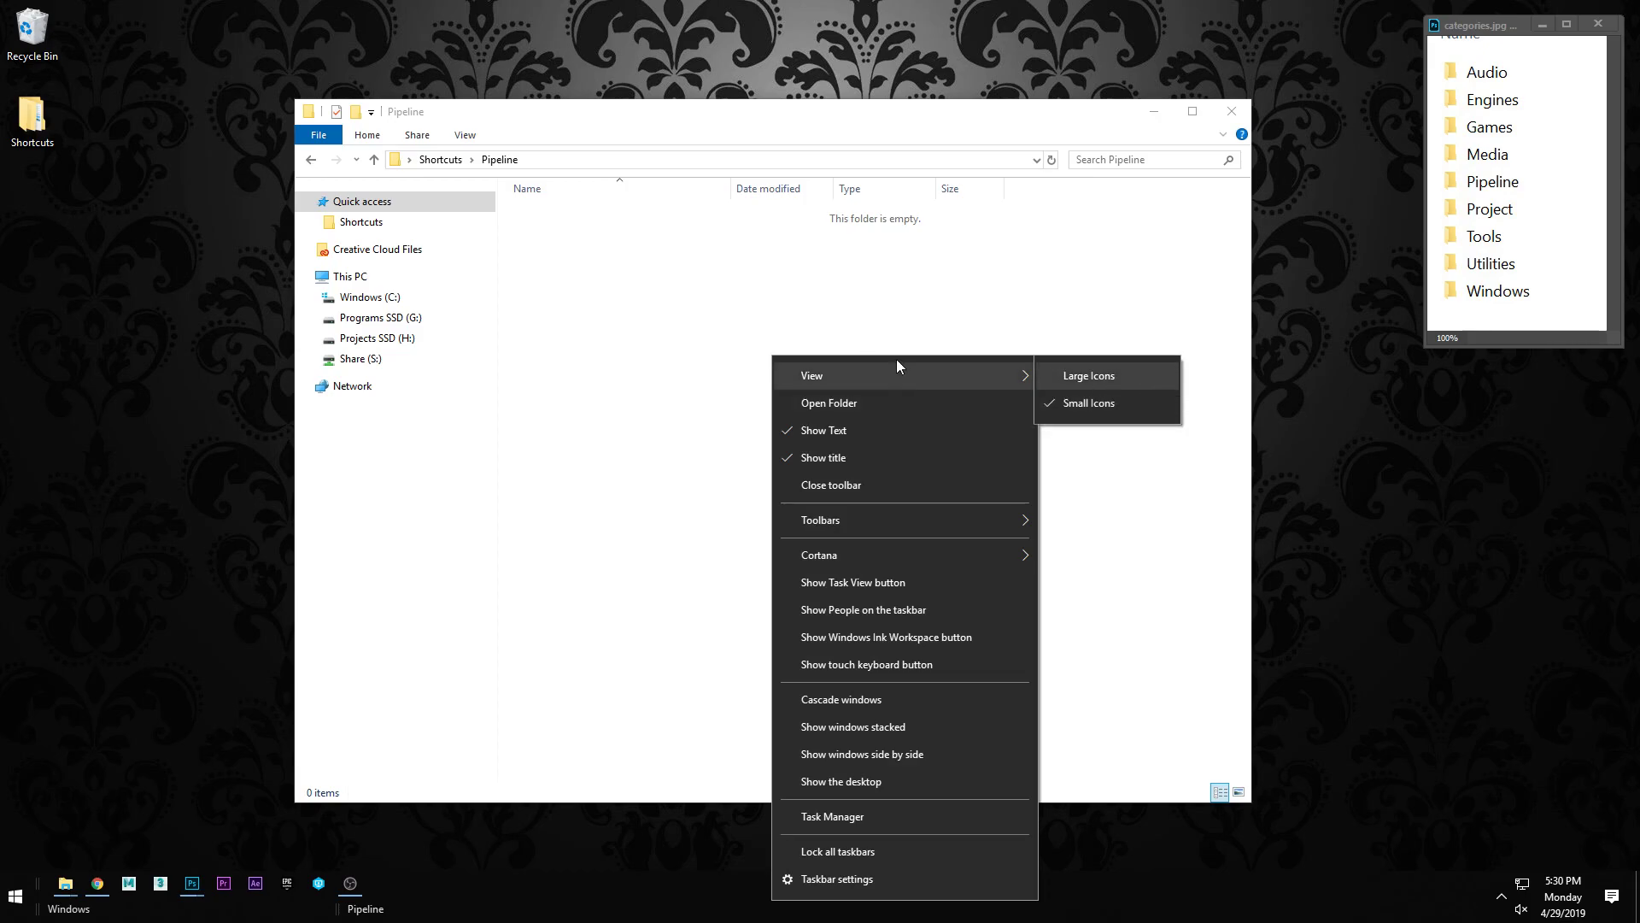
click(649, 888)
Step: Add the Tools folder inside Shortcuts as a taskbar toolbar and place it beside the Pipeline toolbar
right_click(651, 884)
mouse_move(899, 504)
click(991, 647)
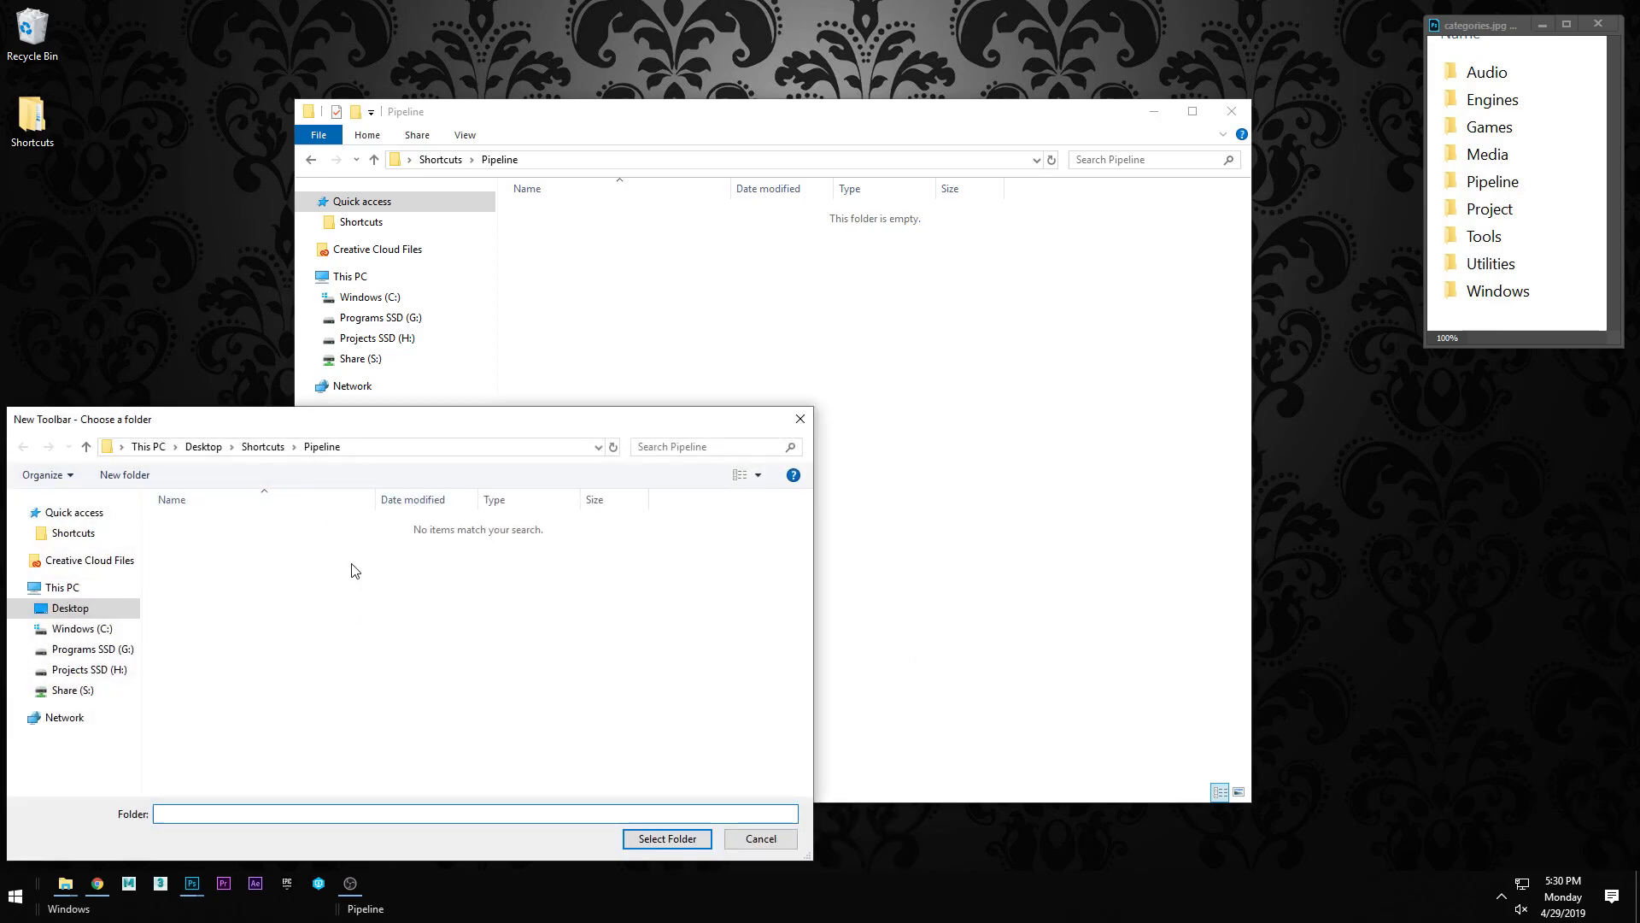
click(288, 446)
double_click(273, 632)
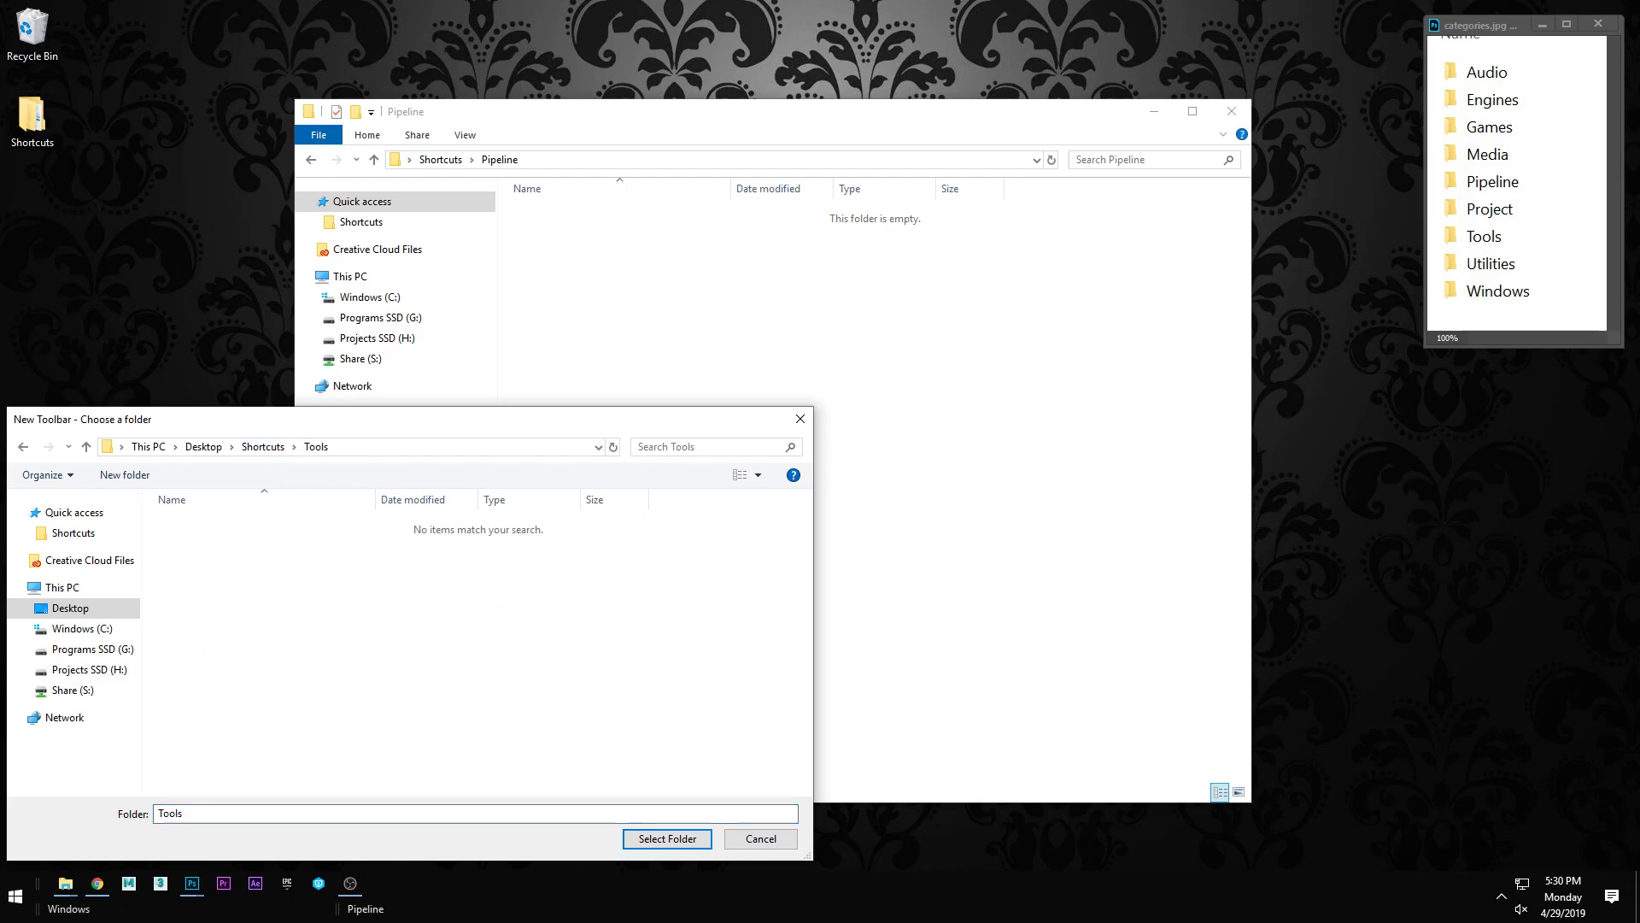
click(667, 838)
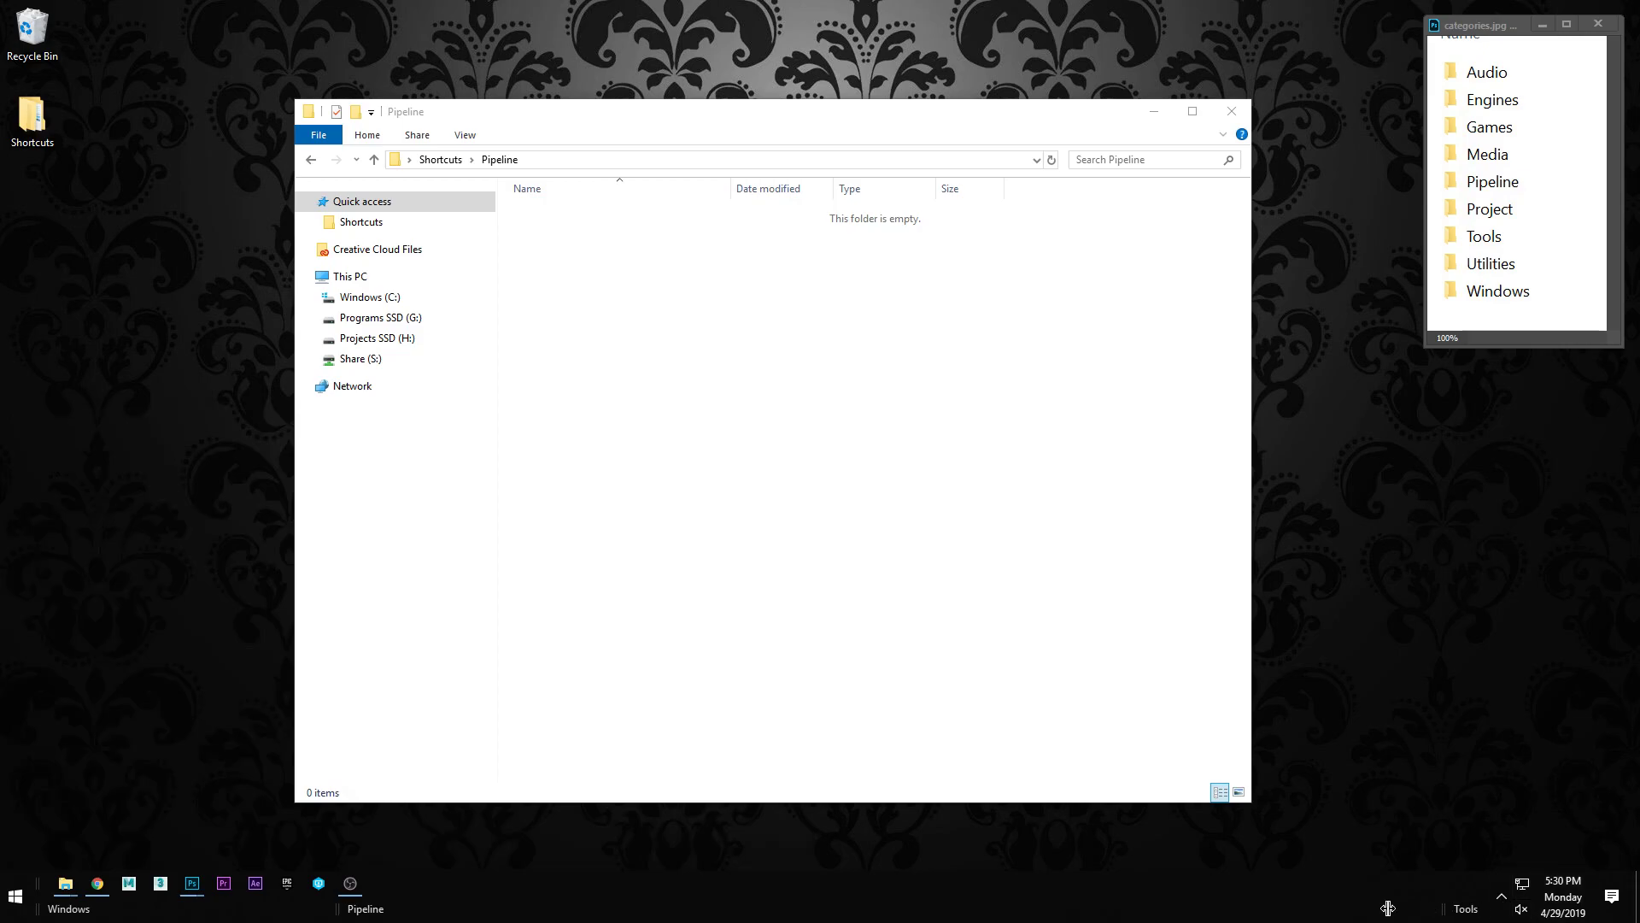
right_click(863, 904)
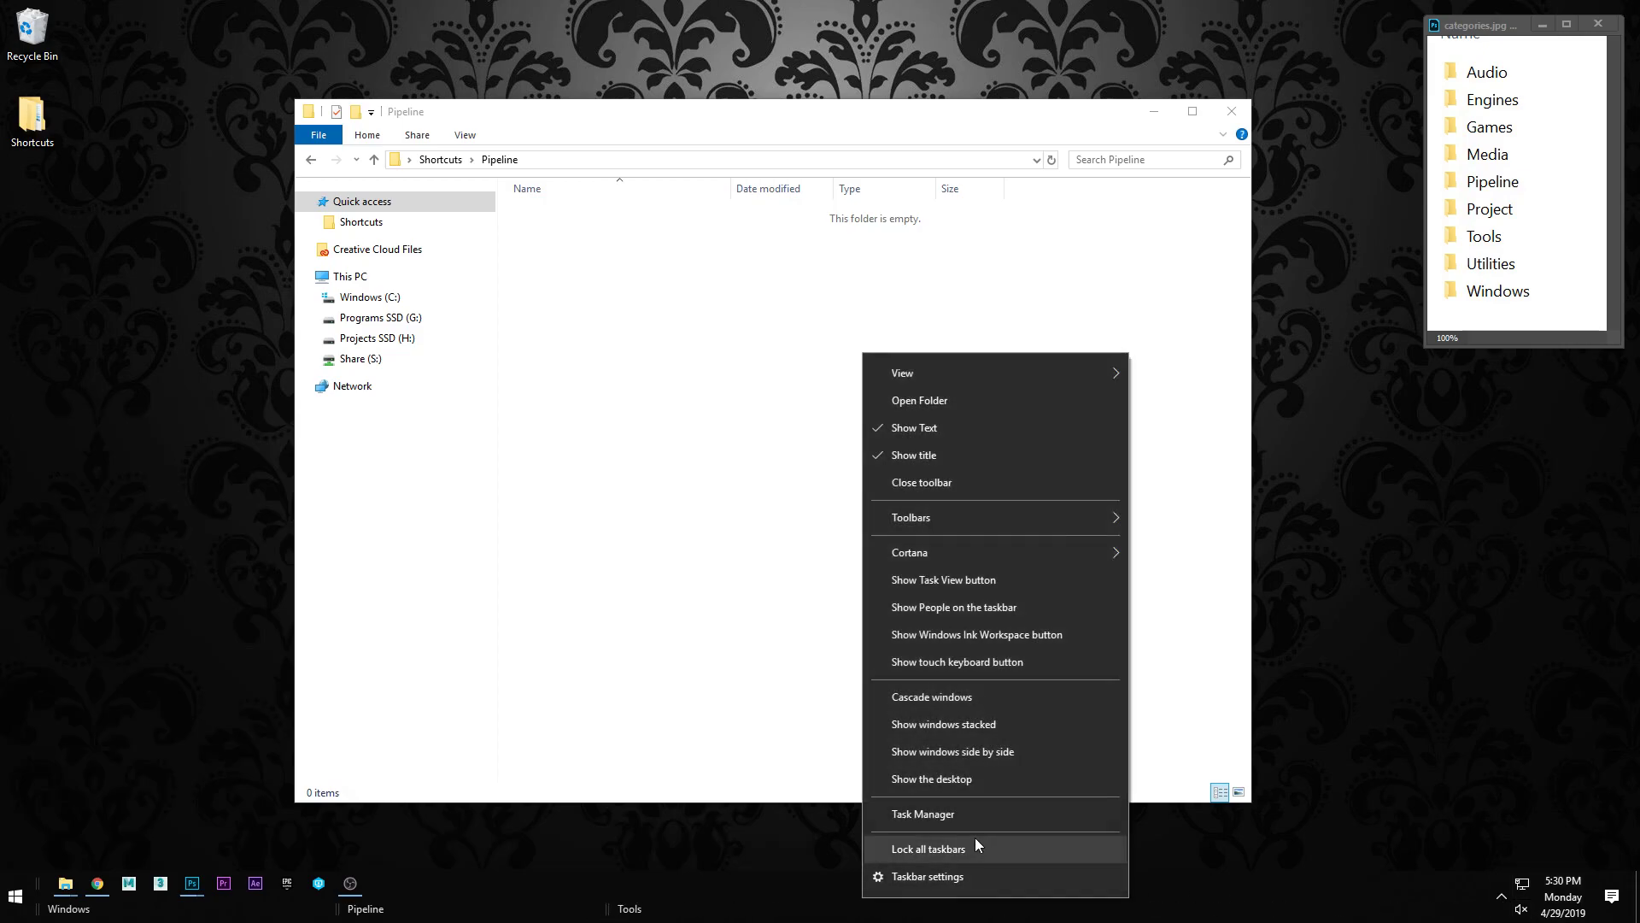
Step: Add the Engines folder inside Shortcuts as a taskbar toolbar and place it beside the Tools toolbar
right_click(813, 911)
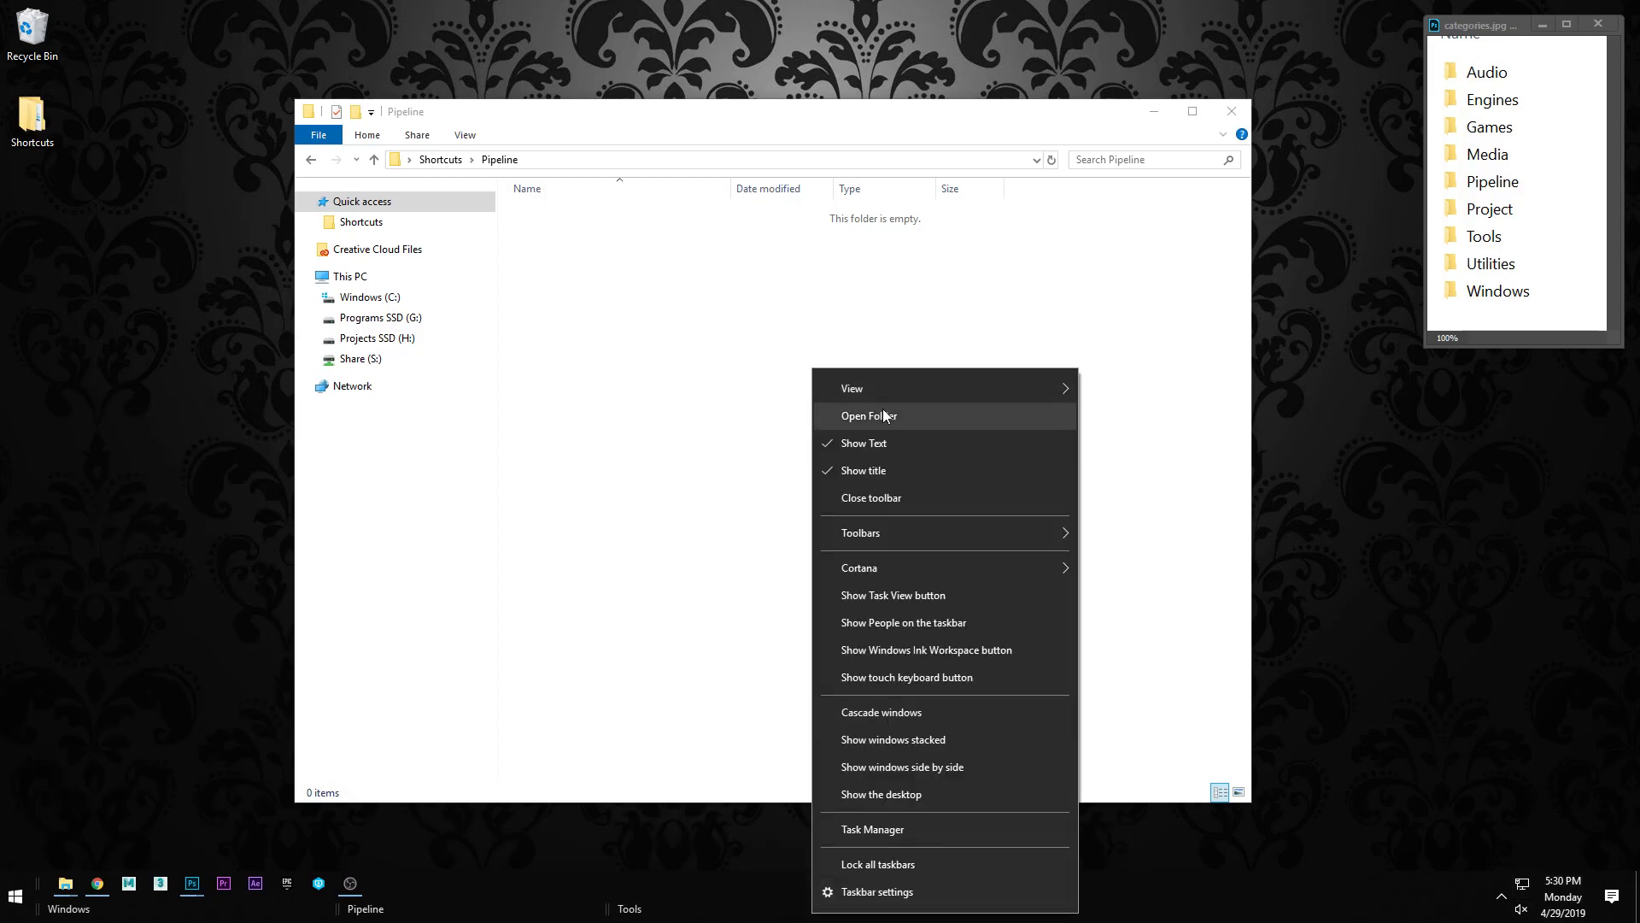
mouse_move(922, 534)
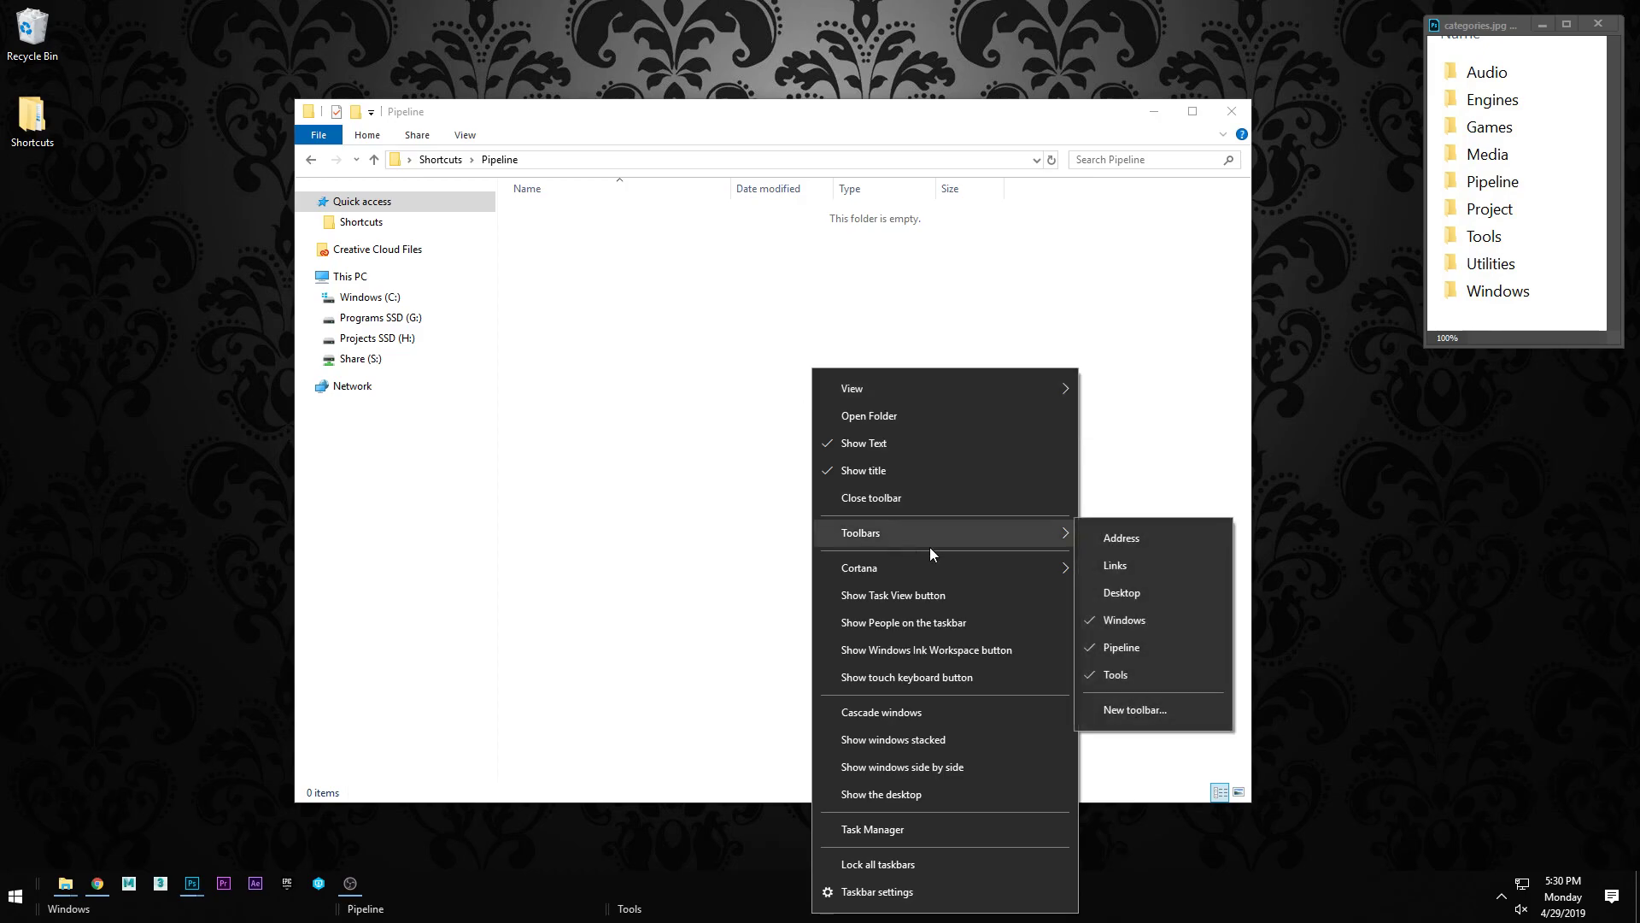
click(1164, 717)
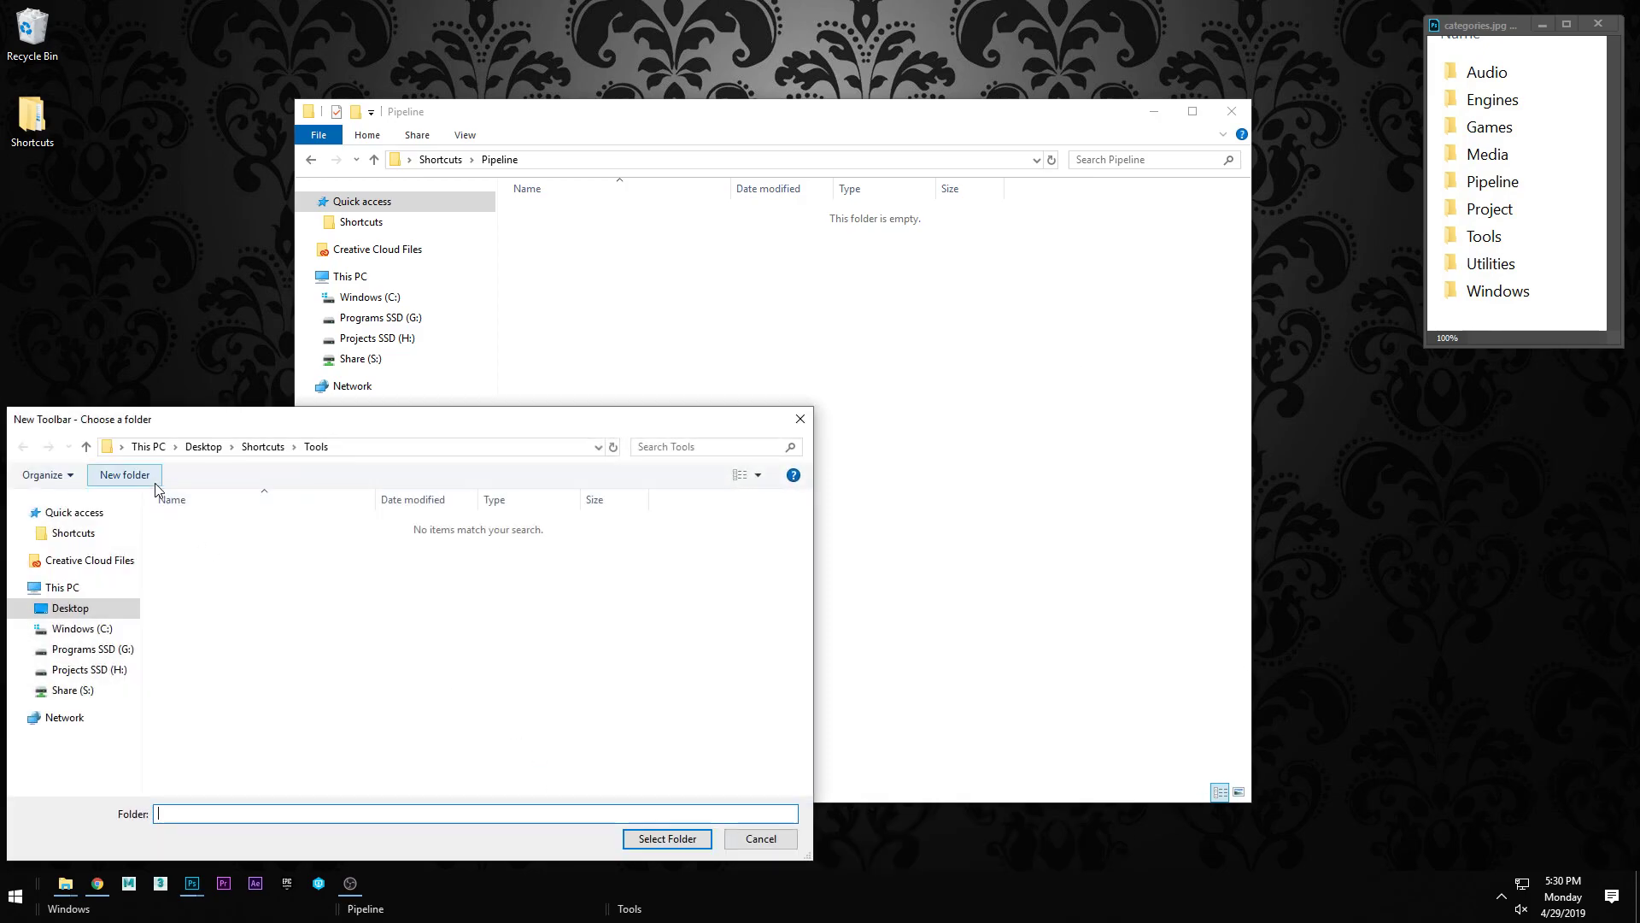
click(258, 451)
double_click(217, 556)
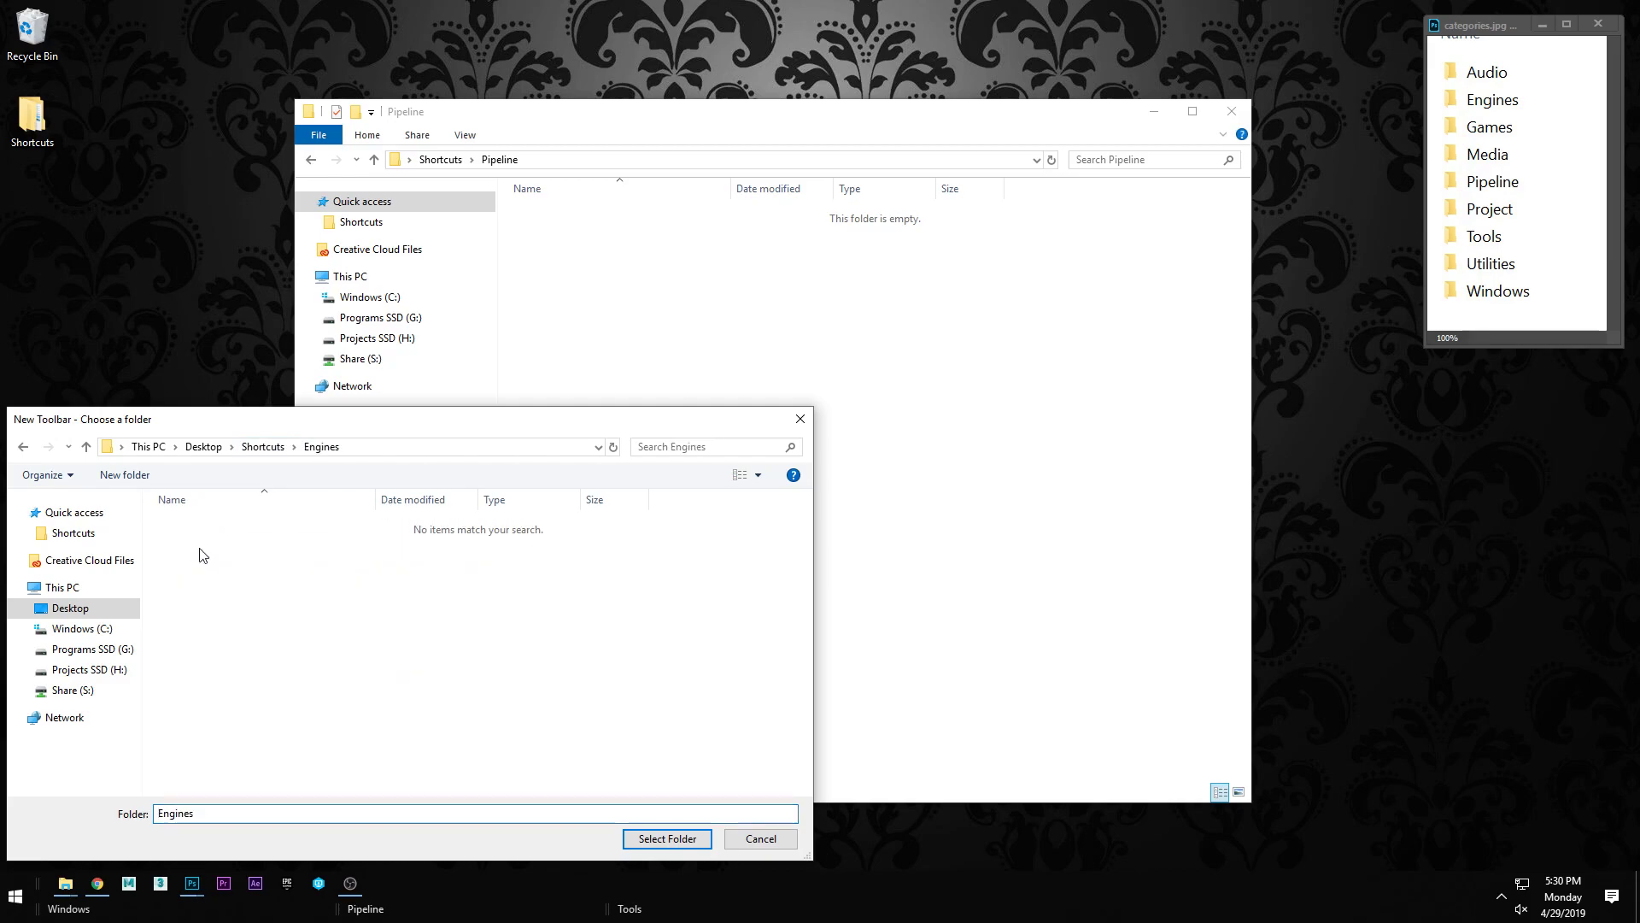
click(639, 846)
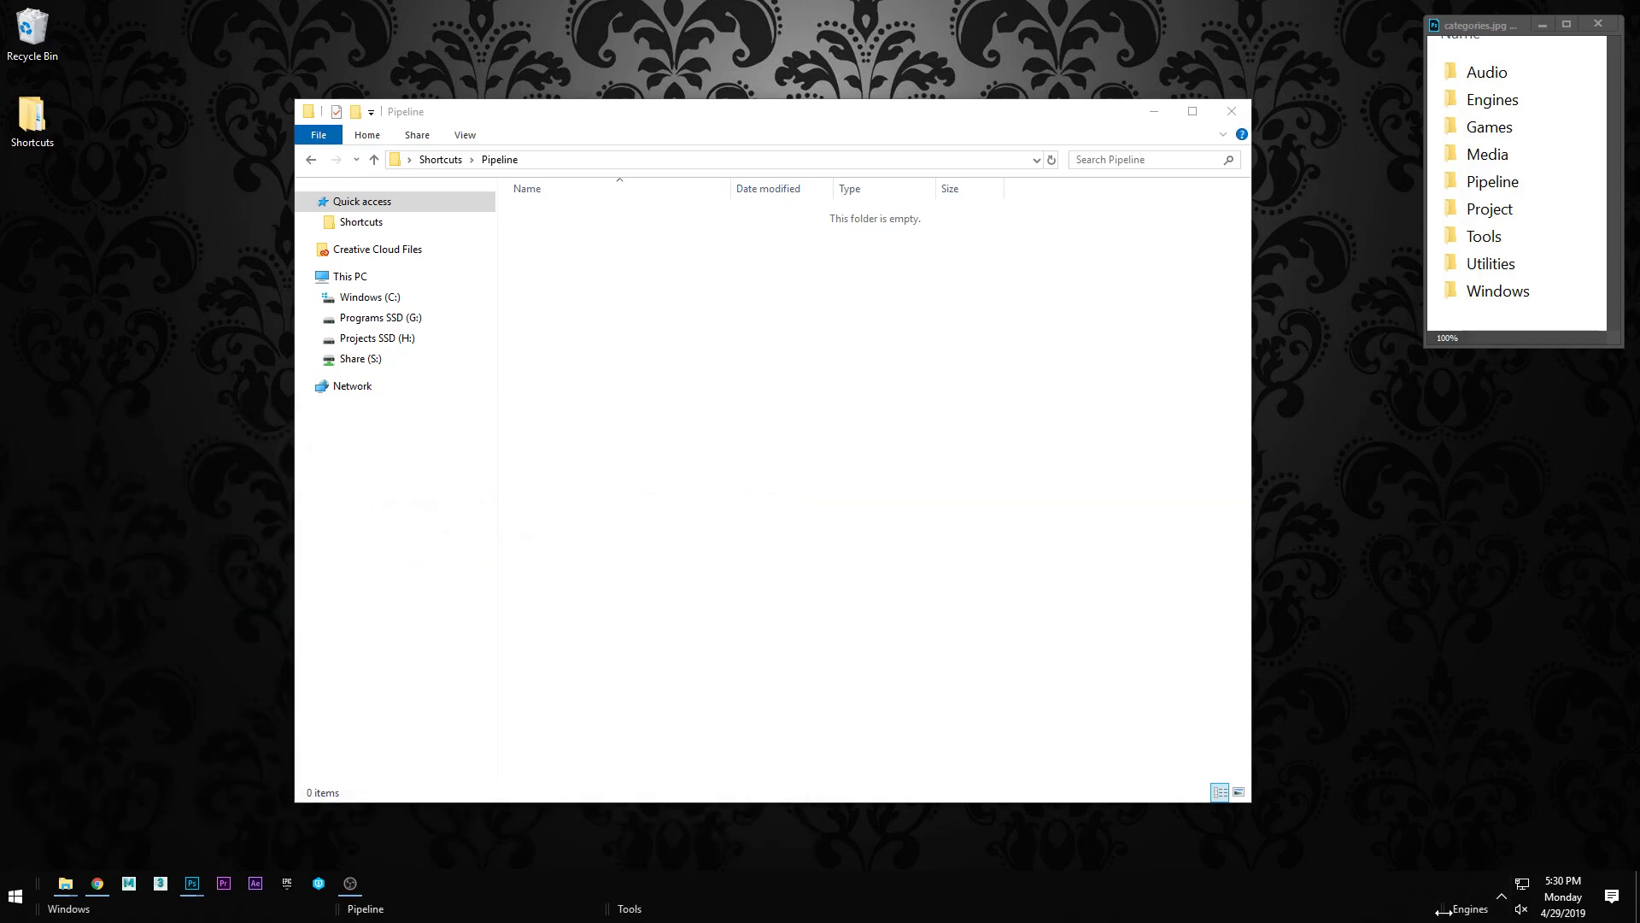
drag(1441, 909, 874, 915)
Step: Add the Games folder inside Shortcuts as a taskbar toolbar and widen it towards the Engines toolbar
right_click(1167, 892)
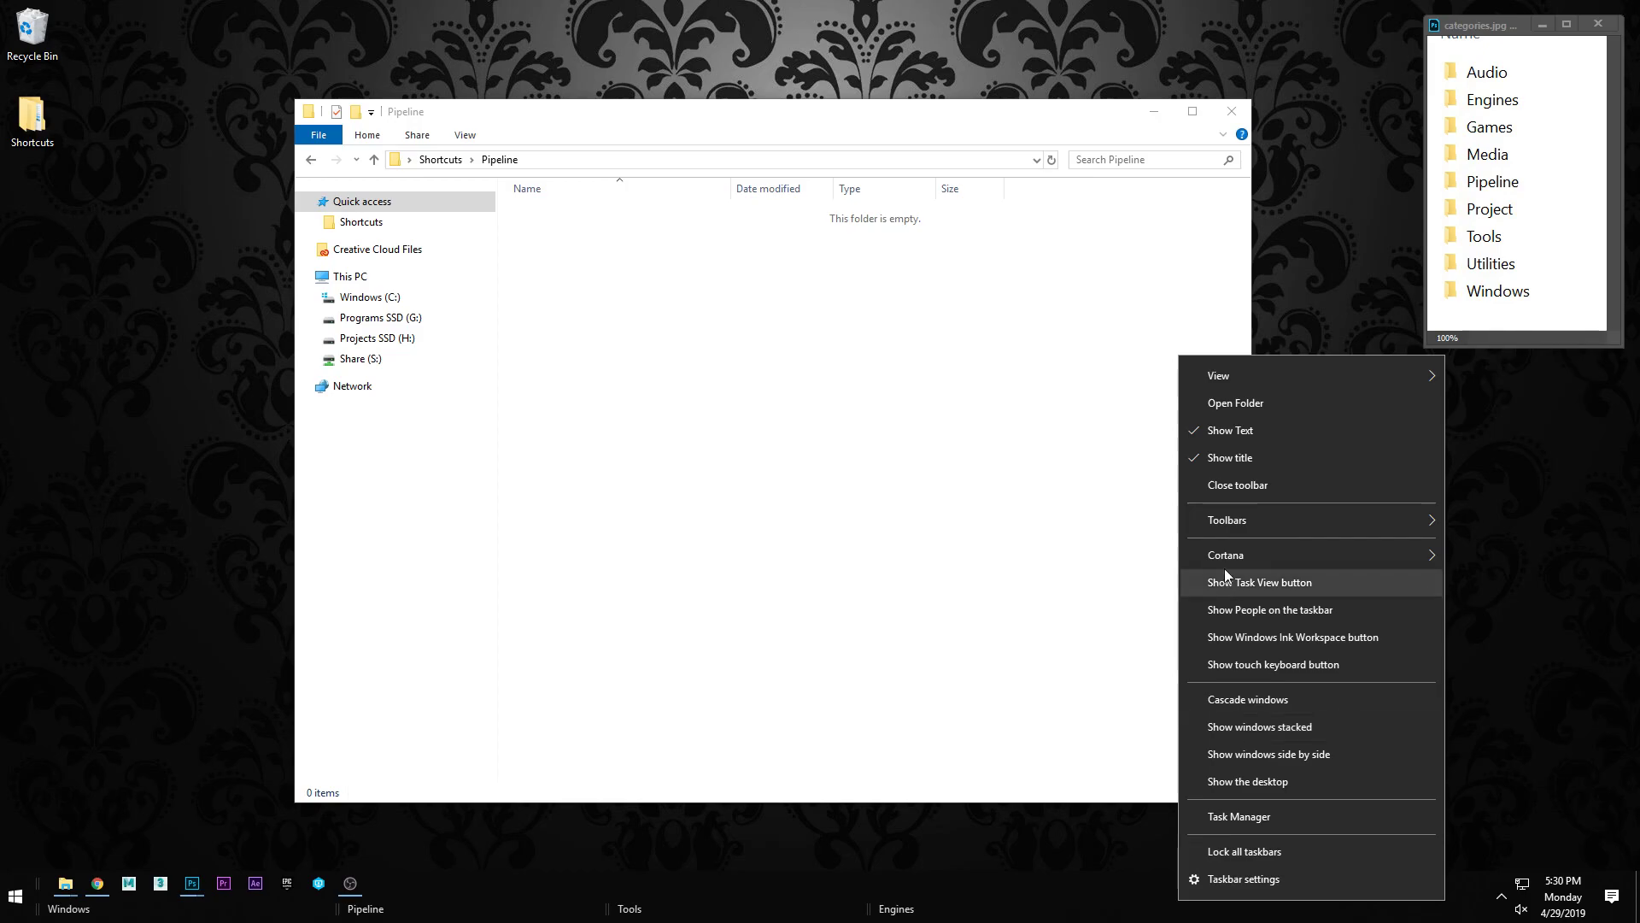
mouse_move(1237, 521)
click(1542, 727)
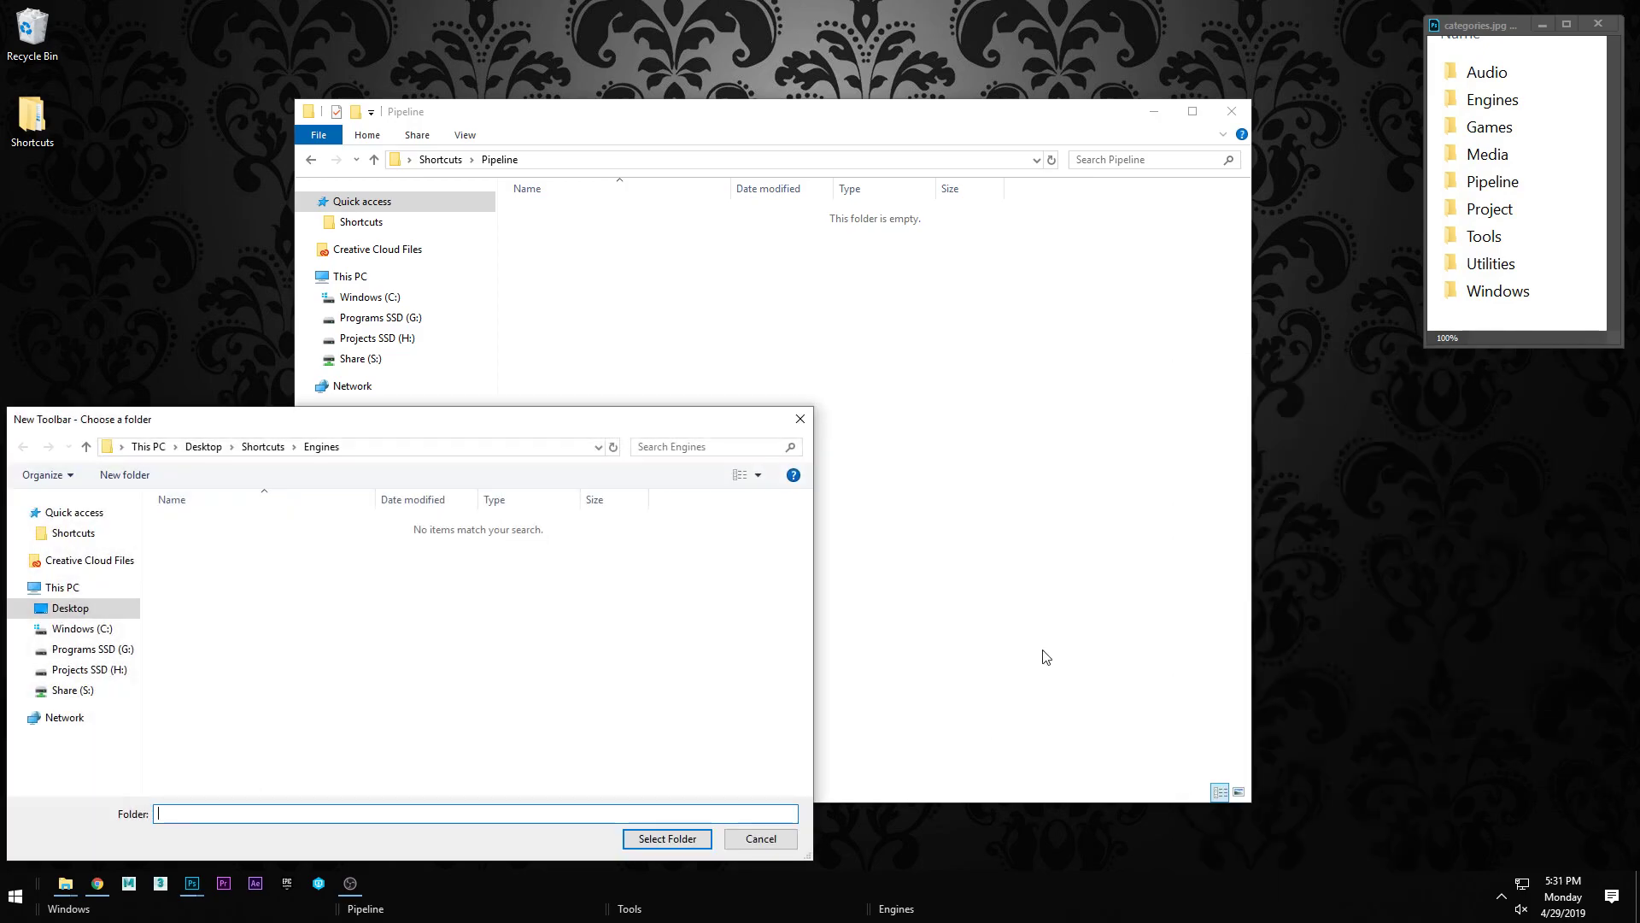
click(275, 451)
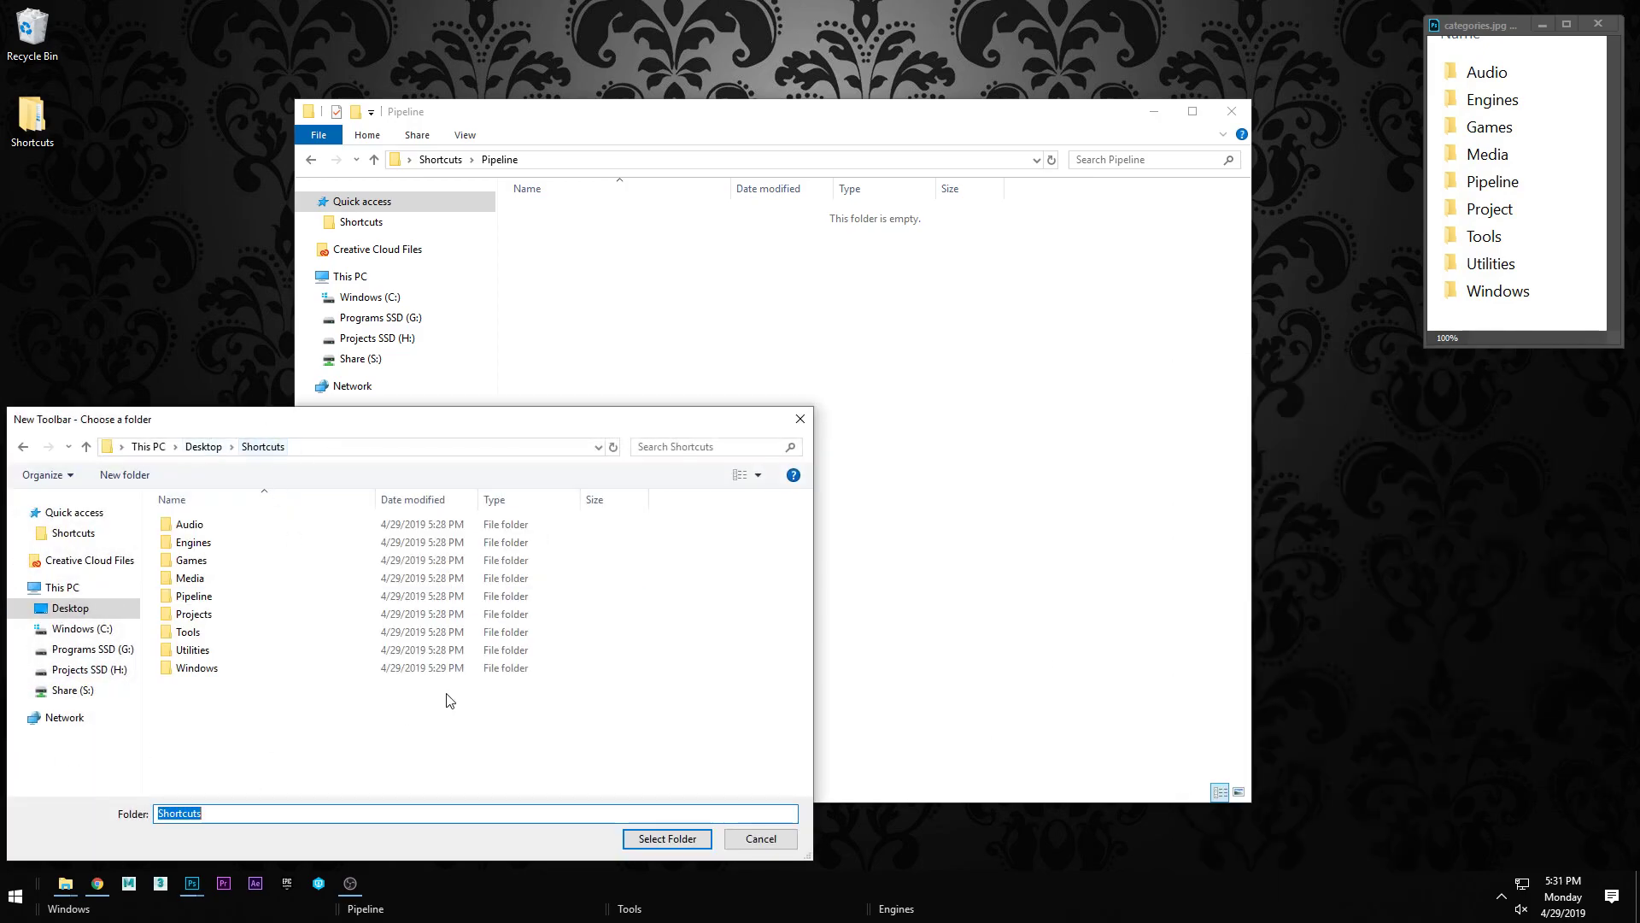
double_click(209, 557)
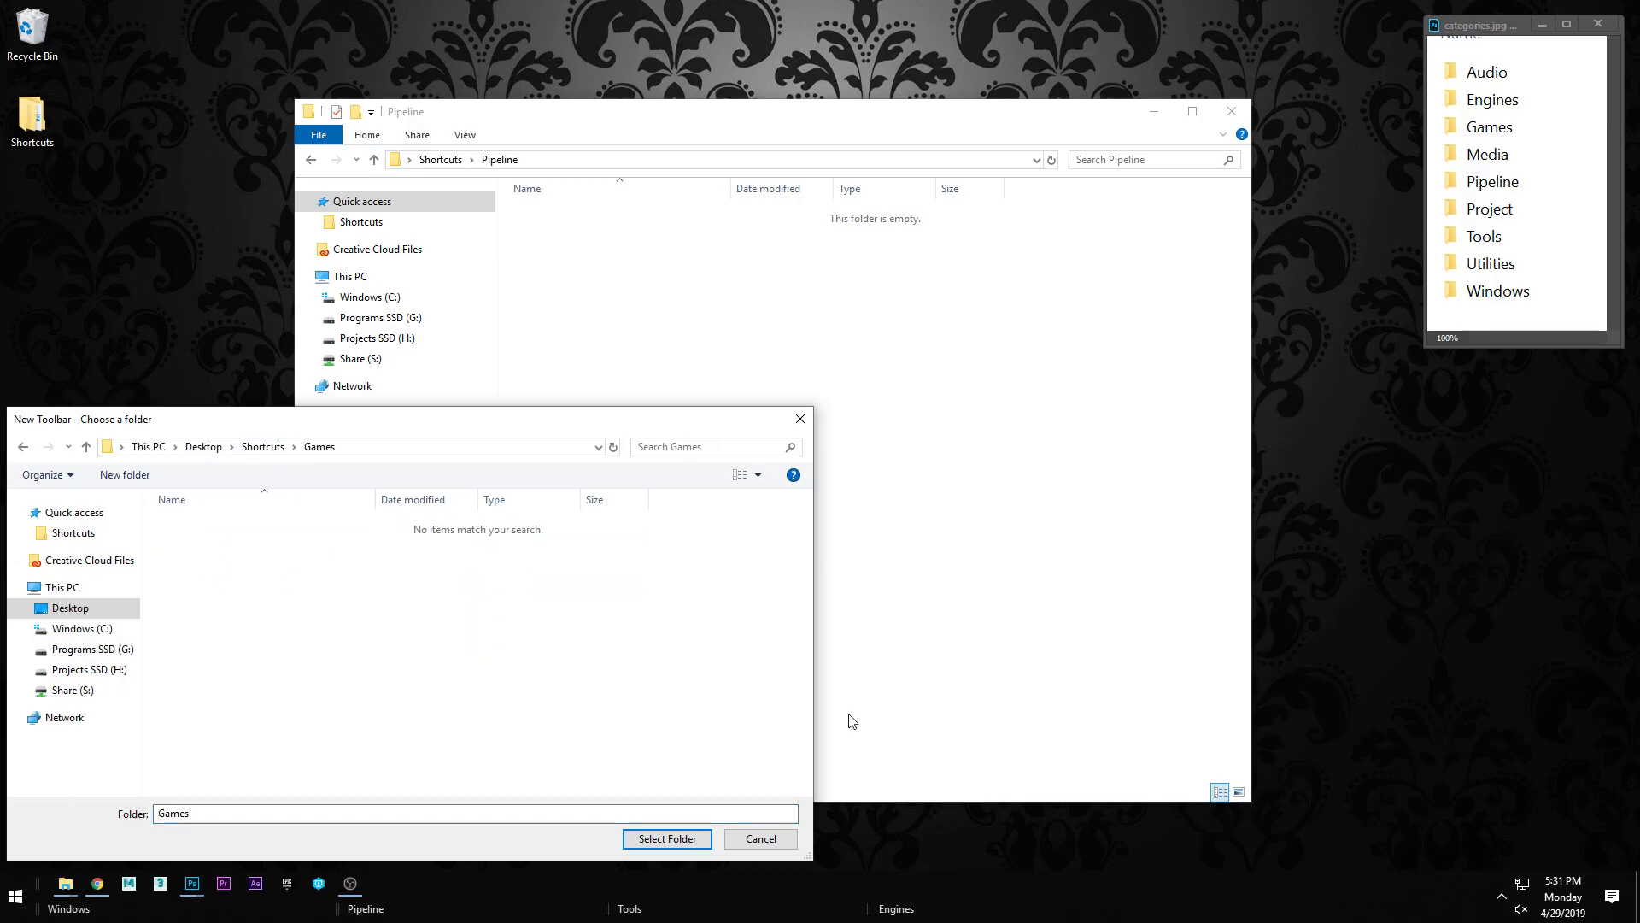
click(674, 833)
drag(1445, 905, 1286, 908)
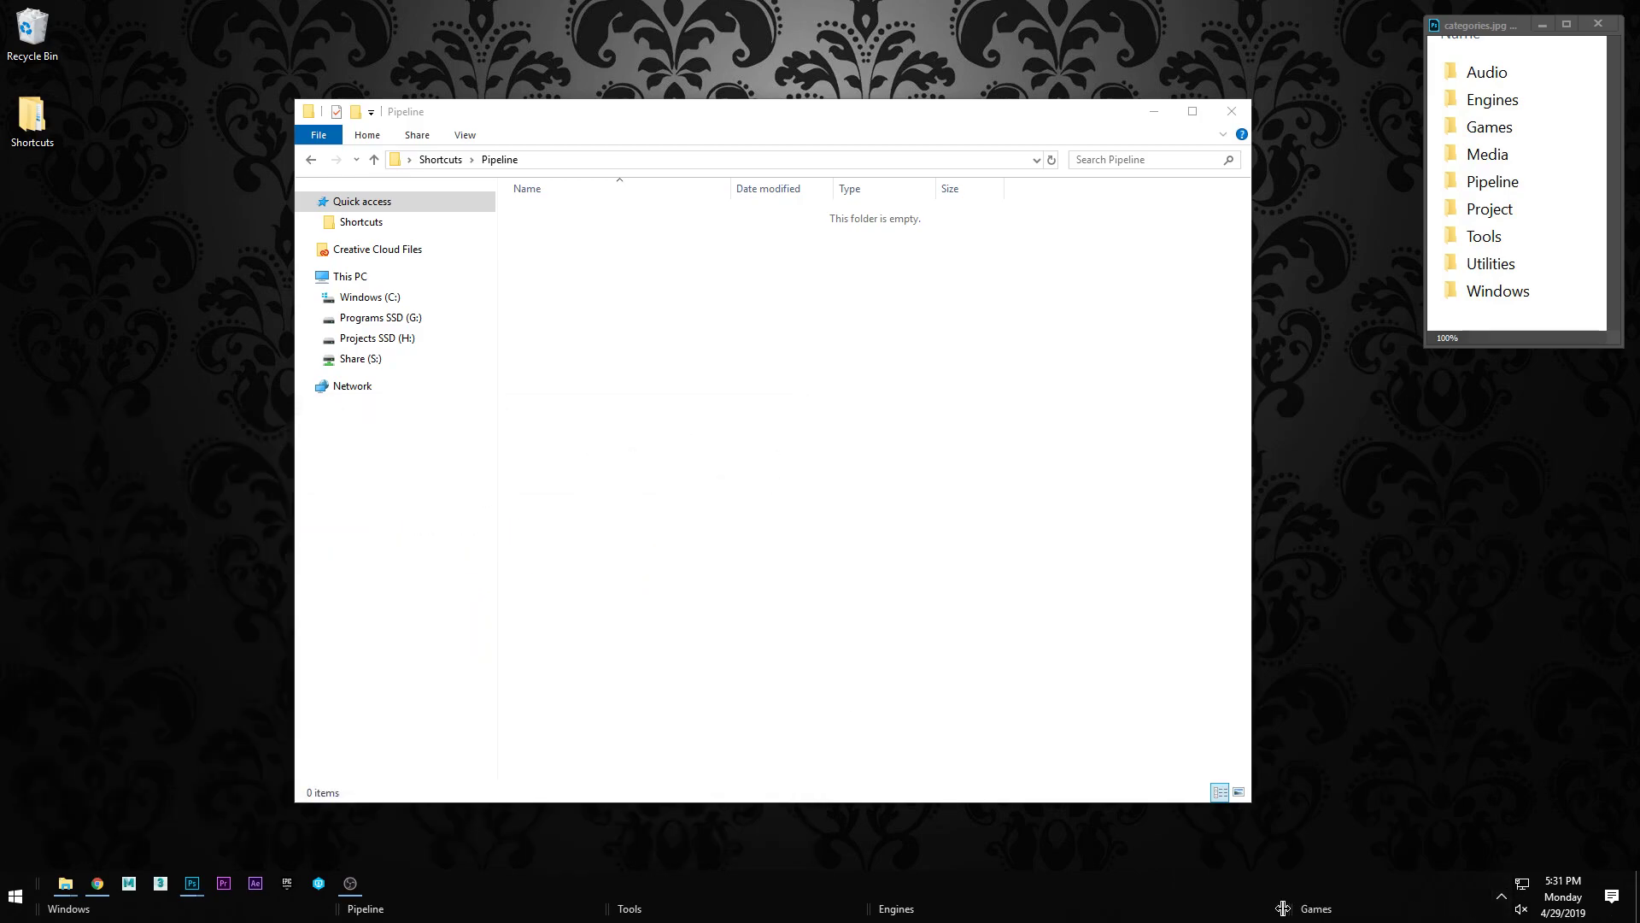
Step: Add the Projects folder inside Shortcuts as a new taskbar toolbar
right_click(1356, 912)
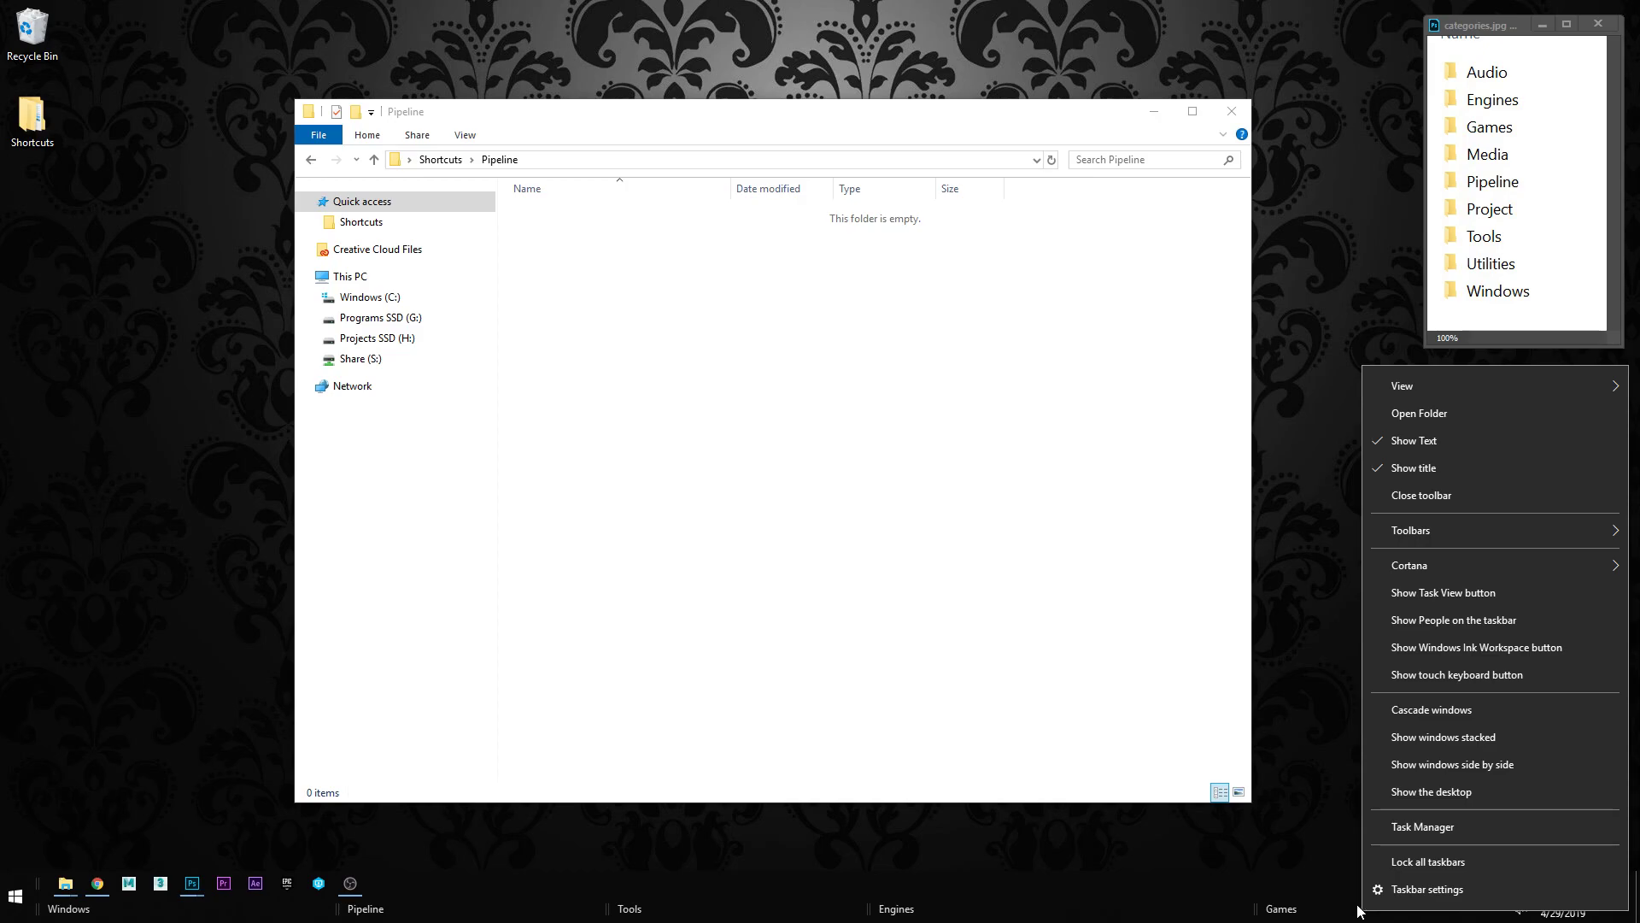
mouse_move(1408, 528)
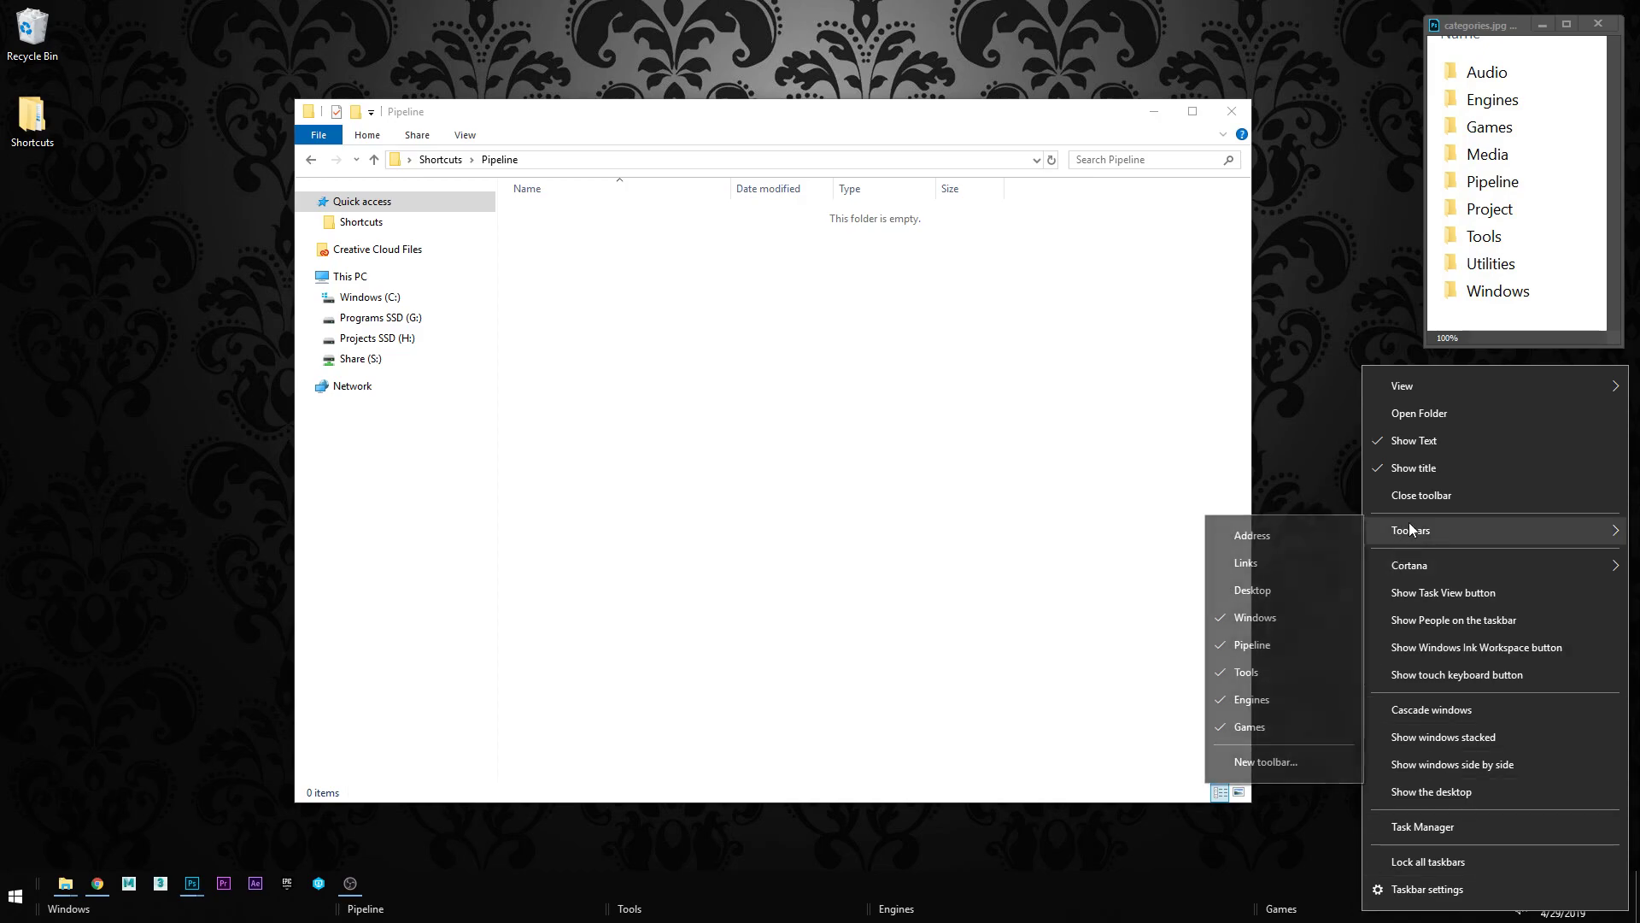
click(1286, 760)
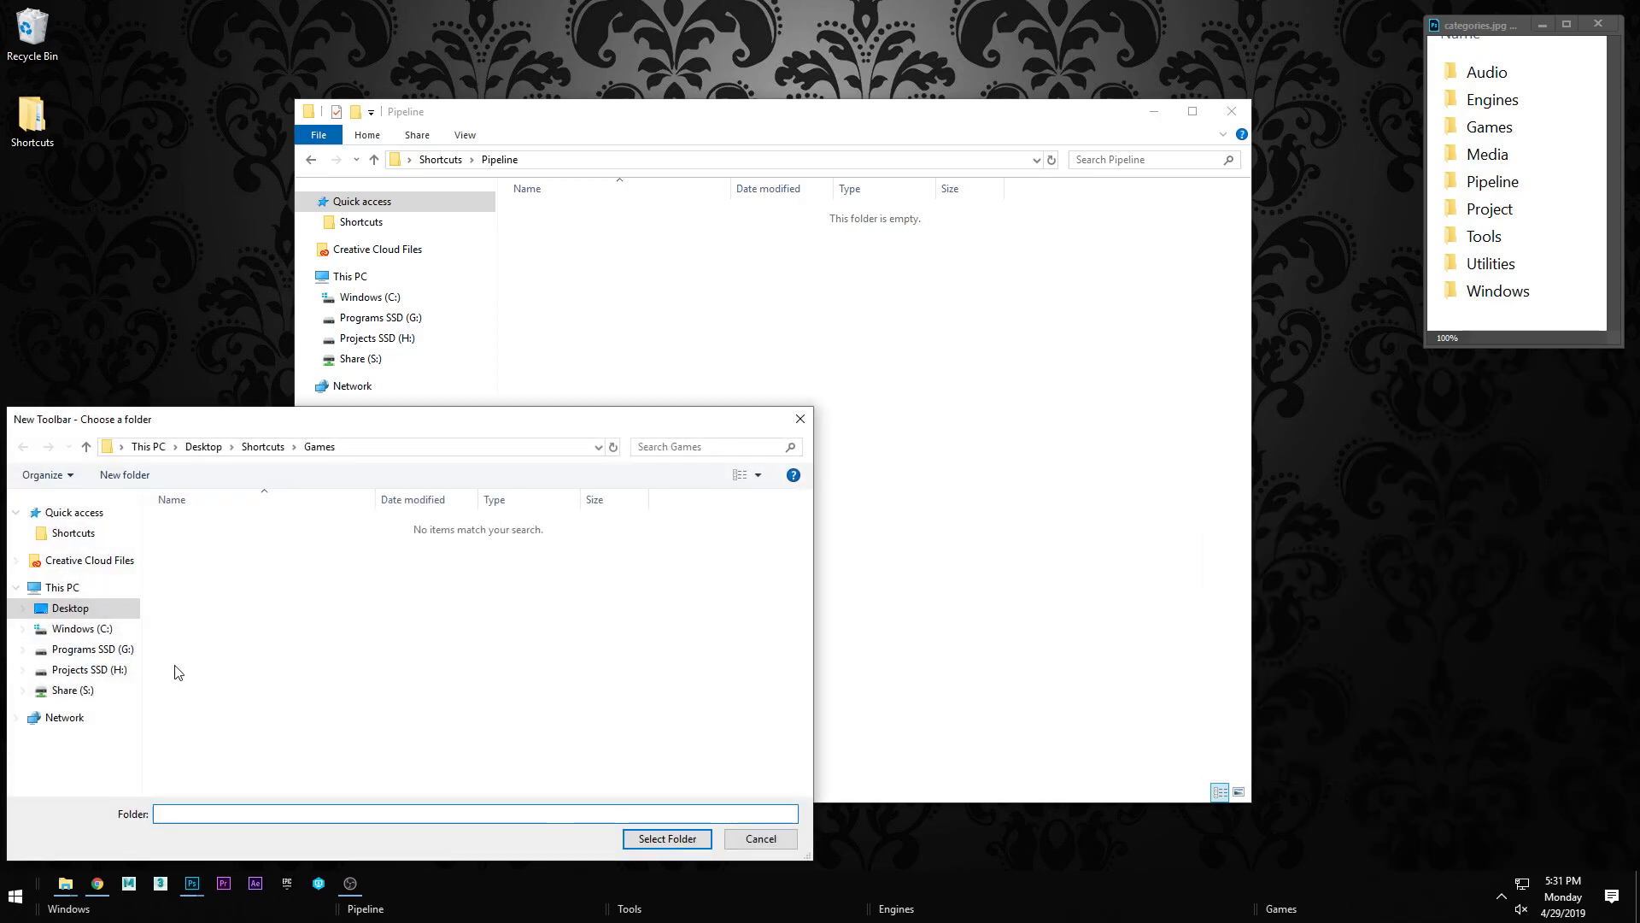
click(262, 447)
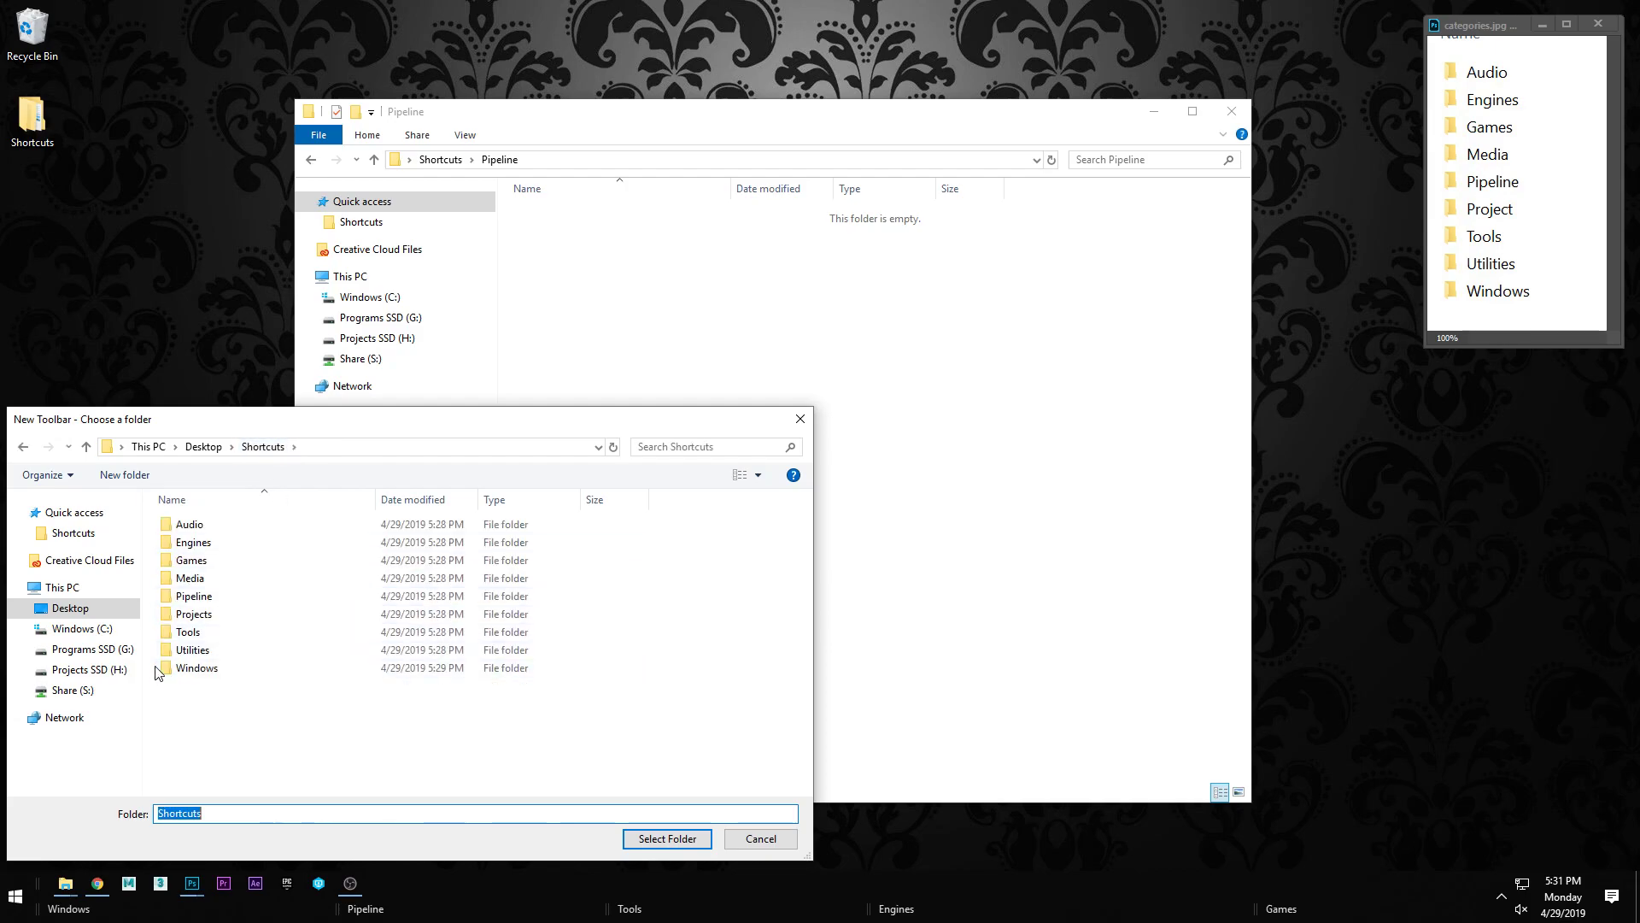
double_click(205, 624)
click(667, 838)
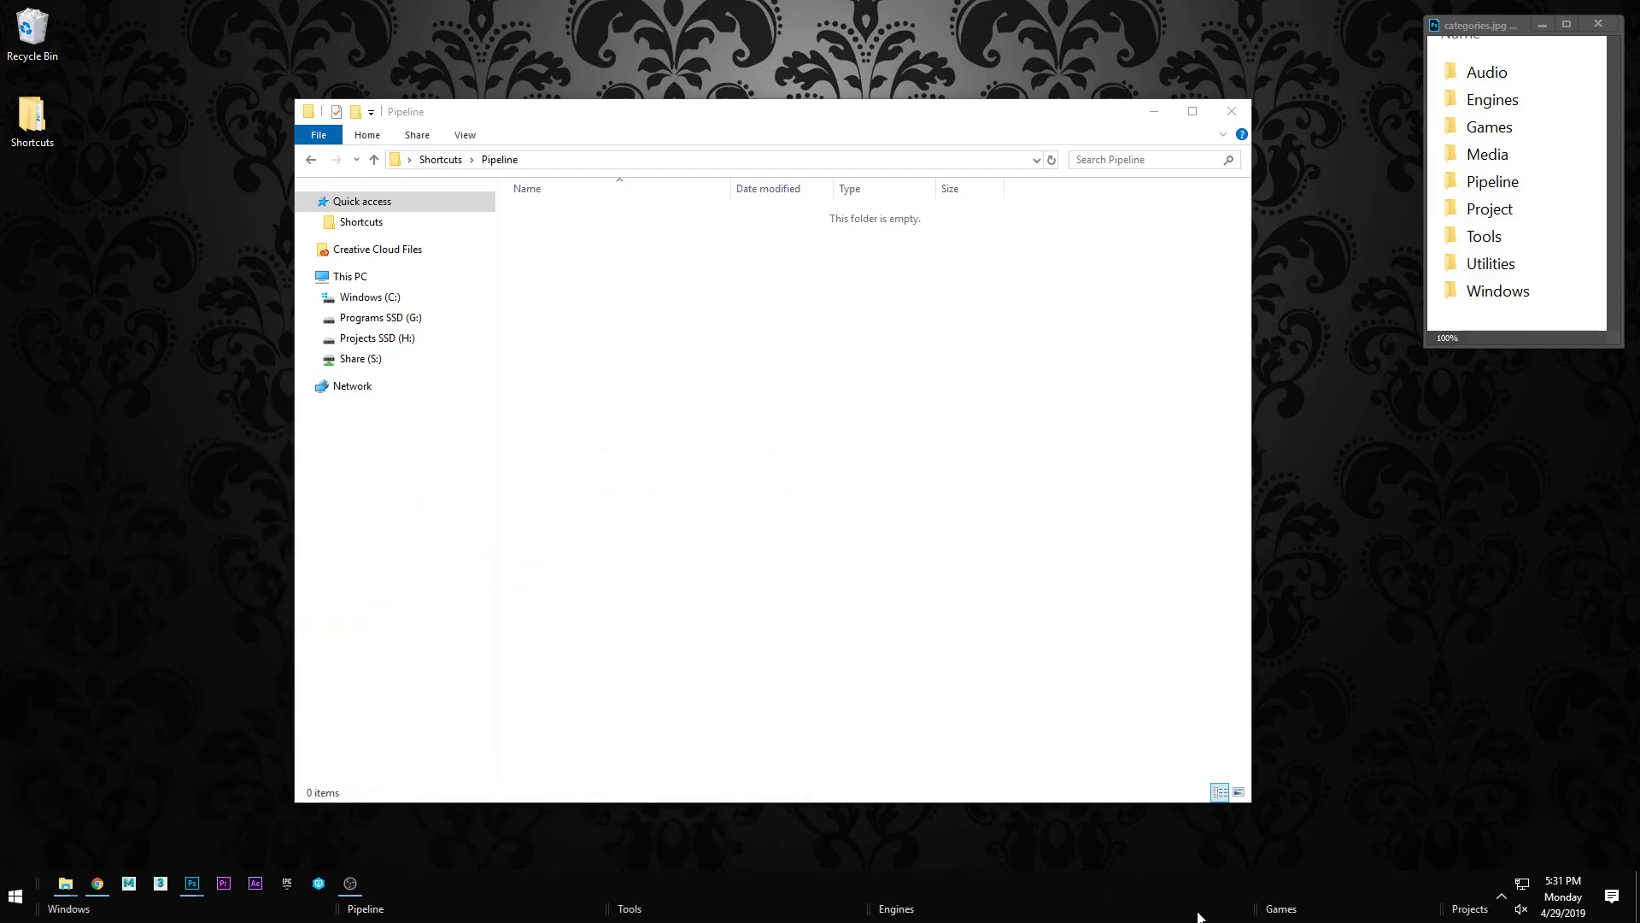
Step: Move the Projects toolbar to the taskbar's upper row above Tools and reposition the Engines and Games toolbars side by side on the lower row
drag(1440, 908, 1110, 891)
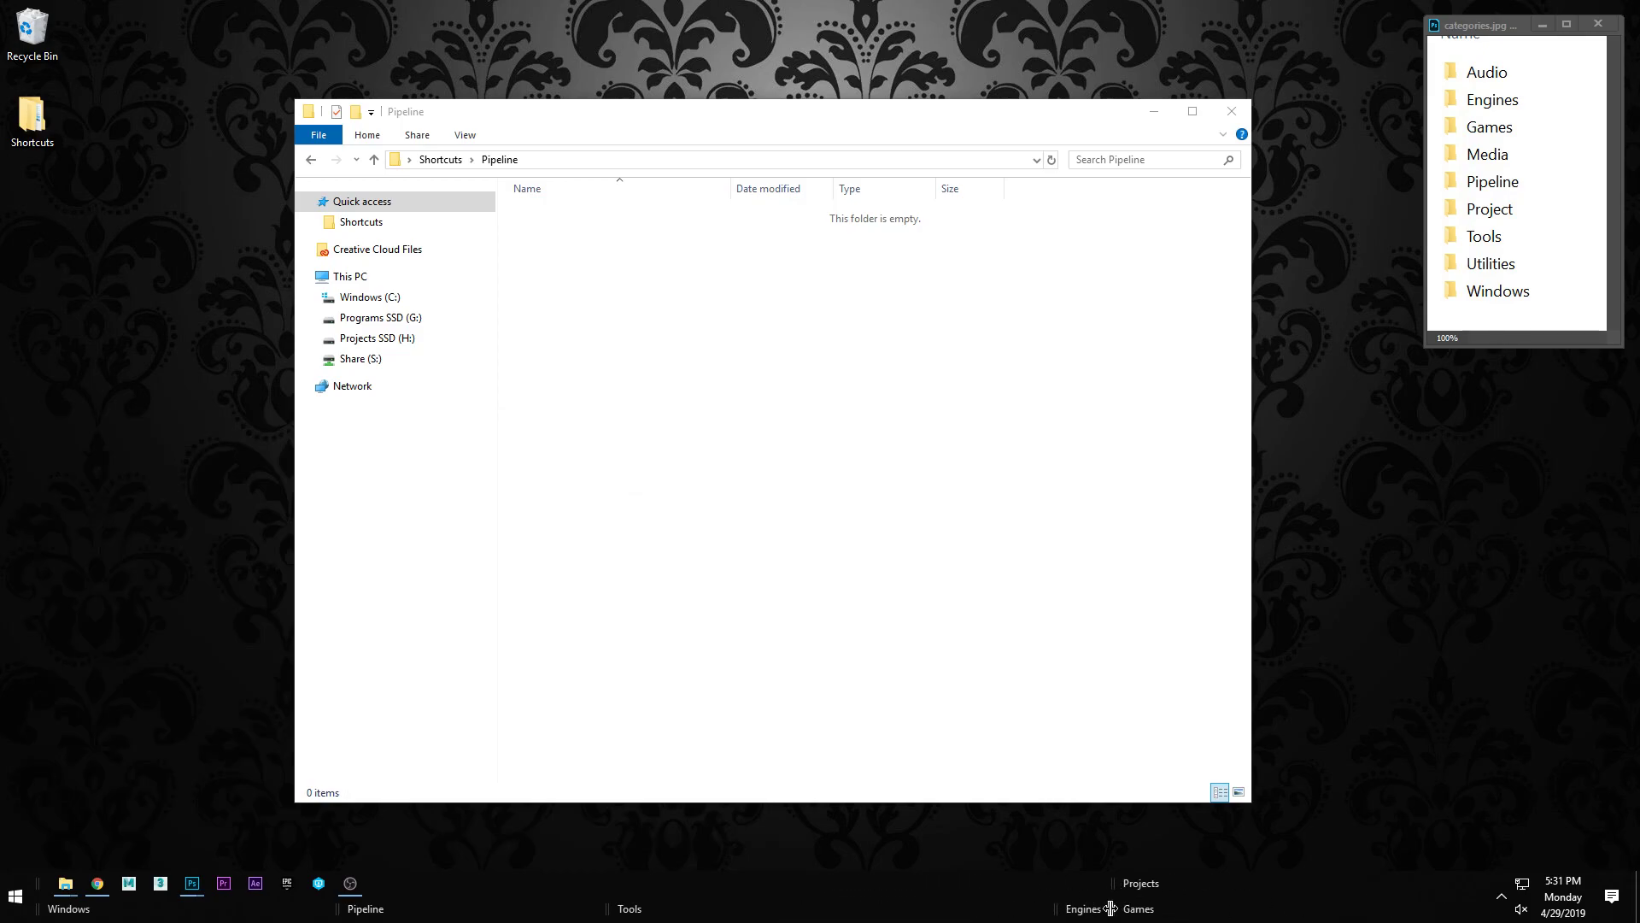
drag(1056, 911, 963, 909)
drag(1115, 882, 1076, 908)
drag(1410, 881, 1046, 876)
drag(1438, 908, 1220, 908)
drag(1060, 908, 977, 868)
drag(1066, 908, 725, 883)
Step: Add the Media folder inside Shortcuts as a taskbar toolbar and place it on the upper row above the Games toolbar
right_click(1275, 916)
mouse_move(1345, 528)
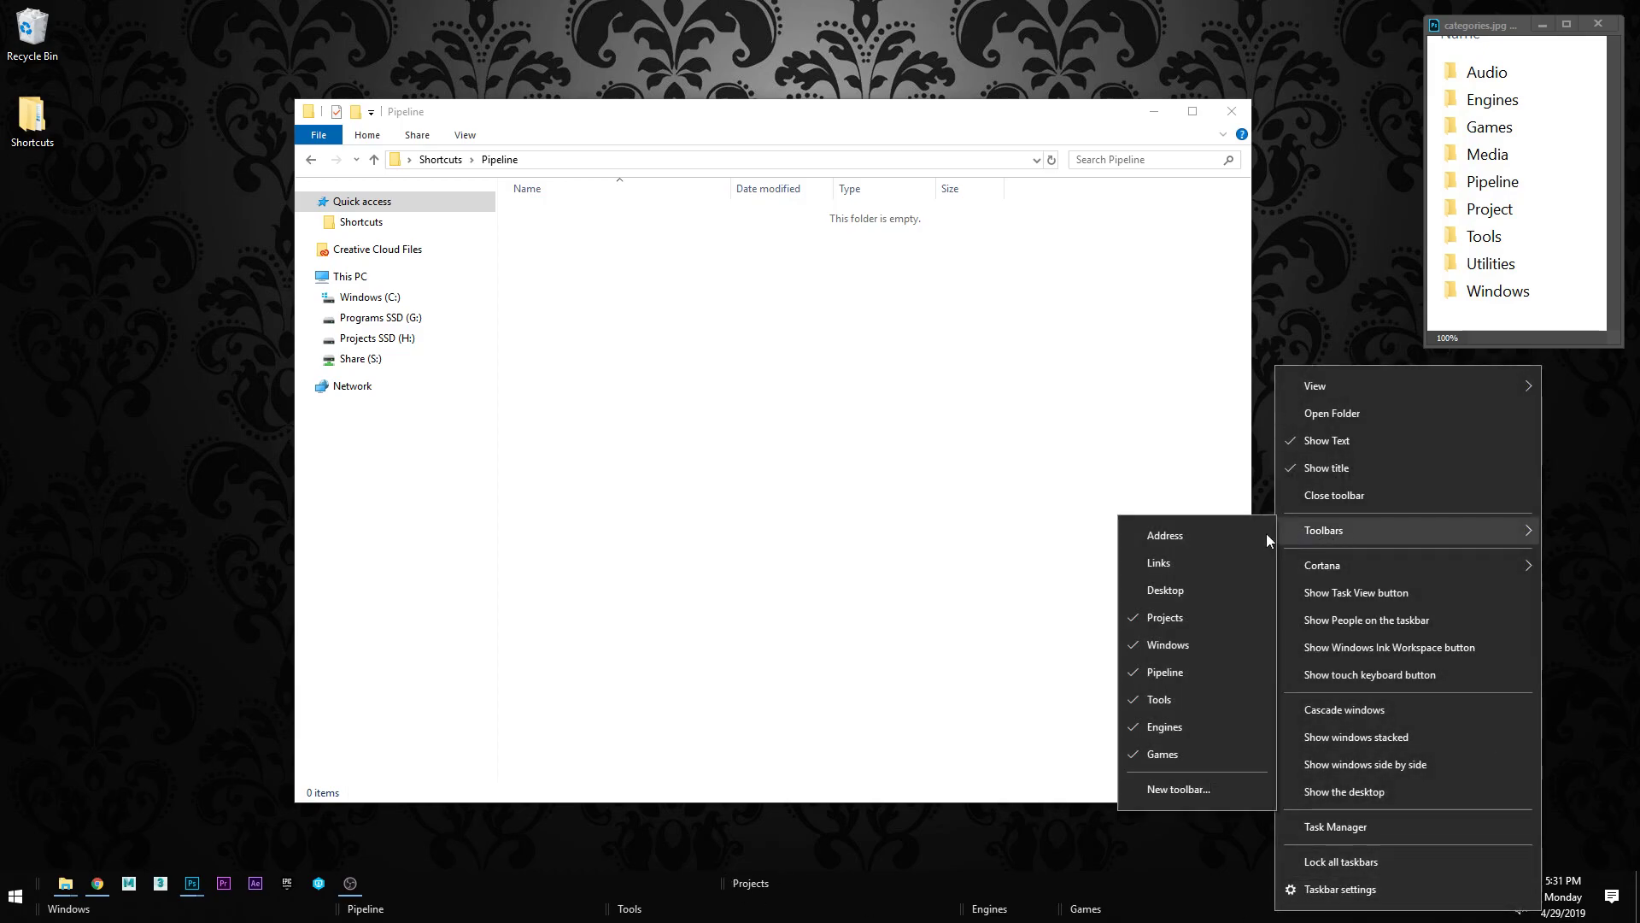
click(1201, 788)
click(264, 451)
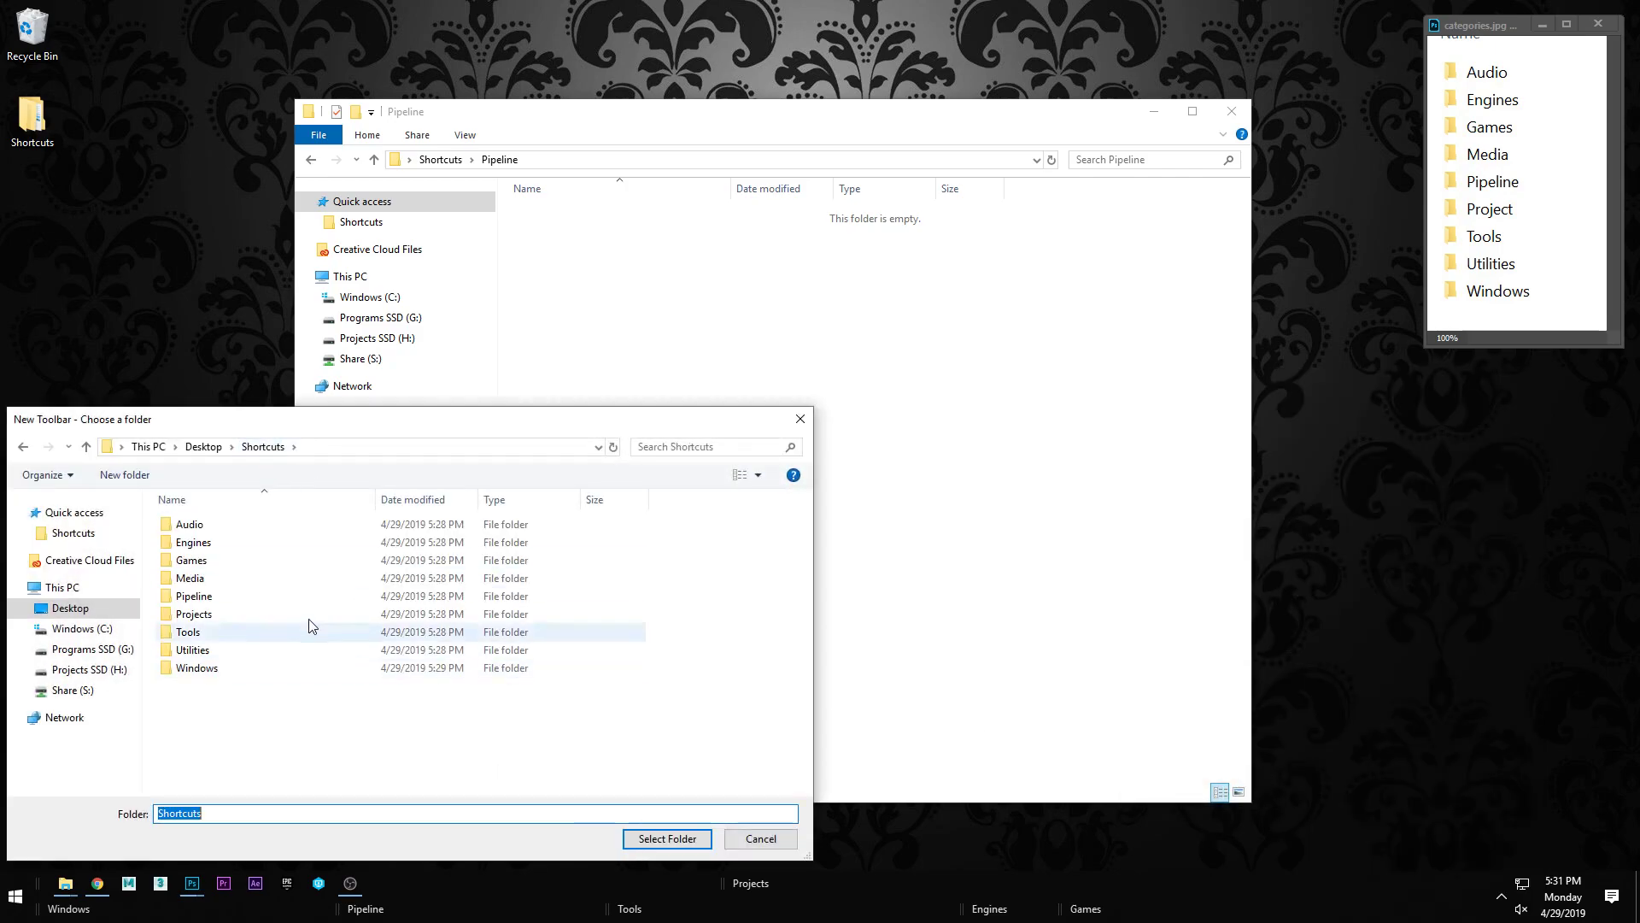
click(187, 561)
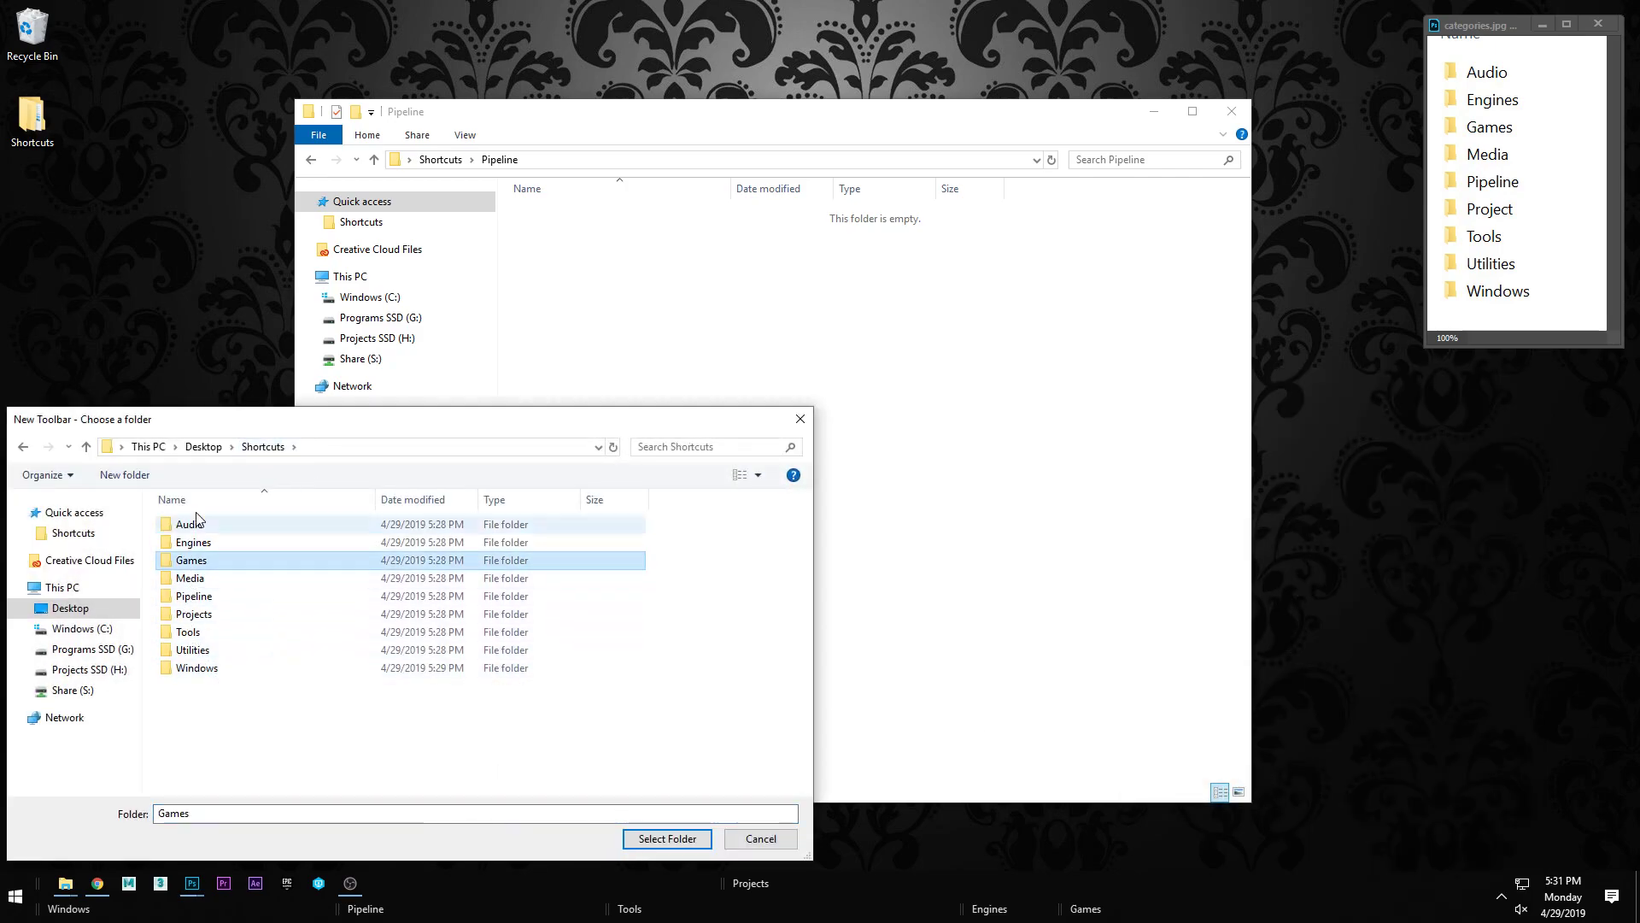
double_click(197, 579)
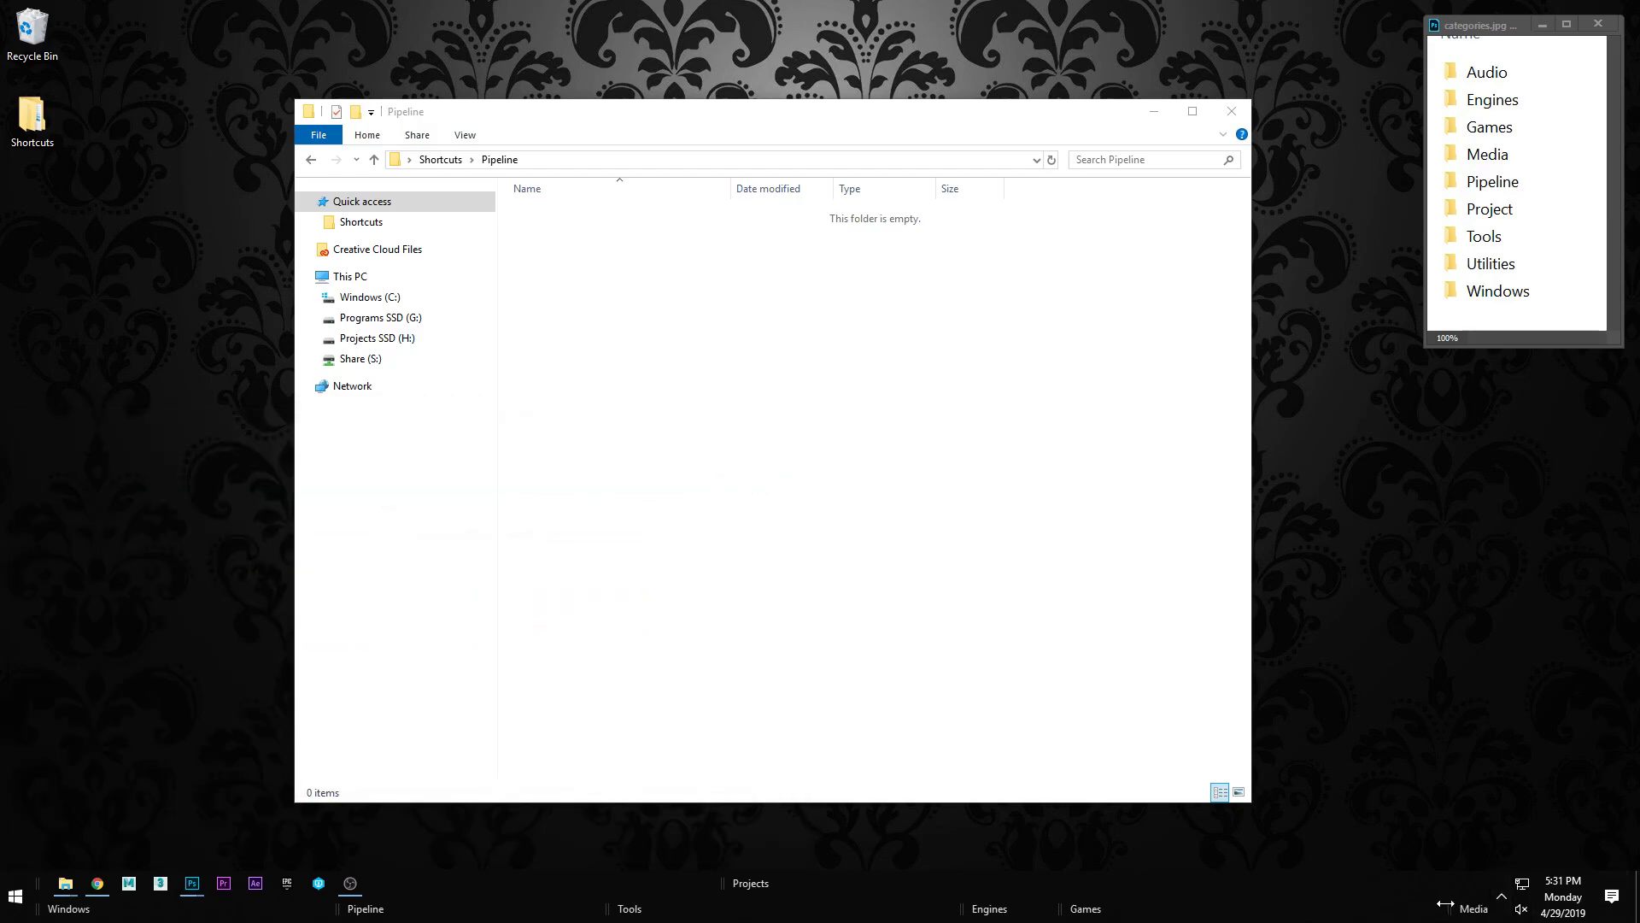
drag(1419, 907, 1228, 891)
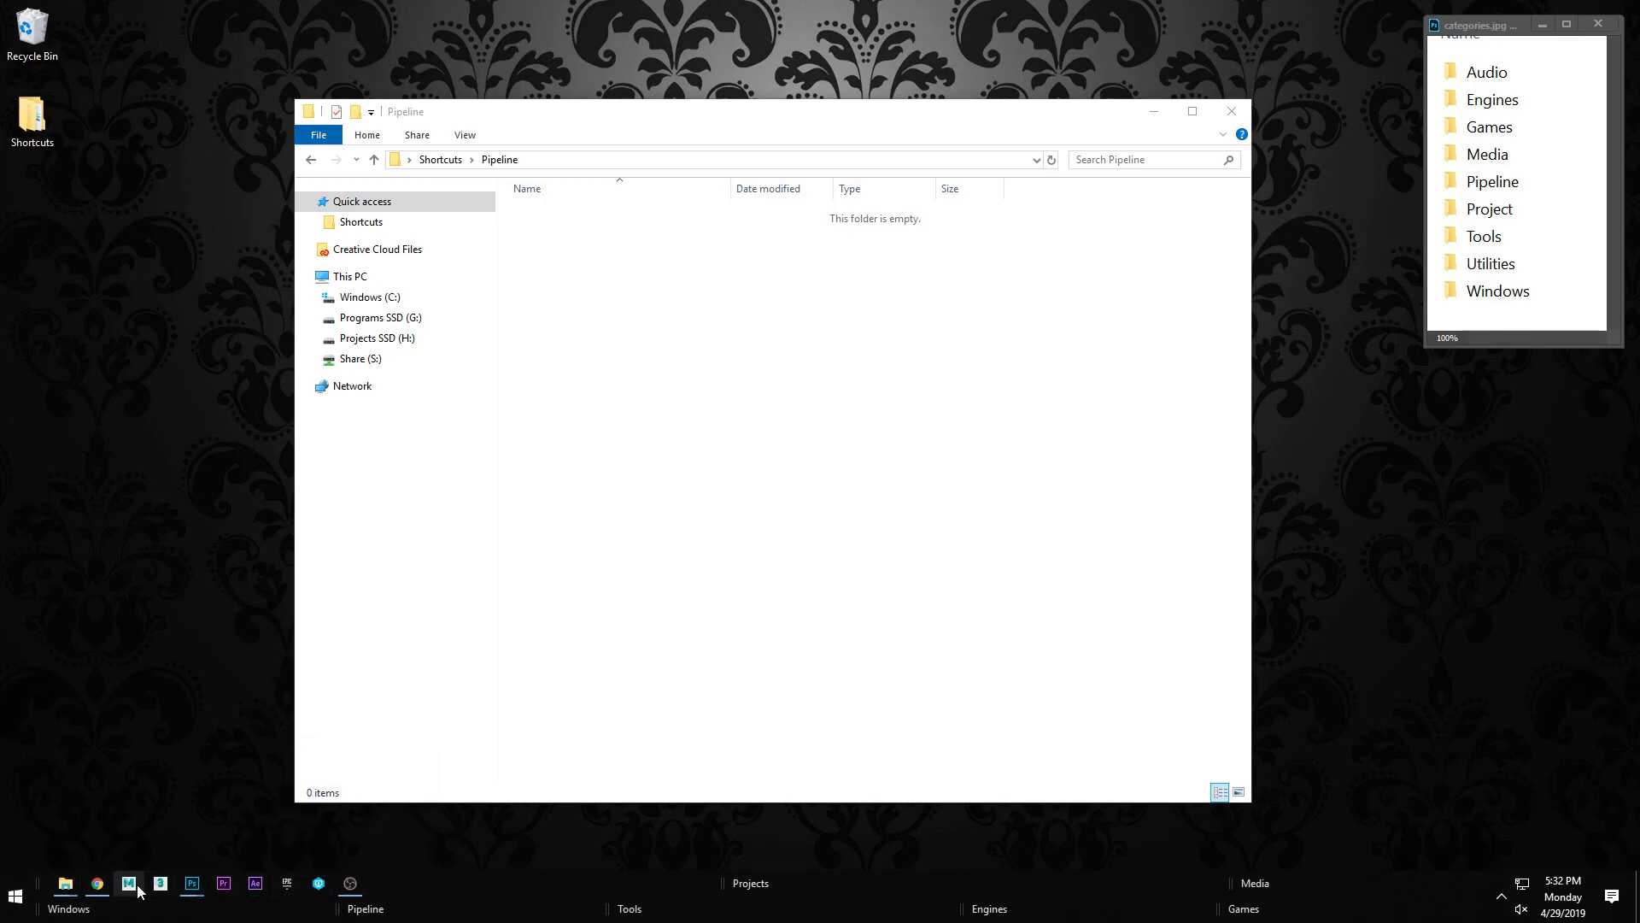
mouse_move(128, 893)
mouse_down()
mouse_move(363, 891)
mouse_move(378, 916)
mouse_move(132, 893)
mouse_up()
key(super)
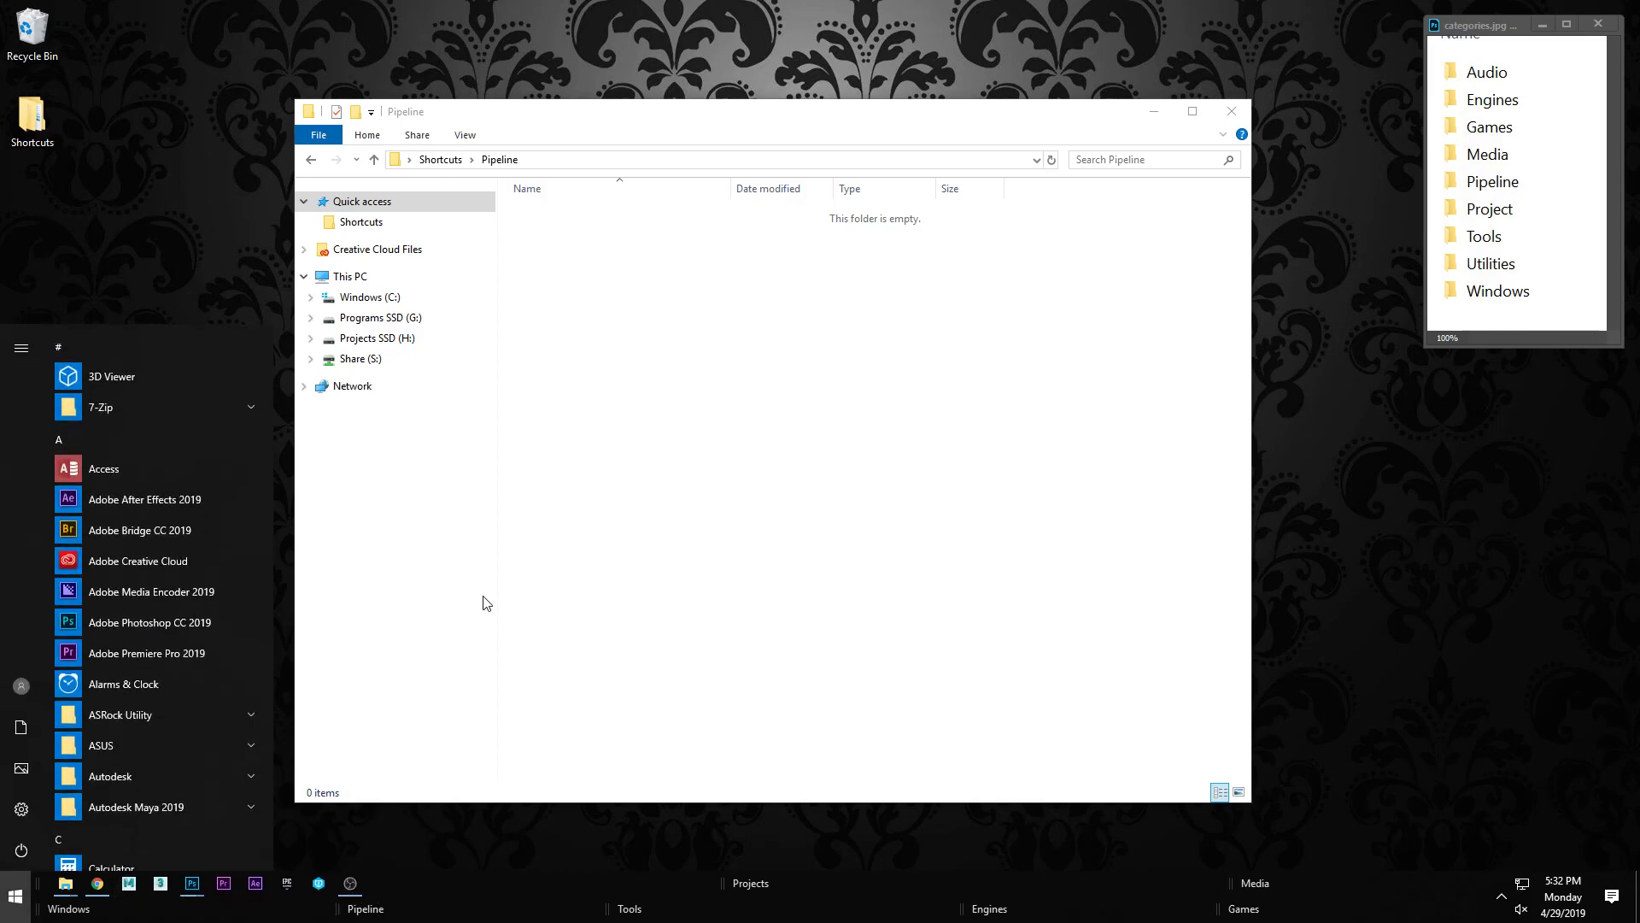
text(maya)
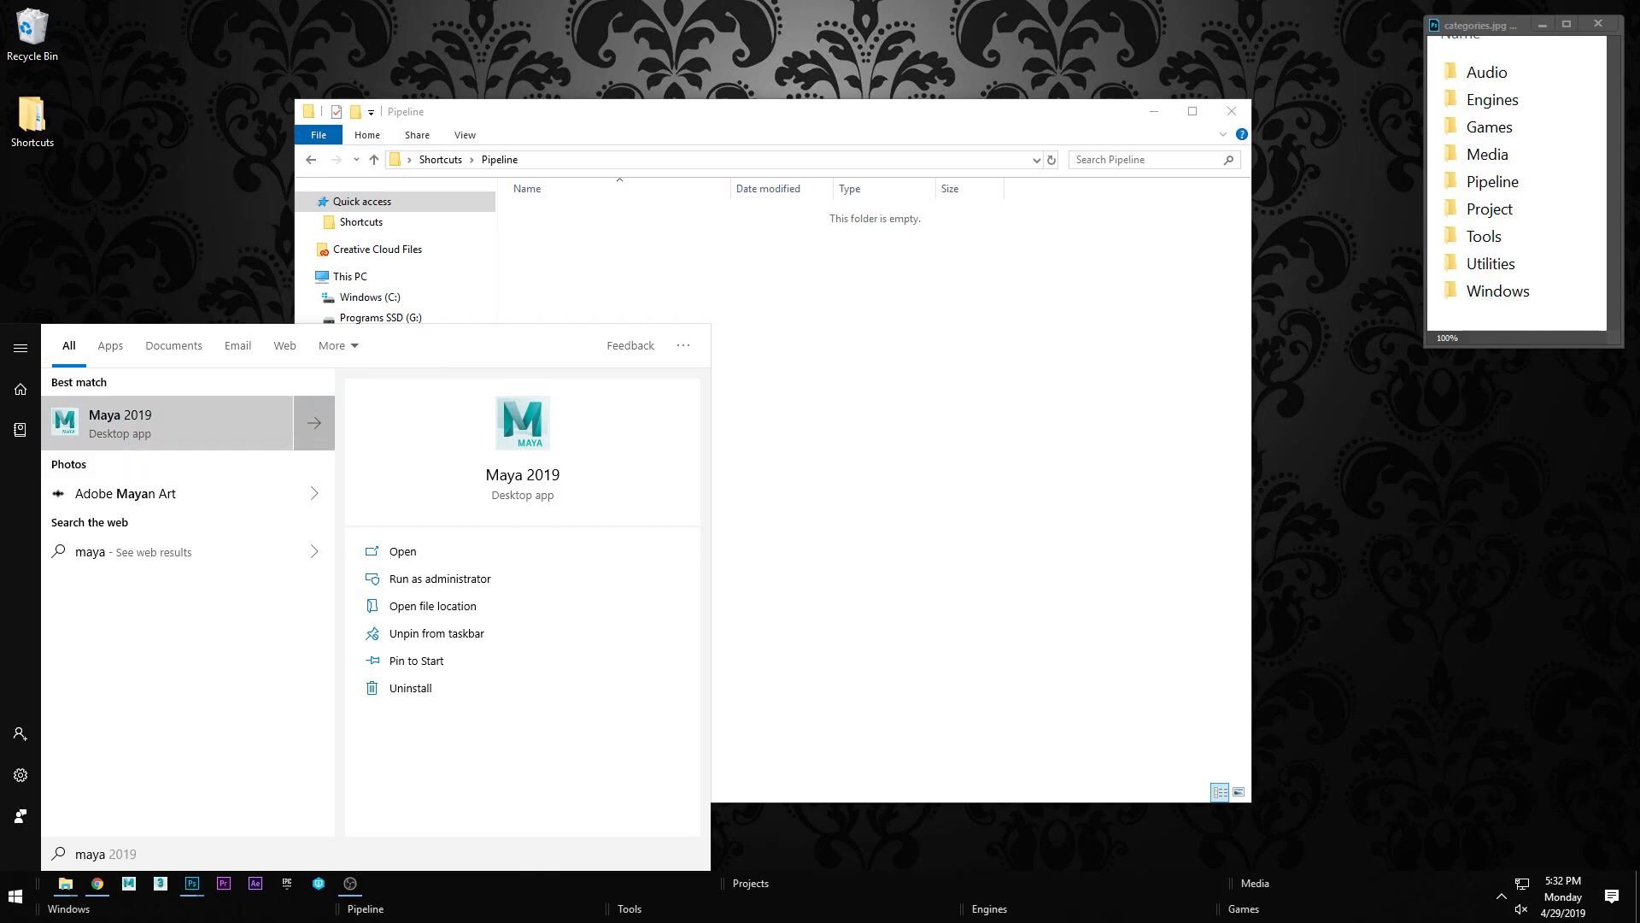
click(85, 442)
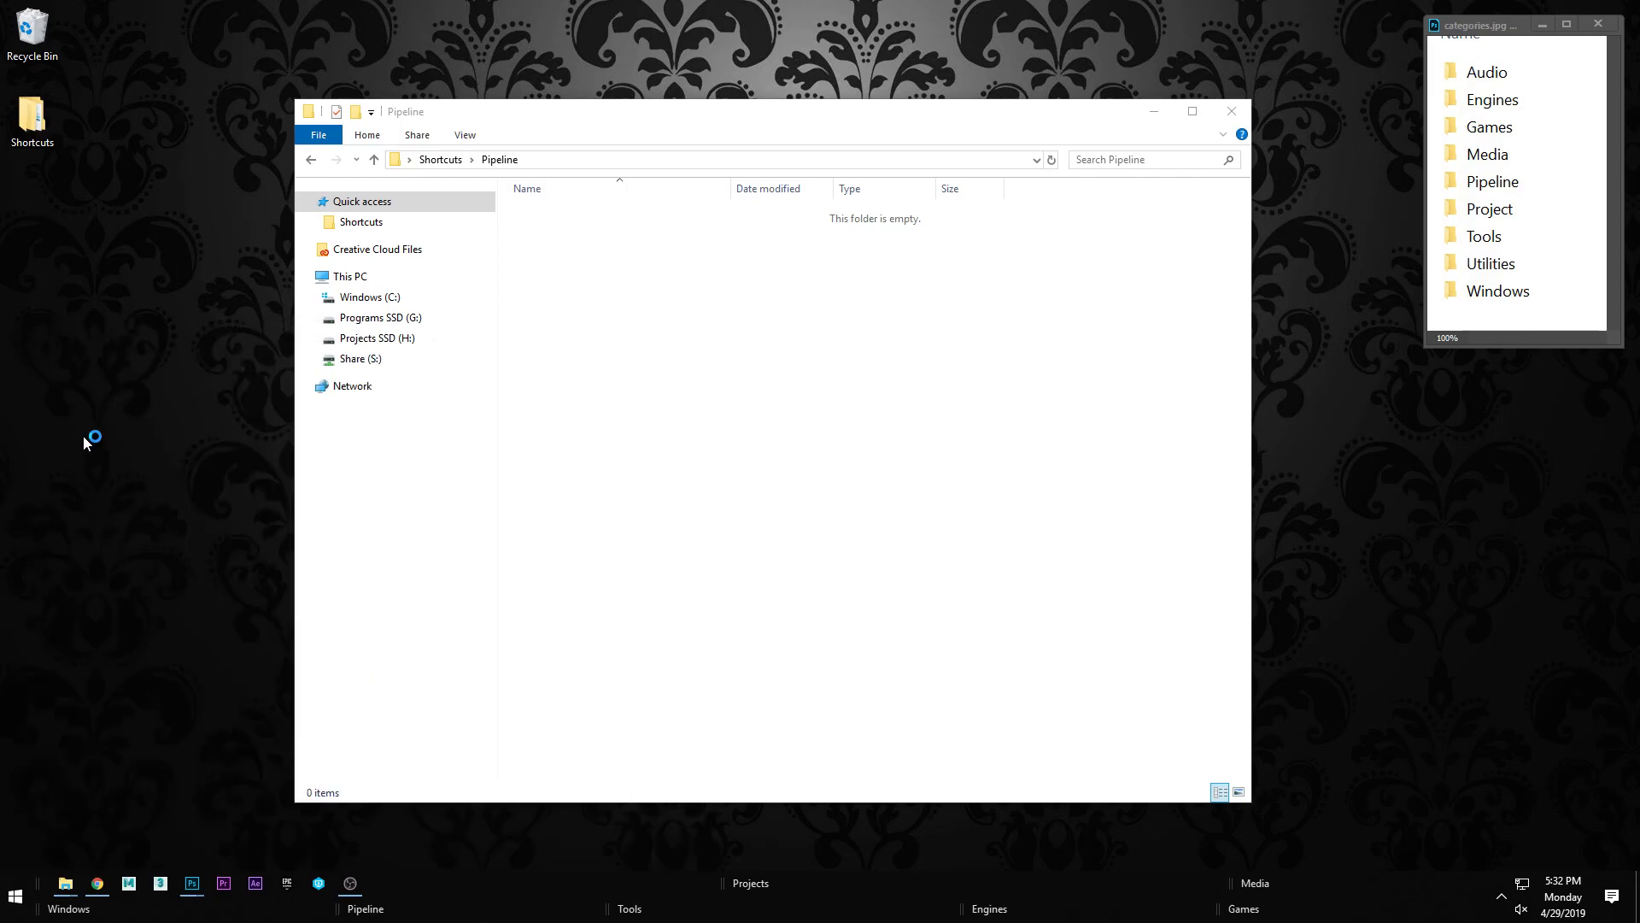
Step: Search for "maya", open the file location of Maya 2019 and add its shortcut to the Tools toolbar
click(17, 888)
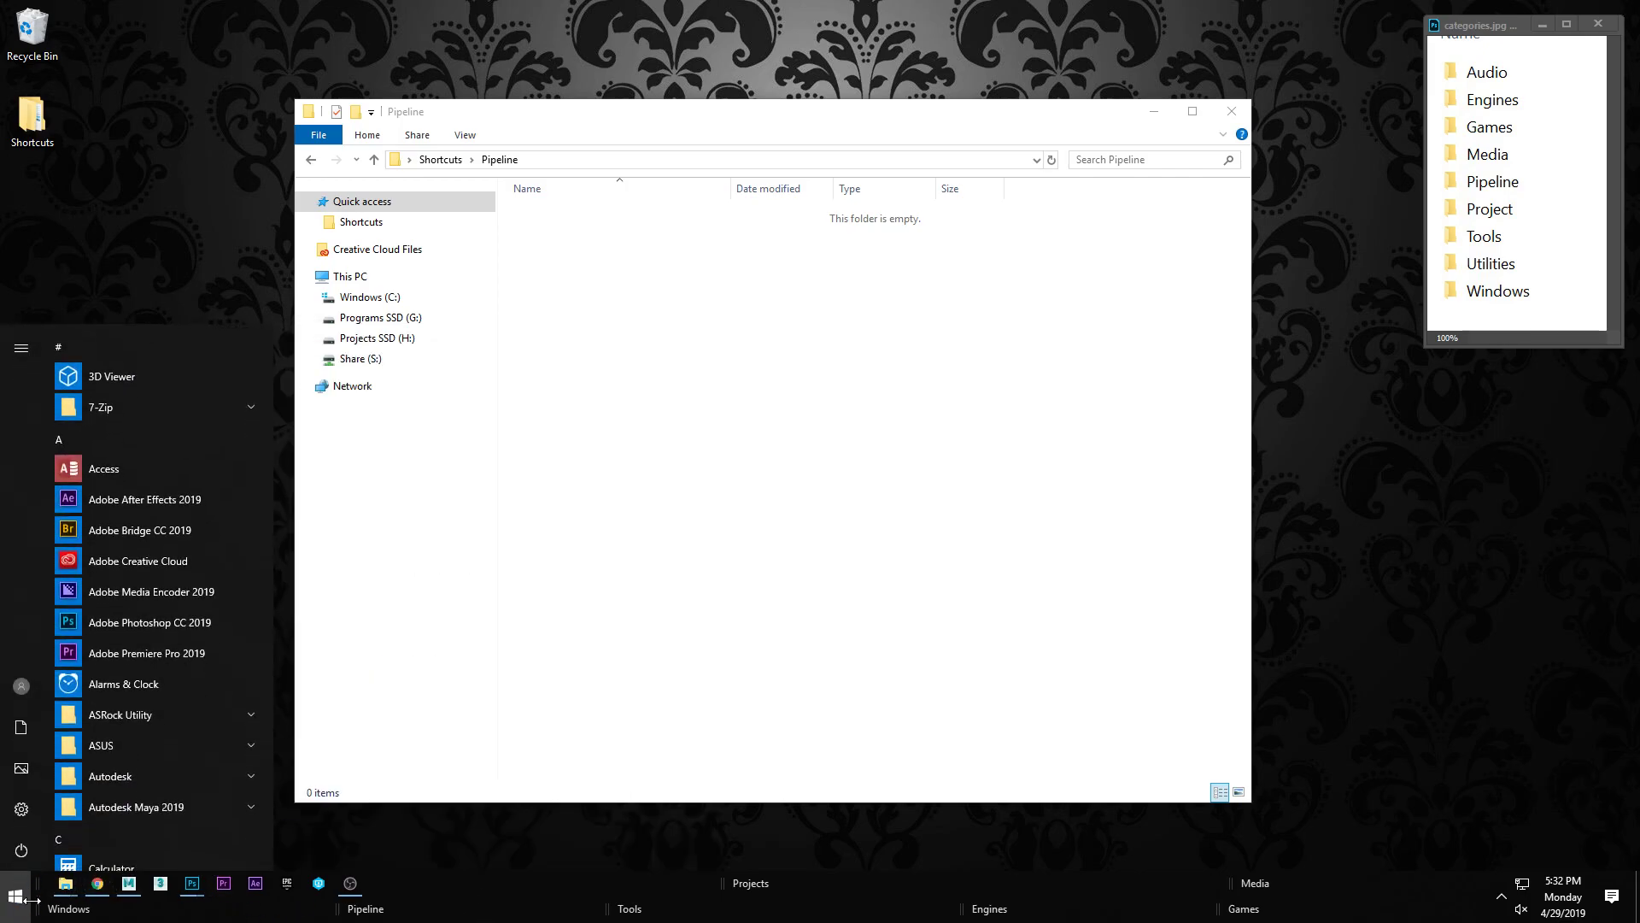
click(30, 907)
click(30, 907)
text(may)
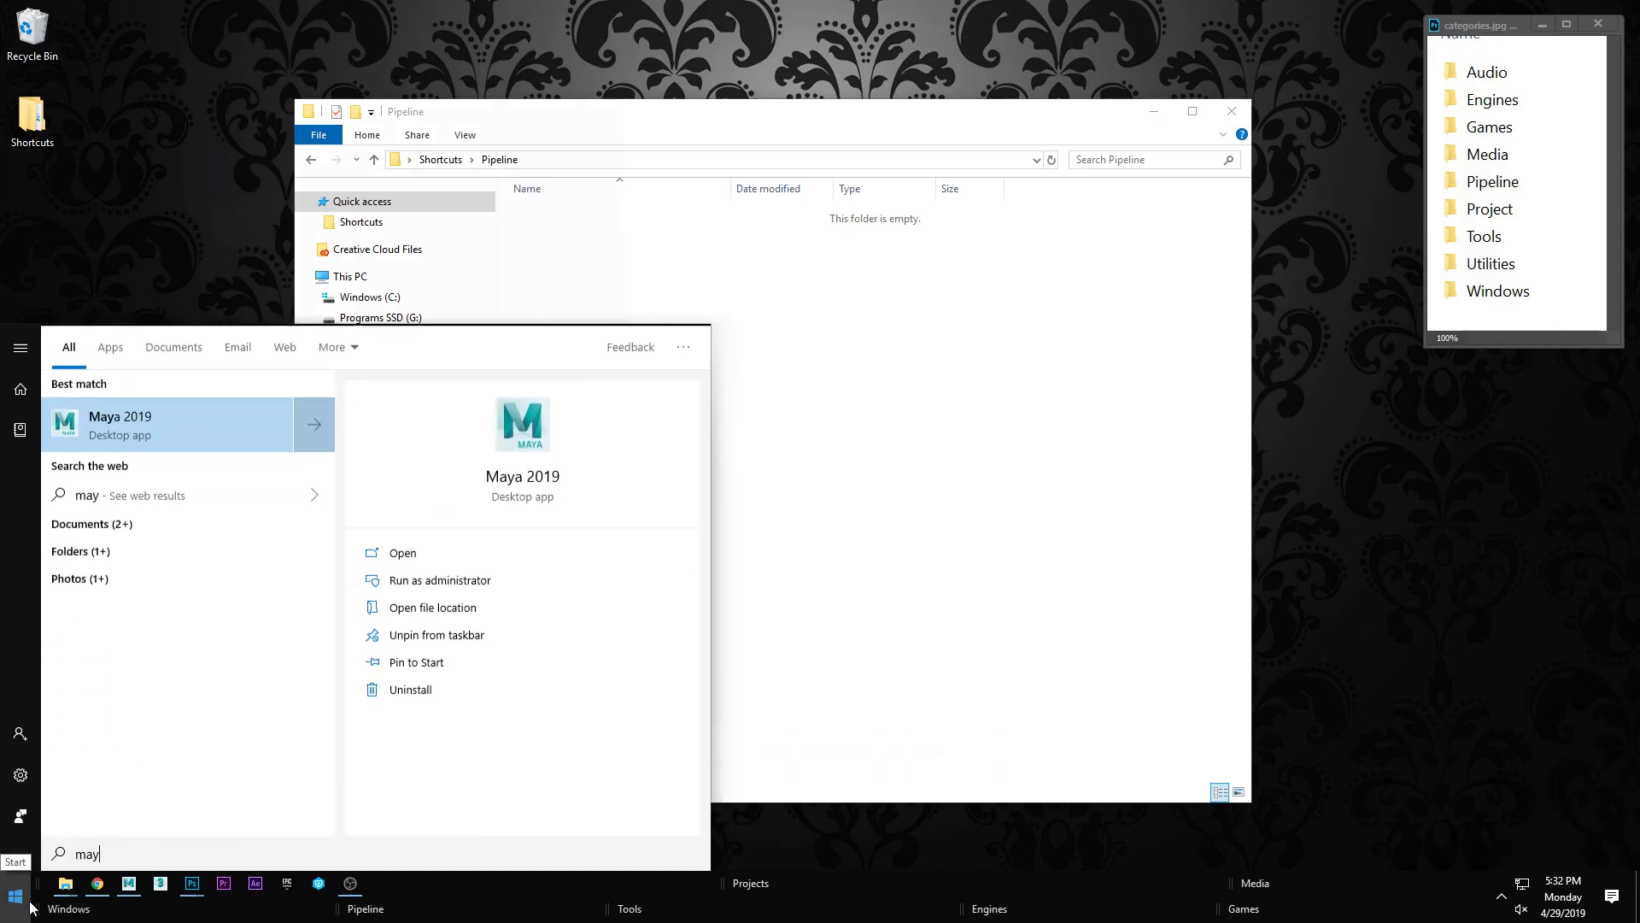
text(a)
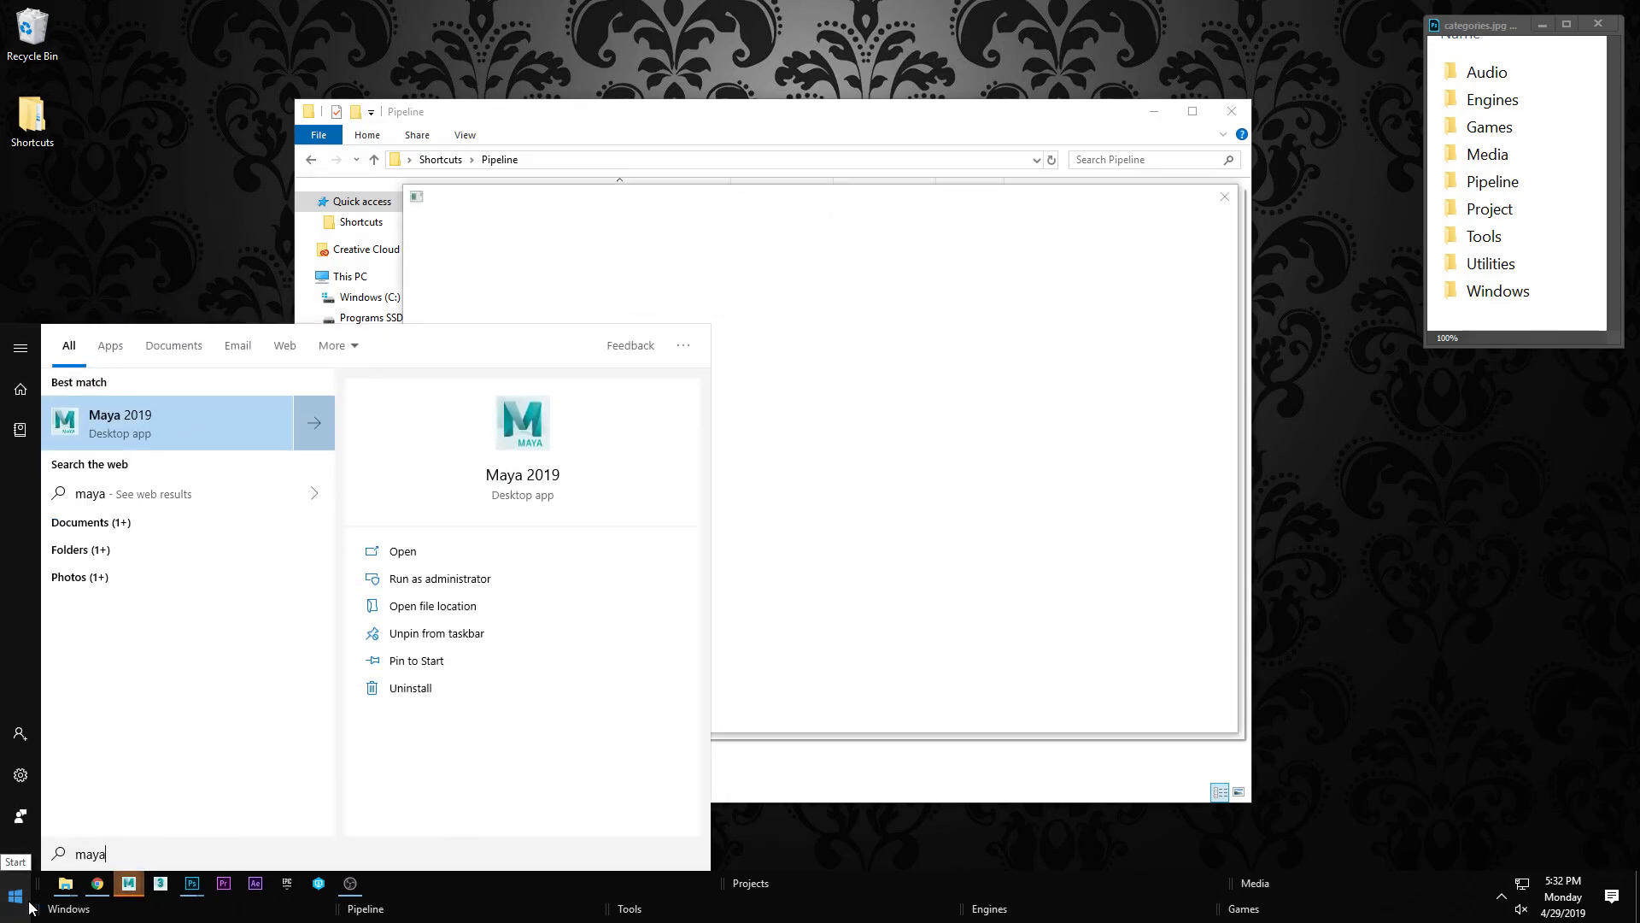
right_click(111, 431)
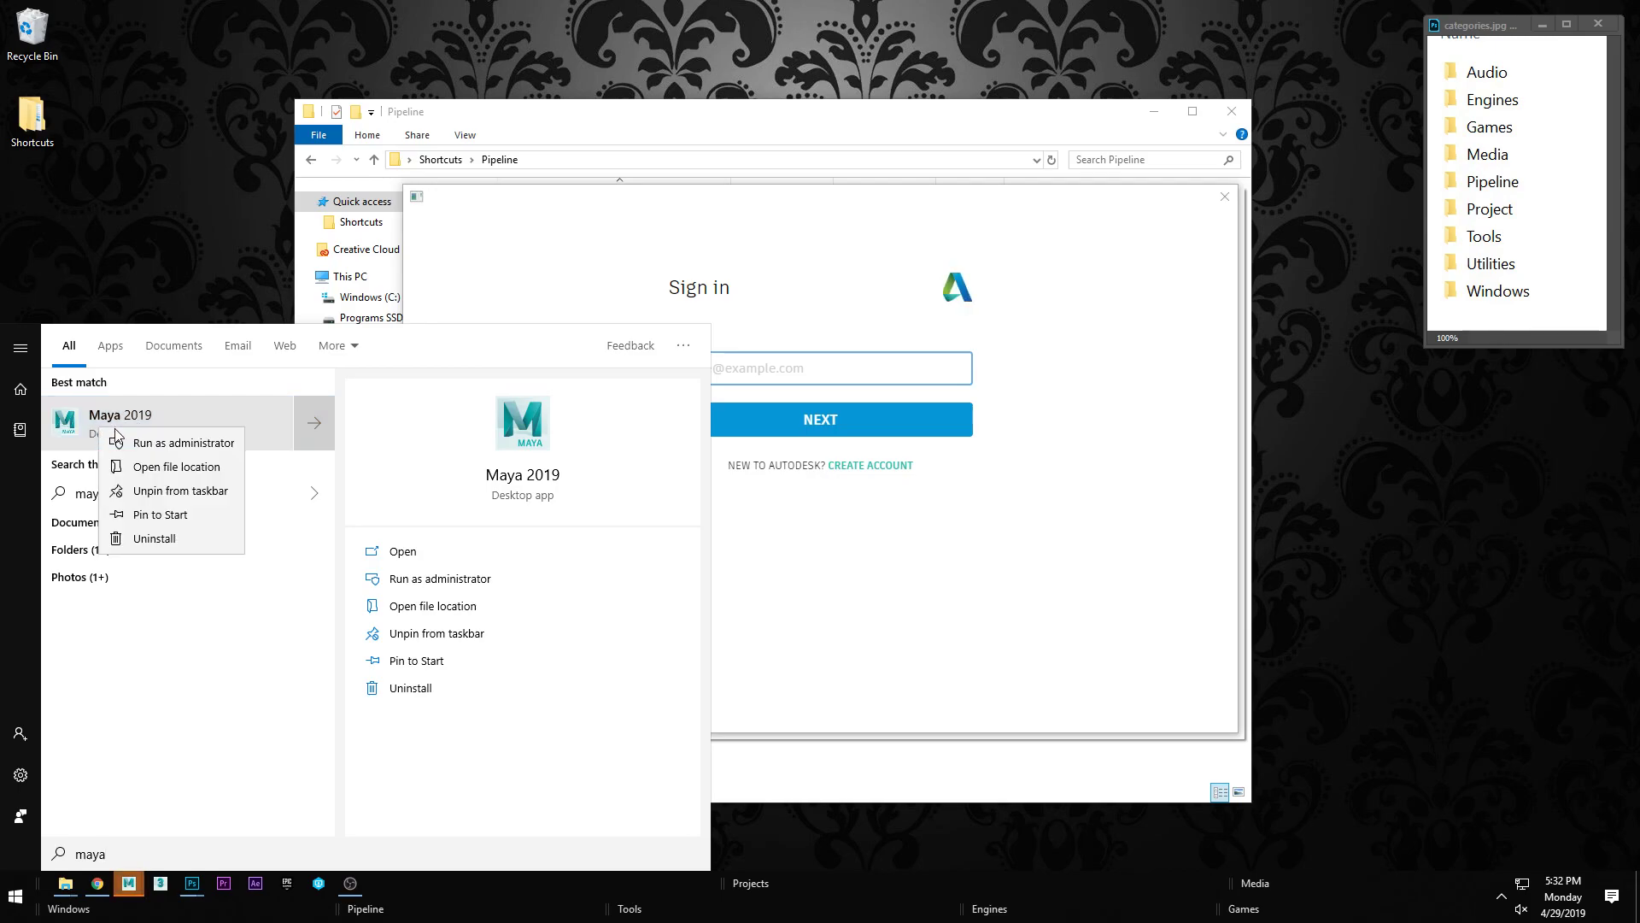
click(170, 467)
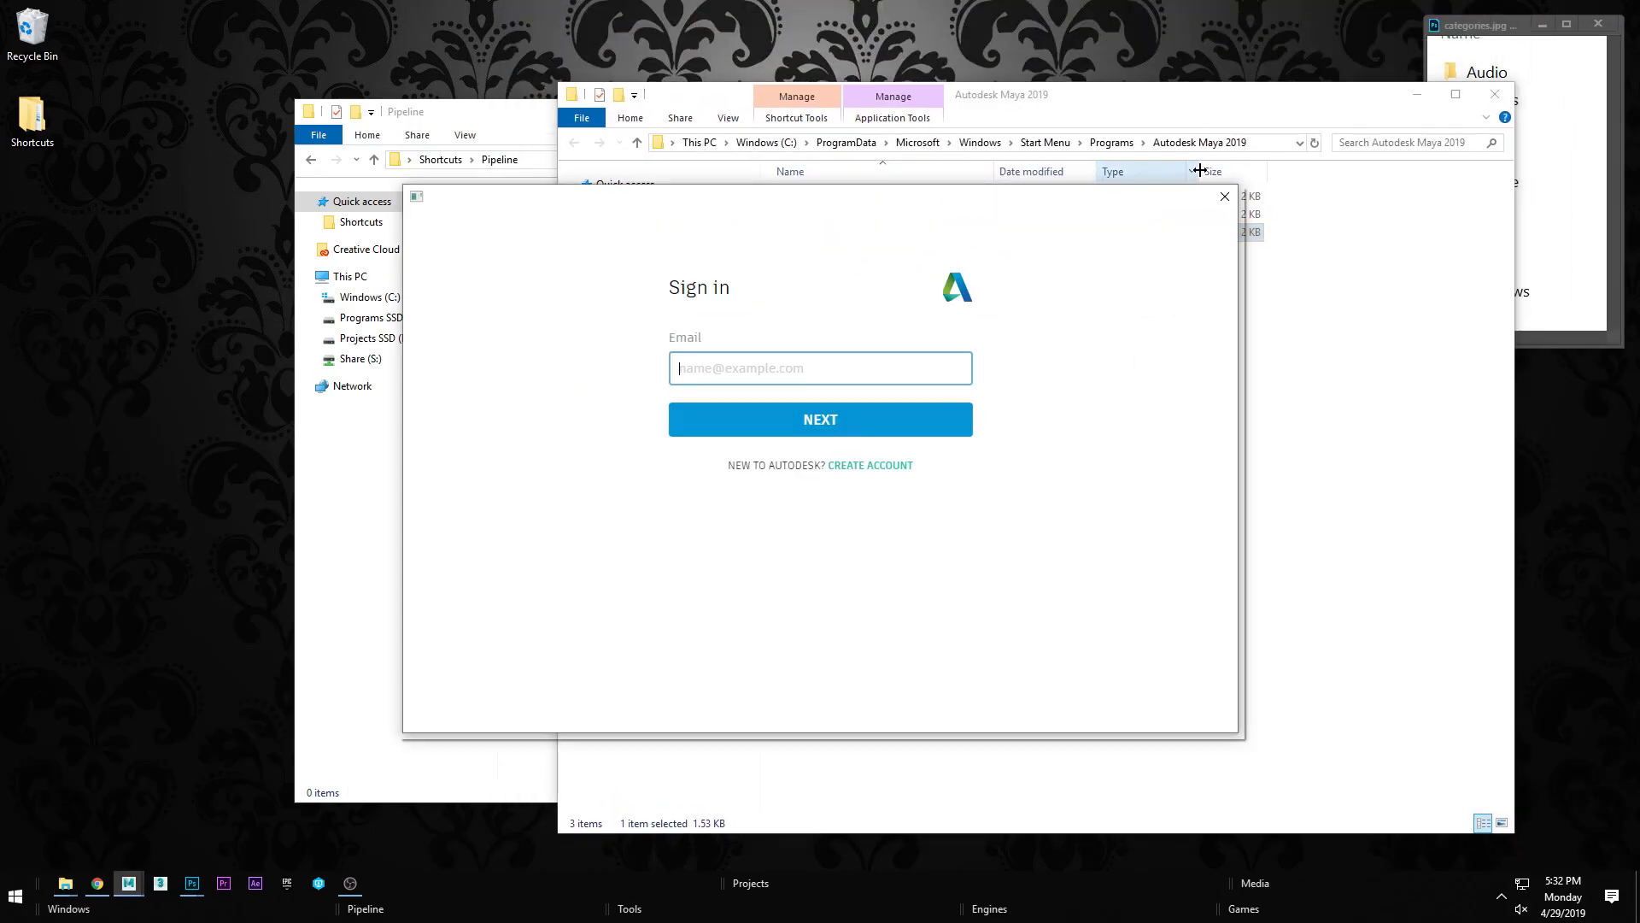
click(1225, 196)
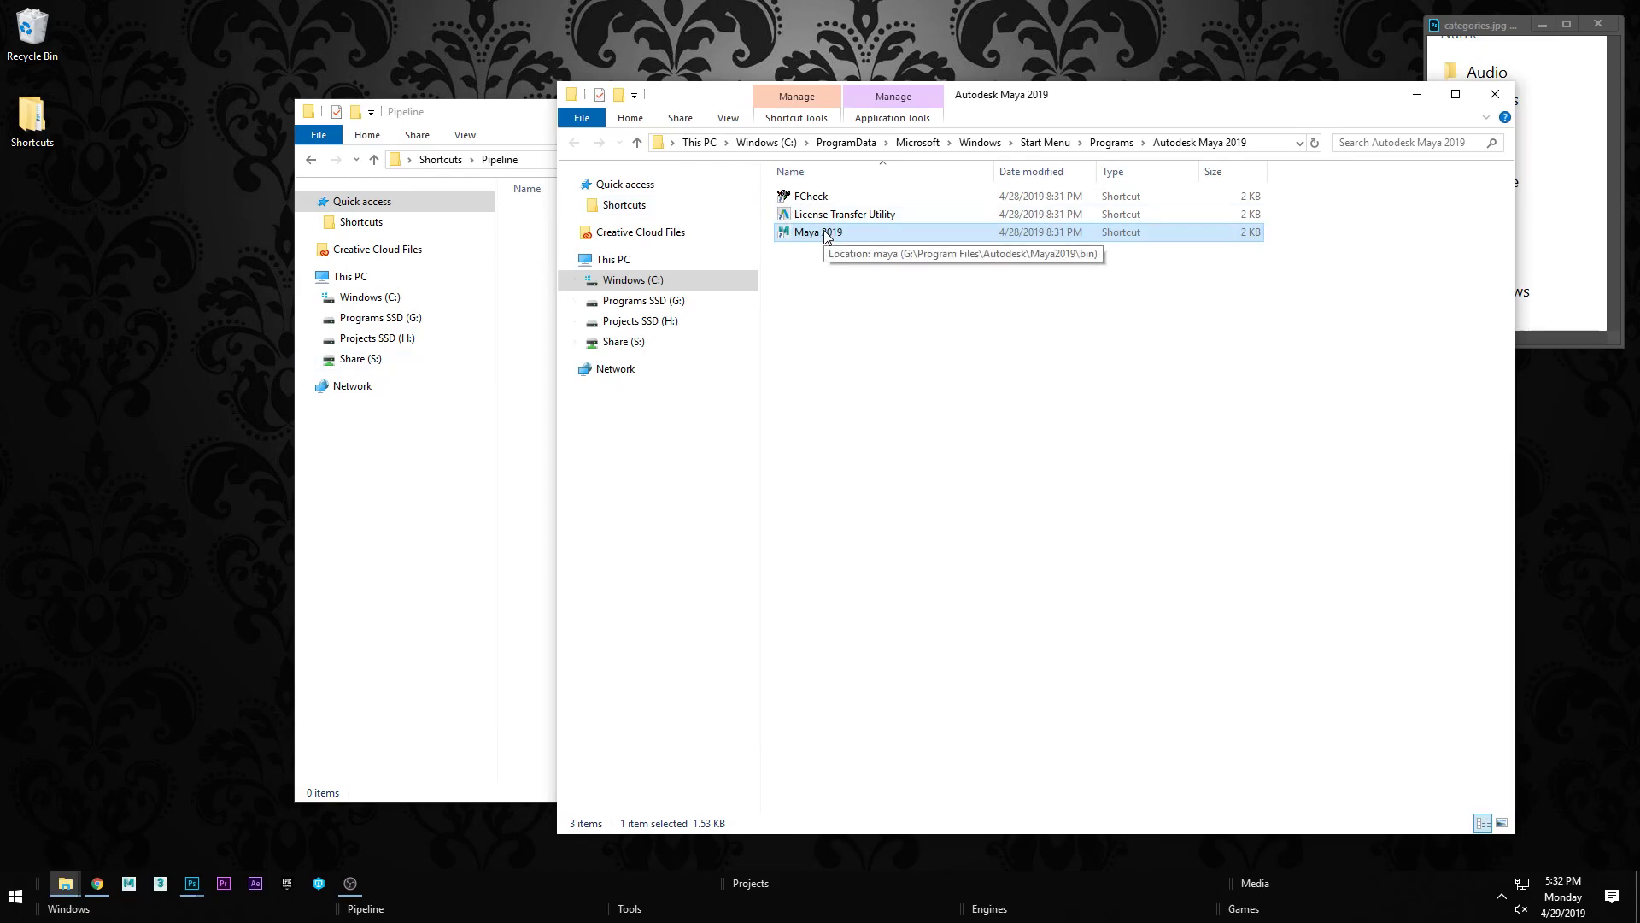
drag(827, 235, 658, 920)
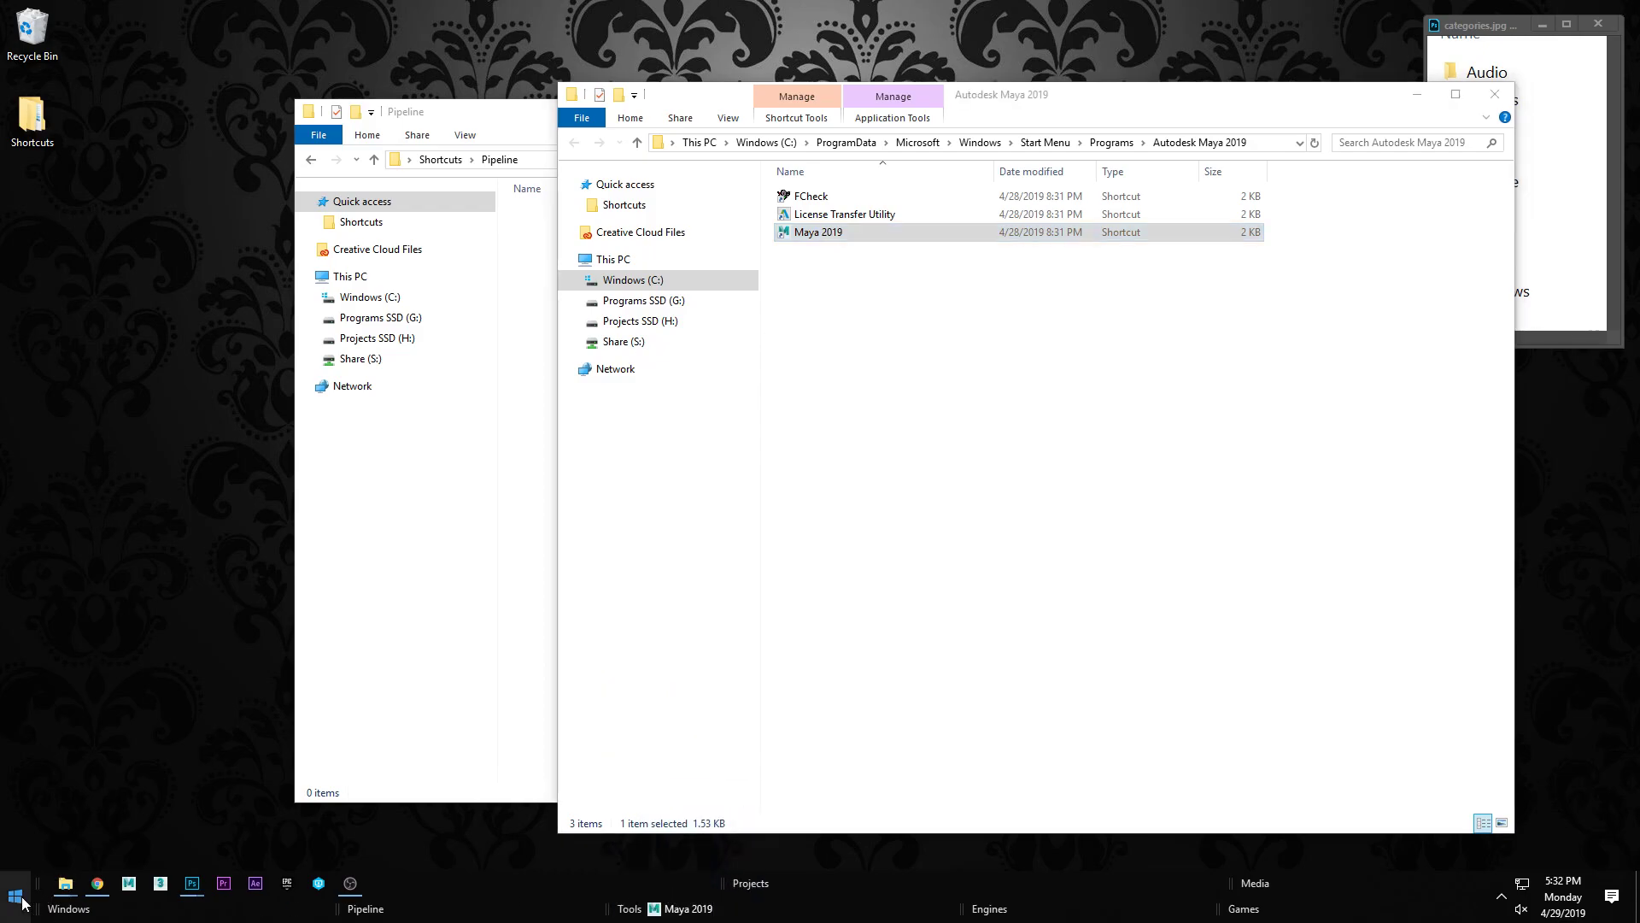
Step: Search for "max", open the file location of 3ds Max 2020 and add its shortcut to the Tools toolbar beside Maya 2019
key(super)
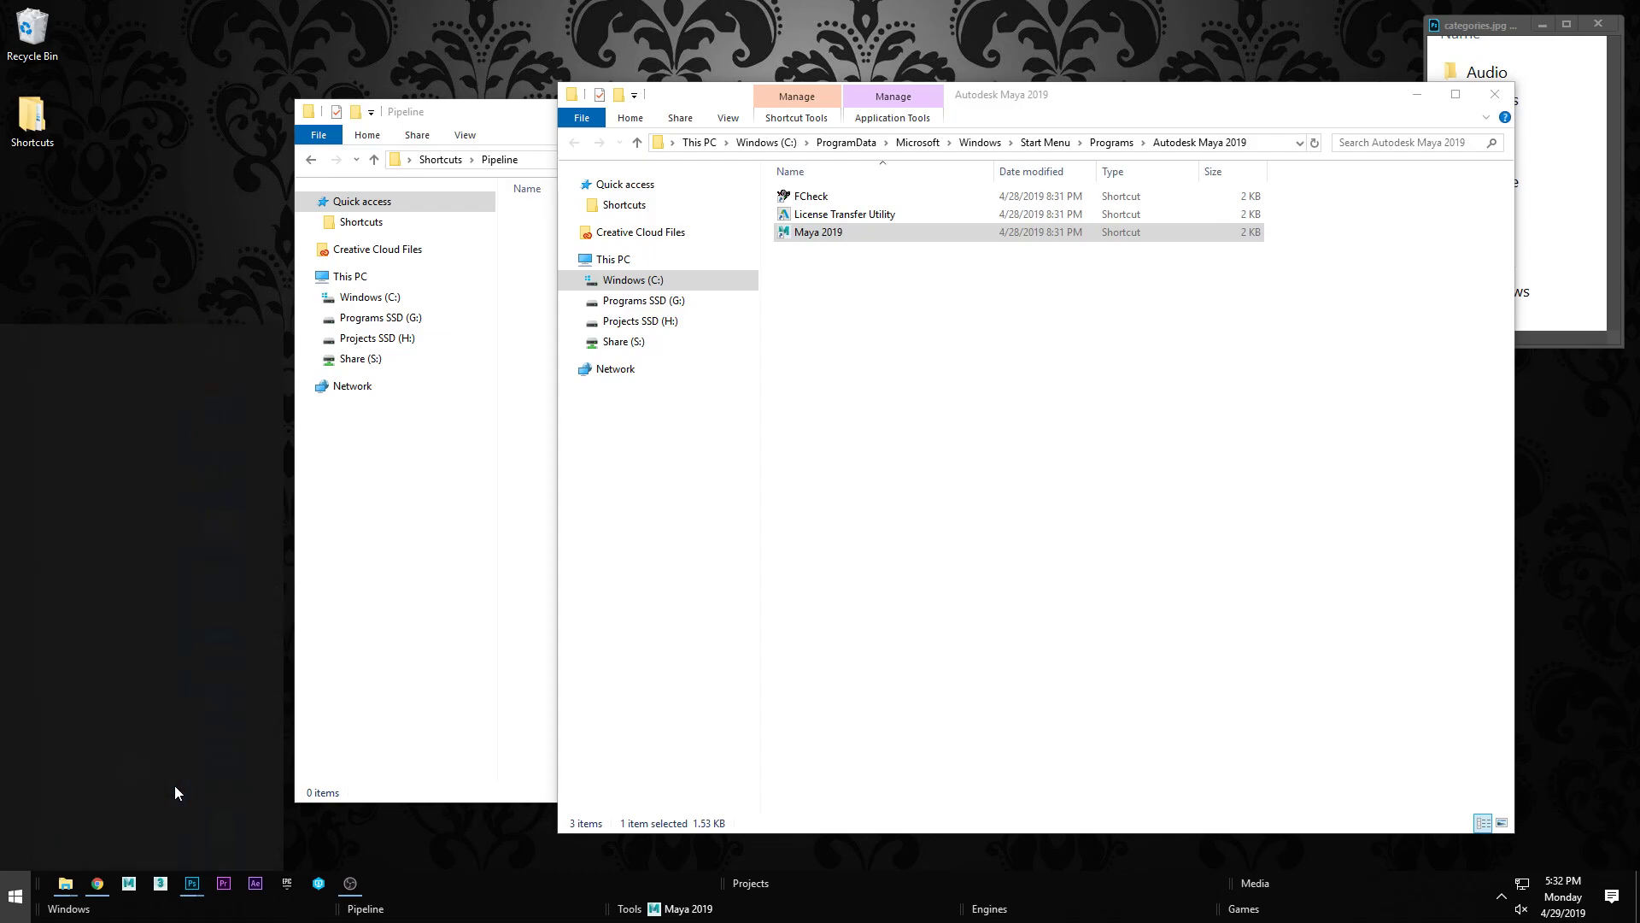
text(max)
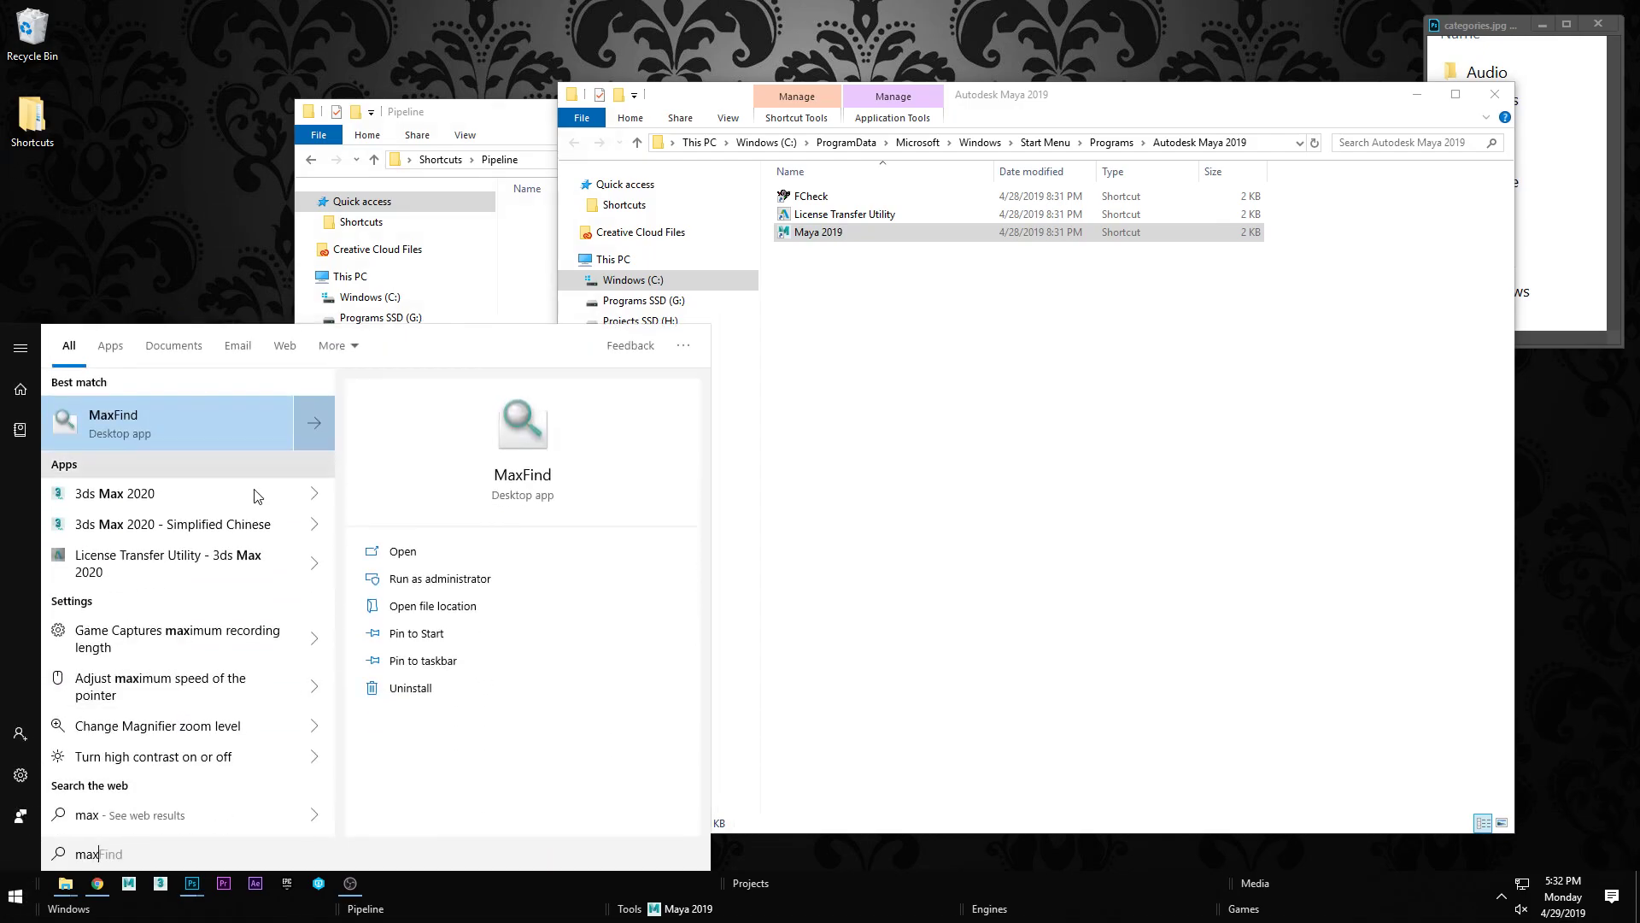
right_click(125, 498)
click(206, 537)
drag(841, 346, 729, 908)
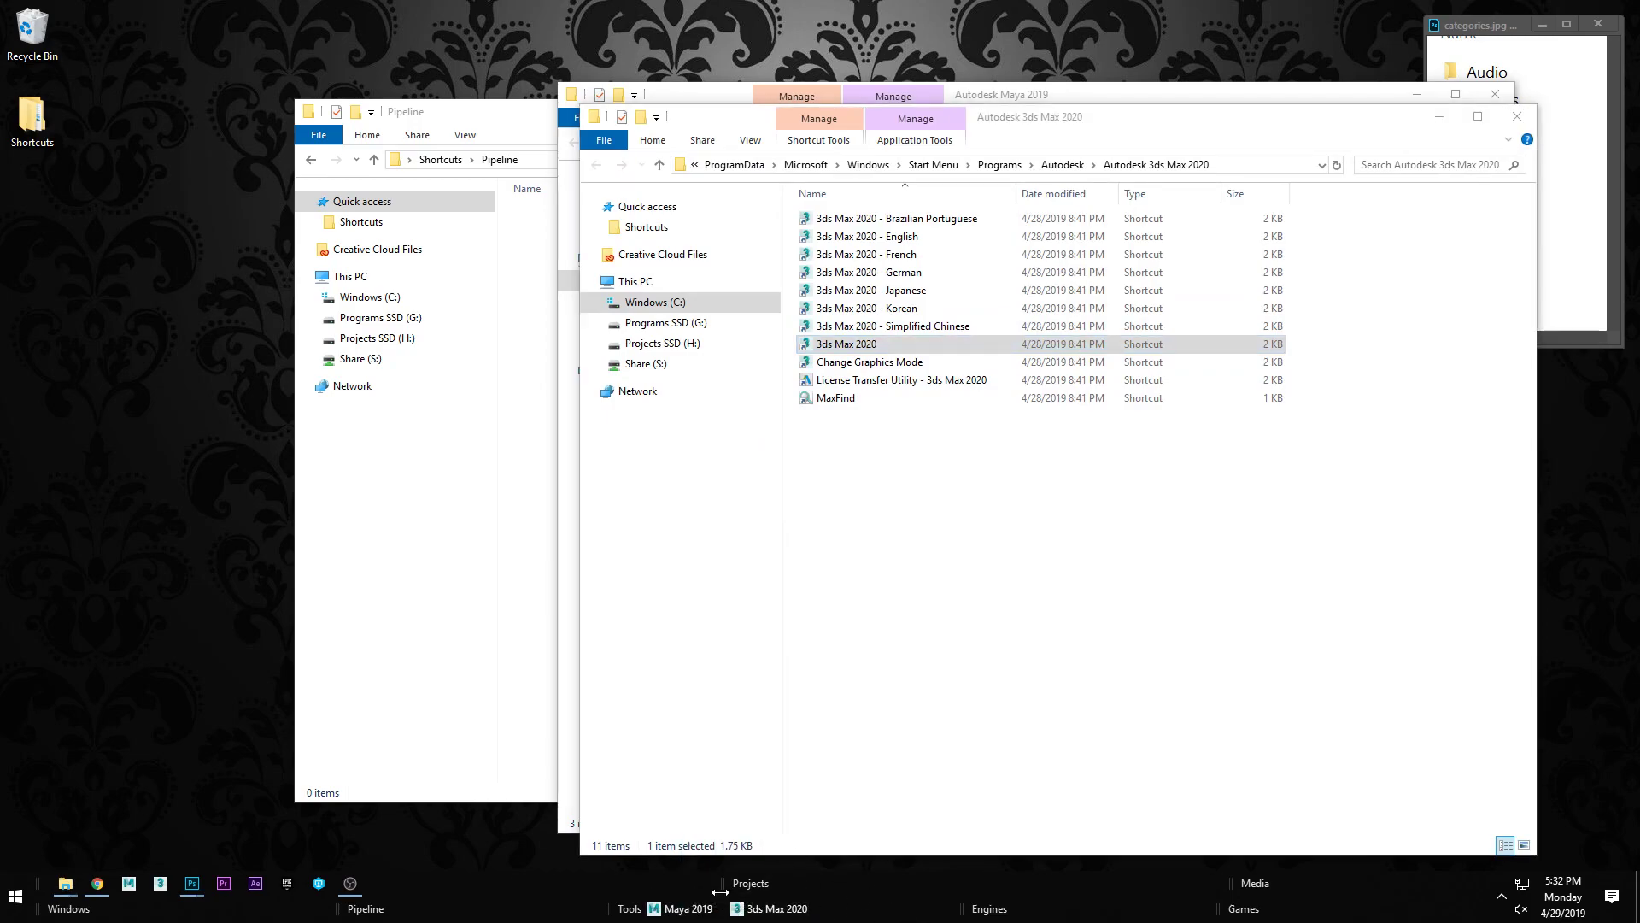
Step: Turn off the text labels for the Tools, Projects and Engines toolbars
right_click(628, 915)
right_click(608, 913)
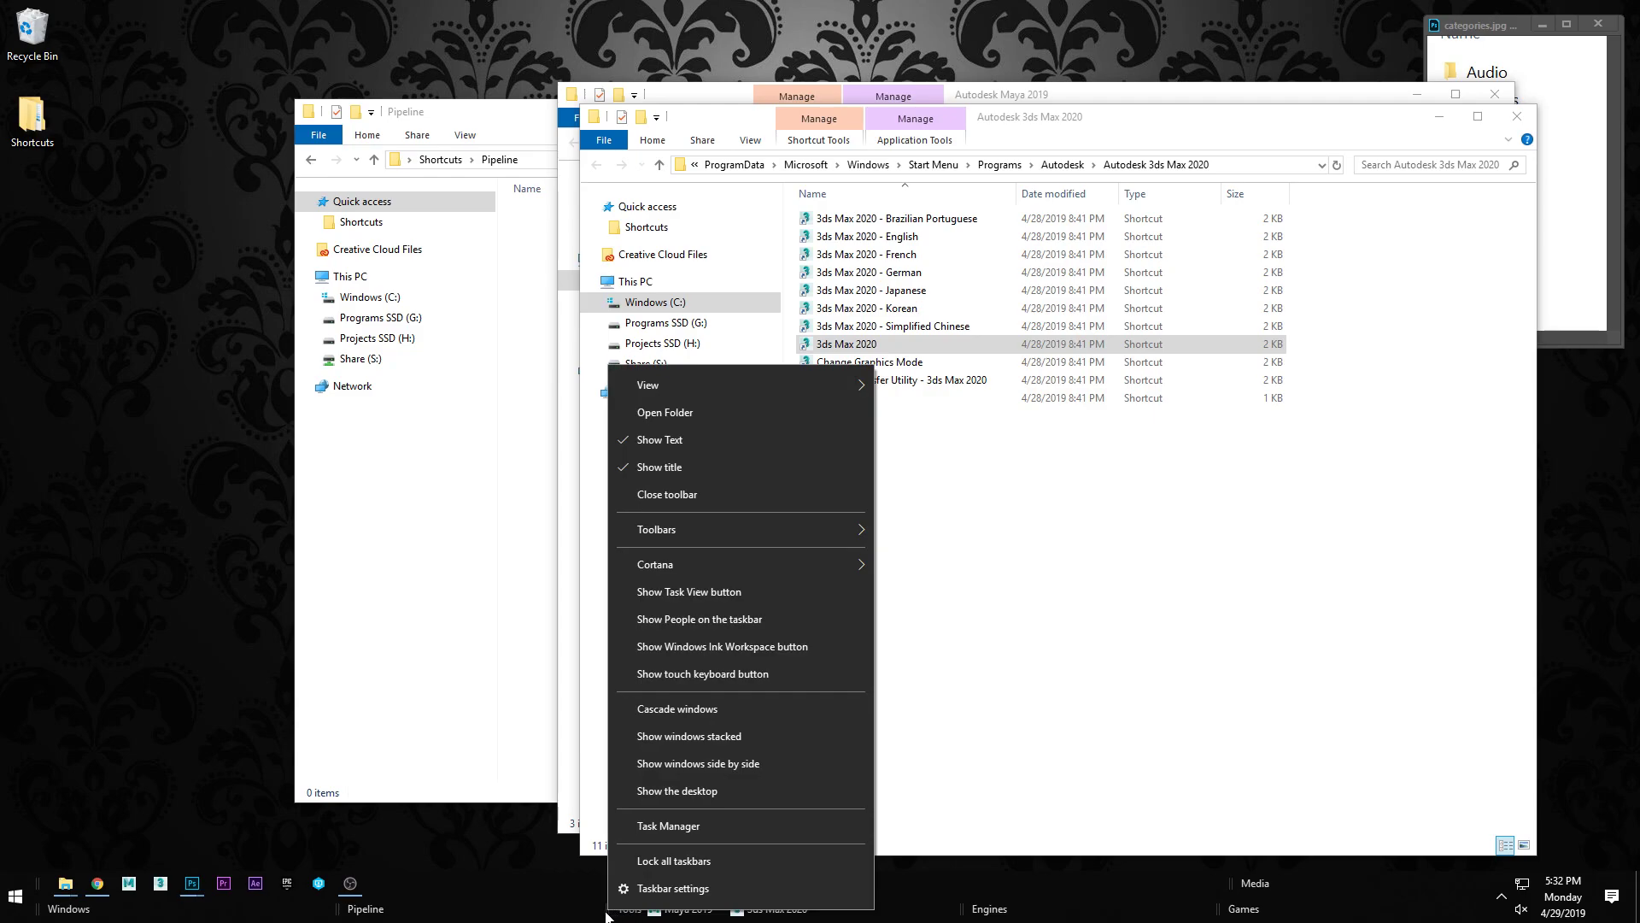
click(684, 441)
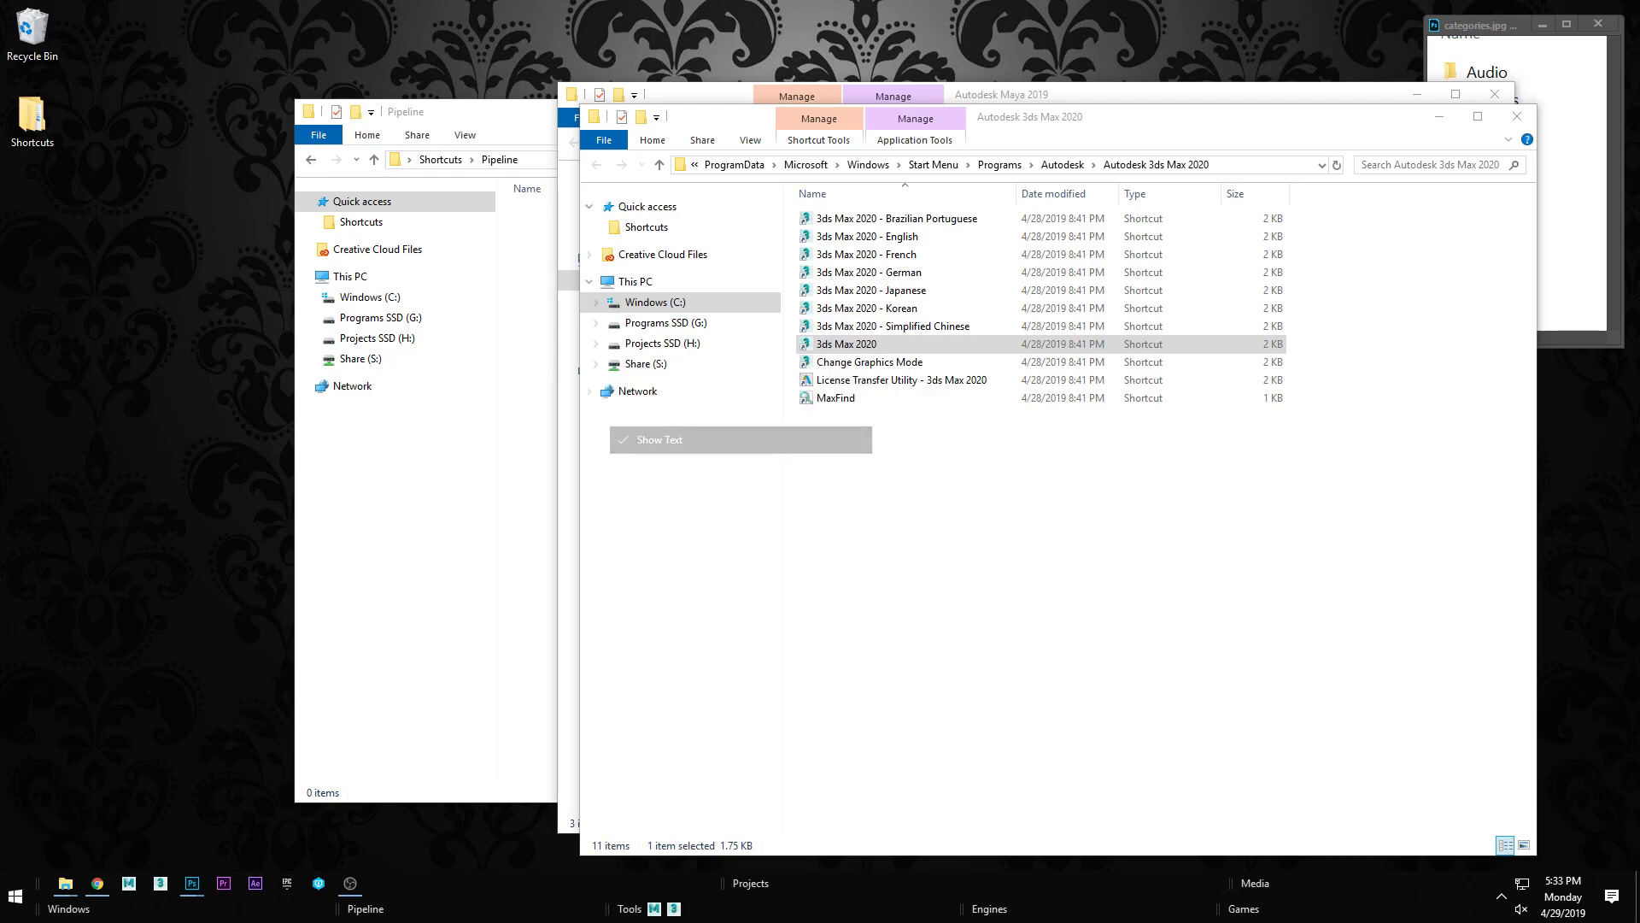
right_click(725, 884)
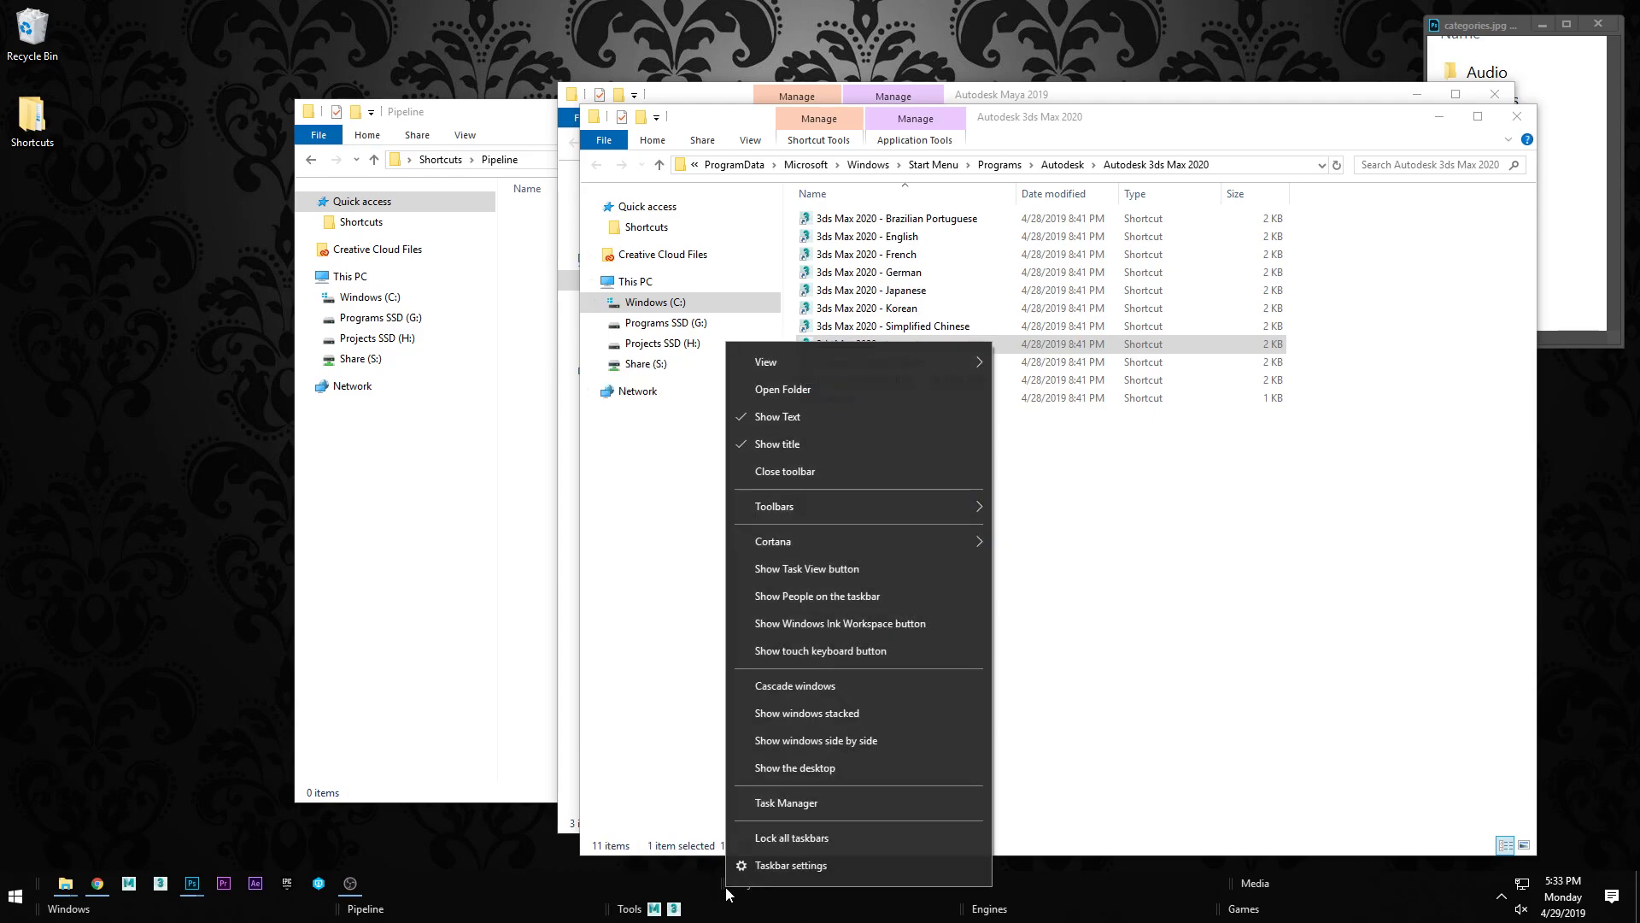
click(787, 417)
right_click(957, 910)
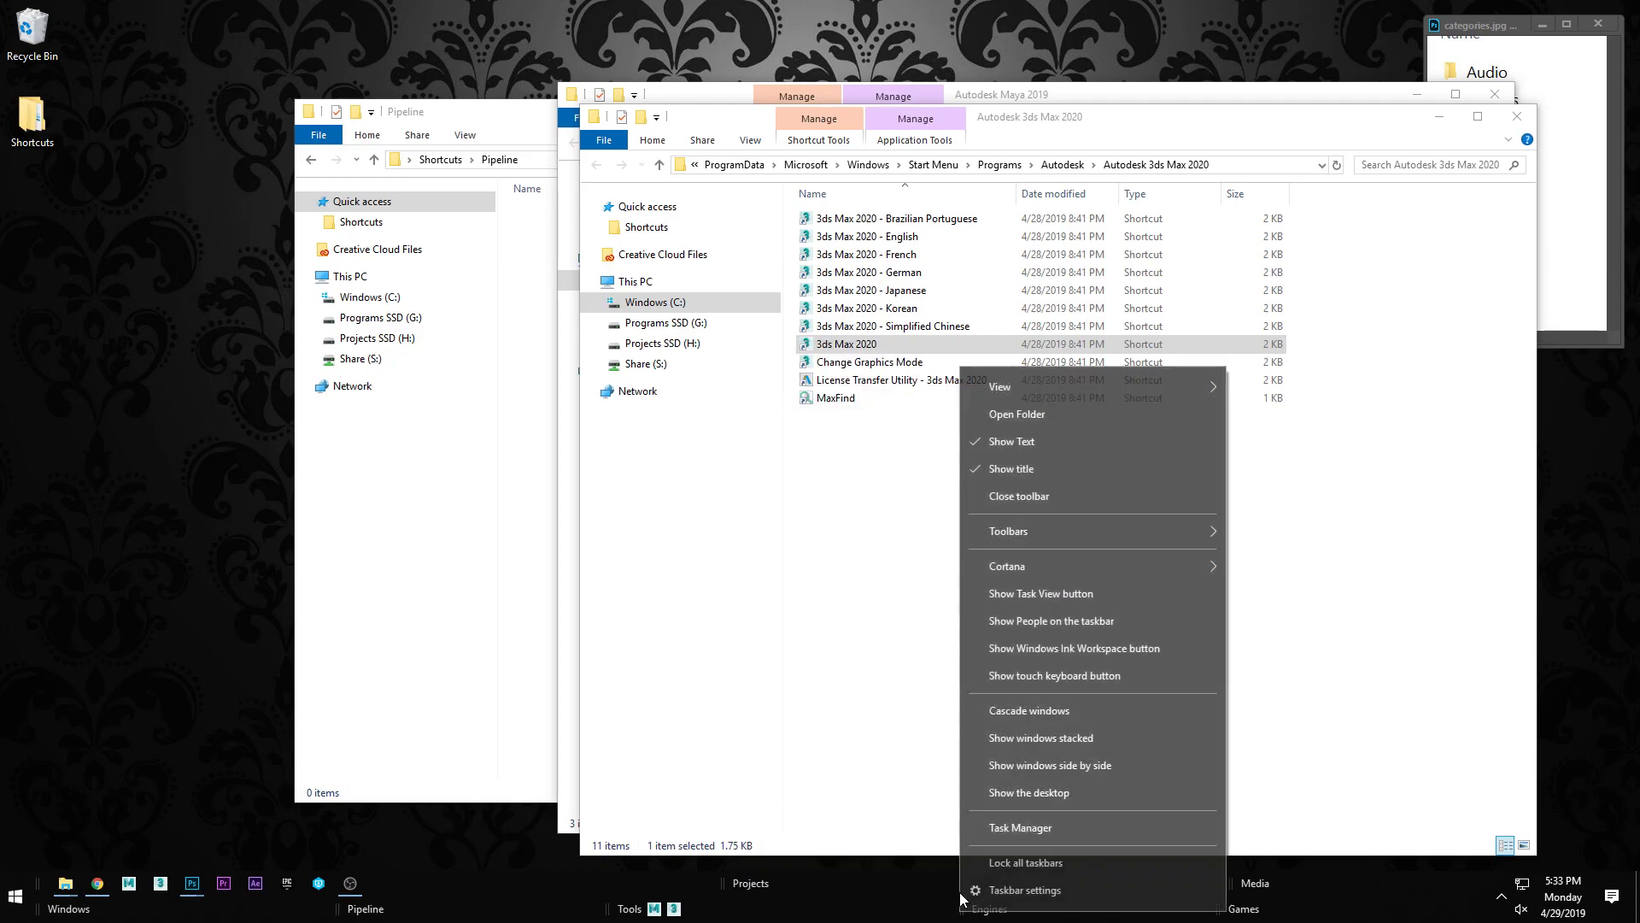
click(983, 440)
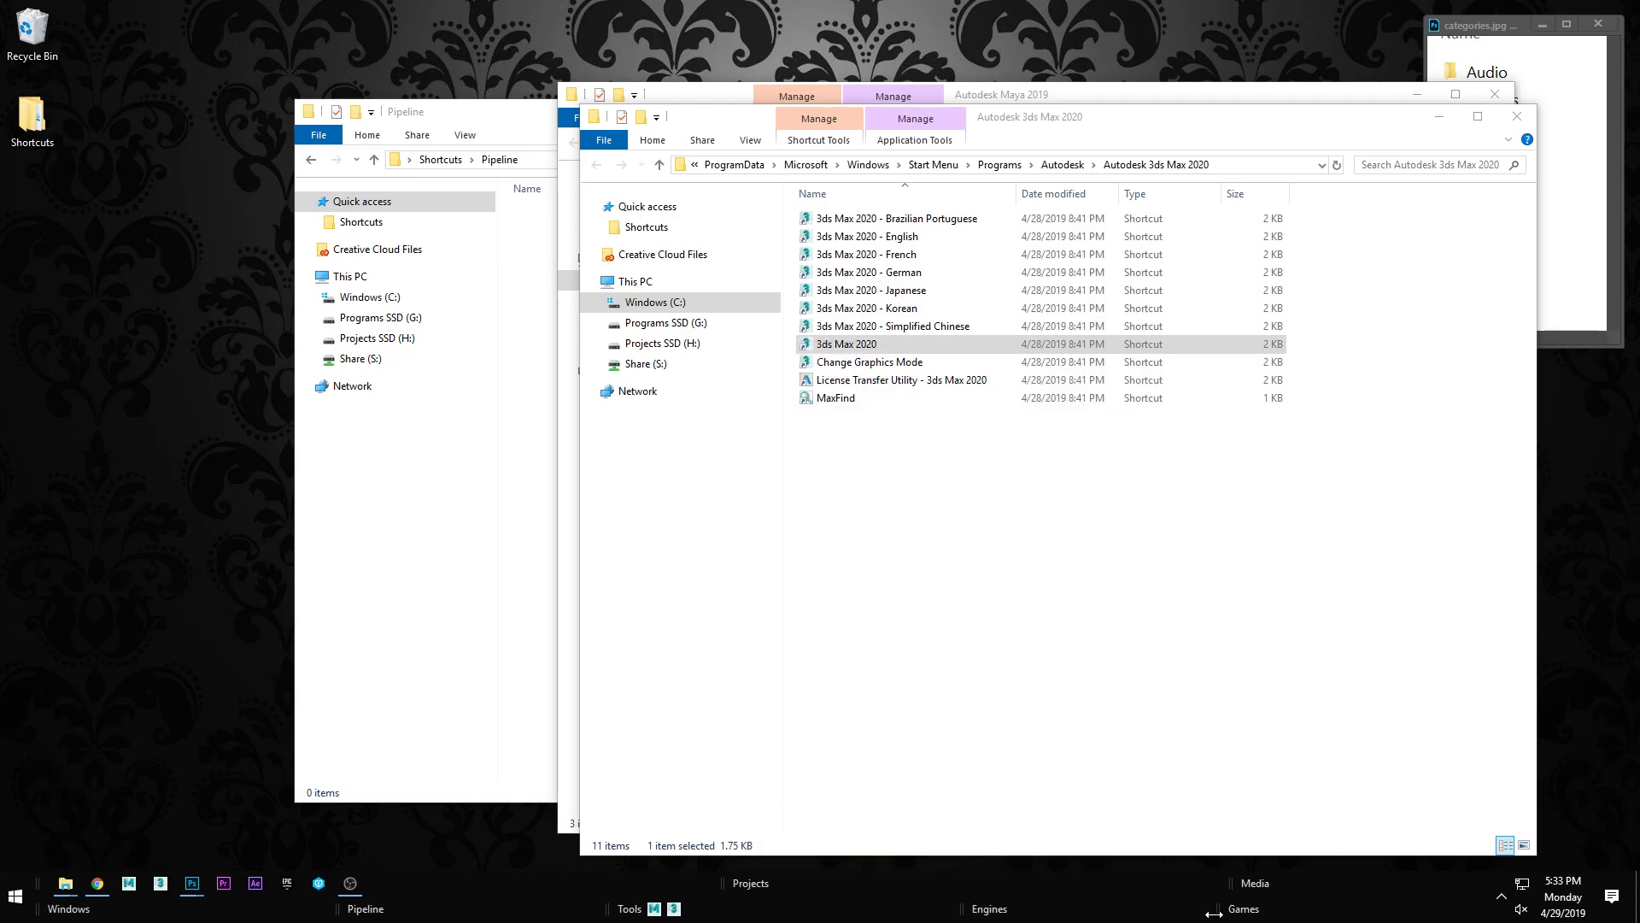
Step: Turn off the text labels for the Games, Media, Pipeline and Windows toolbars
right_click(1213, 913)
click(1263, 446)
right_click(1228, 888)
click(1285, 417)
right_click(335, 908)
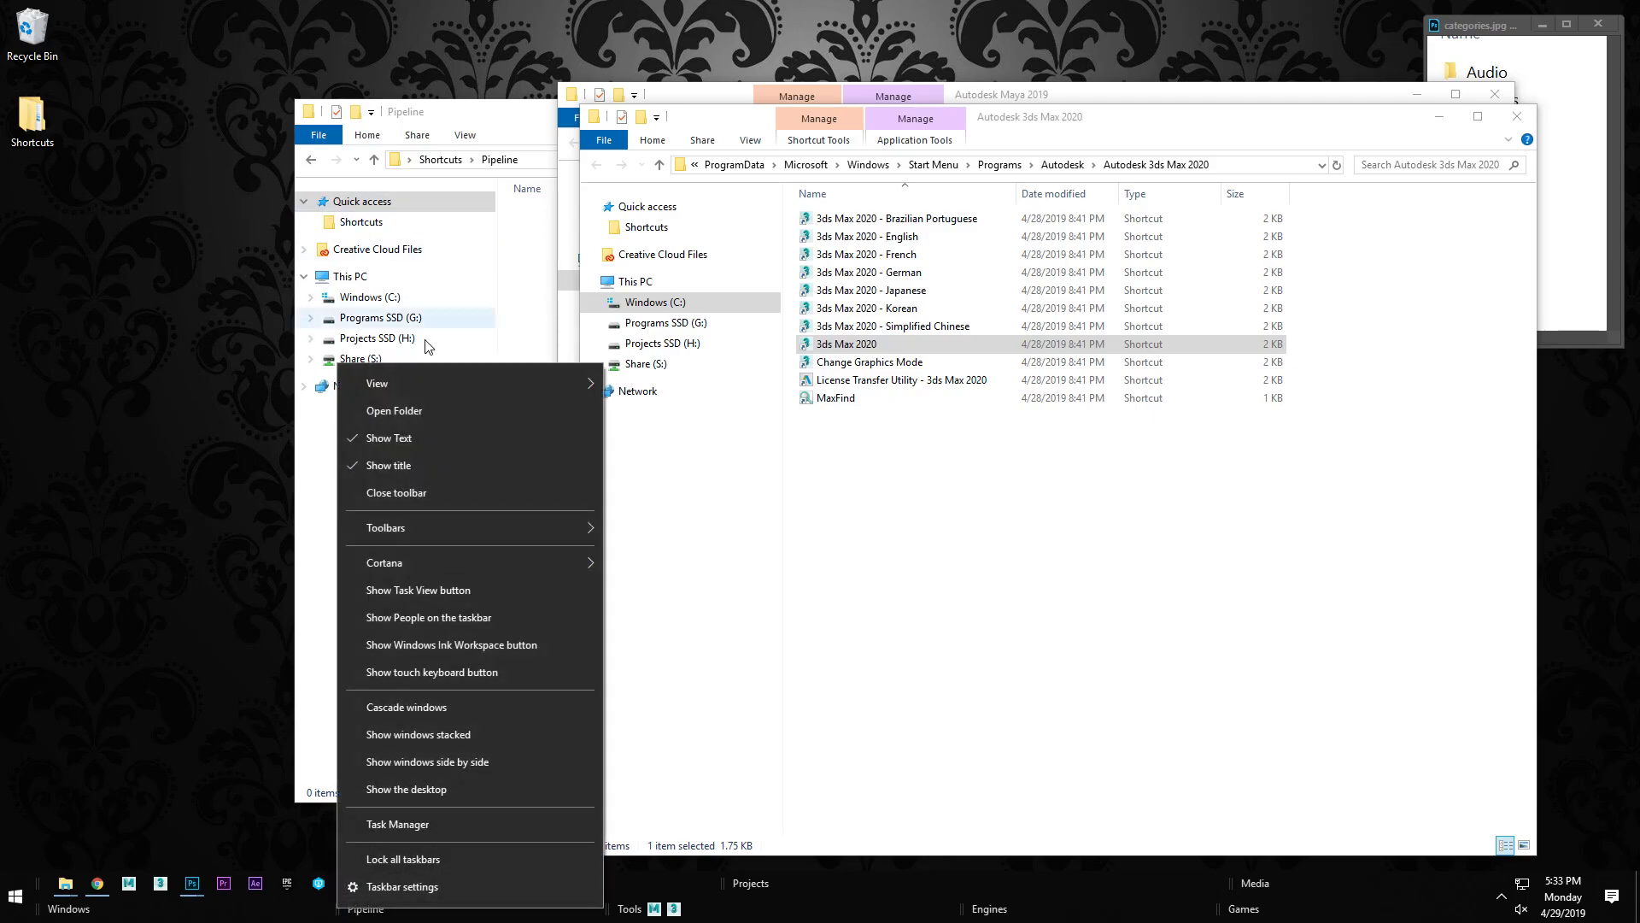
click(385, 438)
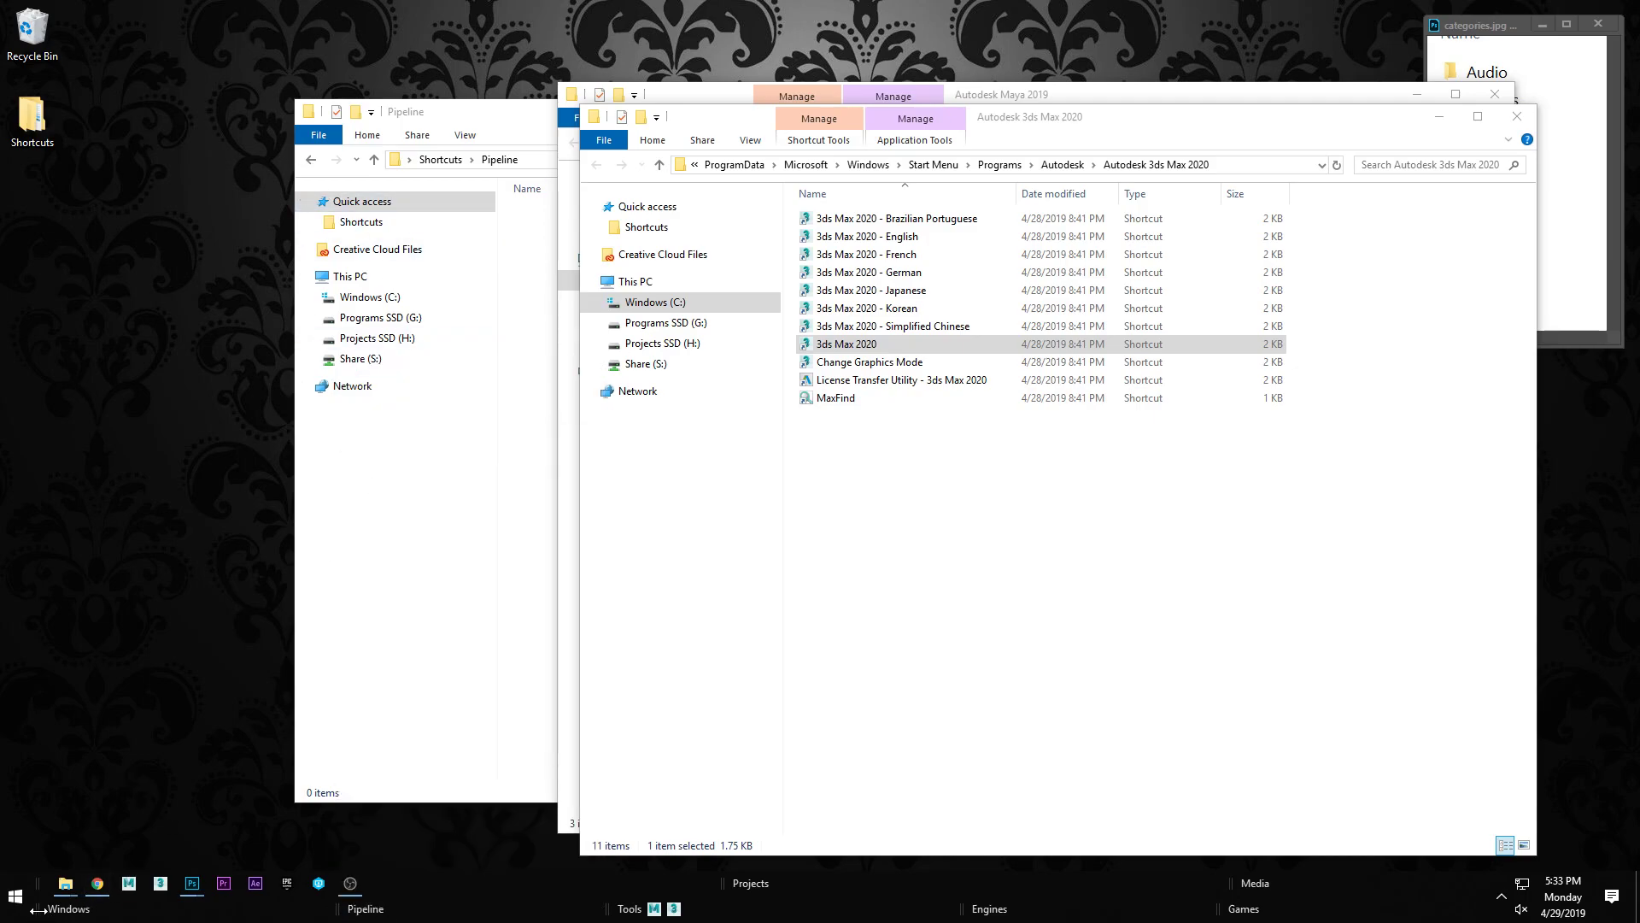
right_click(38, 911)
click(94, 437)
Step: Unpin Maya and 3ds Max from the taskbar's pinned apps
right_click(137, 883)
click(141, 849)
right_click(129, 883)
click(135, 852)
Step: Search for "photosho", open Adobe Photoshop CC 2019's file location and add the Photoshop, Premiere Pro and After Effects shortcuts to the Tools toolbar
key(super)
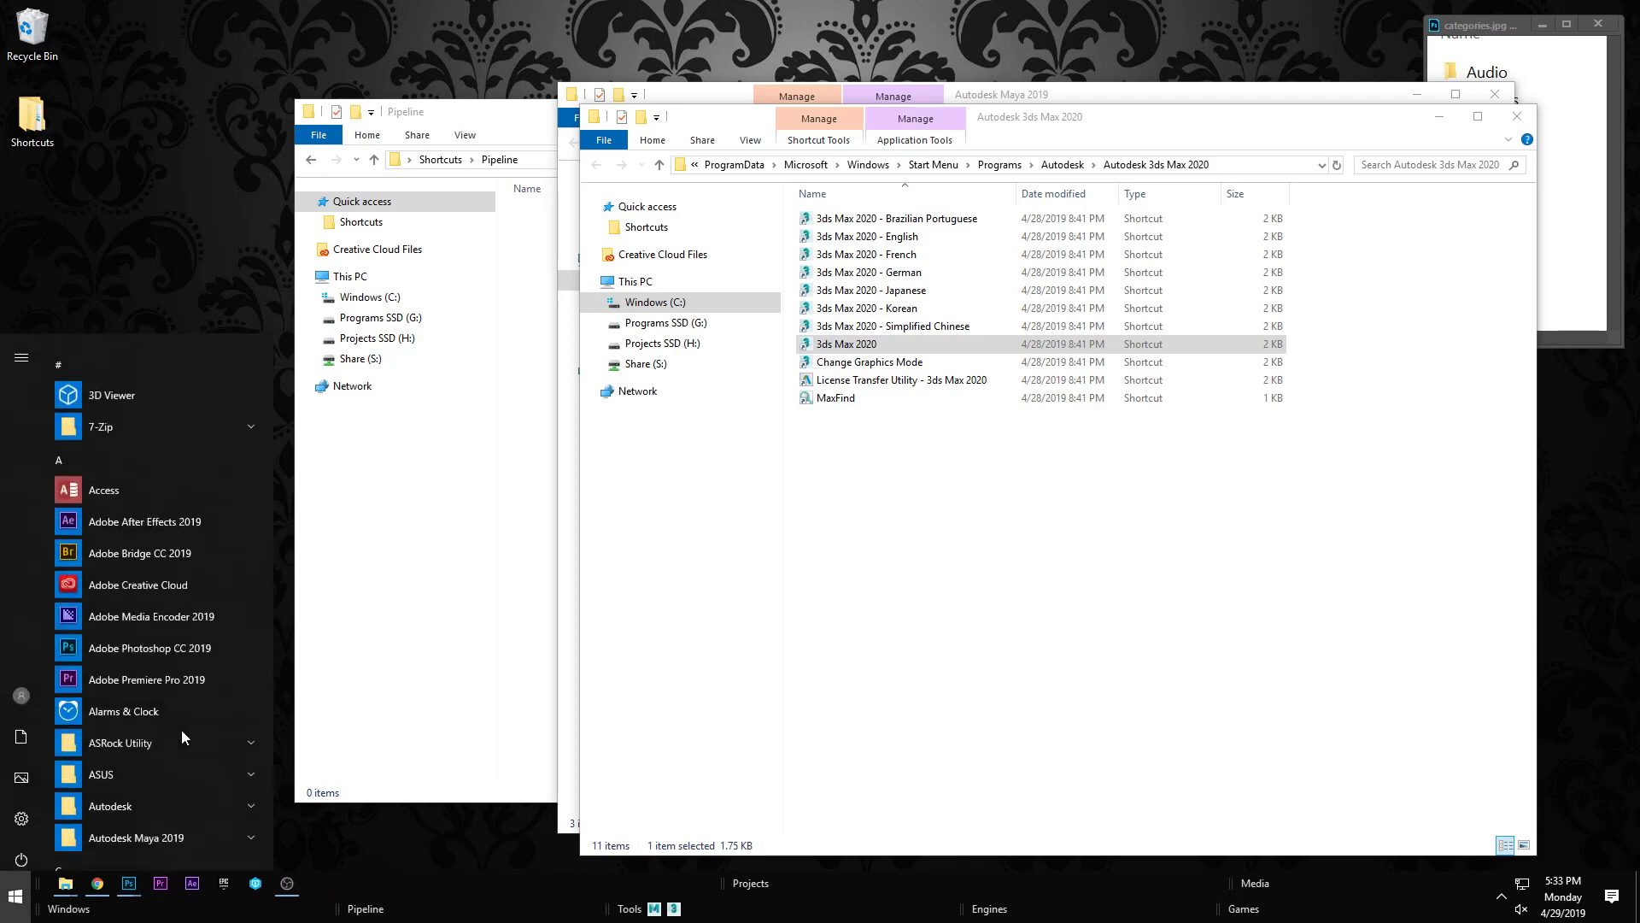
text(pho)
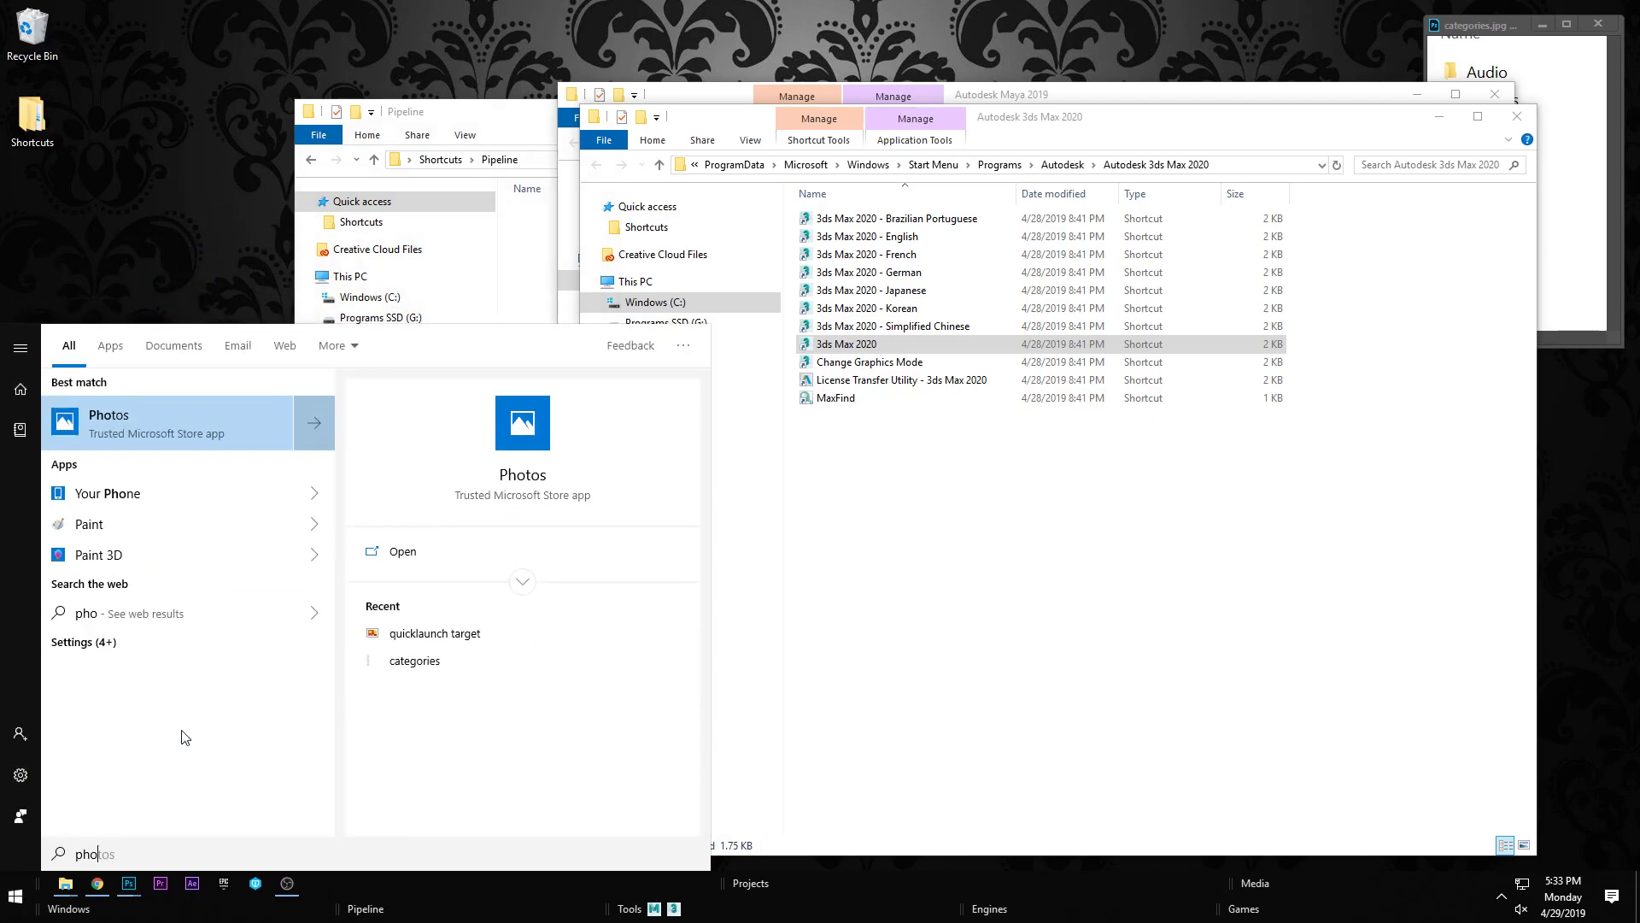
text(tosho)
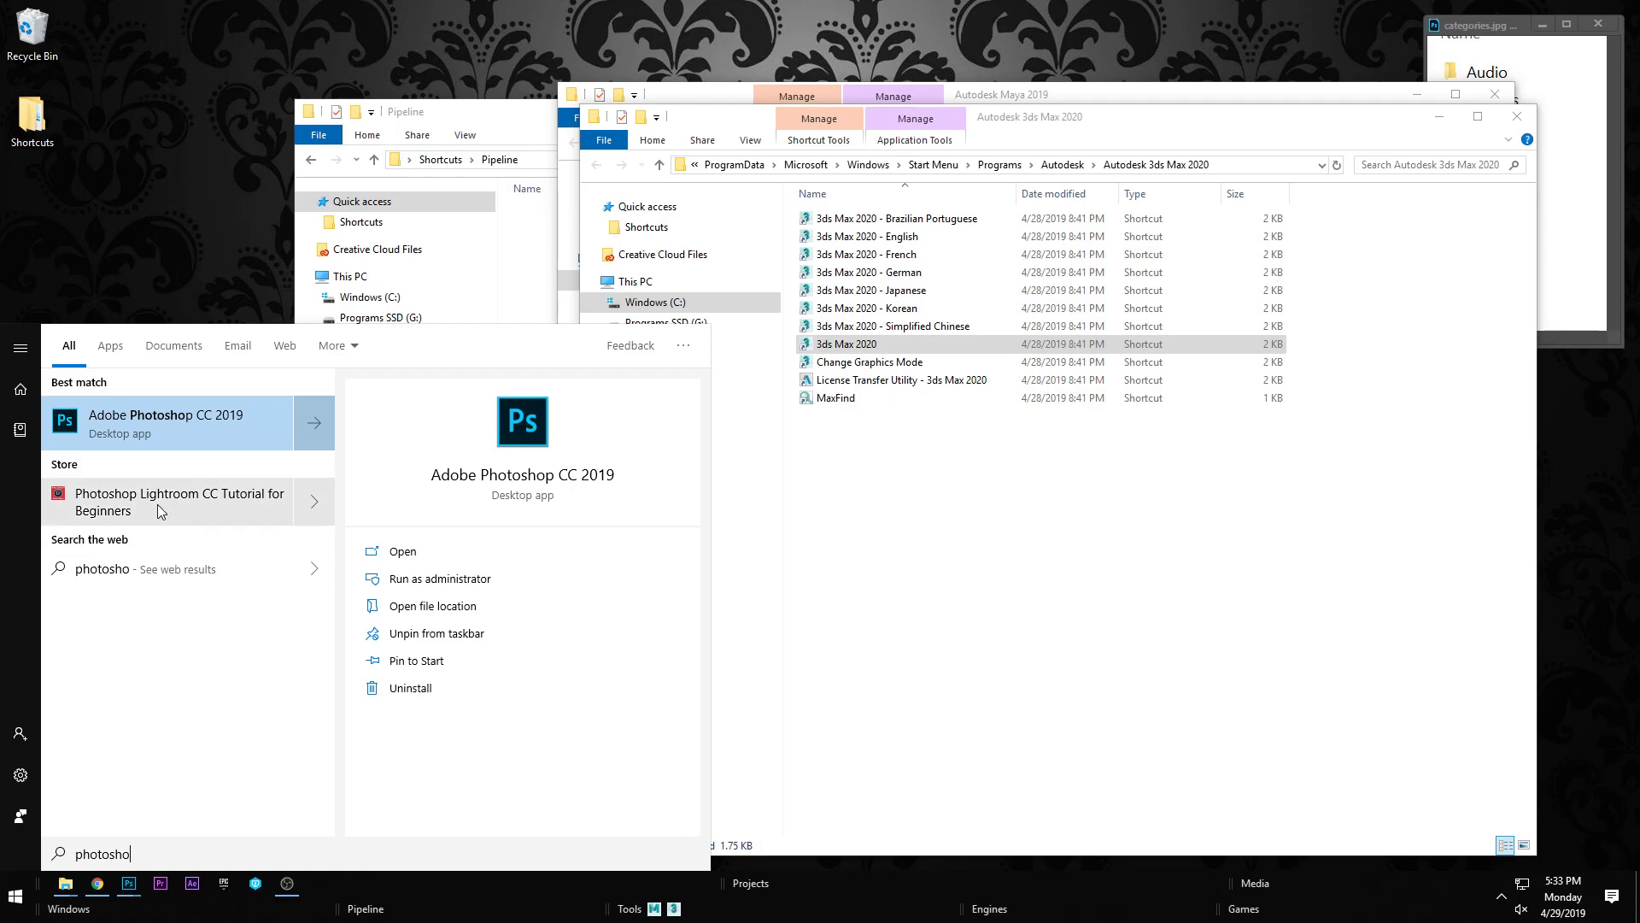
right_click(176, 425)
click(229, 465)
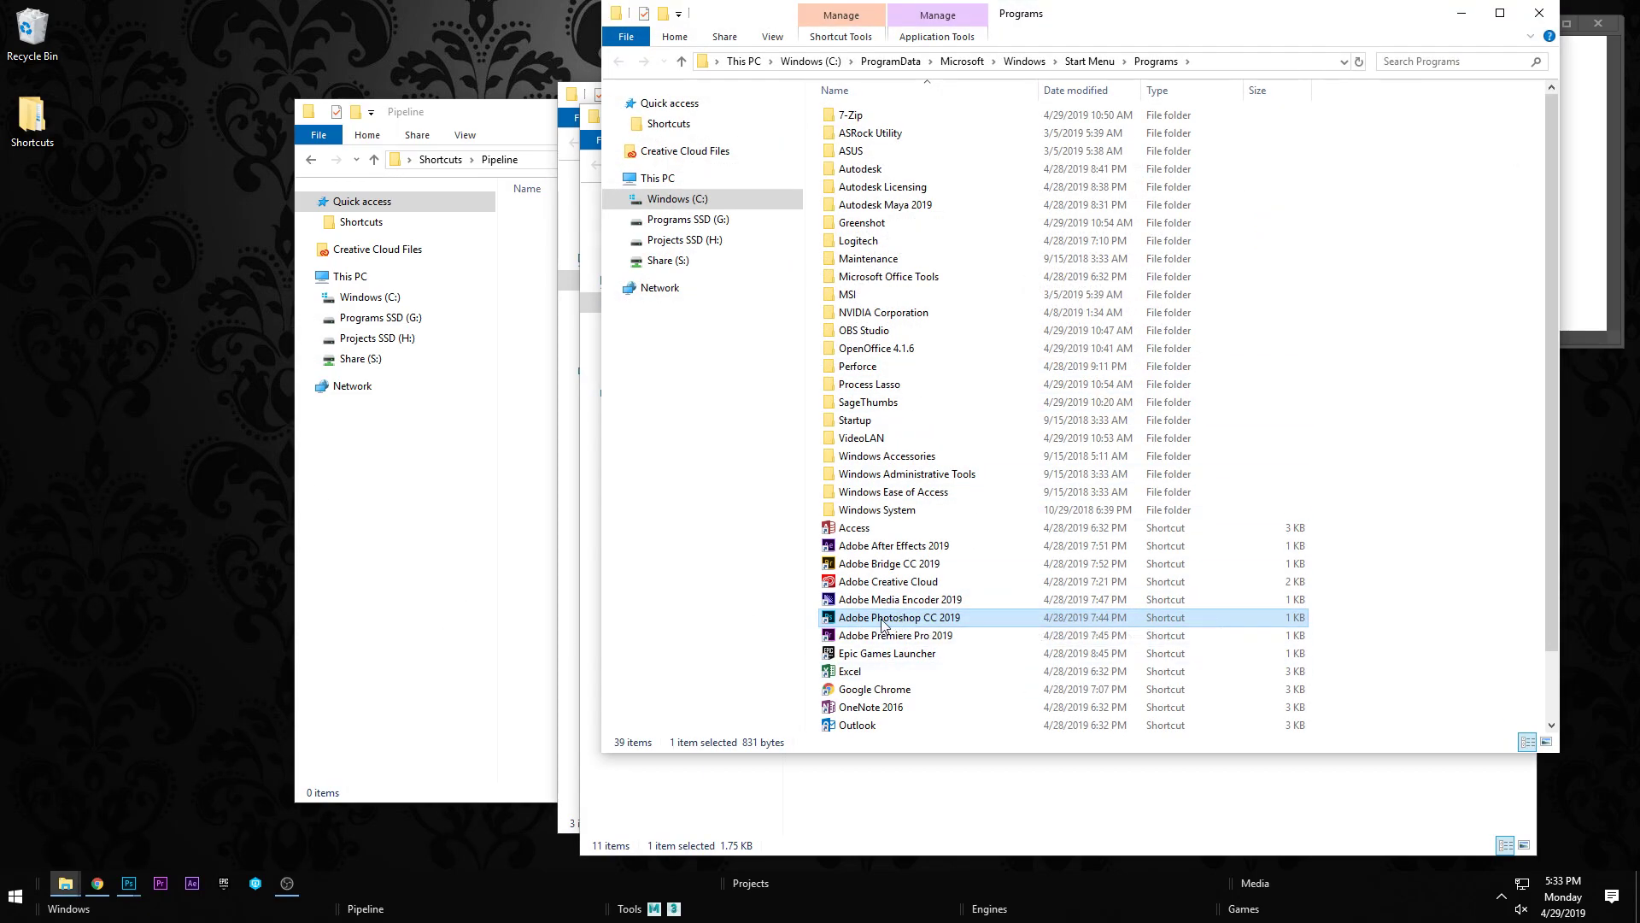
drag(882, 623, 764, 912)
drag(912, 525, 735, 909)
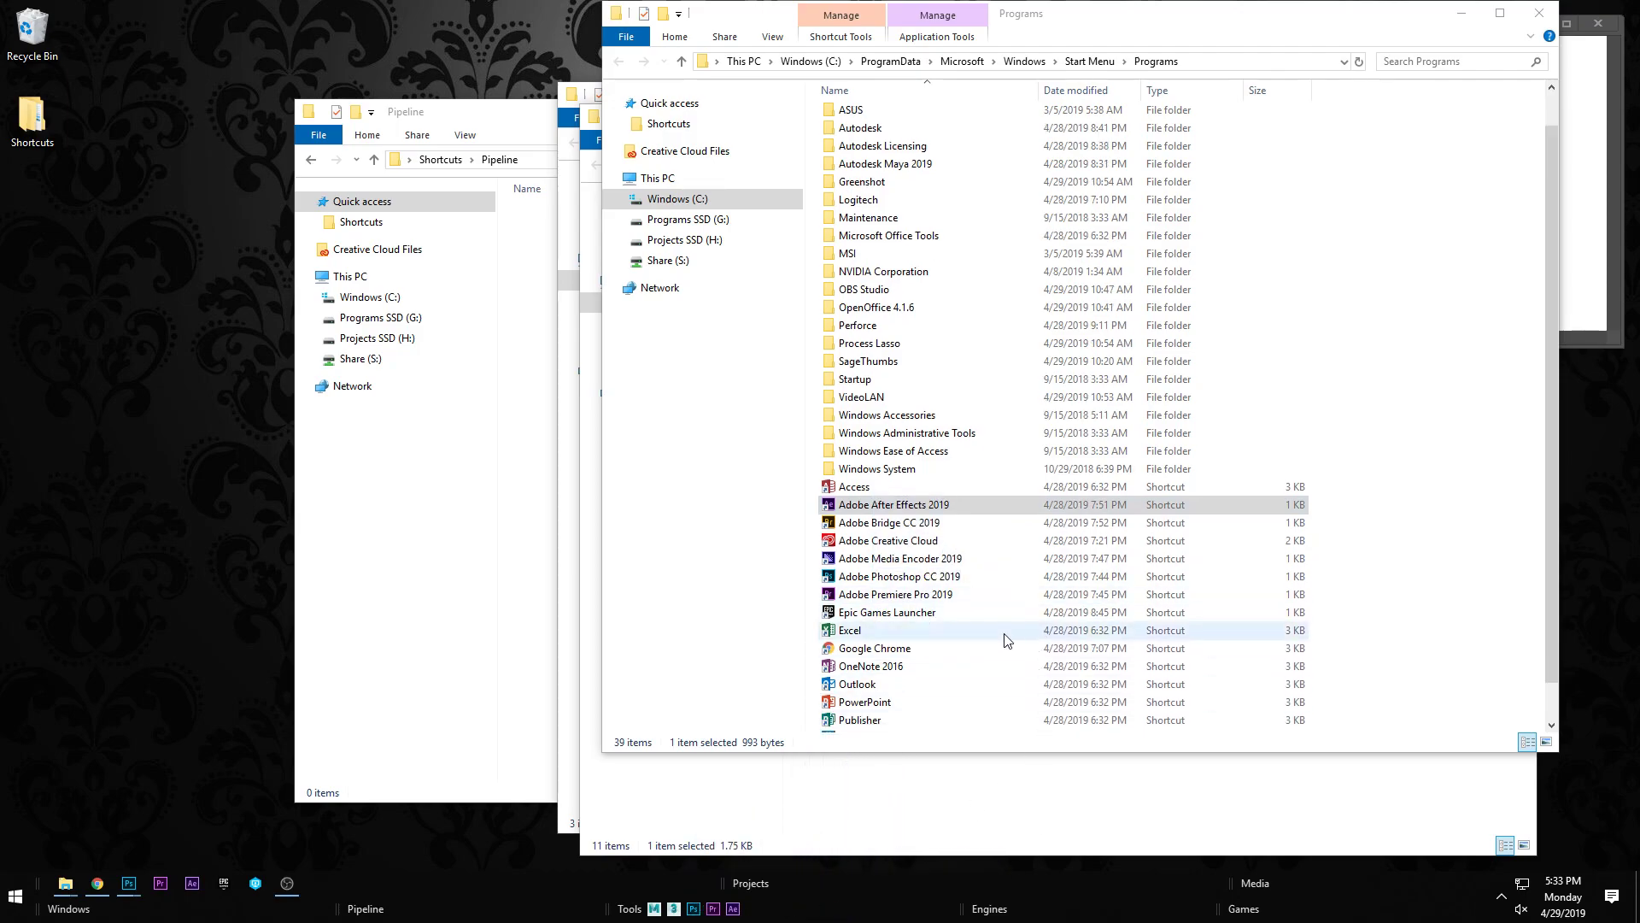
Step: Add the Google Chrome shortcut from the Programs folder to the Windows toolbar
scroll(915, 524, down, 1)
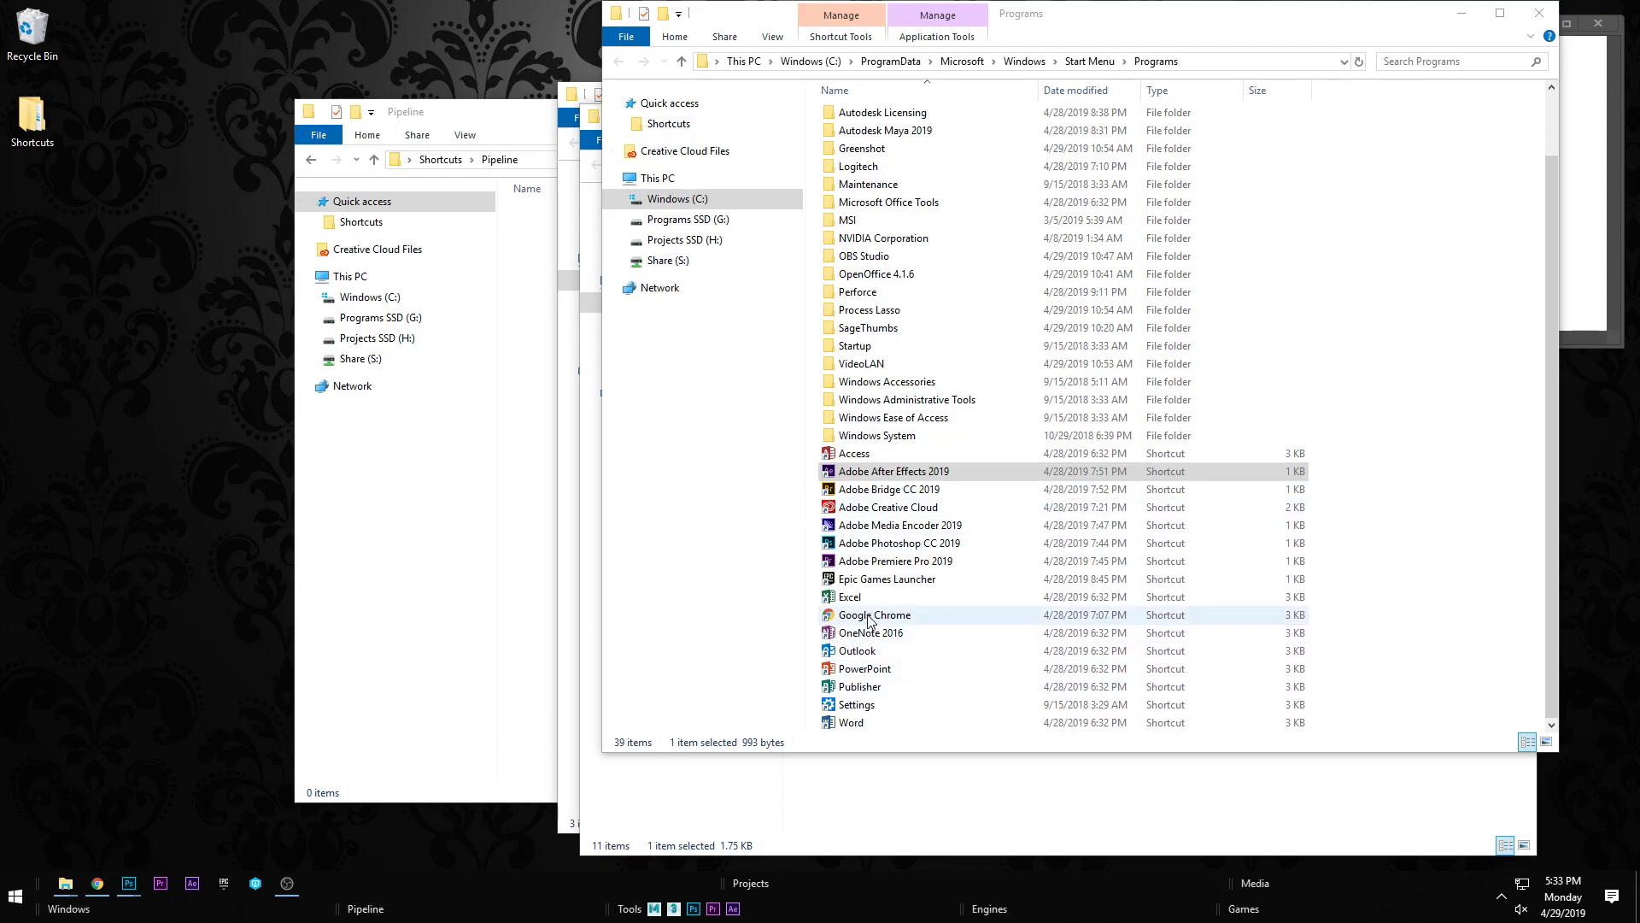
drag(869, 622, 160, 880)
drag(121, 914, 103, 907)
Step: Unpin Google Chrome and Photoshop from the taskbar's pinned apps
right_click(101, 887)
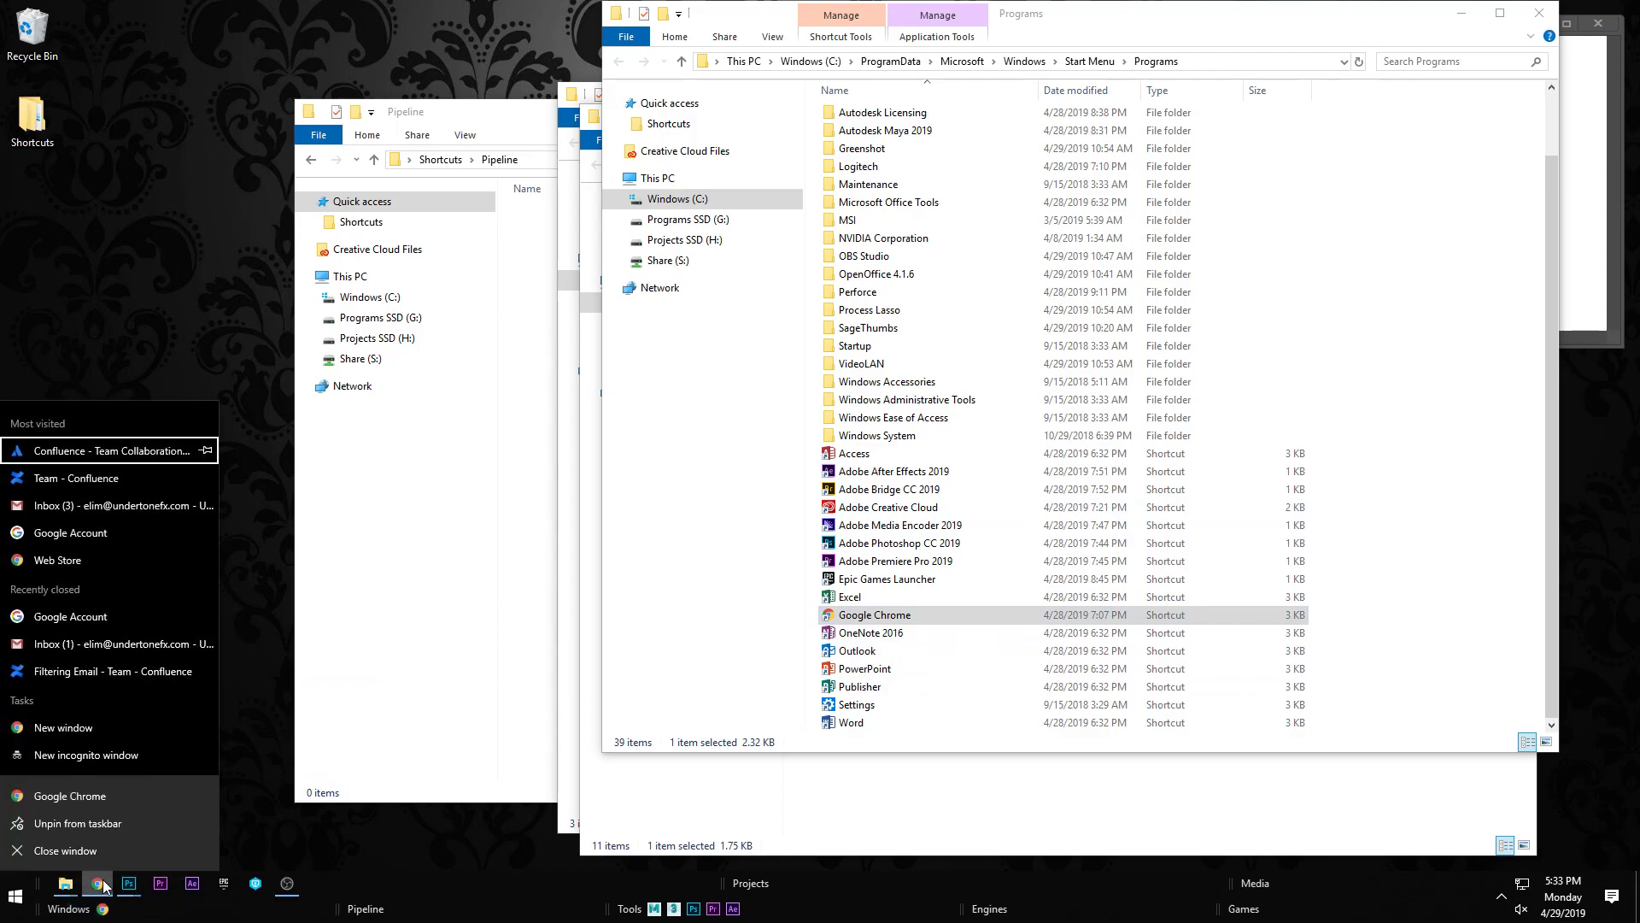
click(99, 887)
right_click(99, 889)
click(111, 885)
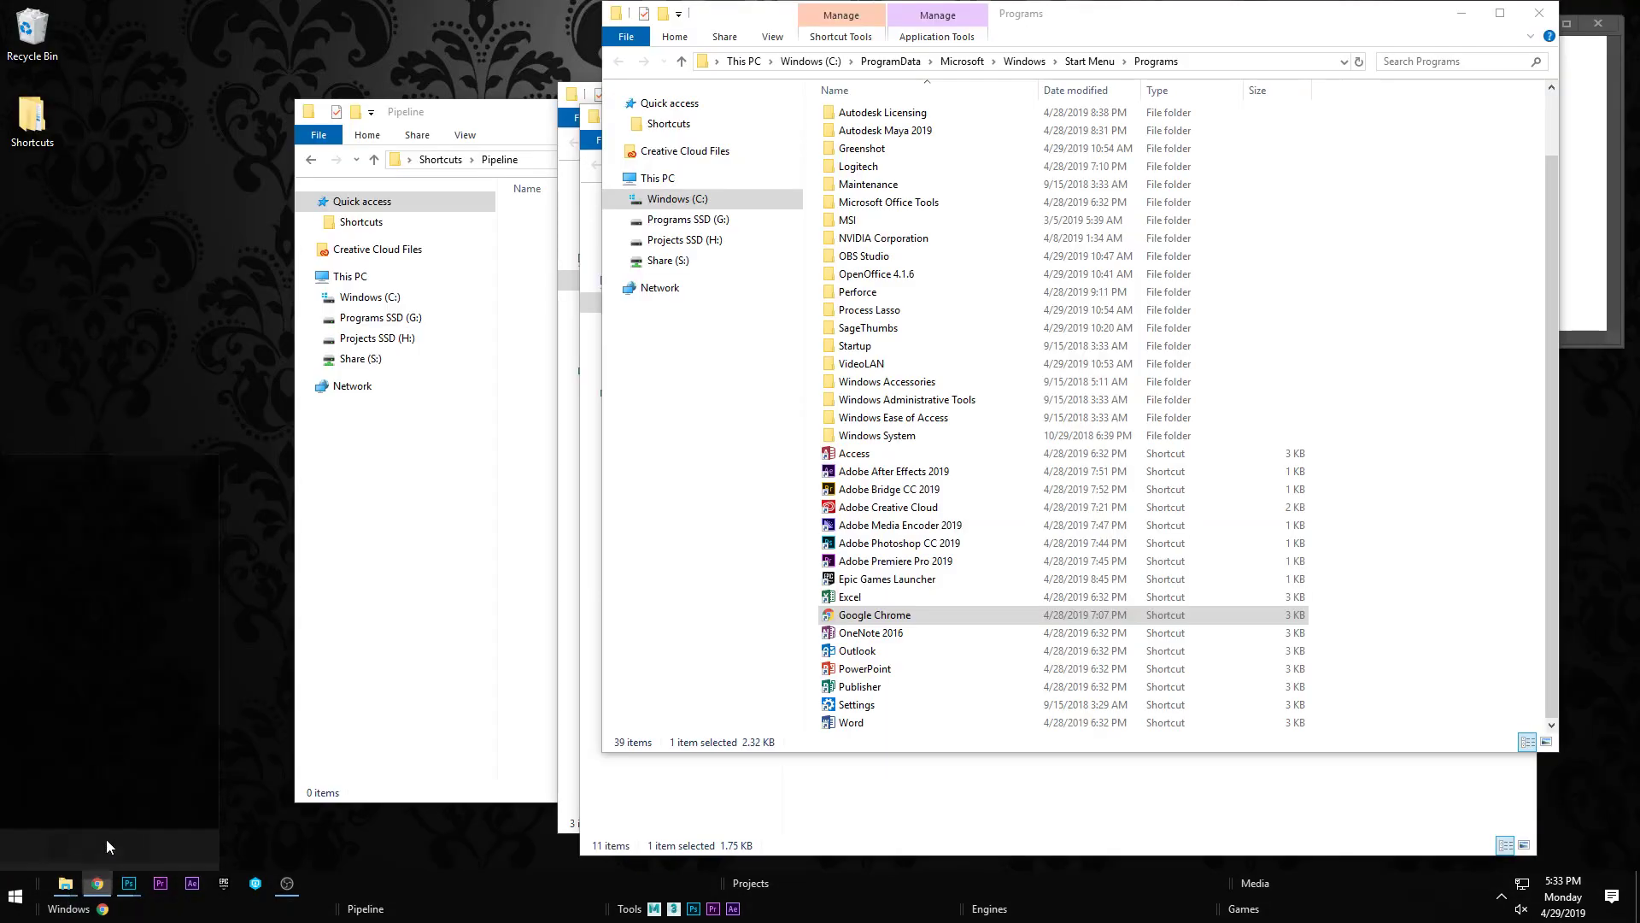
right_click(128, 884)
click(129, 822)
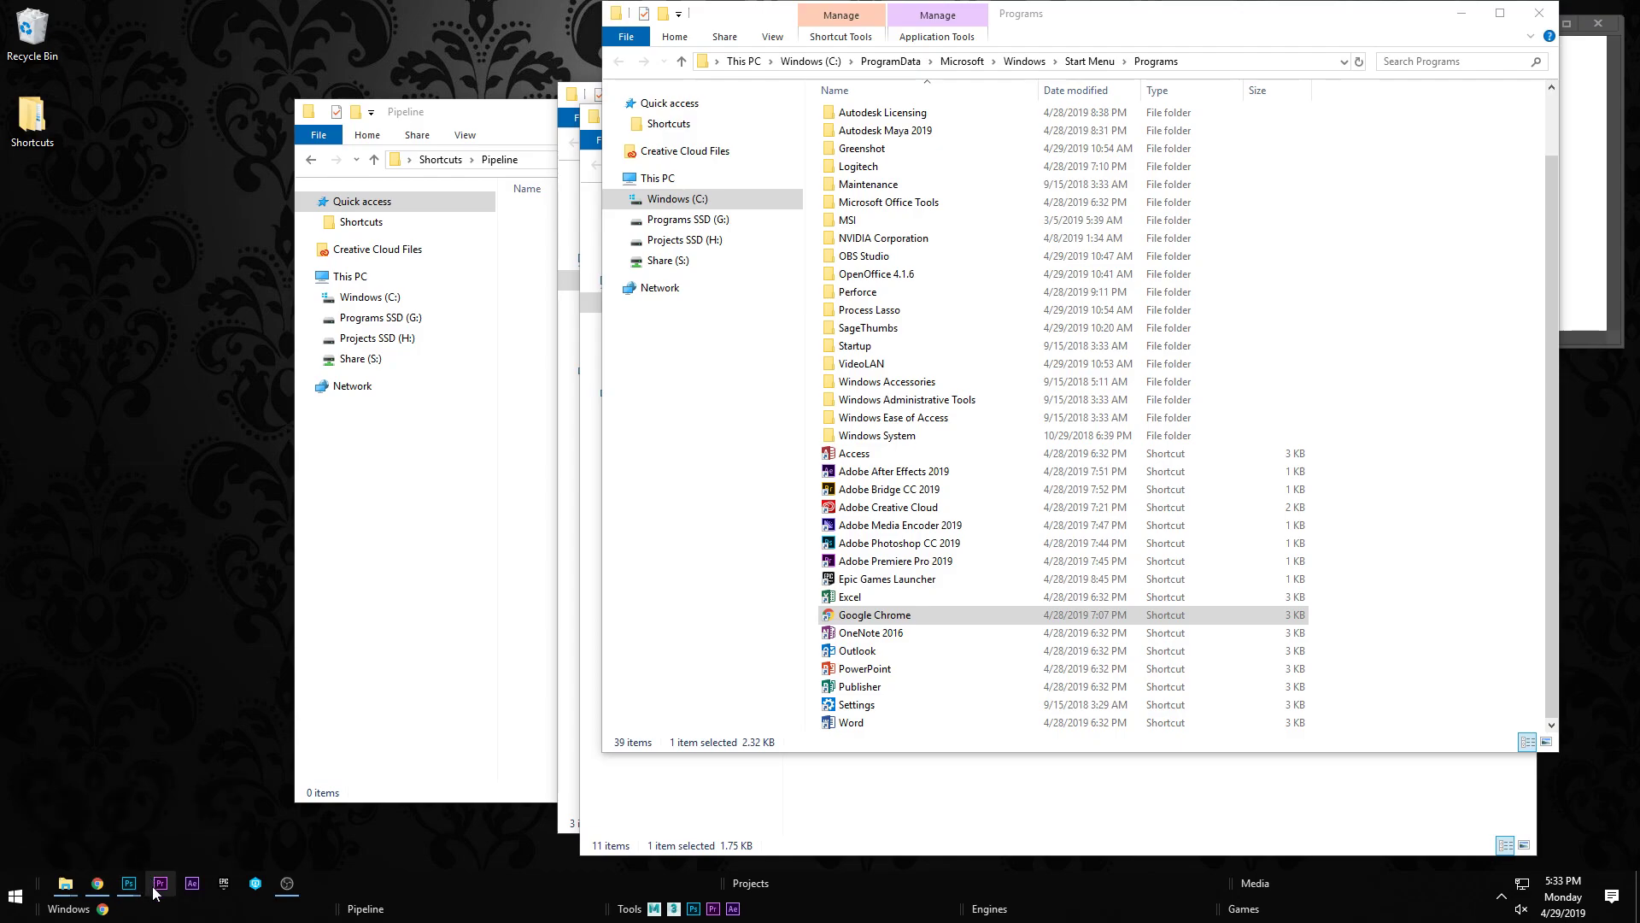
Step: Unpin Premiere Pro and After Effects from the taskbar's pinned apps
right_click(161, 887)
click(166, 850)
right_click(161, 885)
click(179, 850)
Step: Open the pinned EpicGamesLauncher's file location through its properties and add EpicGamesLauncher to the Engines toolbar
right_click(161, 886)
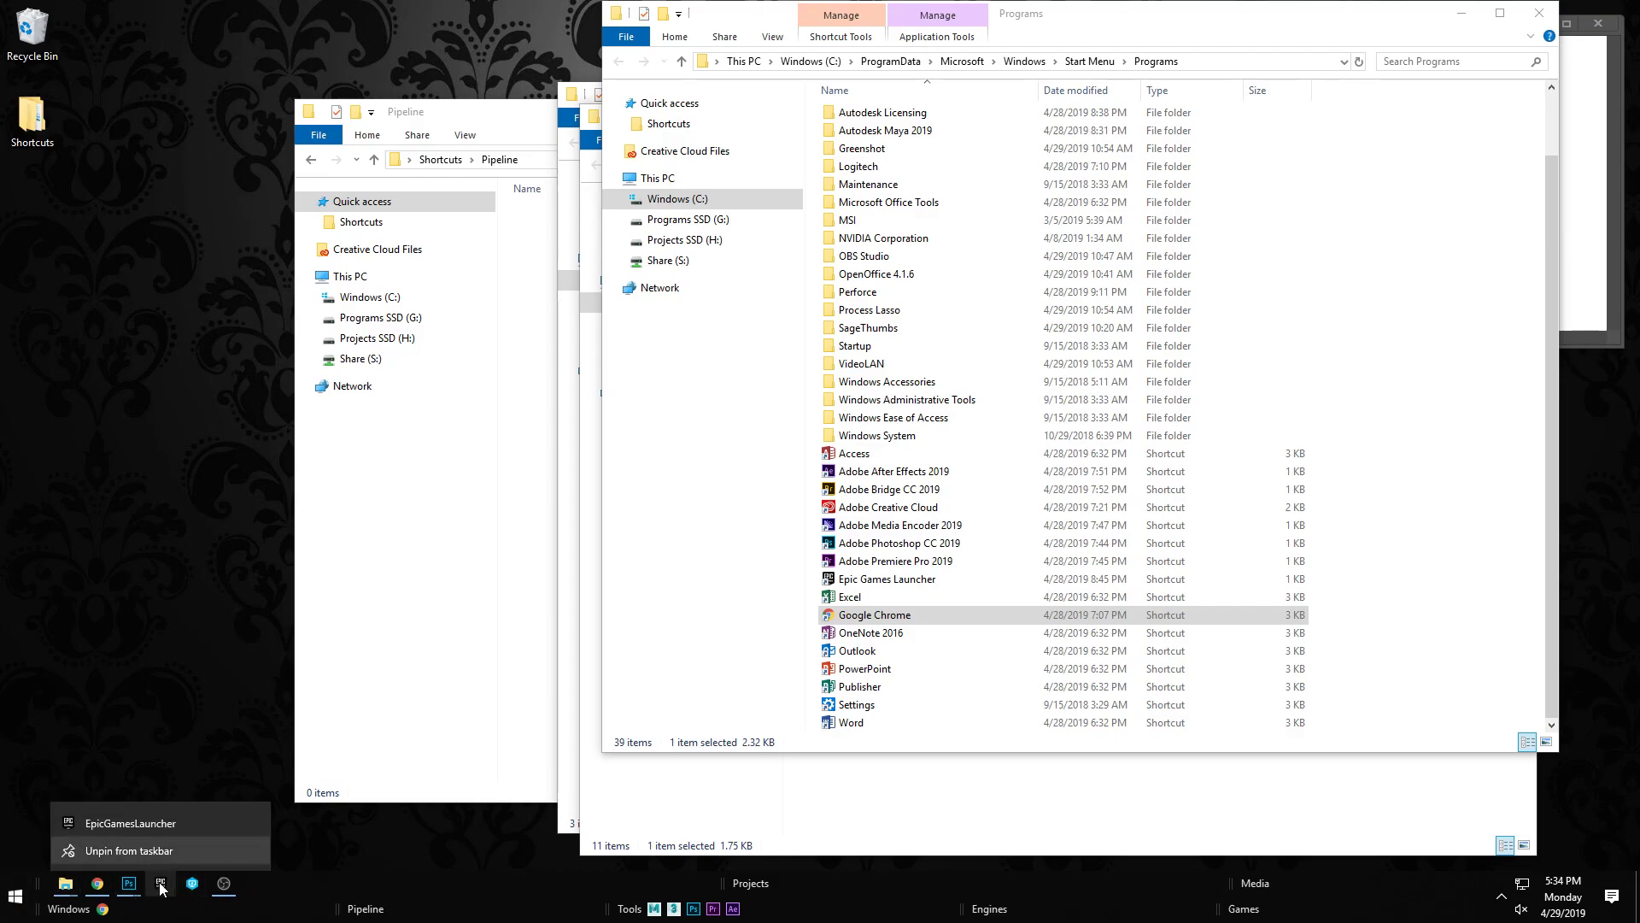
right_click(154, 825)
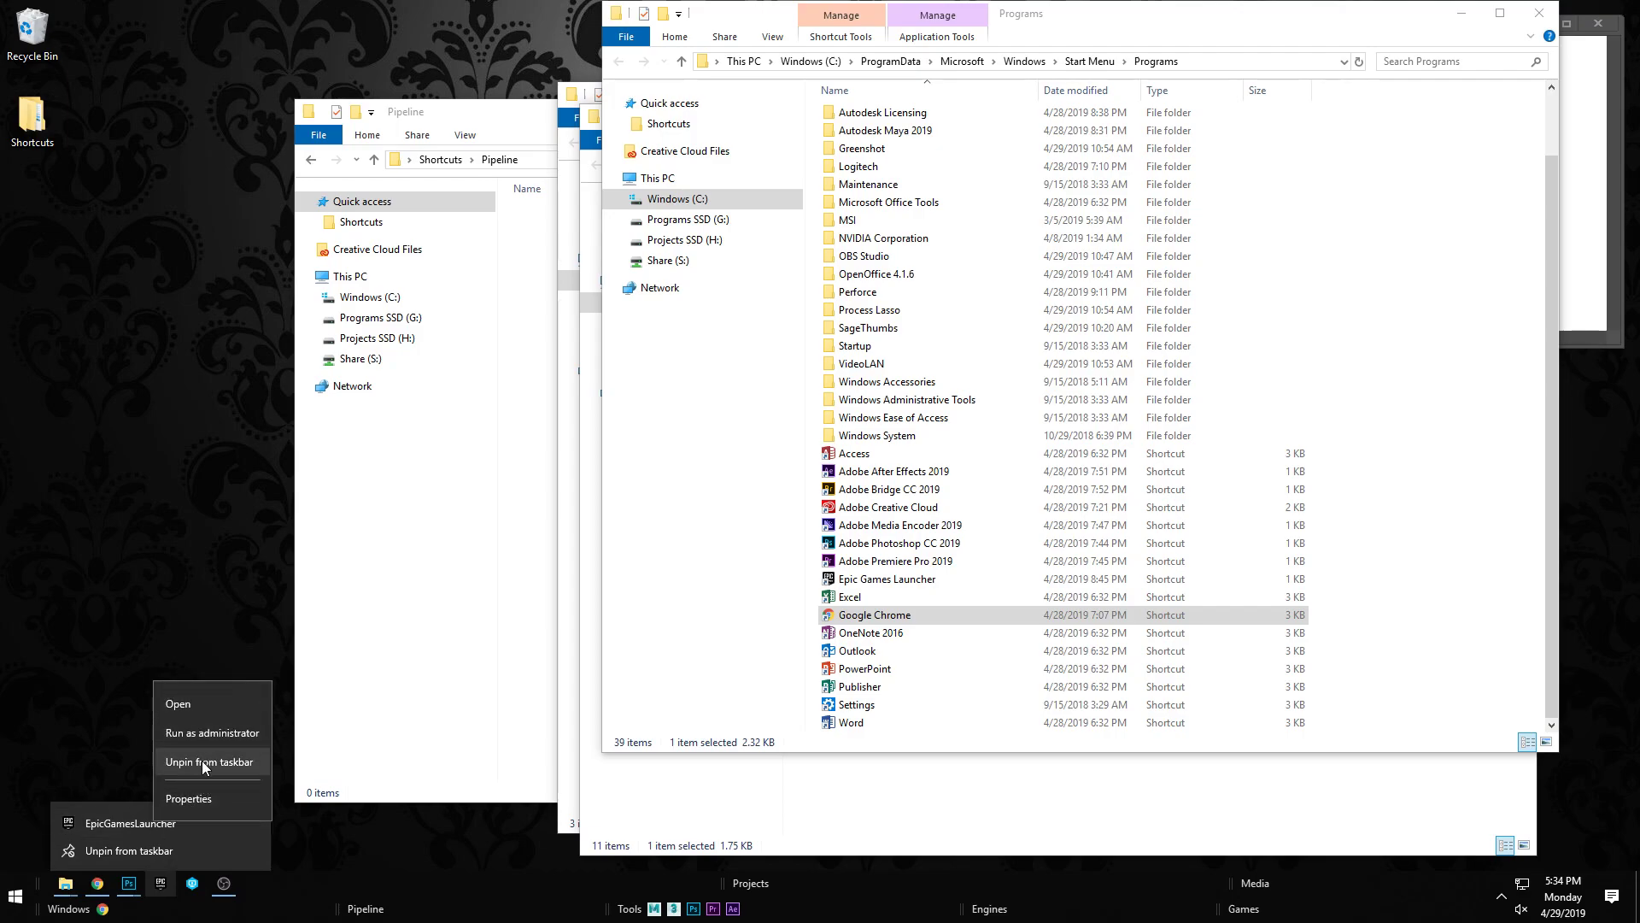
click(197, 797)
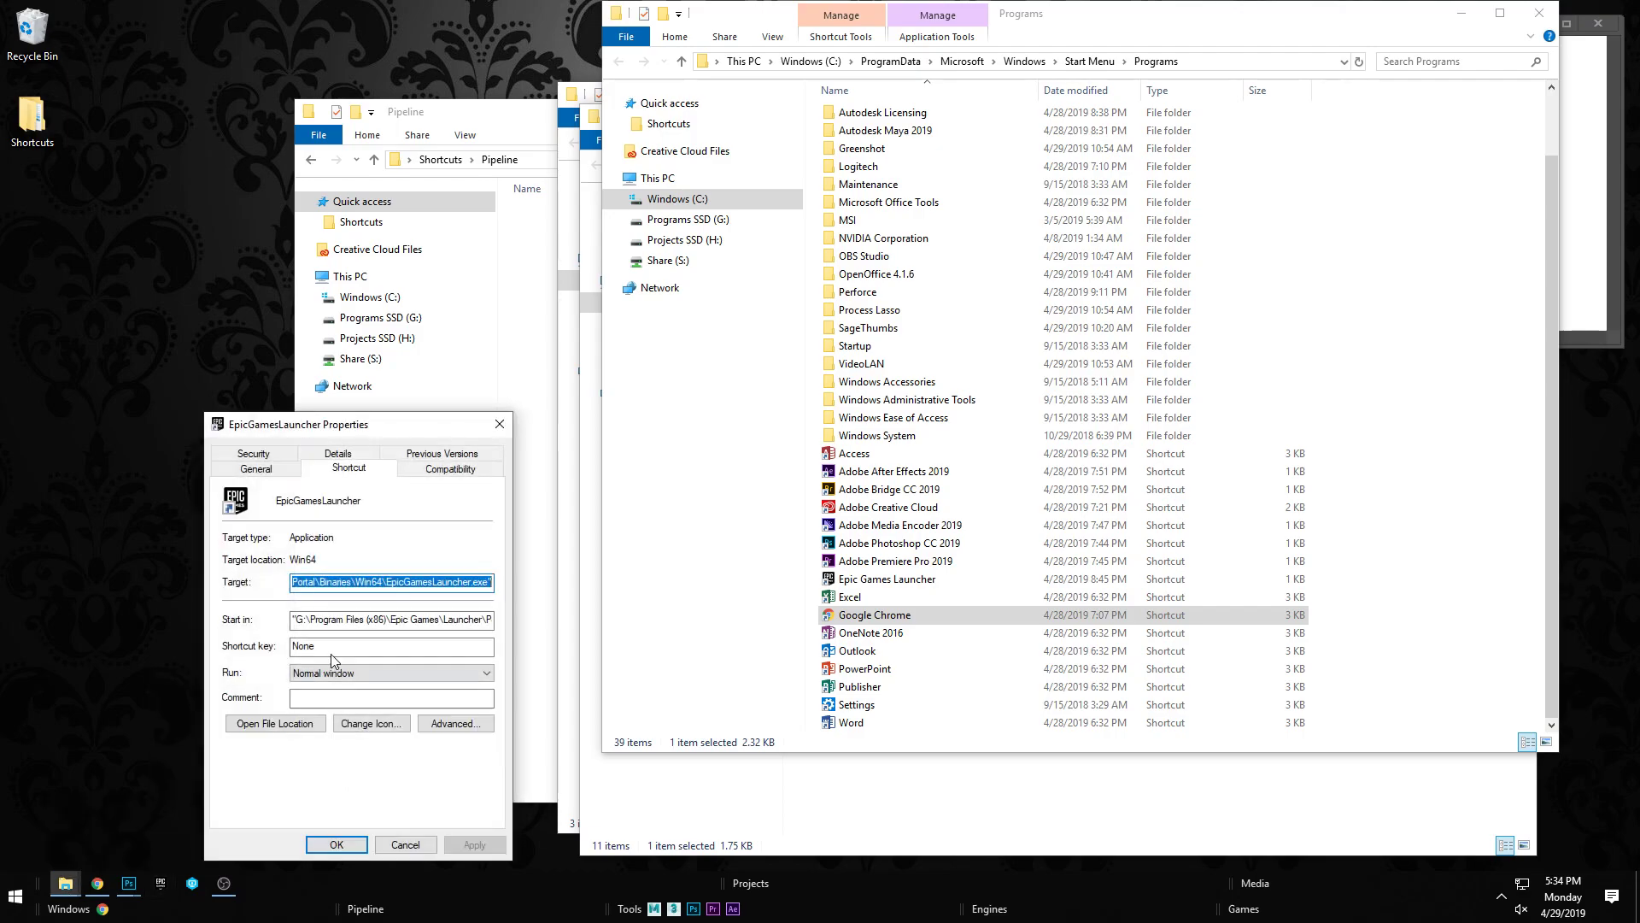
click(274, 724)
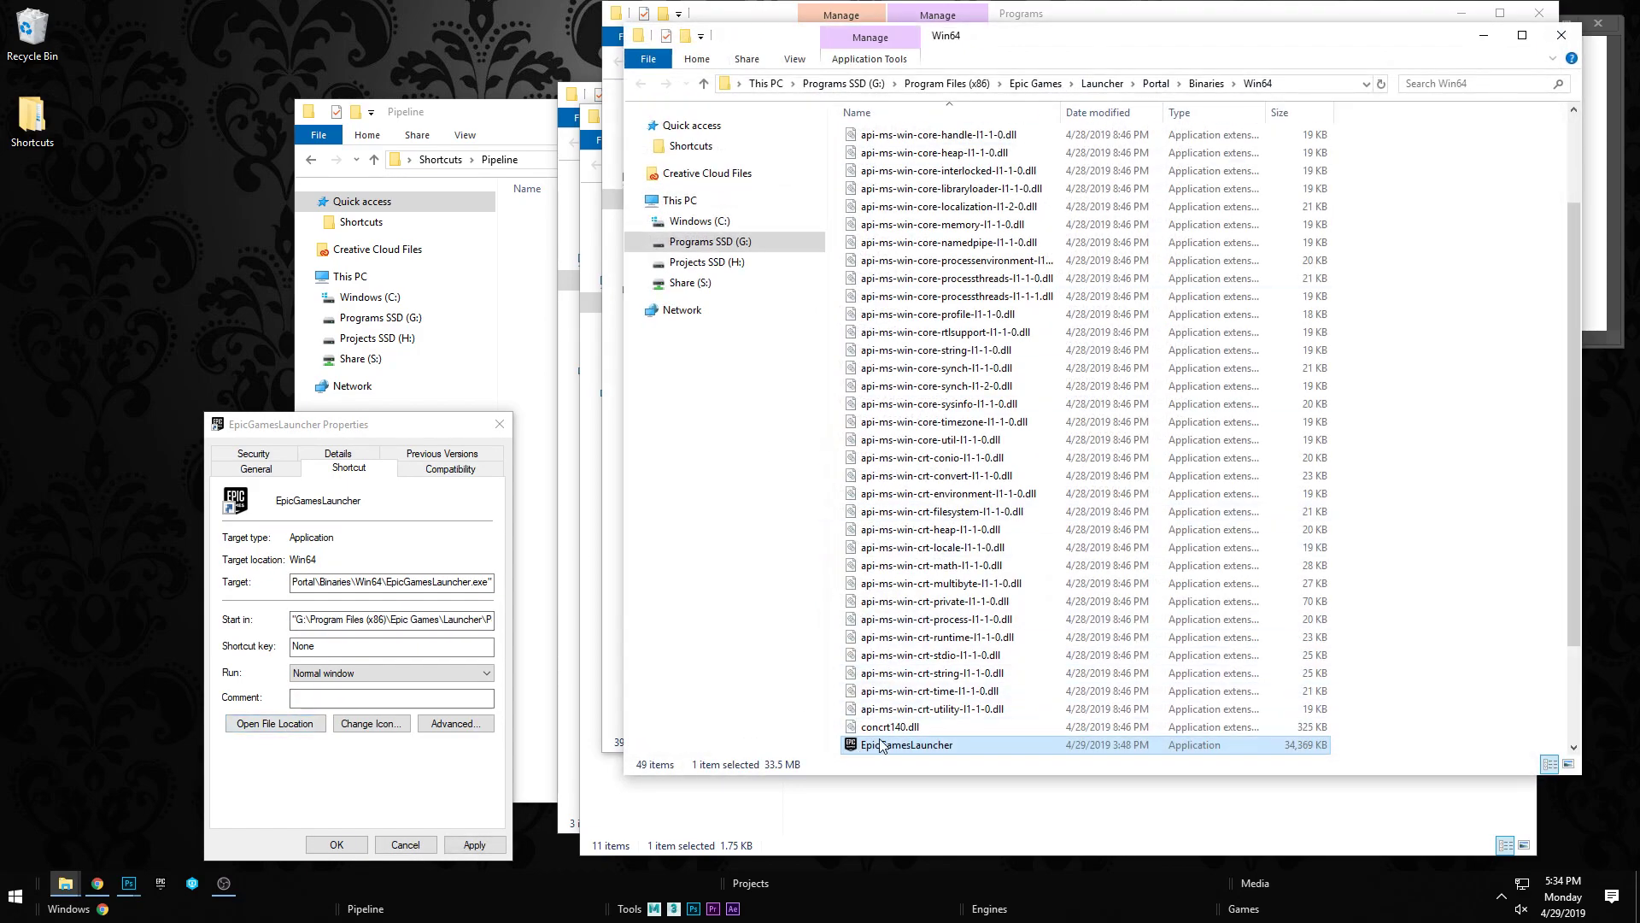
double_click(889, 745)
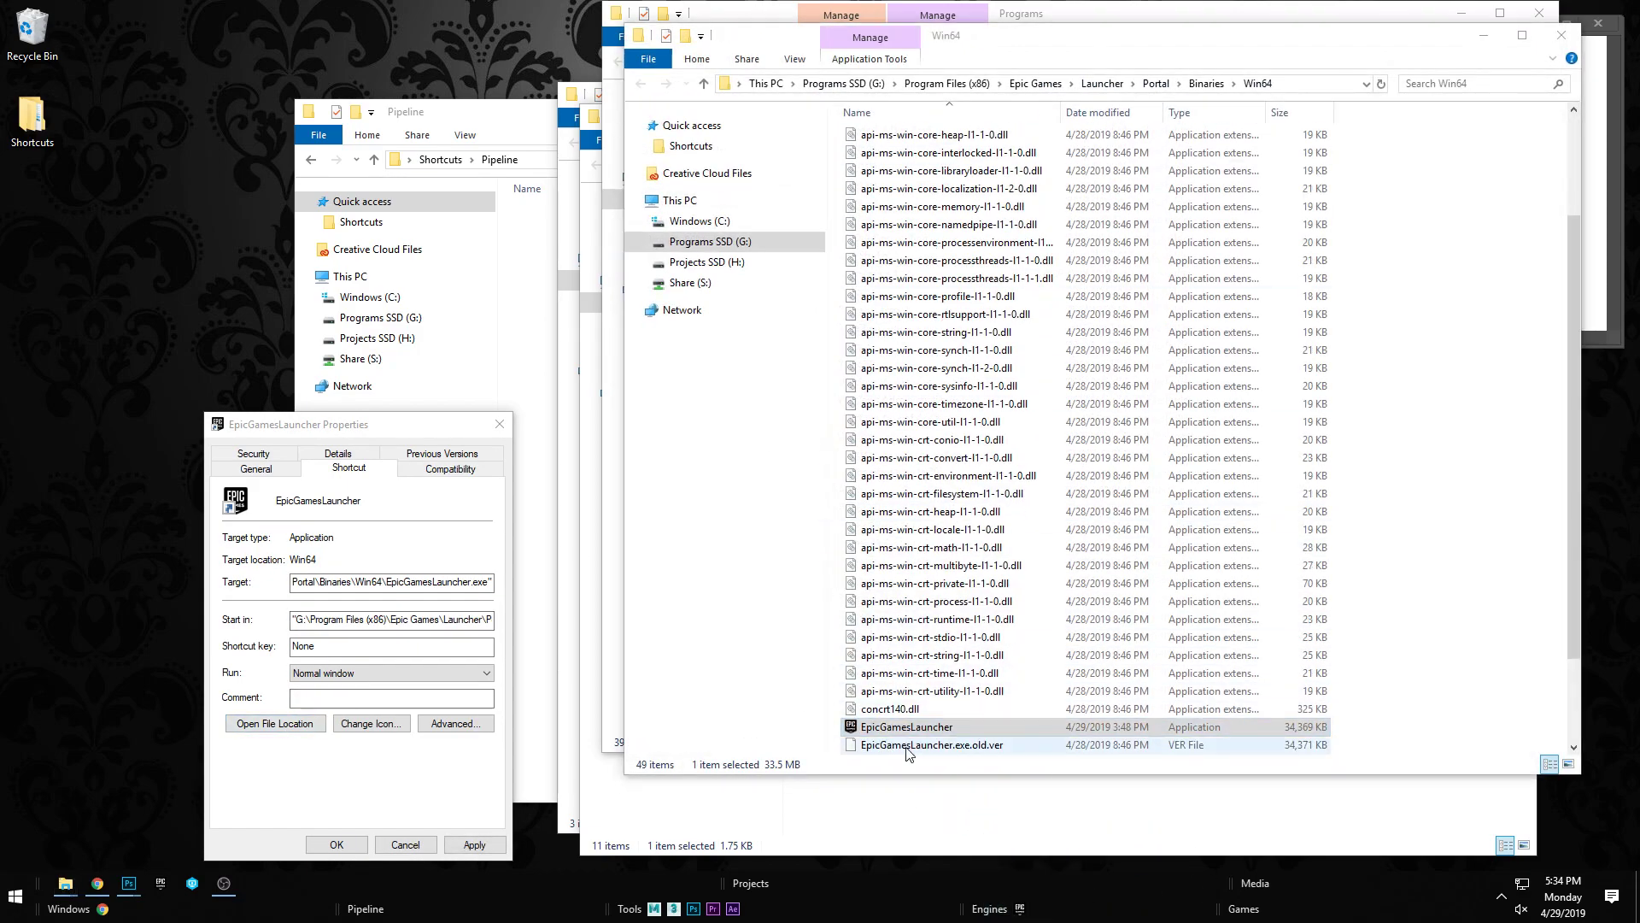
click(405, 845)
Step: Open the pinned P4V's file location through its properties and add p4v to the Pipeline toolbar
right_click(192, 883)
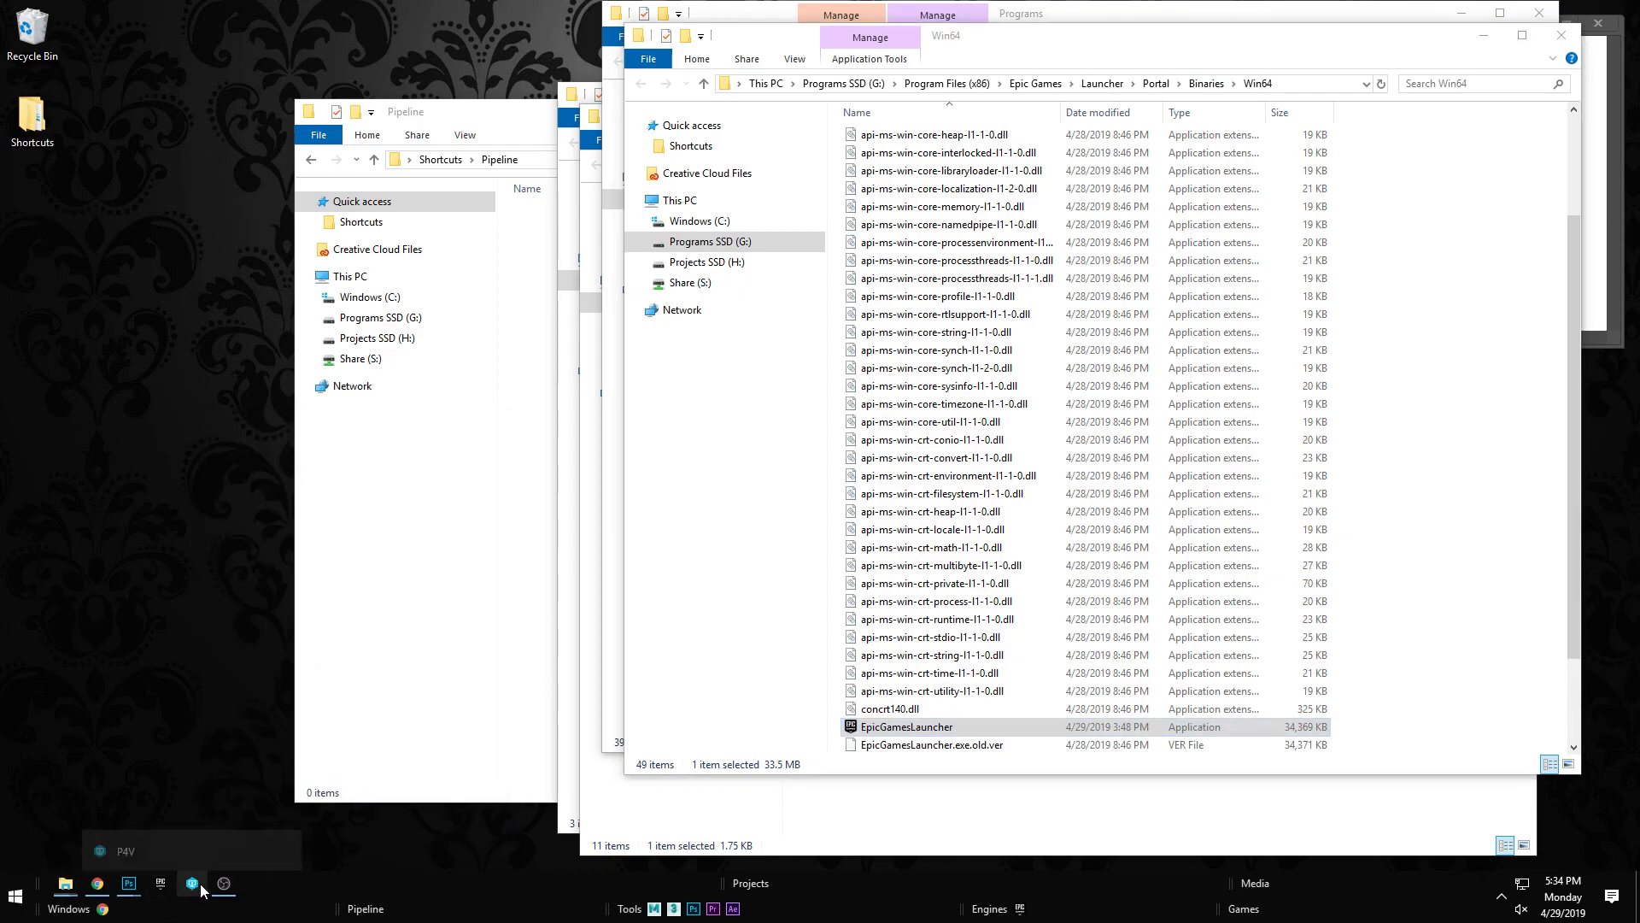
right_click(164, 818)
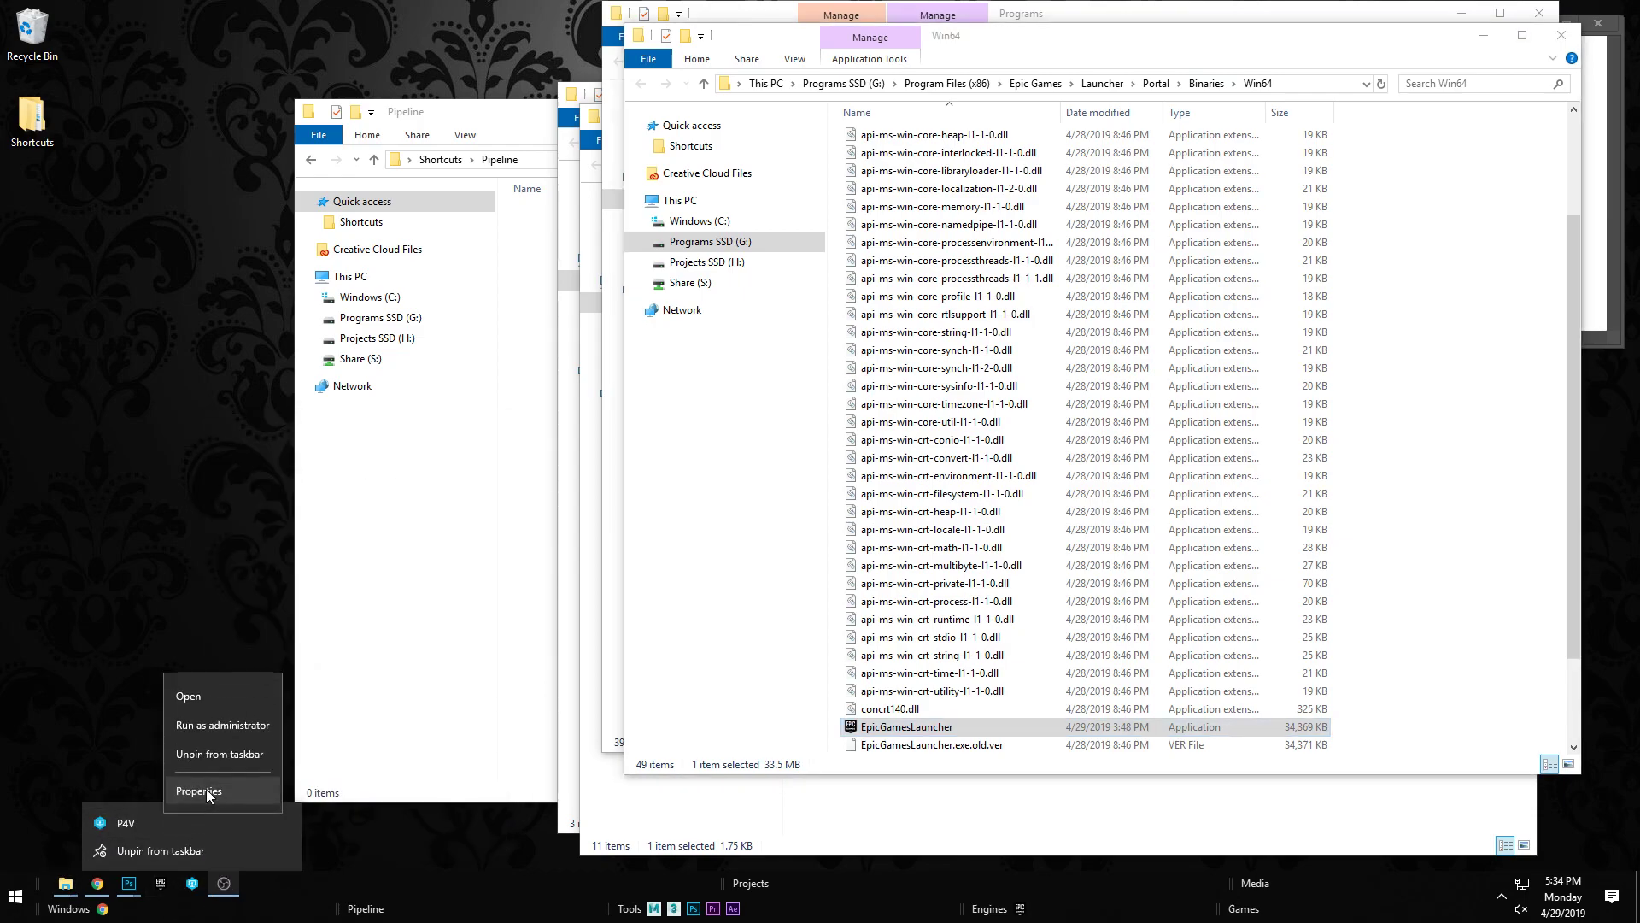
click(207, 788)
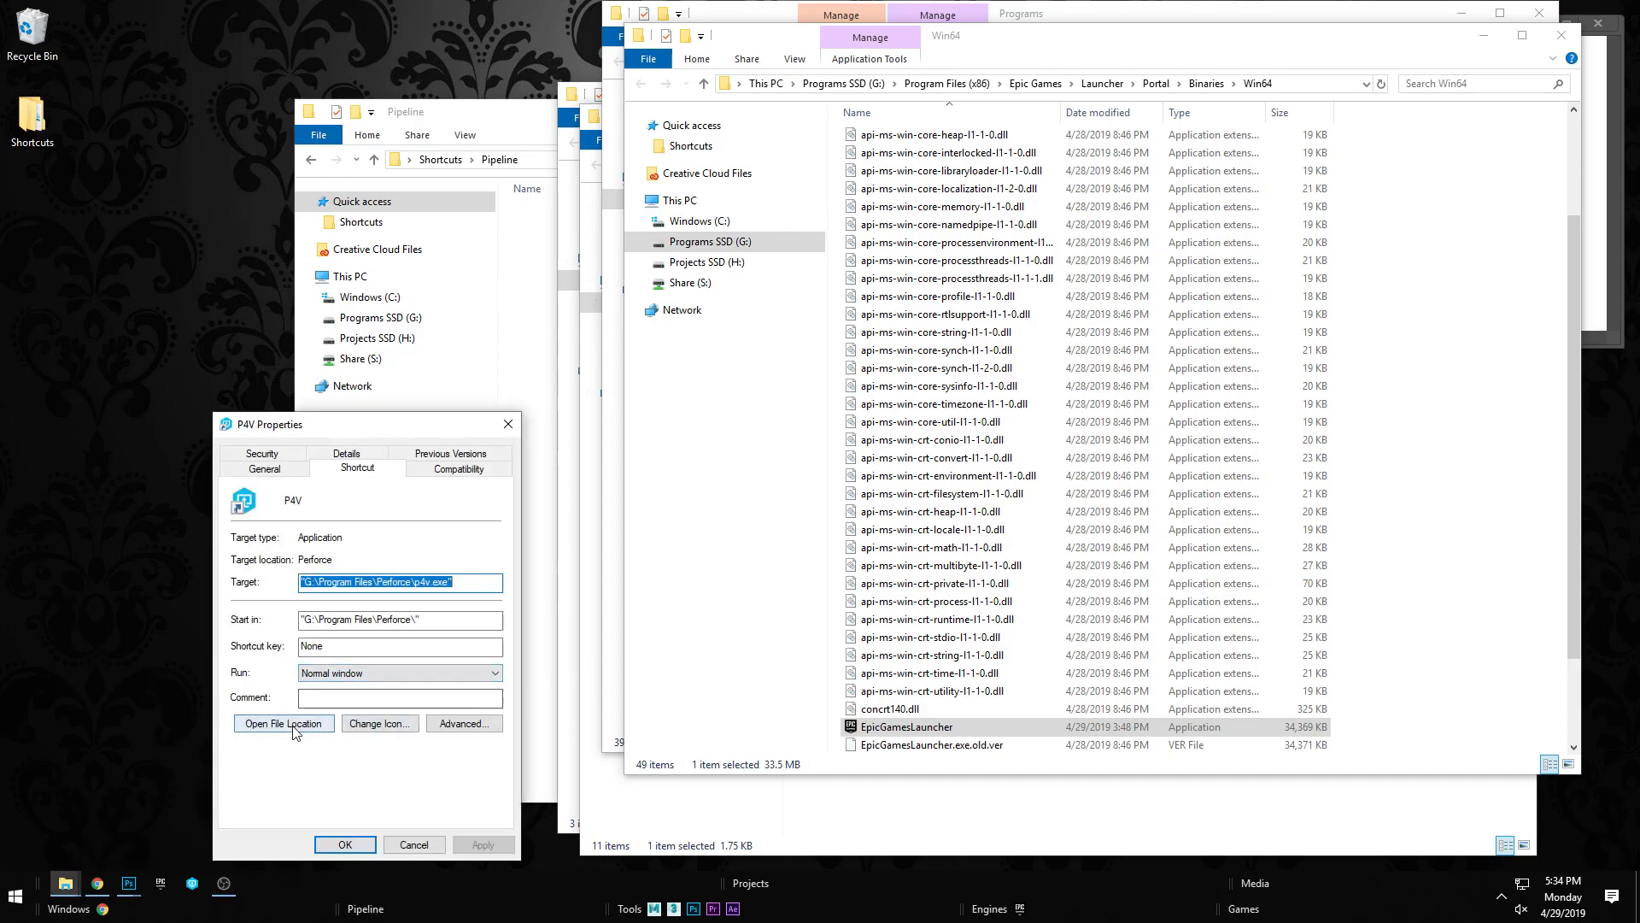
click(284, 724)
drag(892, 395, 389, 901)
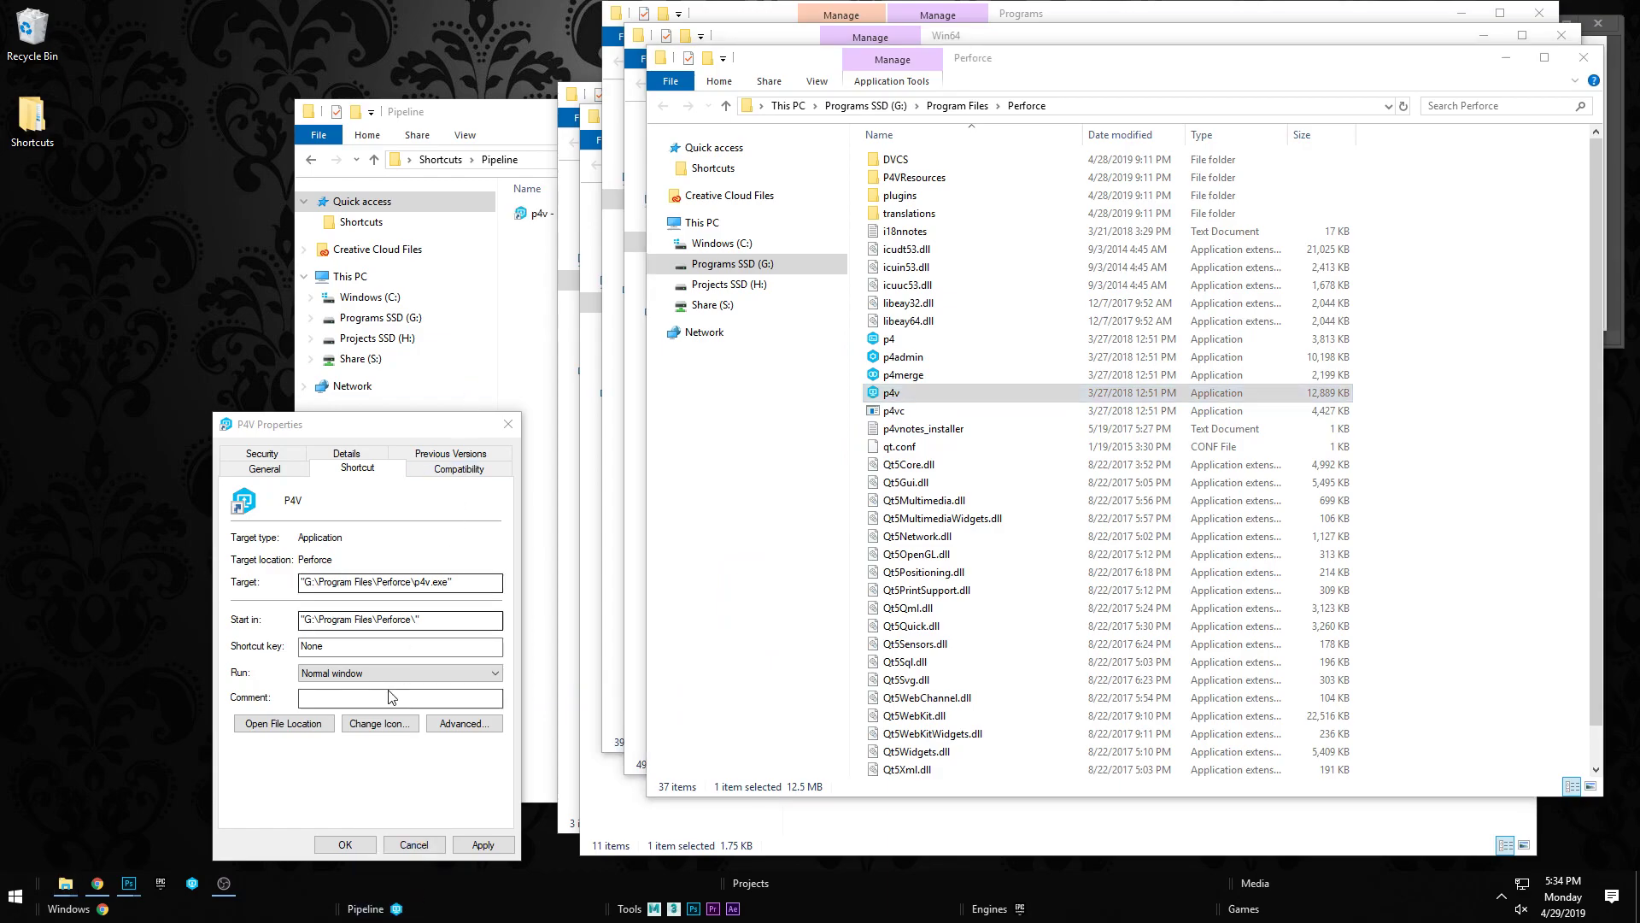
Step: Open the file location of OBS Studio (32bit) through its properties and pick the obs32 application
right_click(225, 883)
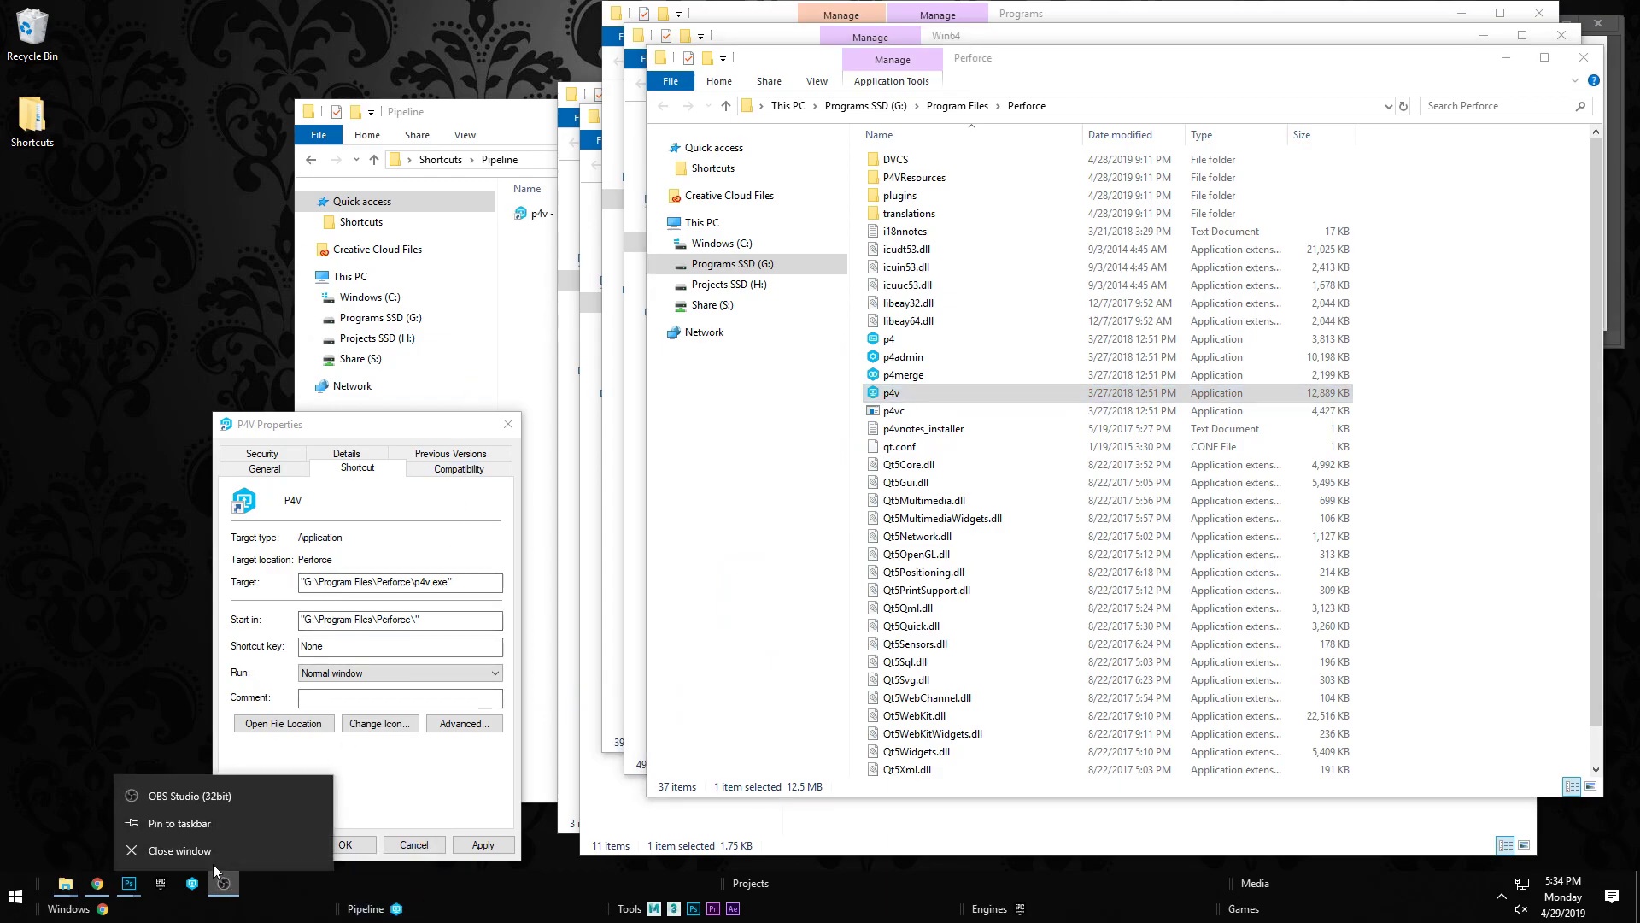
right_click(229, 789)
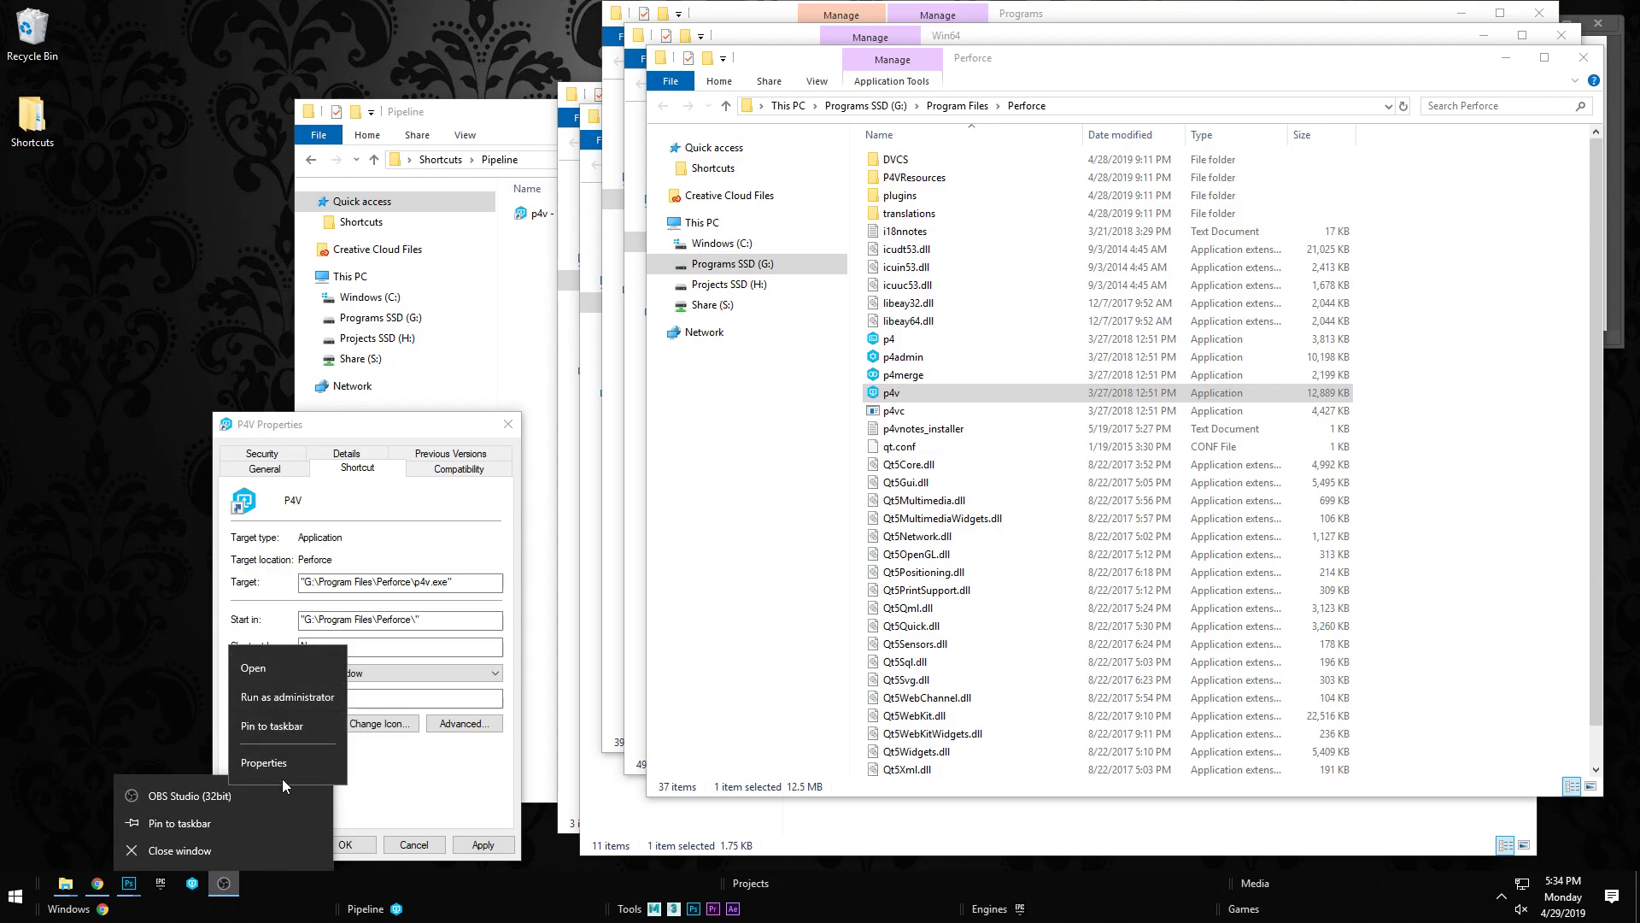
click(275, 763)
click(388, 730)
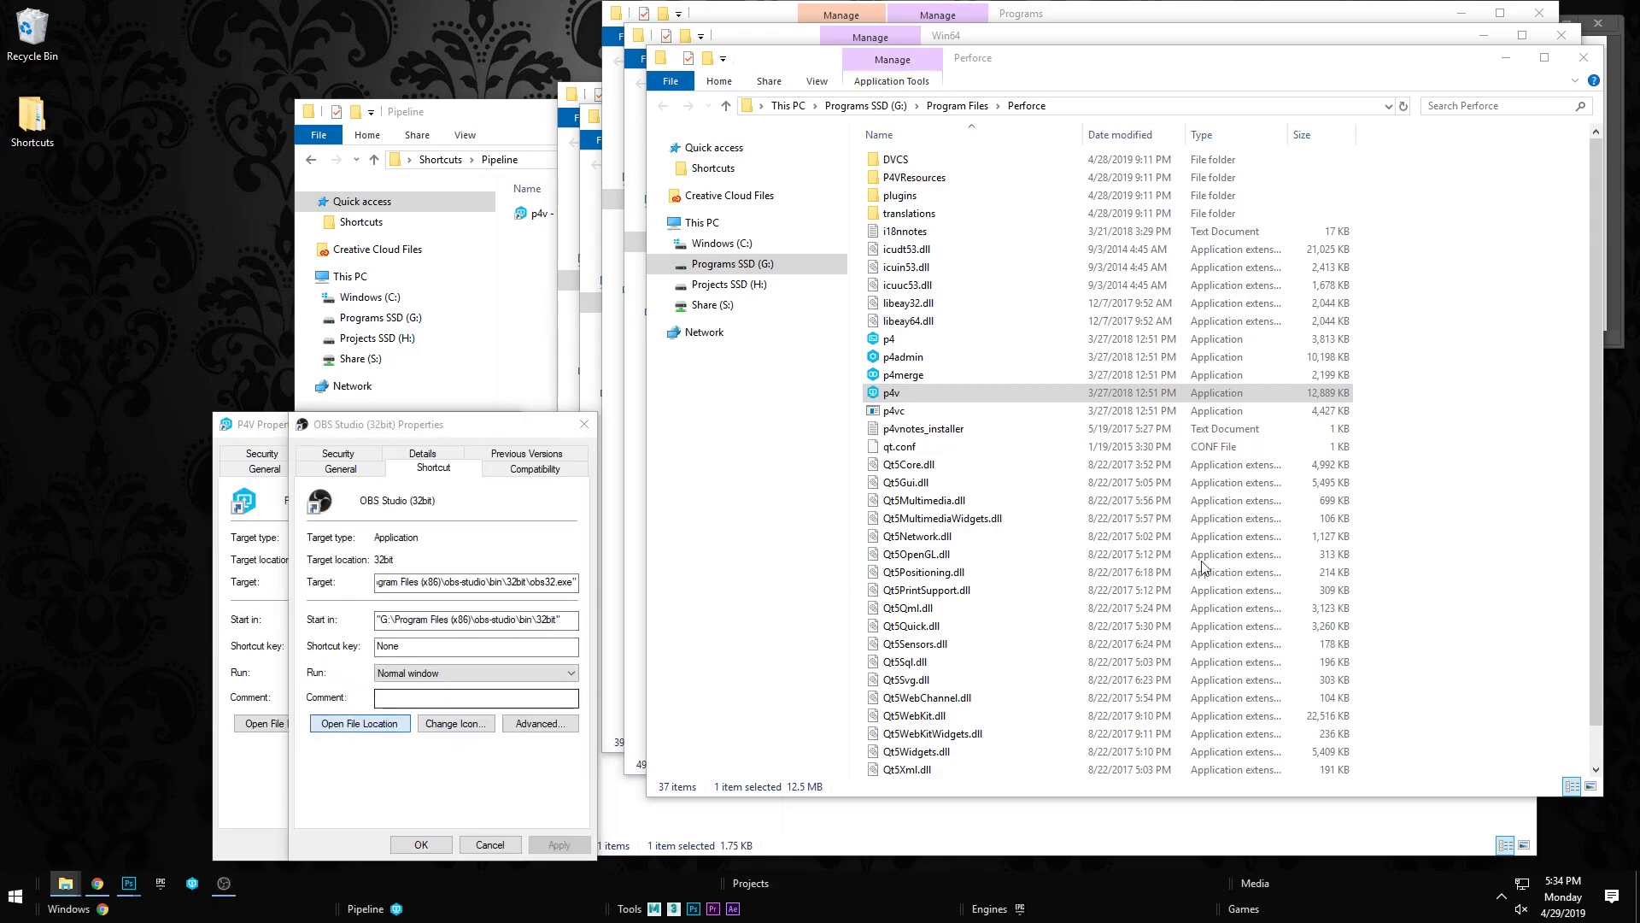
drag(919, 615, 1062, 634)
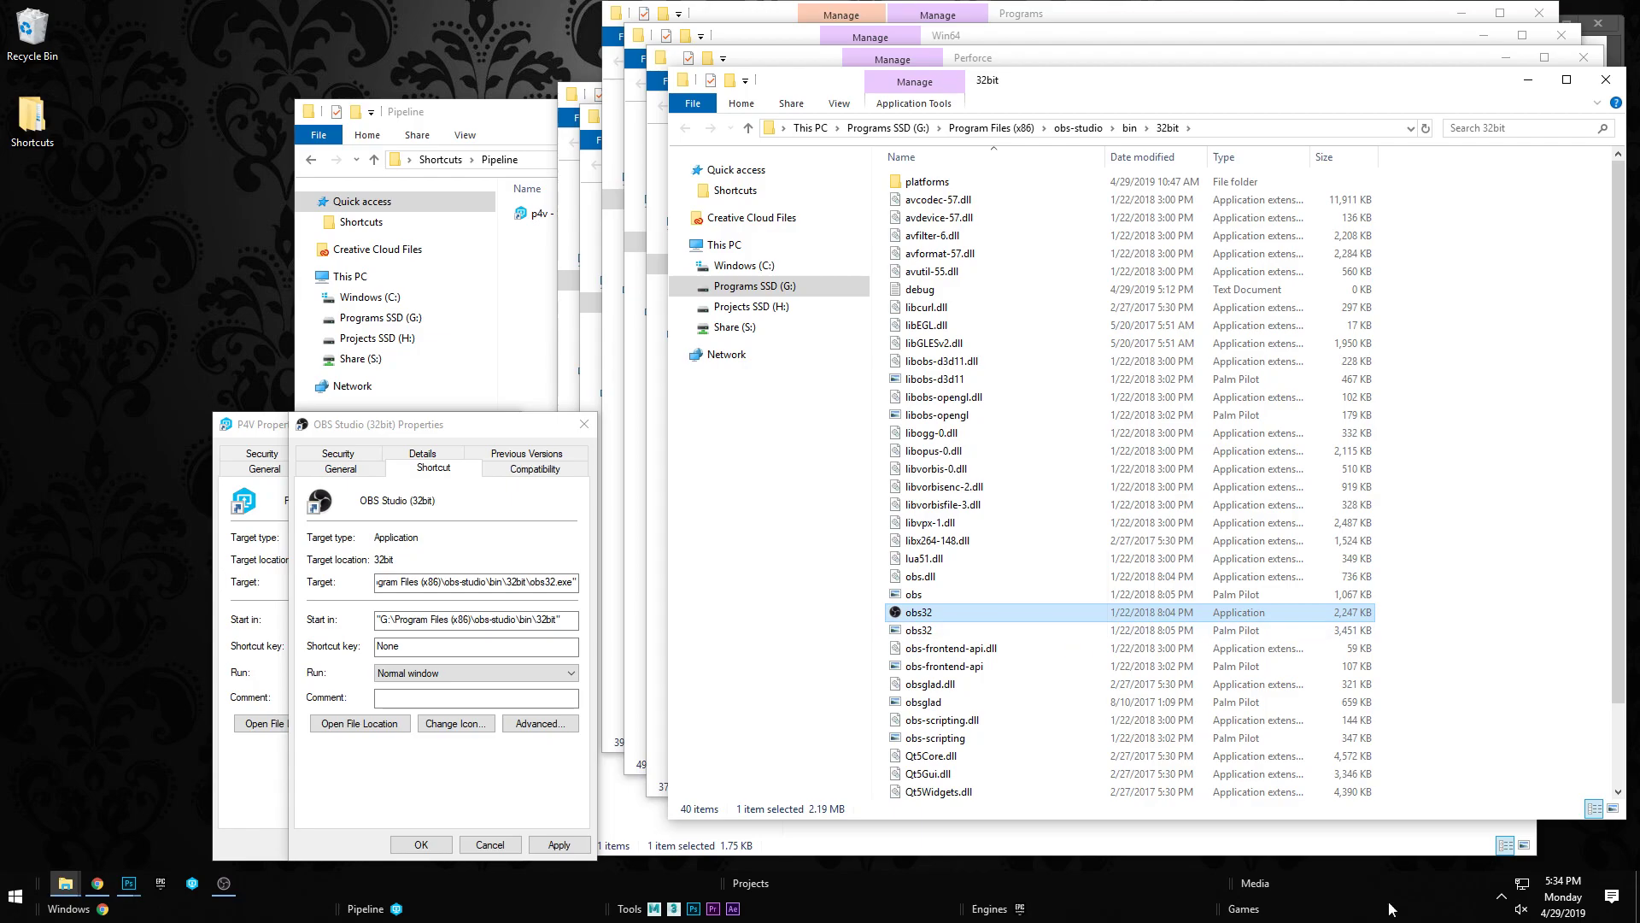
Step: Add the Utilities folder from Shortcuts as a new taskbar toolbar and place it between Tools and Engines
right_click(1371, 903)
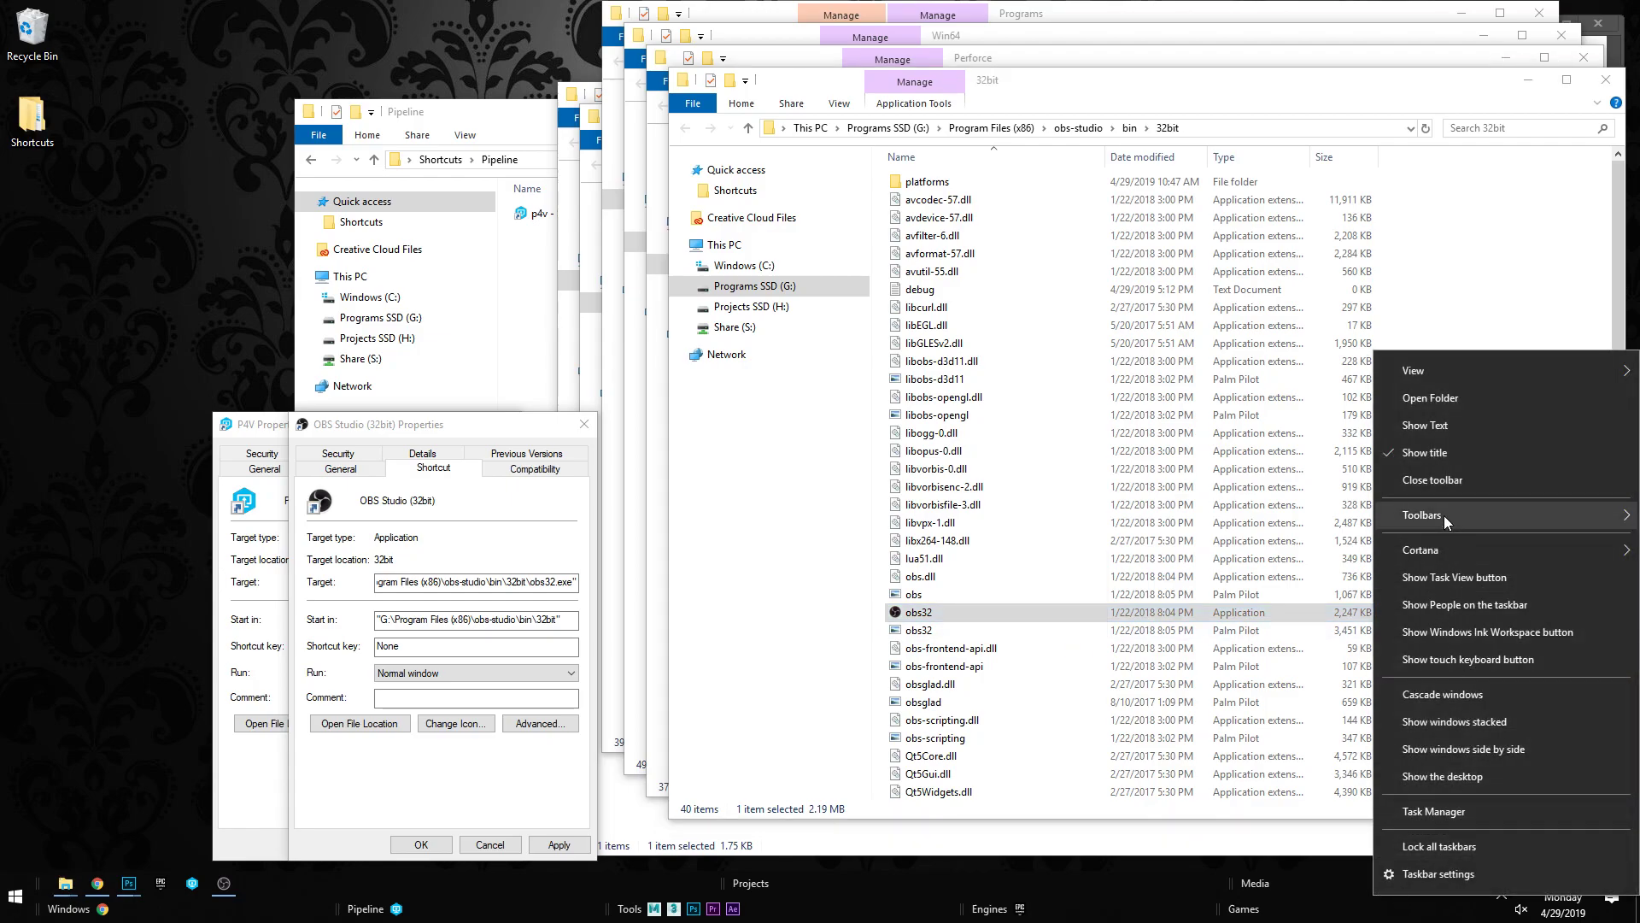
mouse_move(1443, 515)
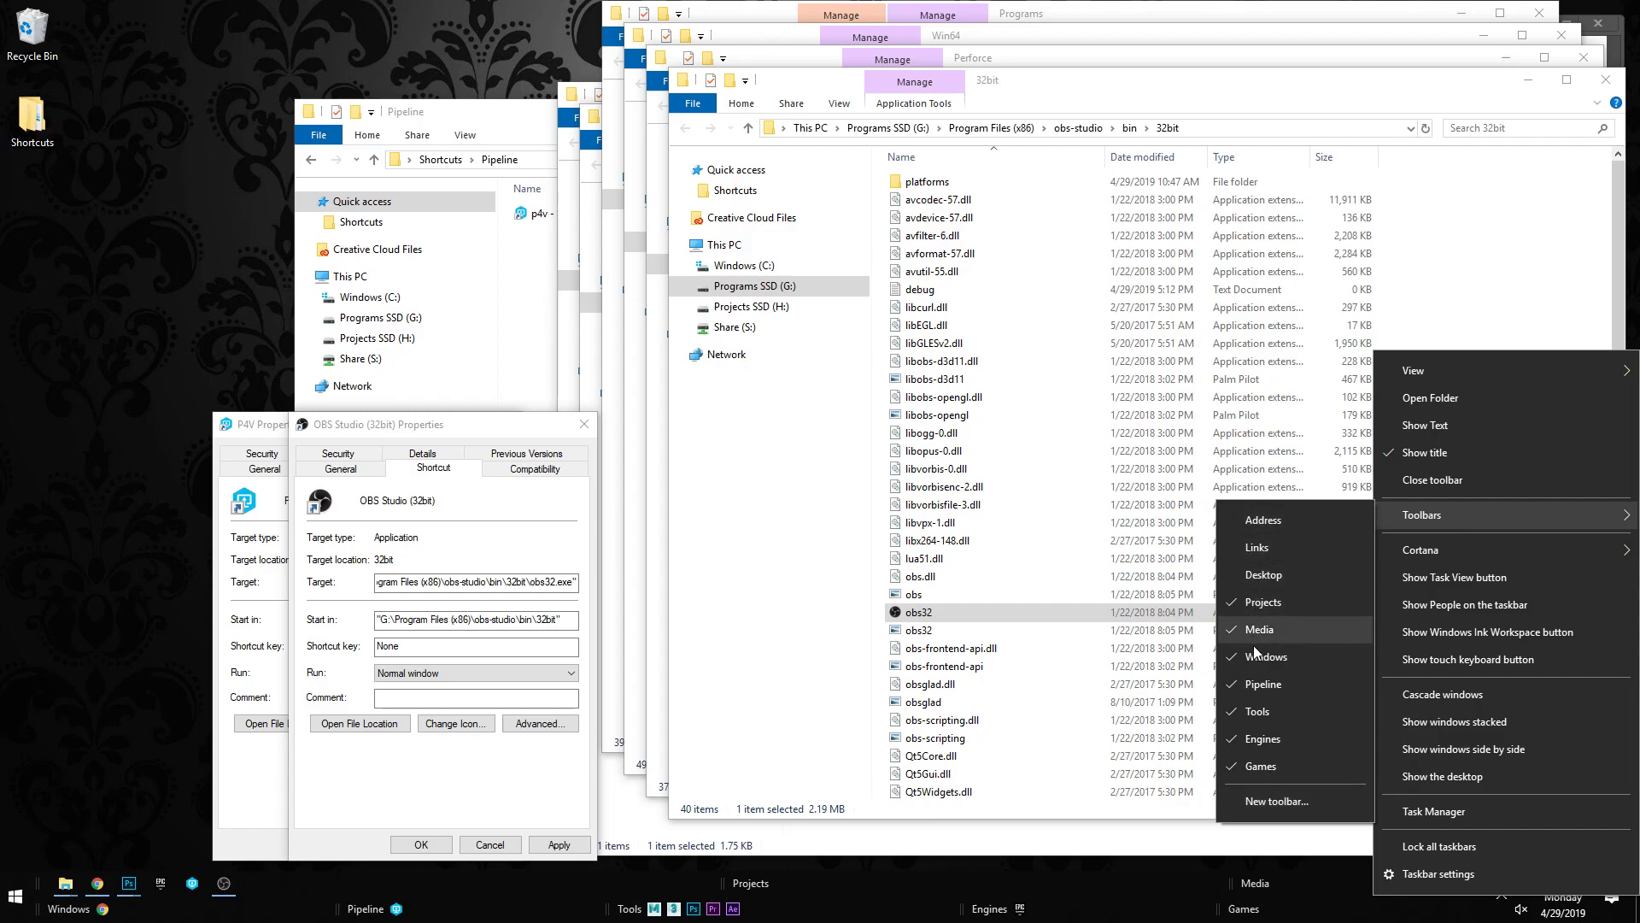
click(1273, 803)
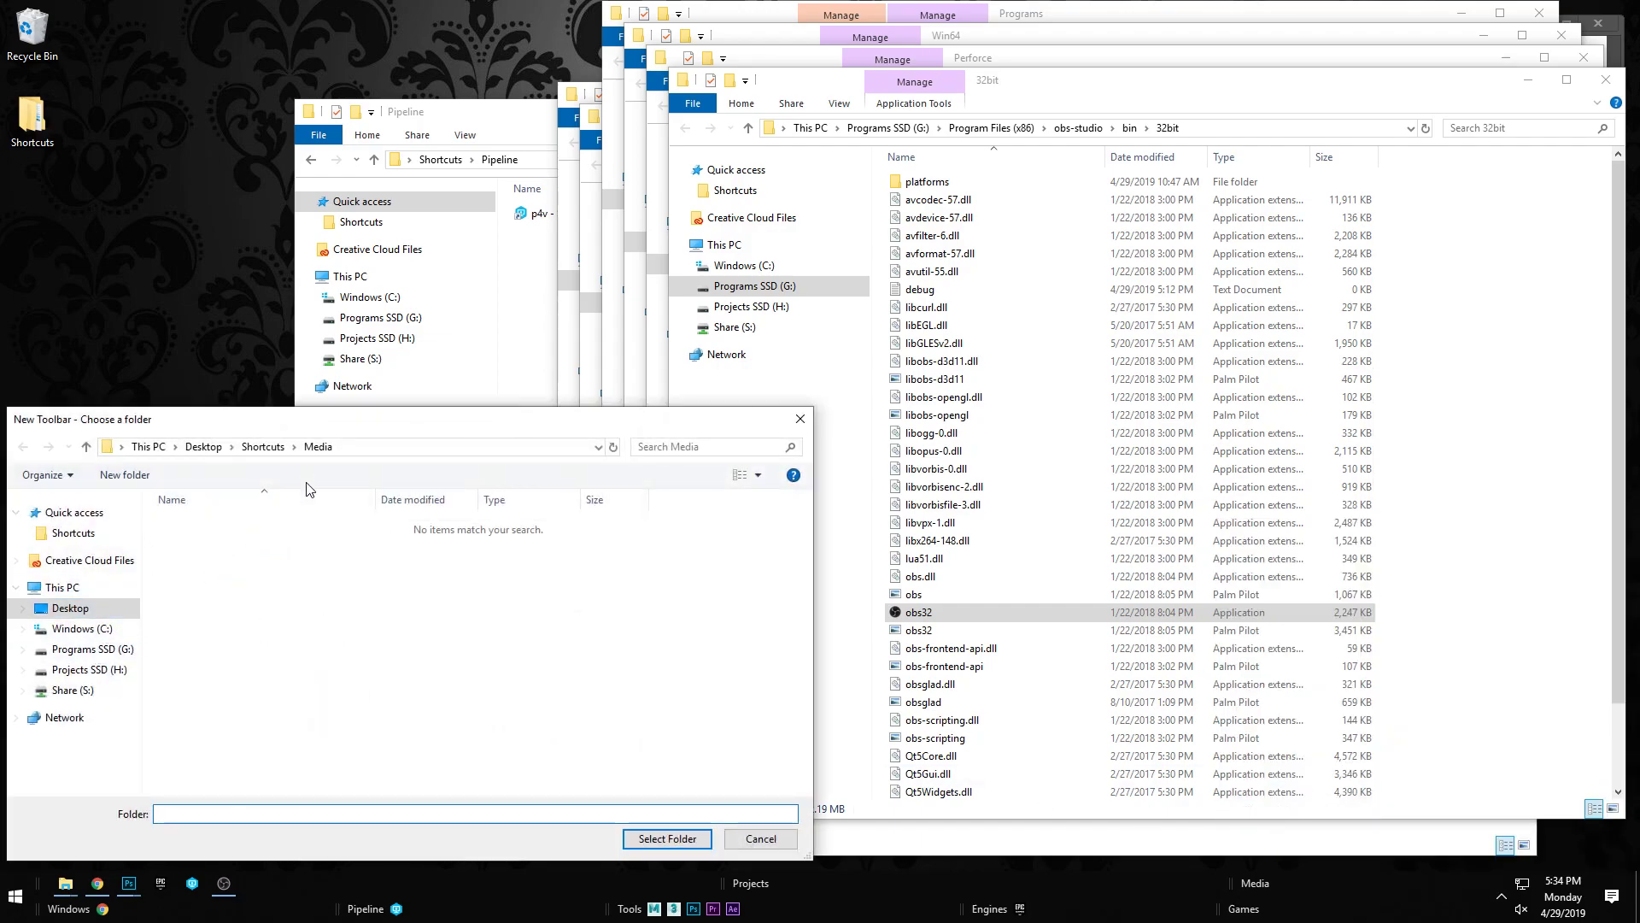
click(262, 446)
click(207, 649)
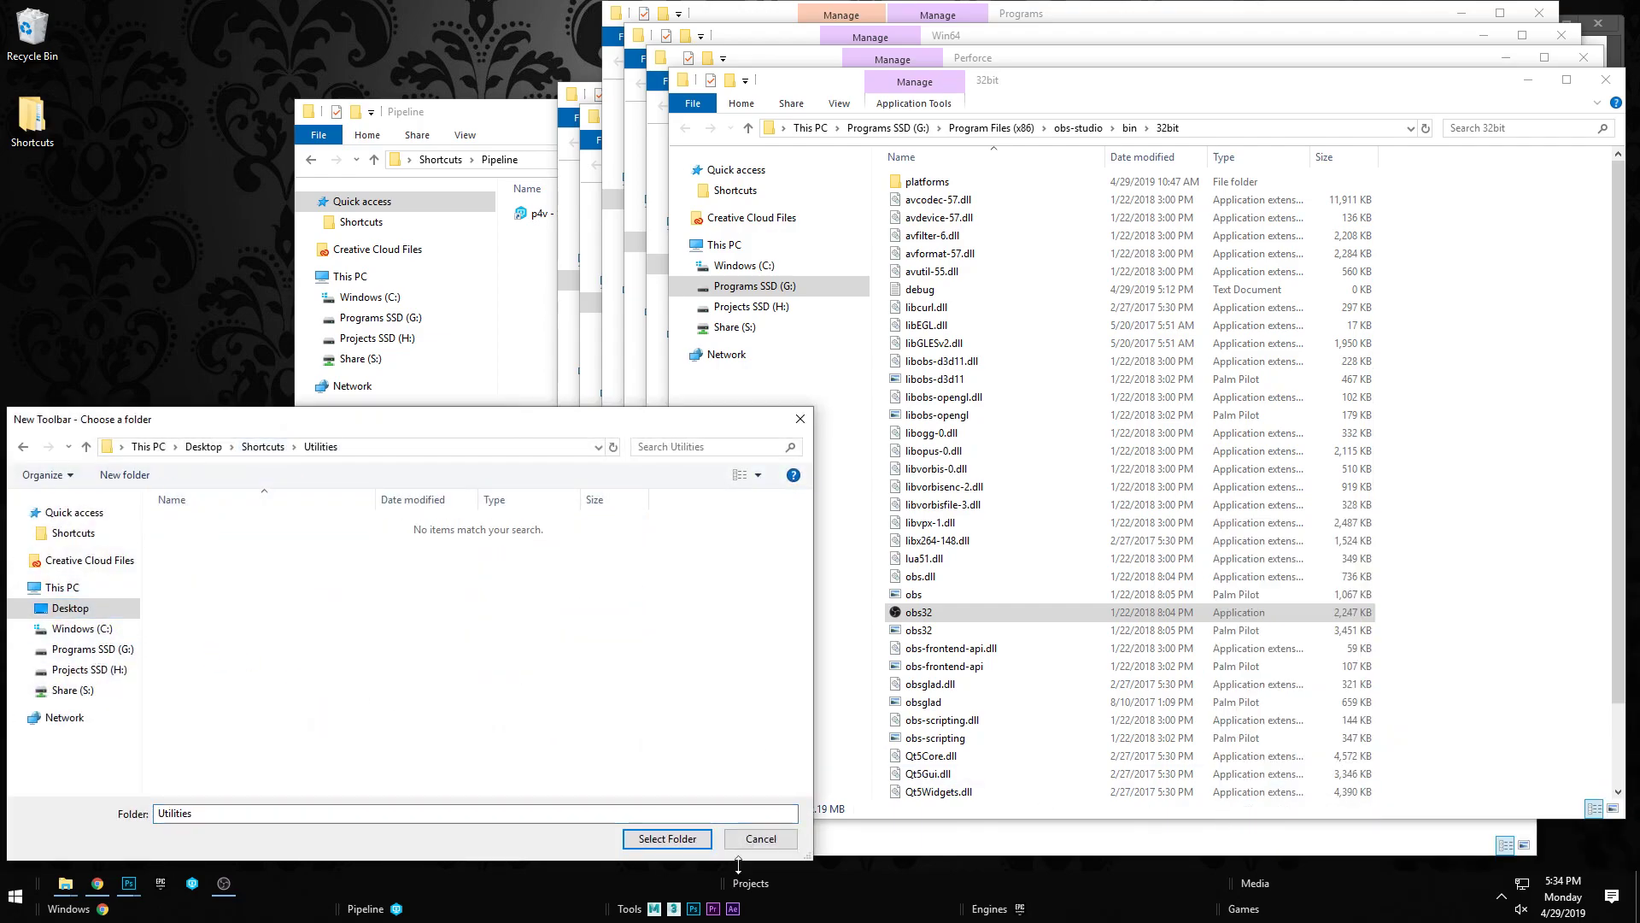
click(668, 838)
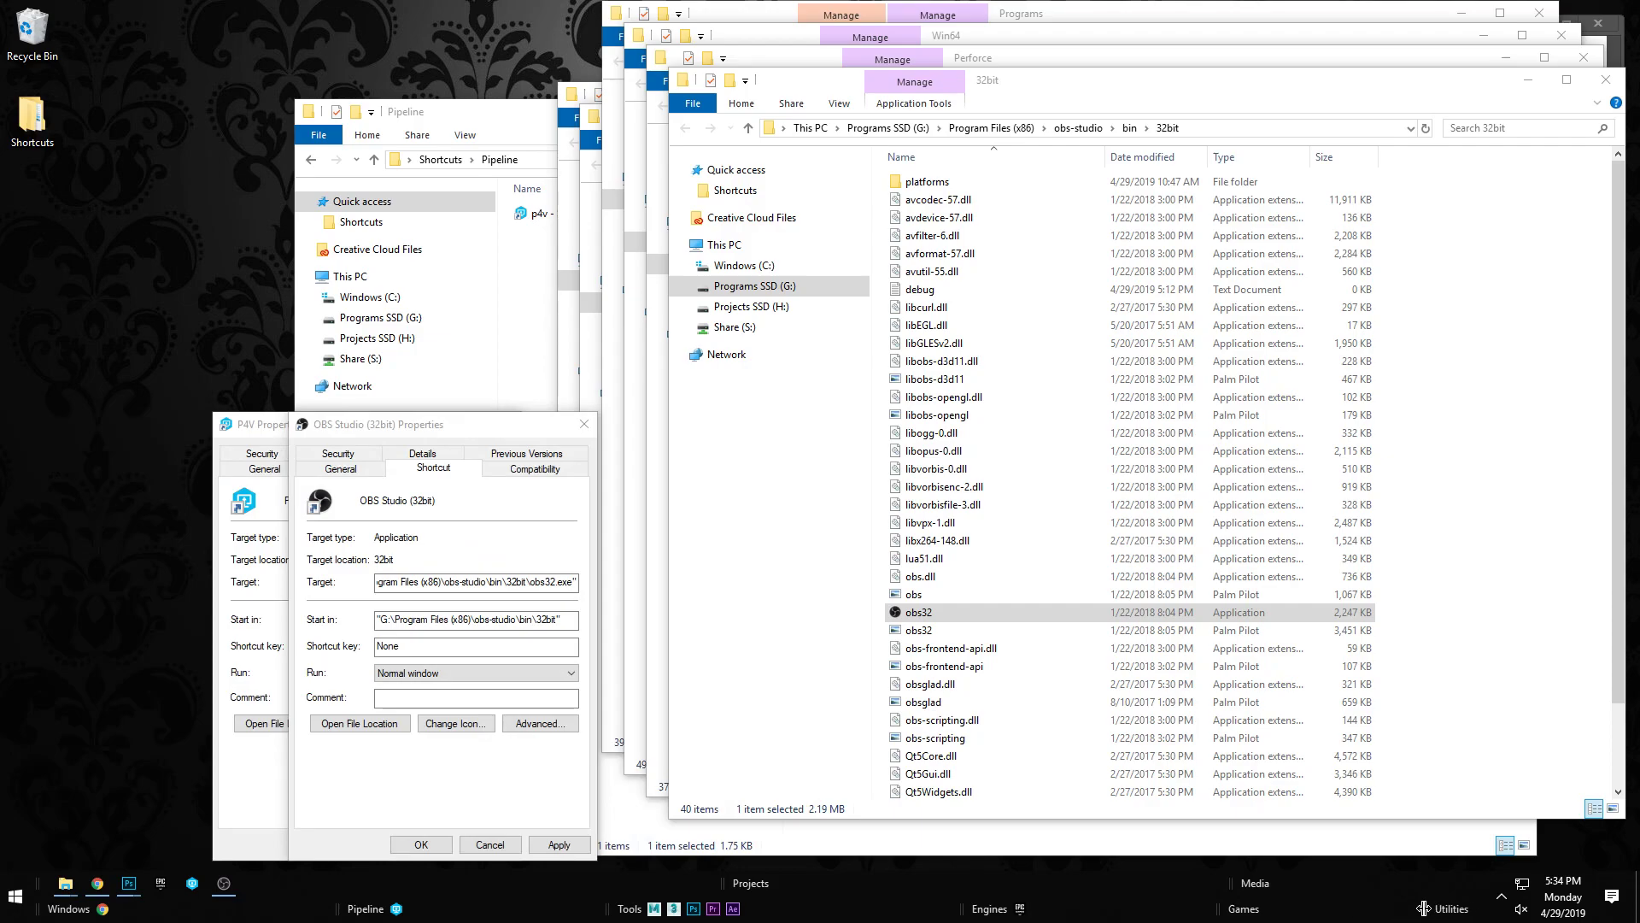
drag(1390, 913, 1197, 874)
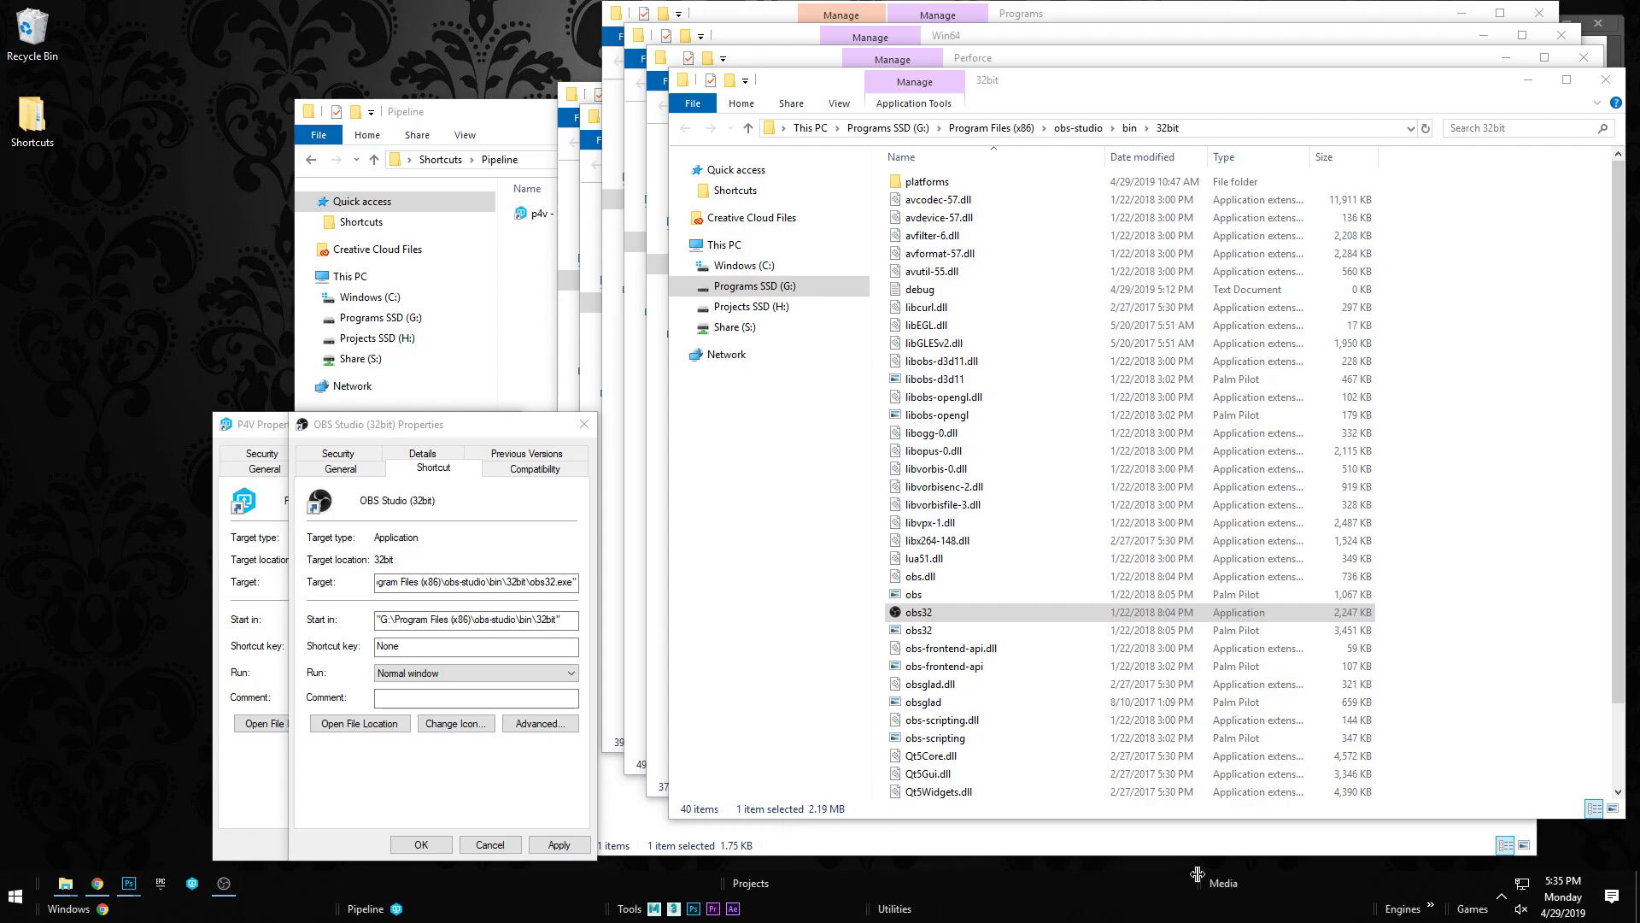
drag(1371, 917, 1100, 910)
Step: Turn off the Utilities toolbar's text labels and add obs32 to it as a shortcut
right_click(870, 912)
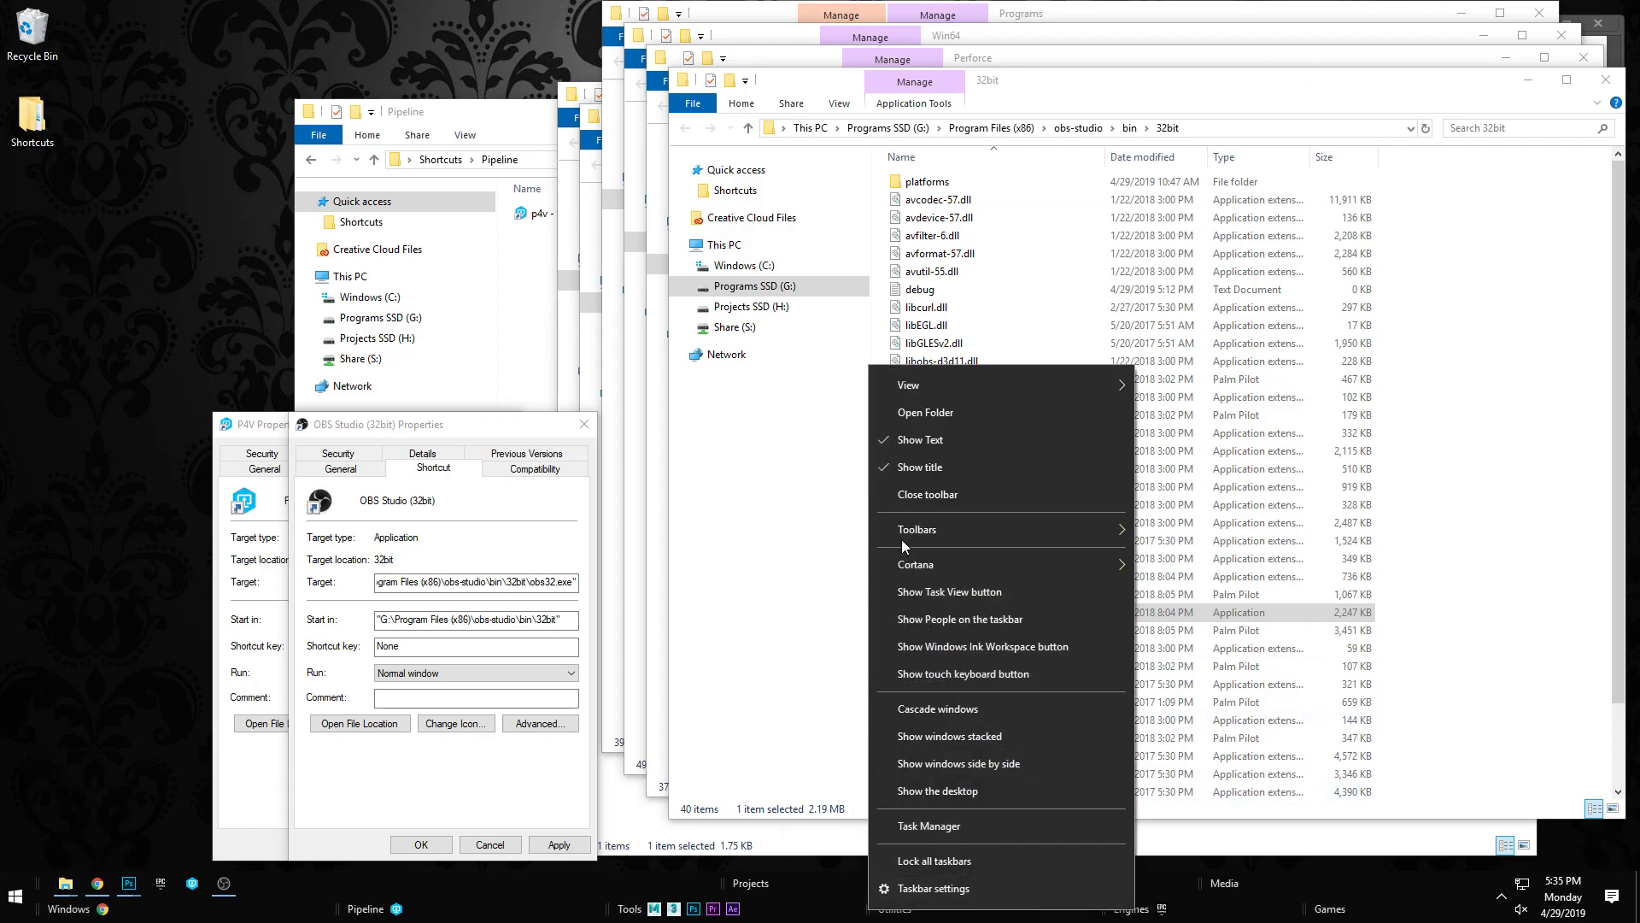
click(917, 442)
drag(914, 612, 970, 918)
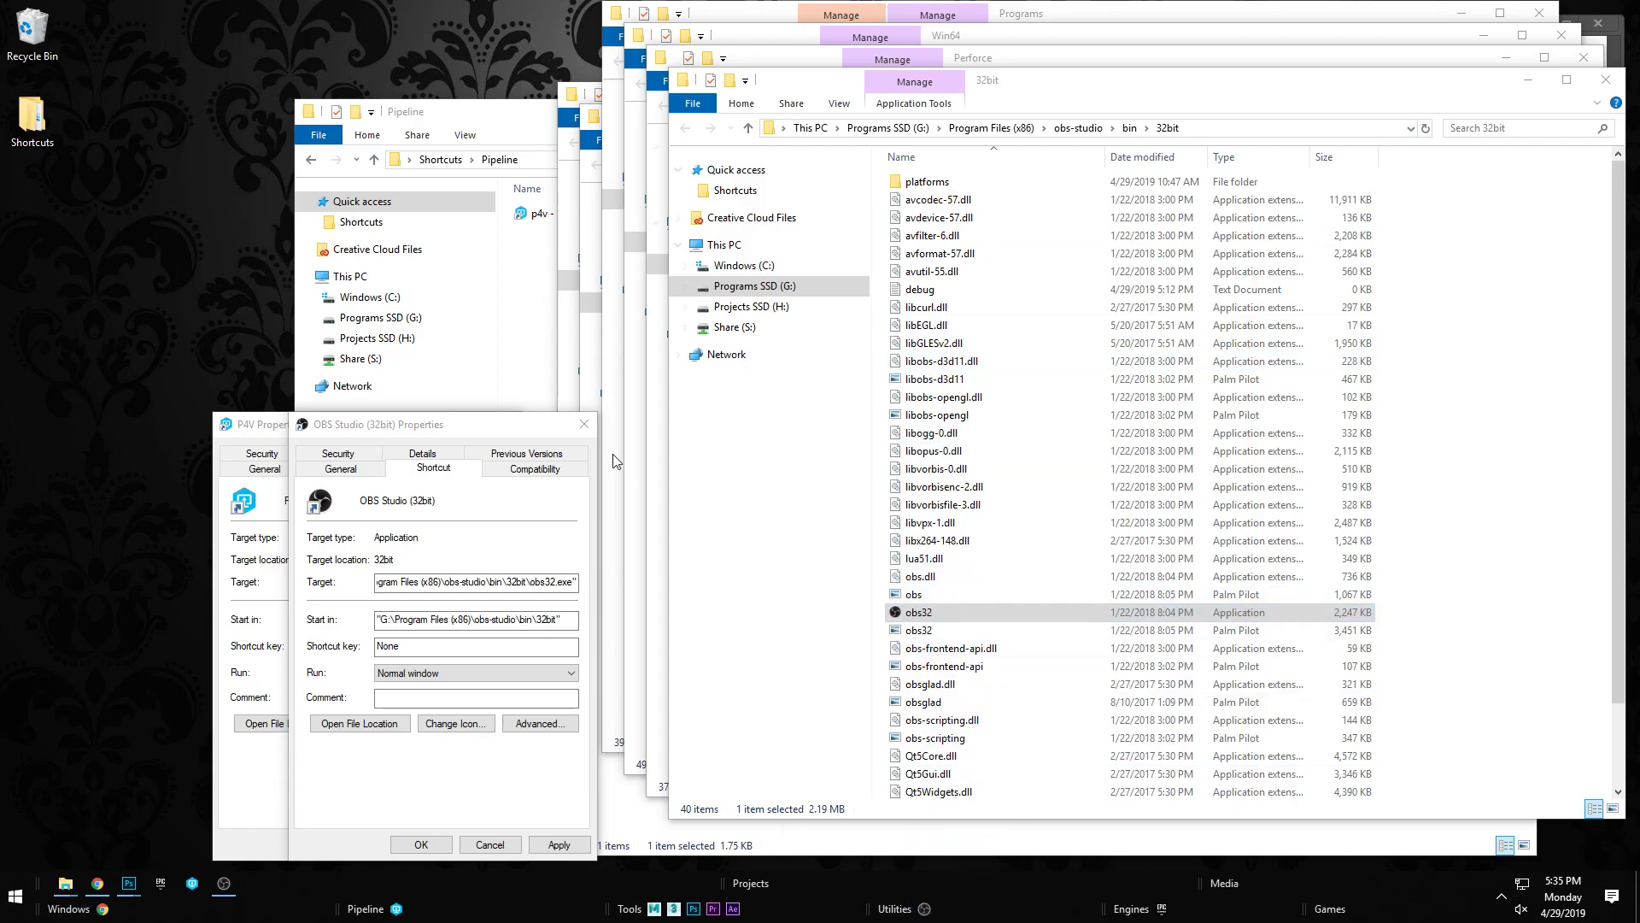
Step: Close the OBS Studio and P4V properties and all program folder windows, leaving only the Pipeline folder window open
click(585, 424)
click(513, 425)
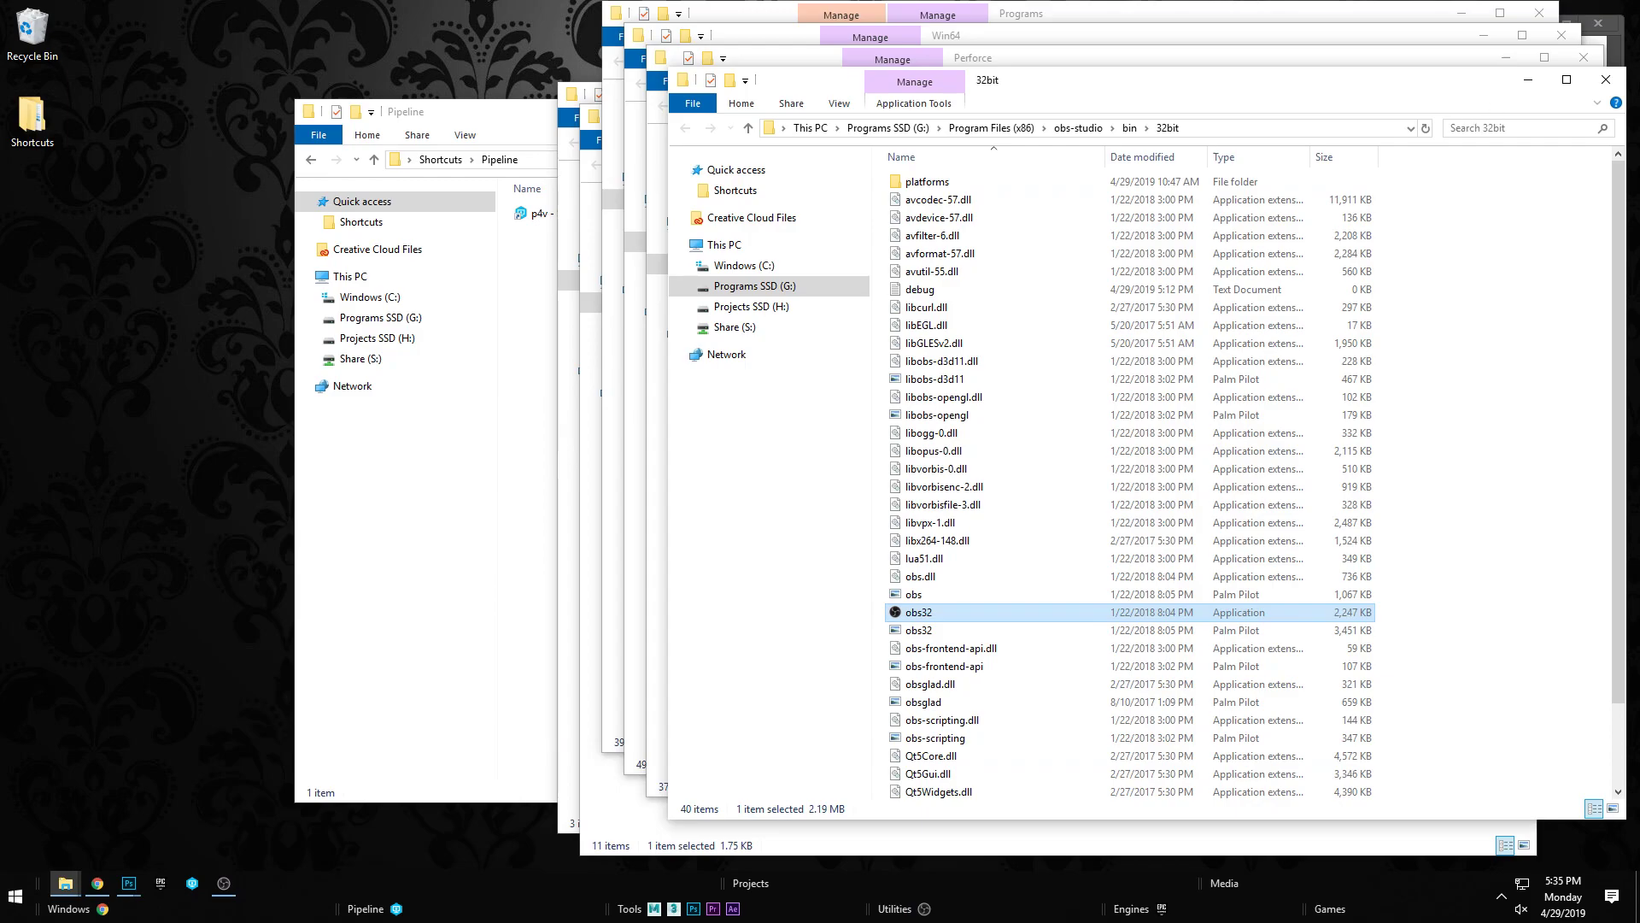
click(1606, 80)
click(1583, 57)
click(1562, 35)
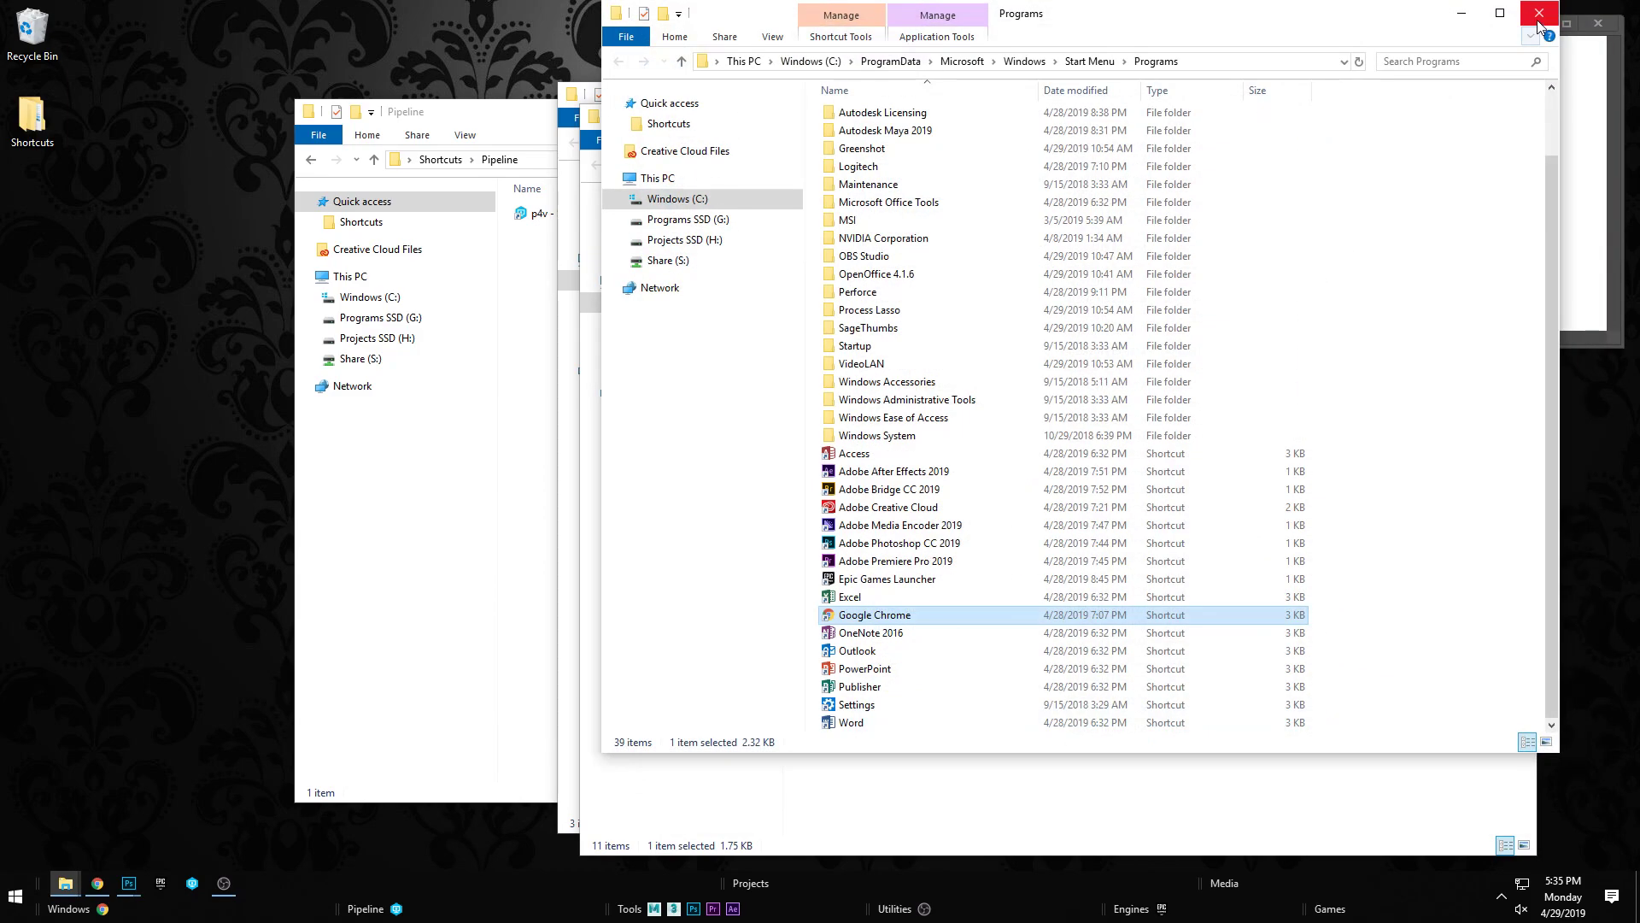
click(1540, 15)
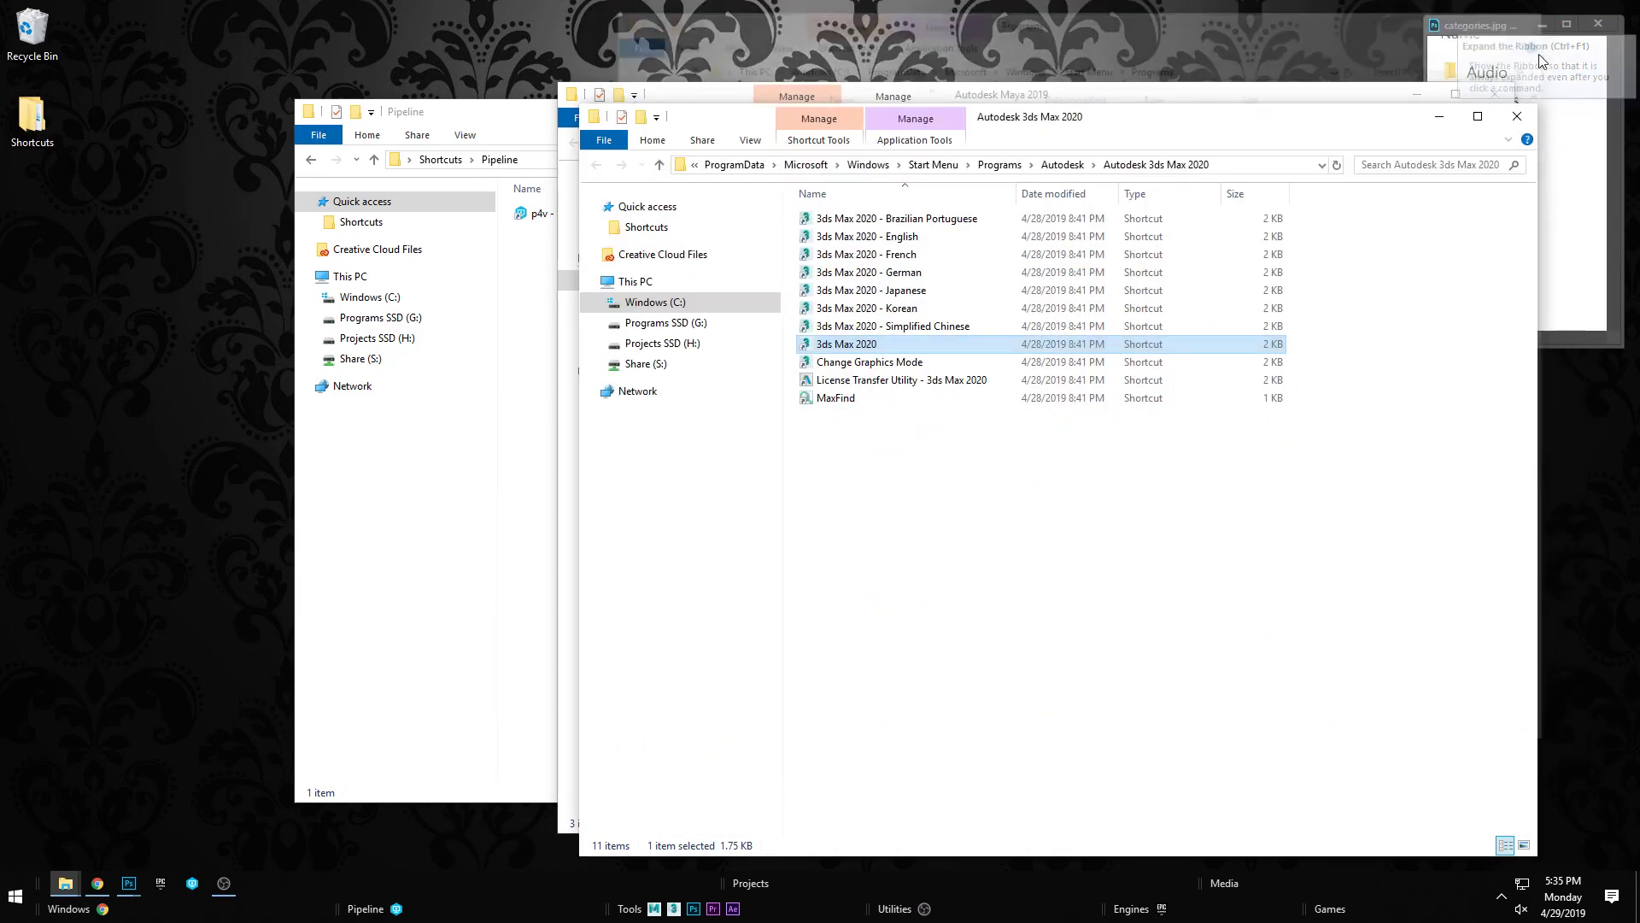
click(1517, 117)
click(1495, 95)
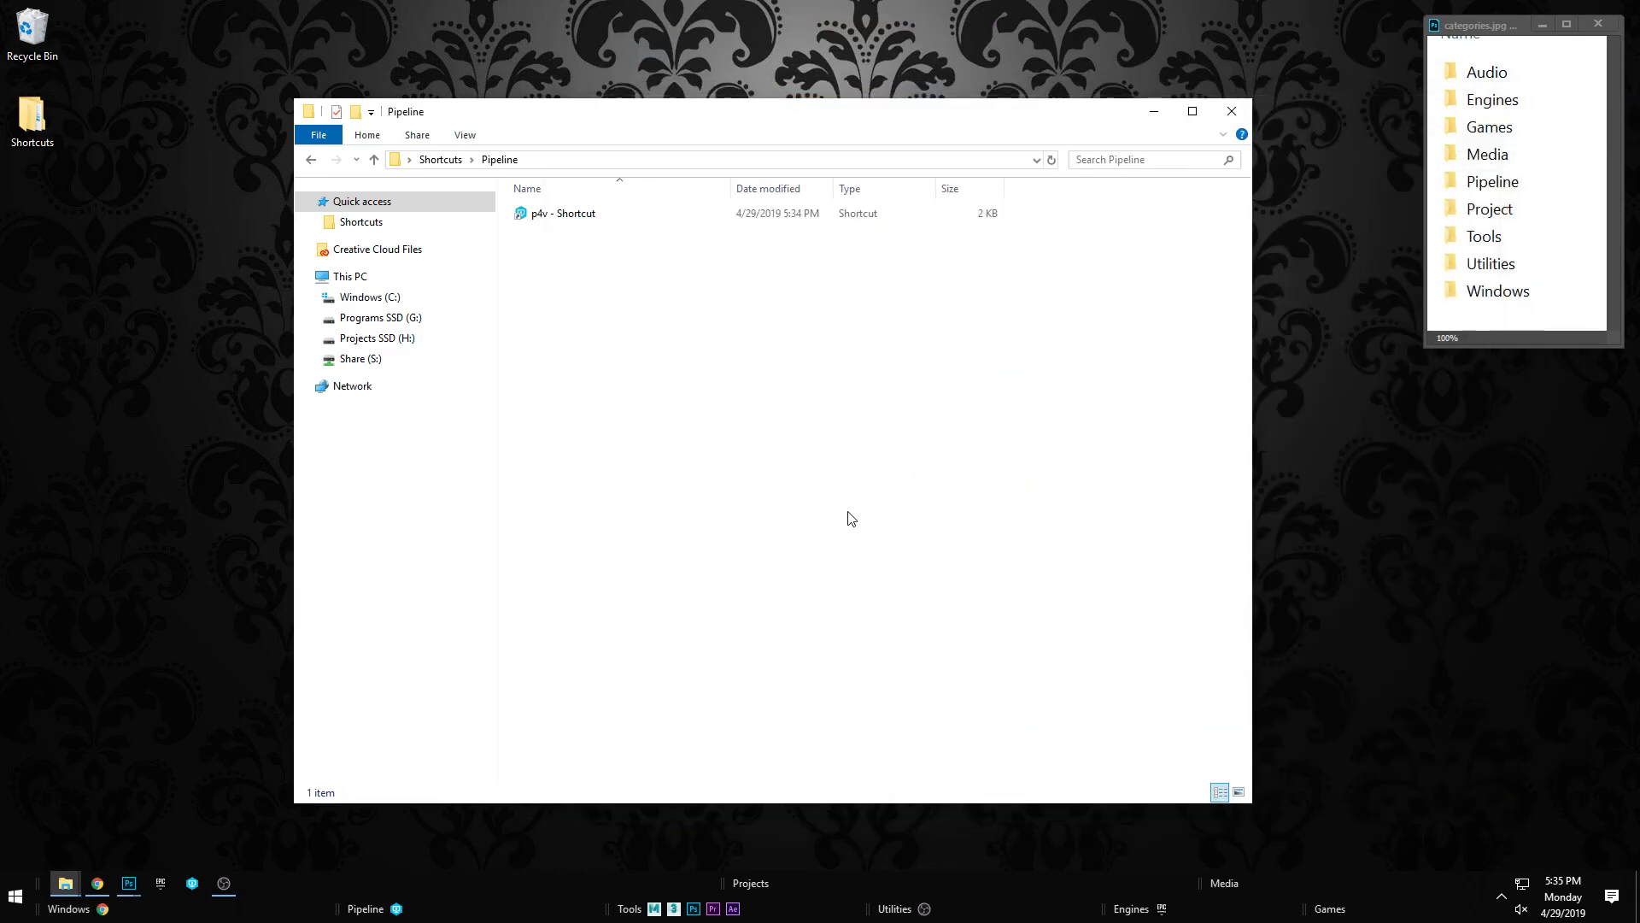
Step: Unpin P4V and the Epic Games Launcher from the taskbar
right_click(190, 882)
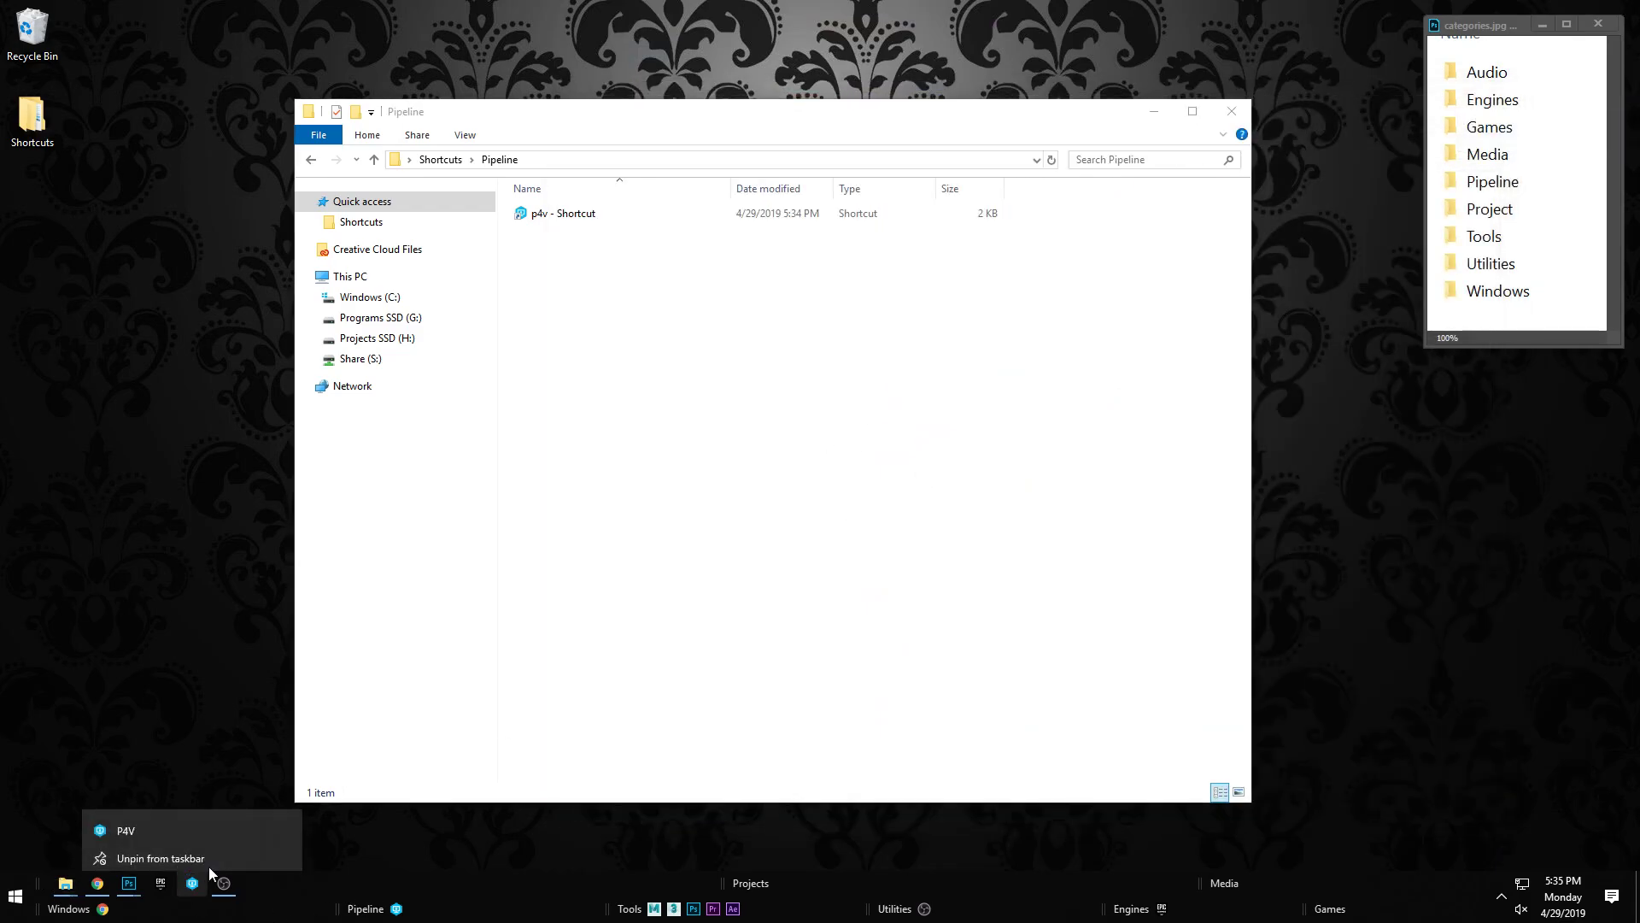
click(197, 853)
right_click(165, 888)
click(165, 852)
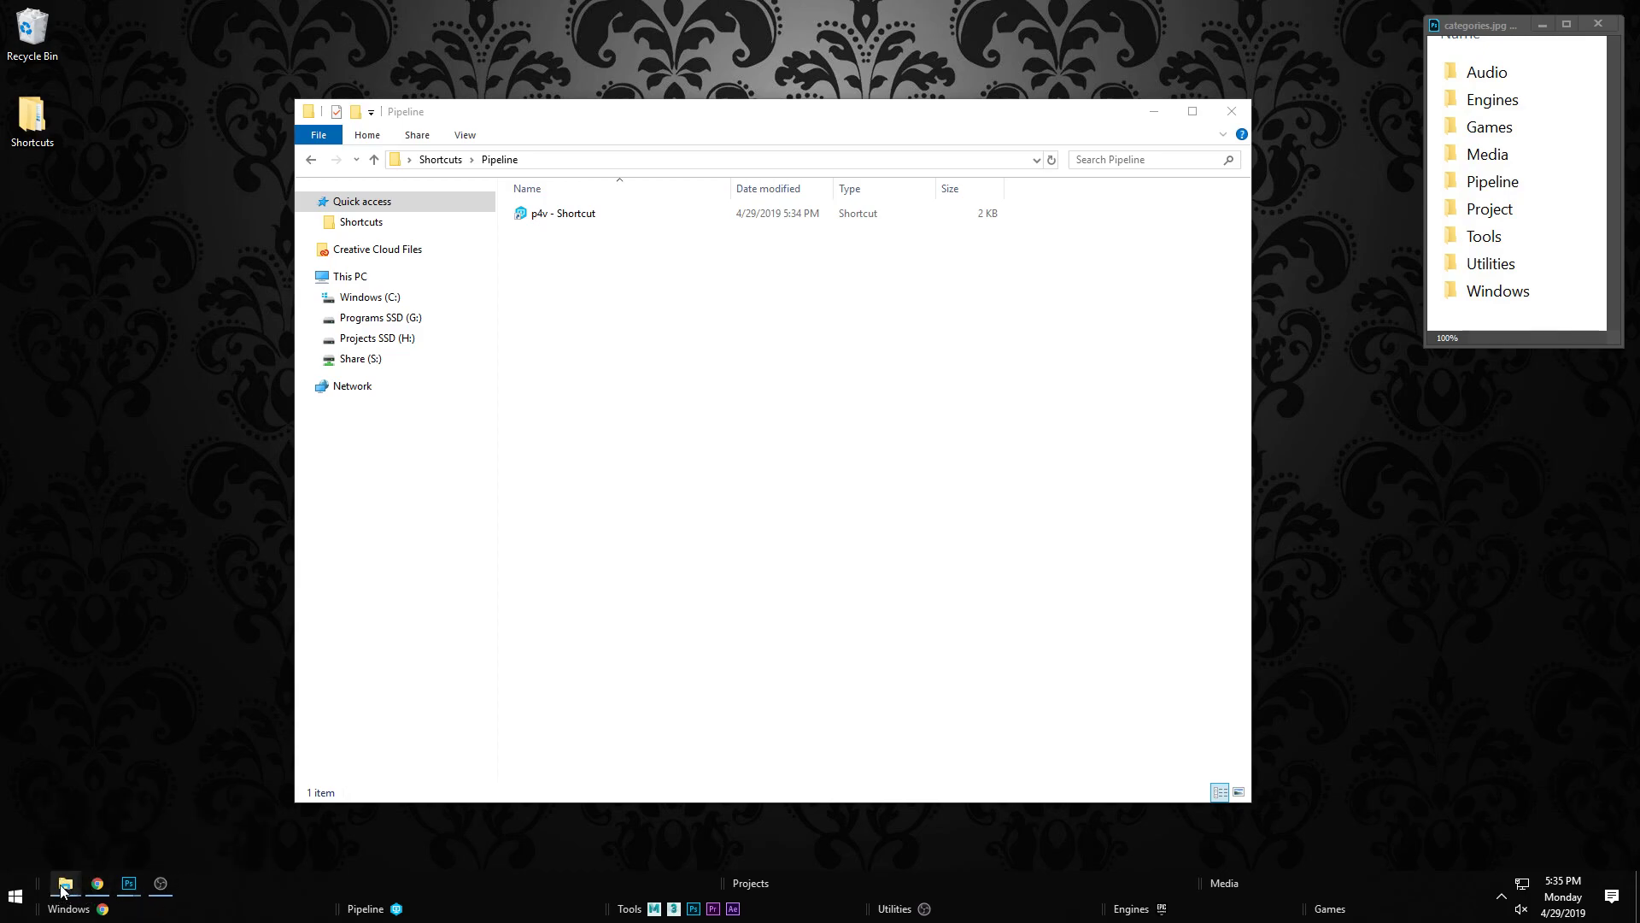
Step: Add This PC from File Explorer's file location to the Windows toolbar as a shortcut, and close the properties and Desktop windows
right_click(70, 889)
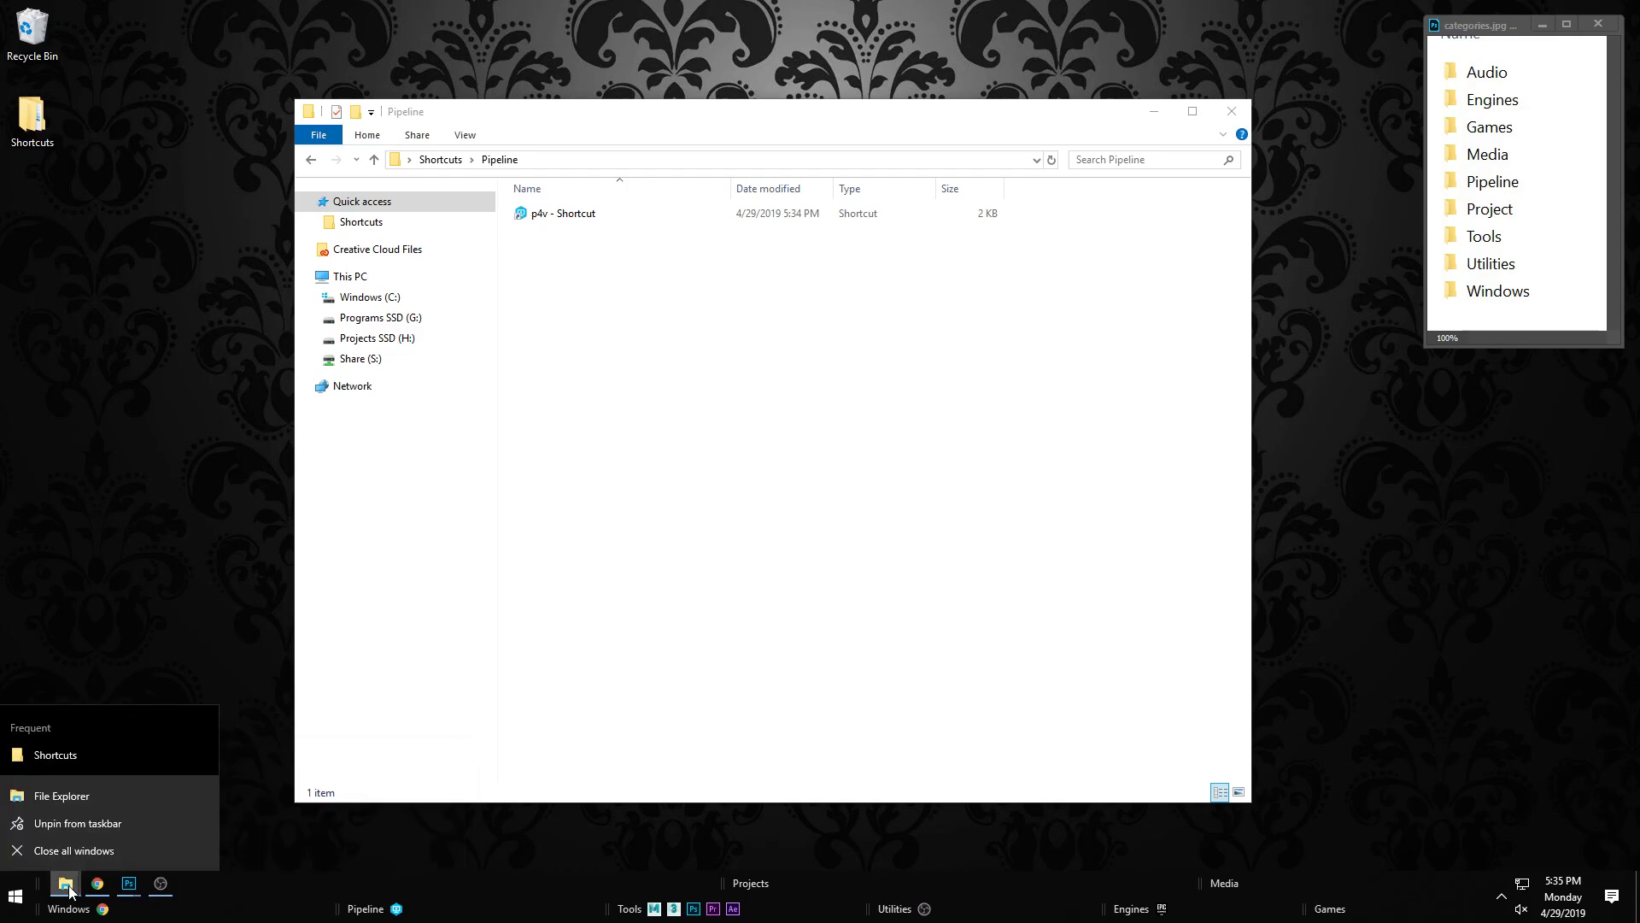
right_click(58, 796)
click(83, 770)
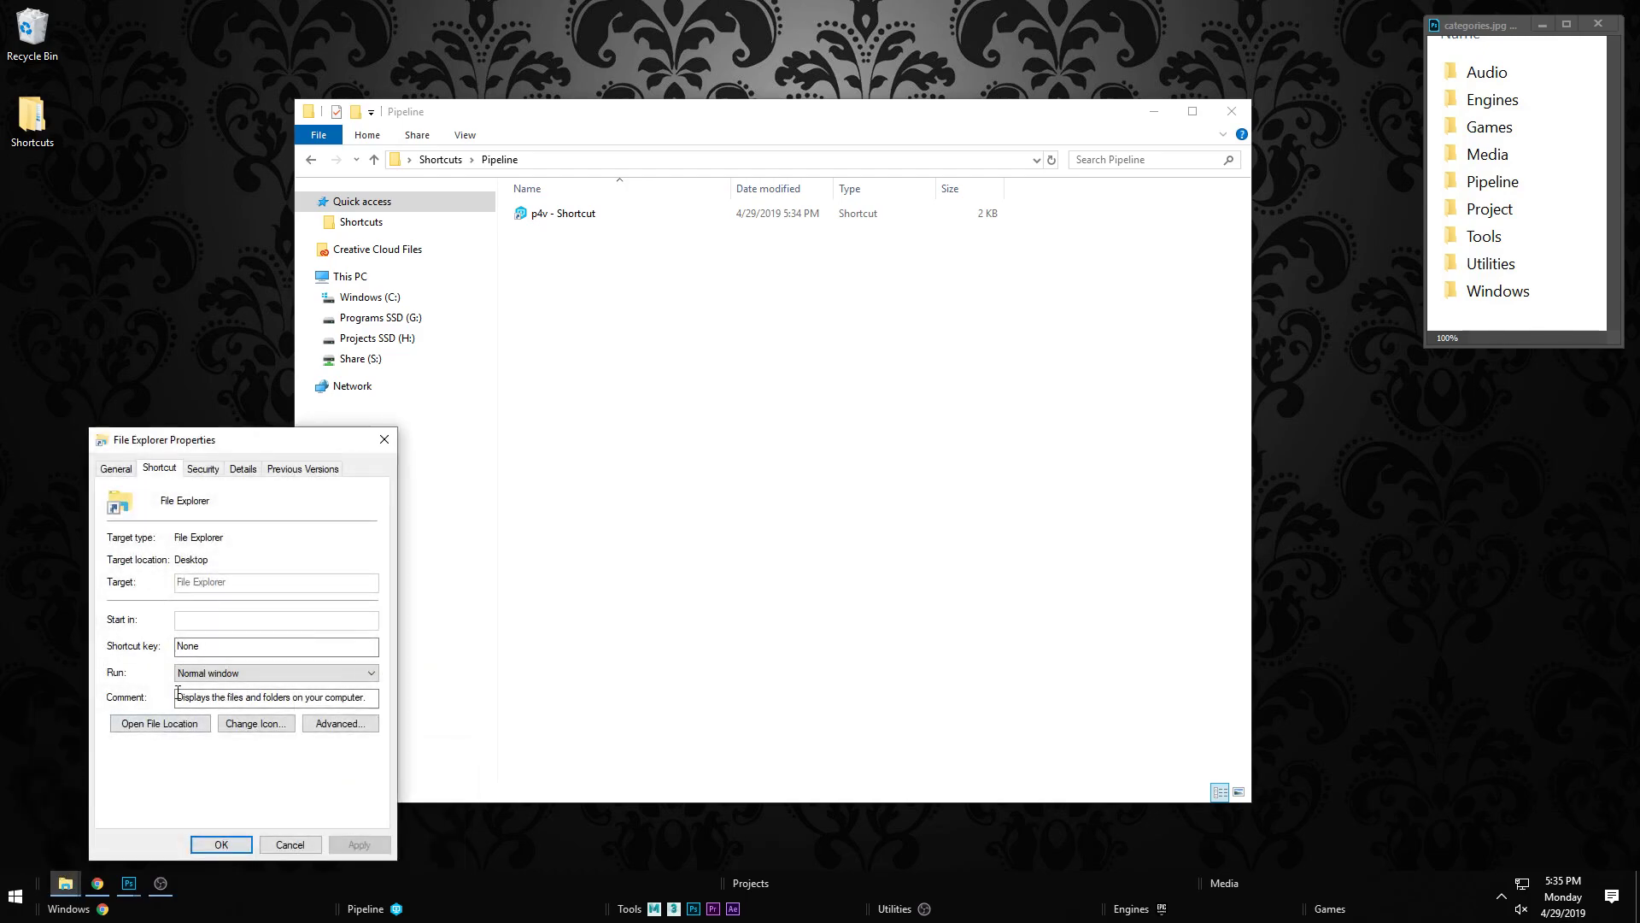
click(169, 727)
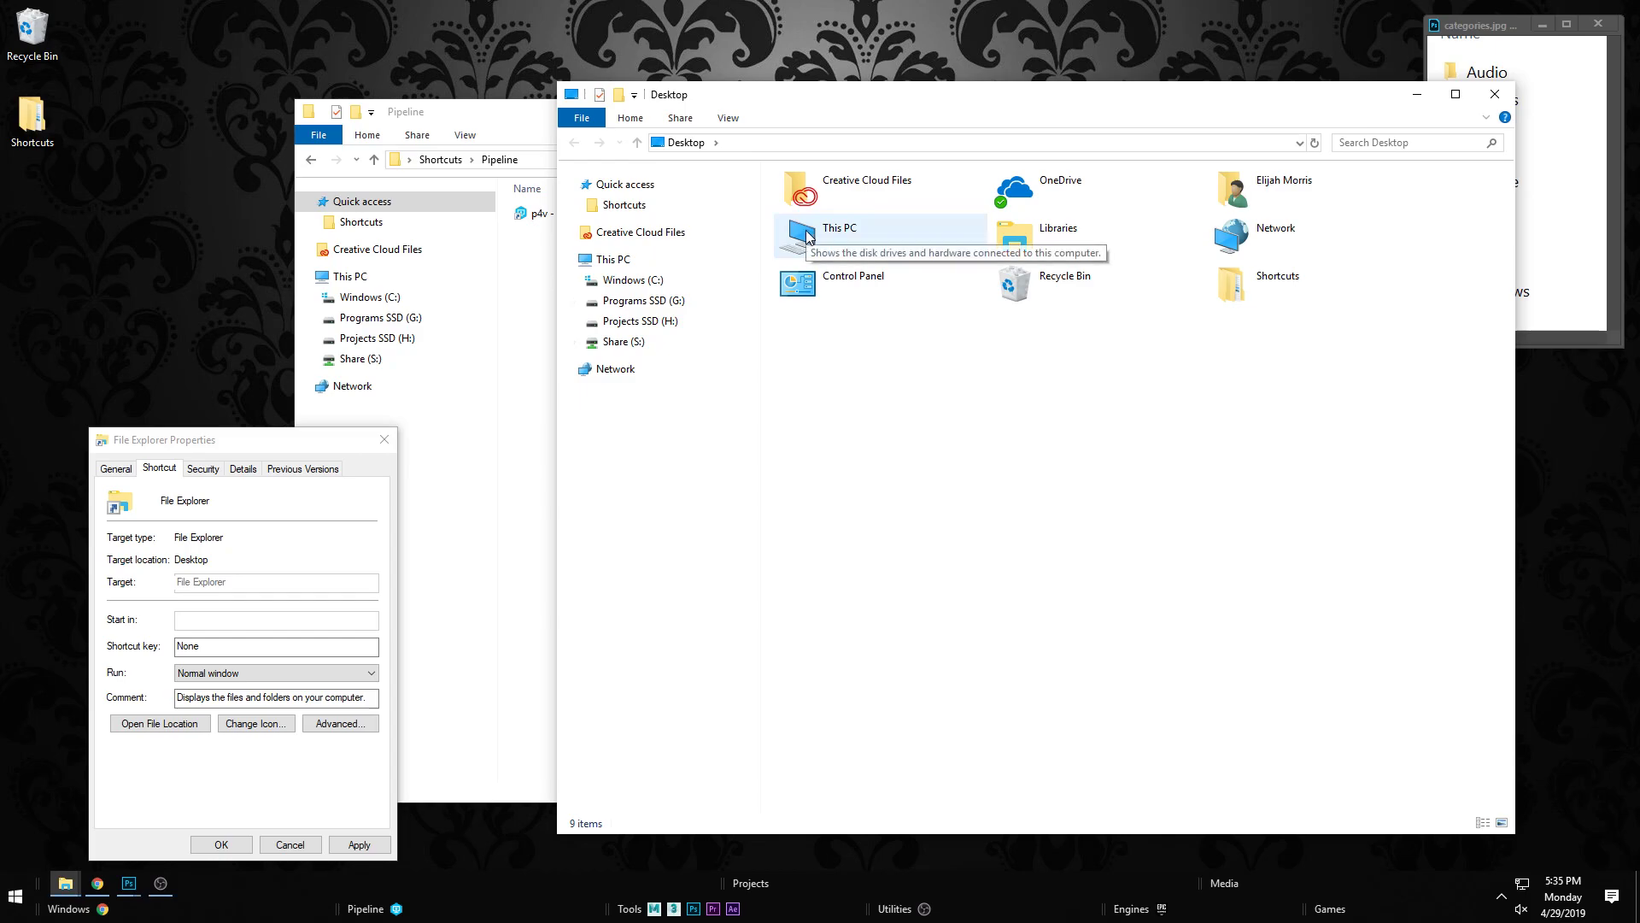
drag(809, 237, 119, 913)
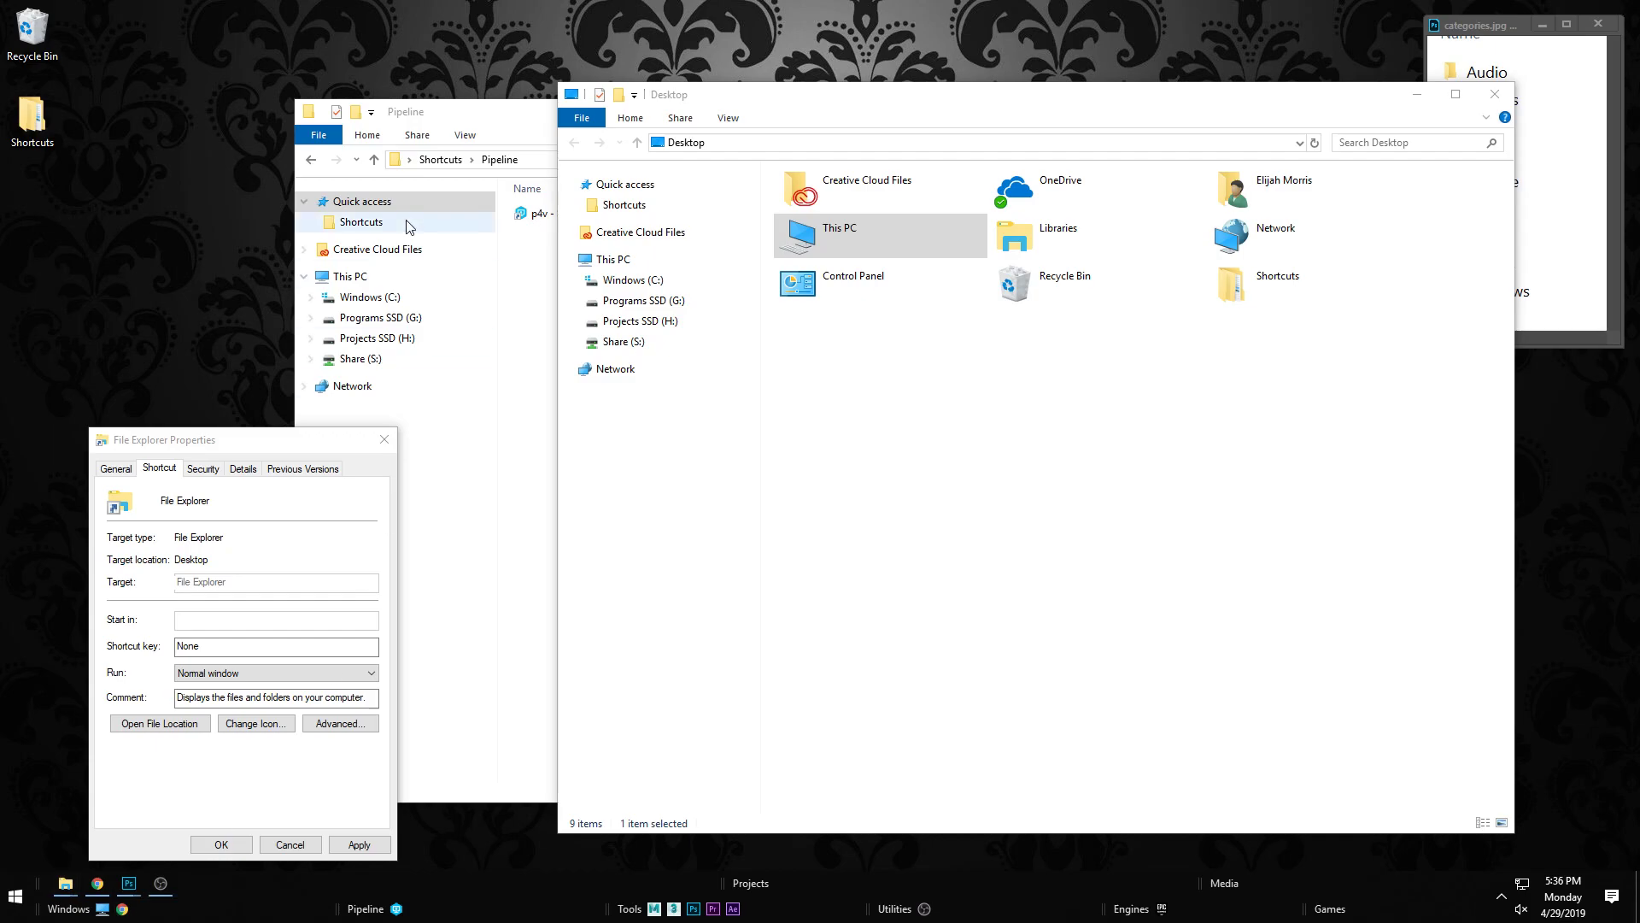
click(384, 439)
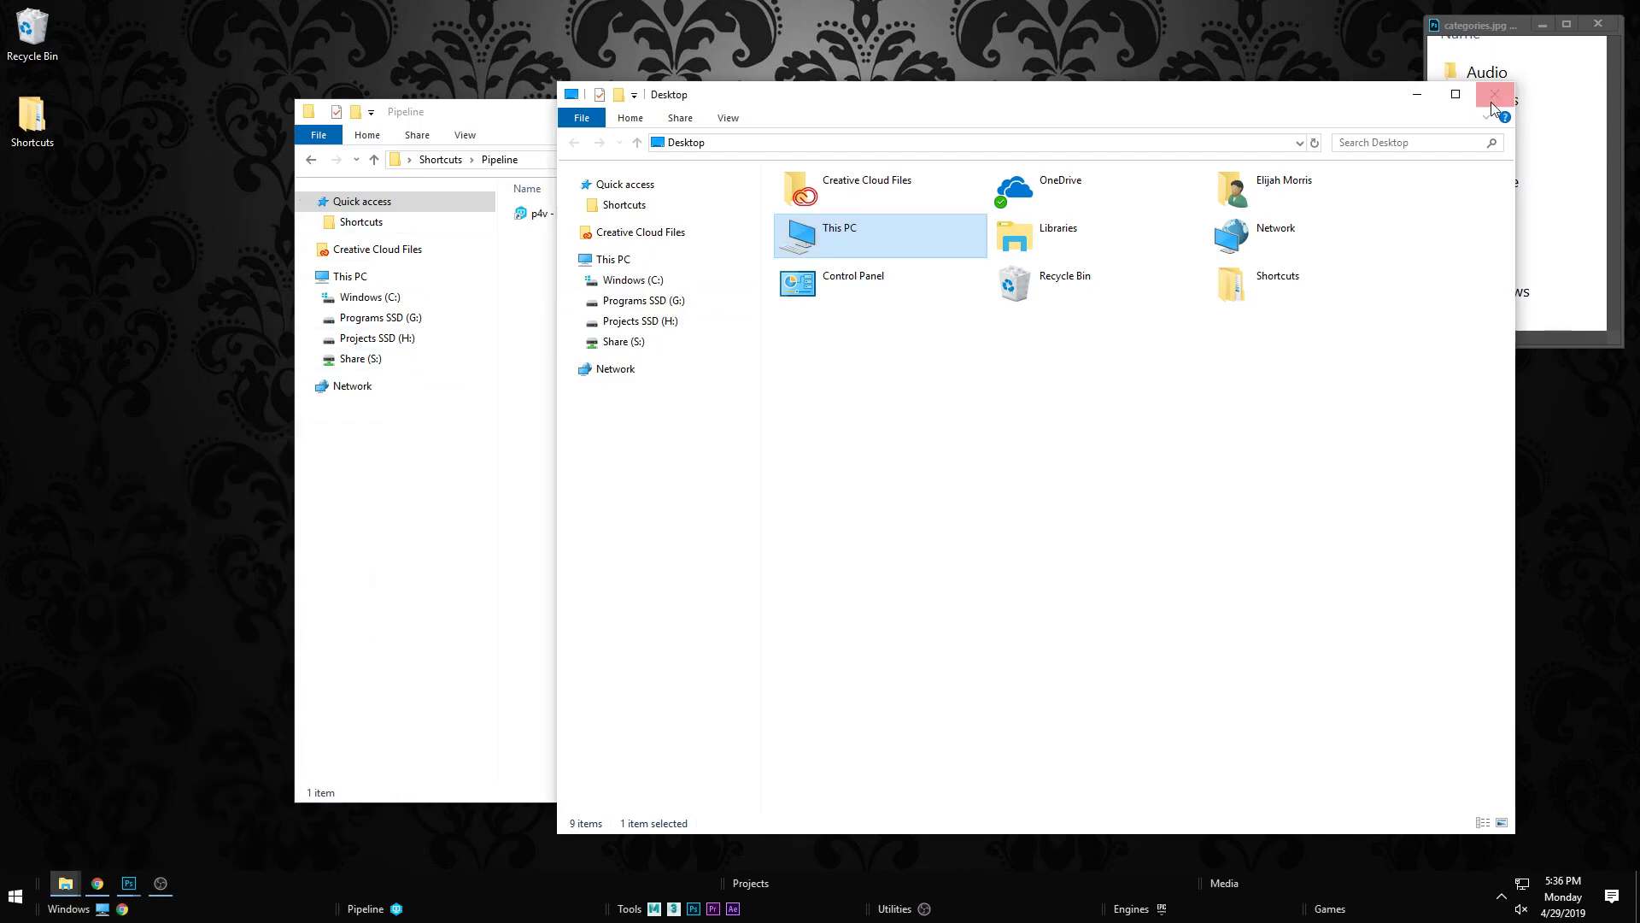
click(1495, 94)
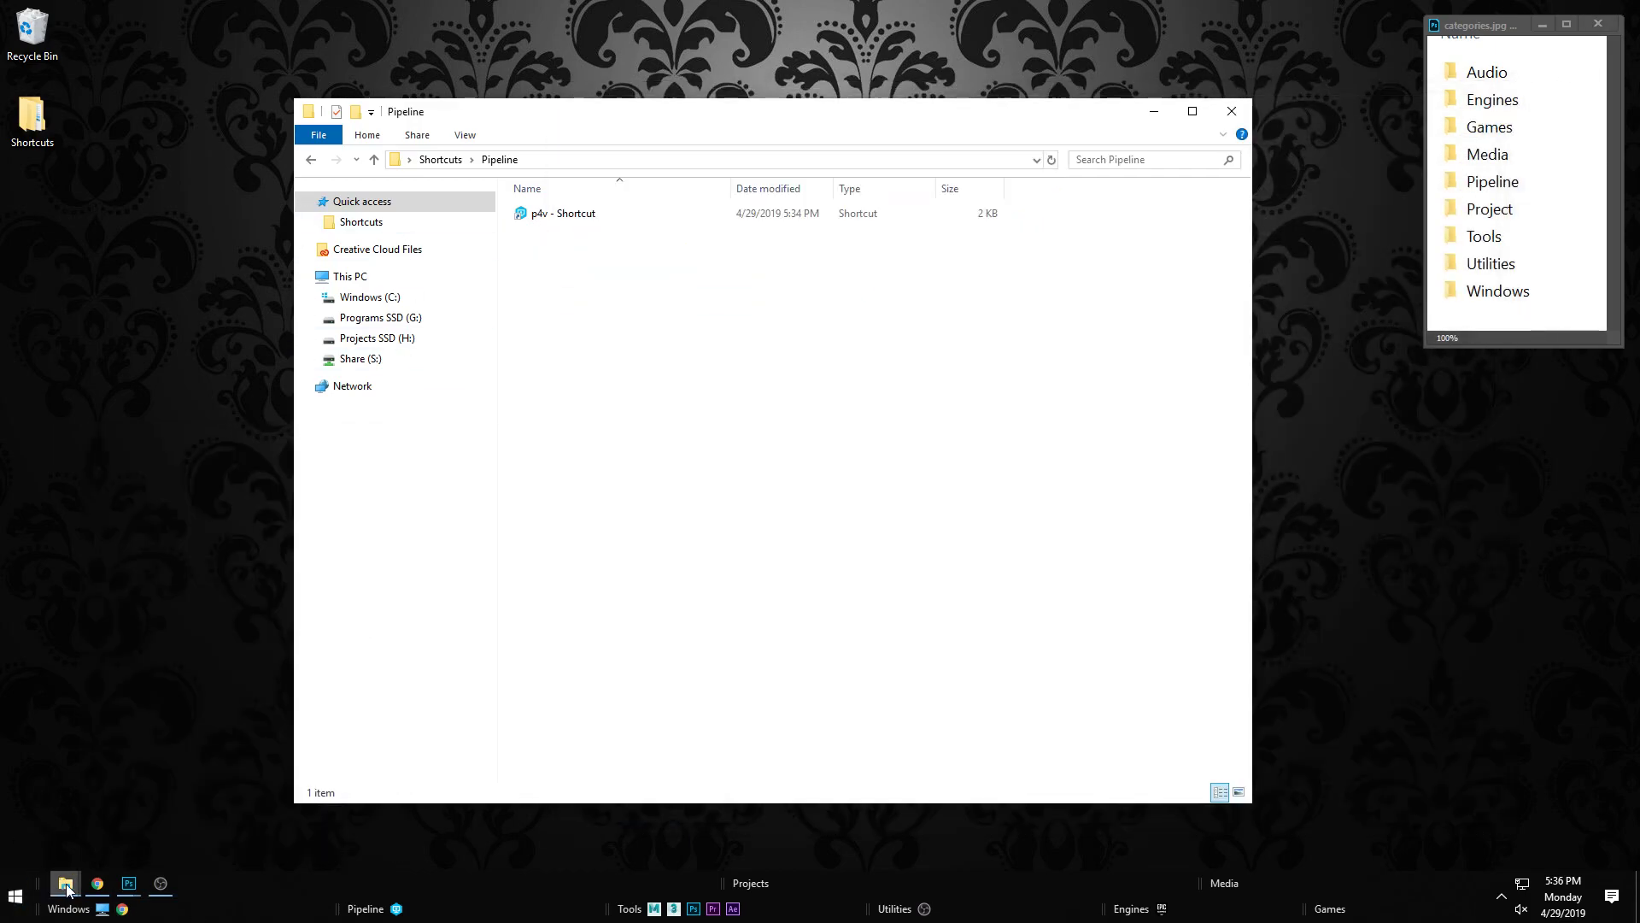
Step: Copy the icon source path %windir%\explorer.exe from the pinned File Explorer's icon settings and close its properties
right_click(68, 890)
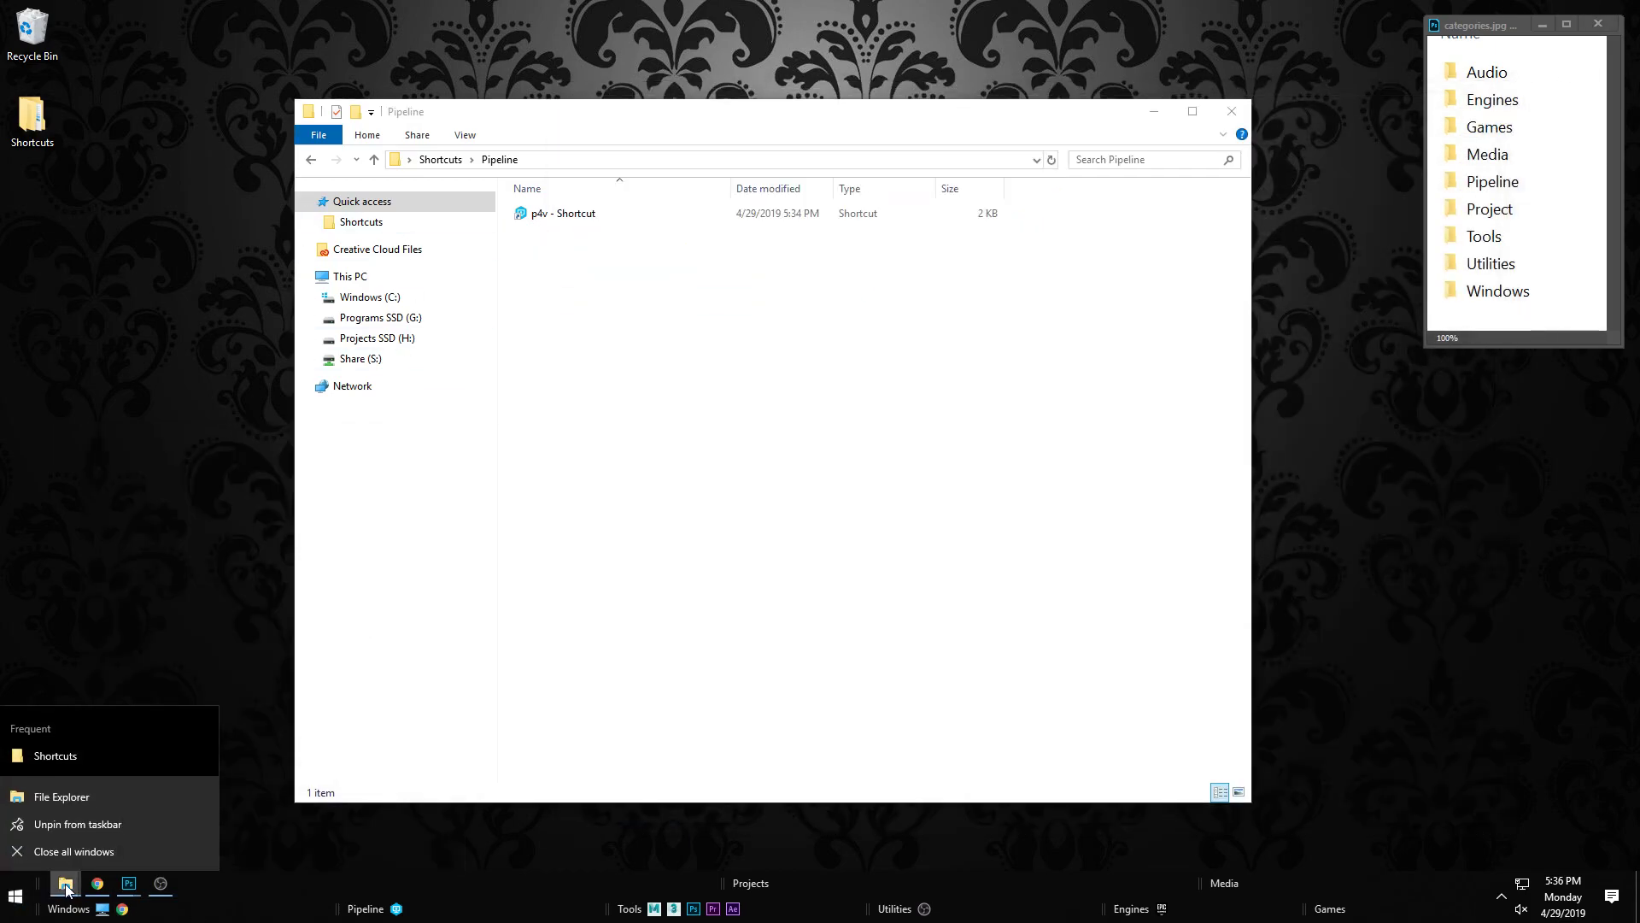
right_click(64, 796)
click(113, 769)
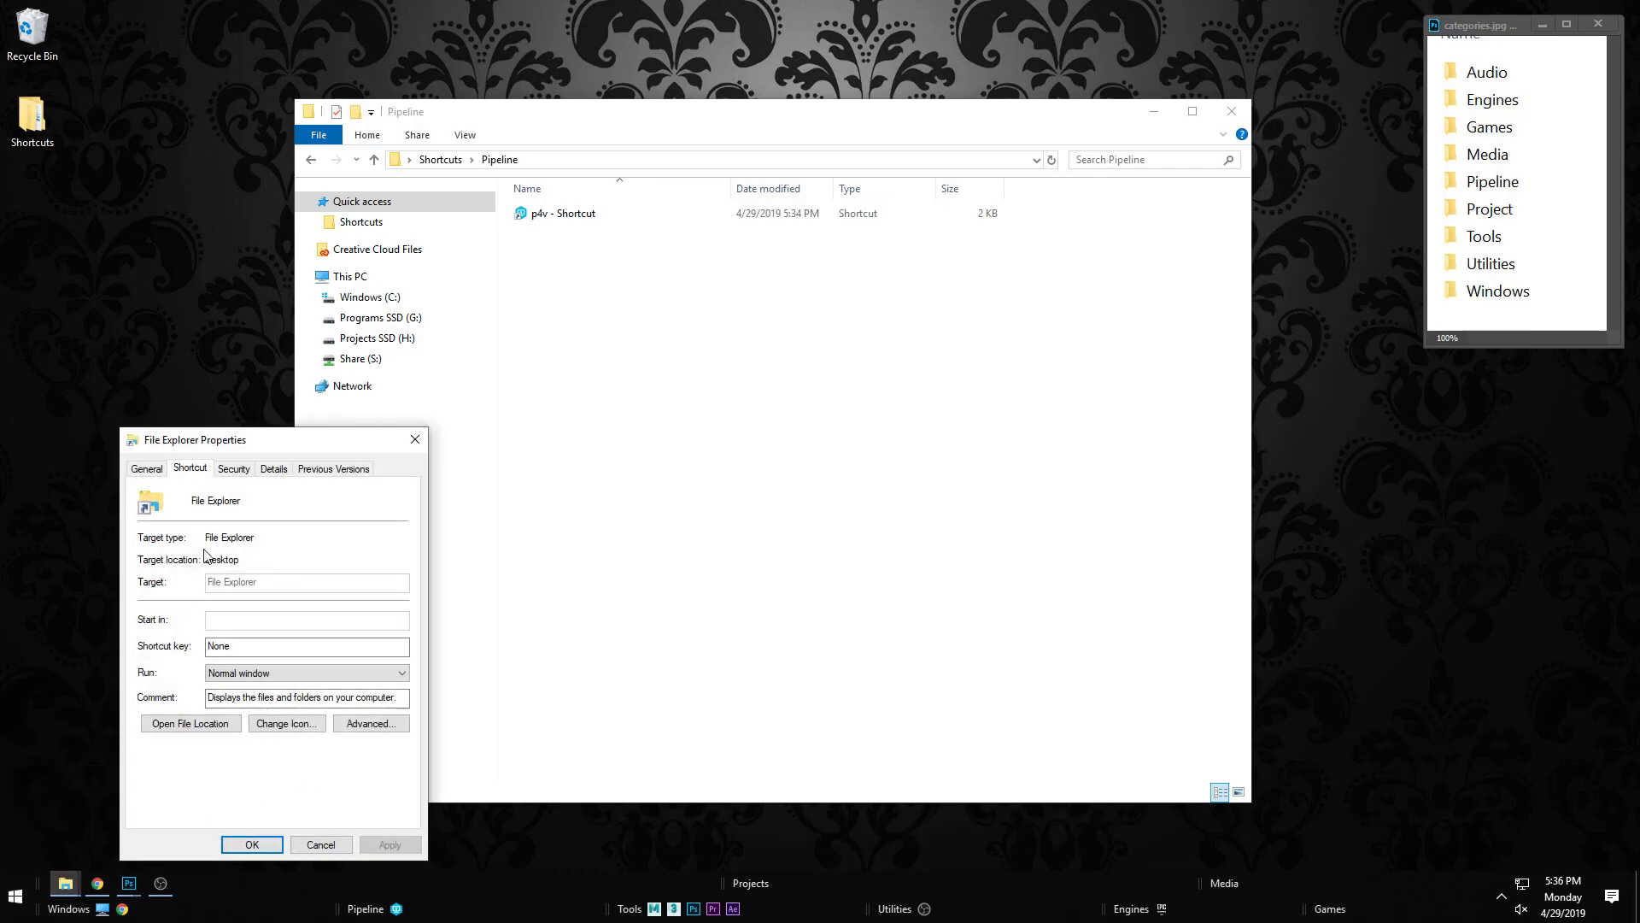
click(277, 724)
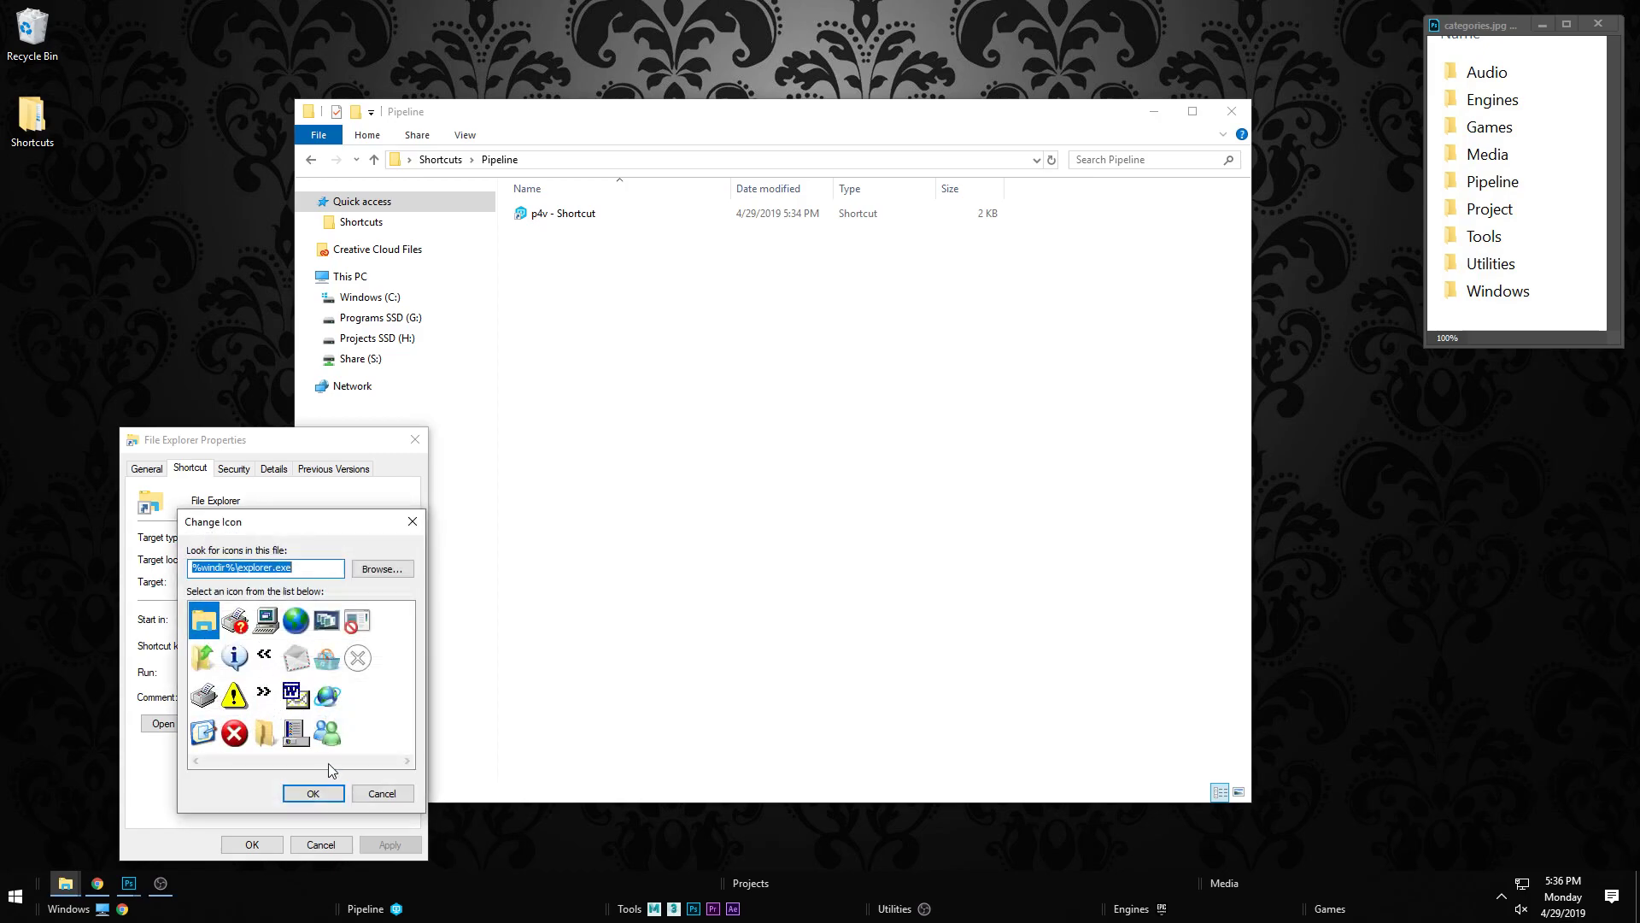
click(313, 792)
click(320, 844)
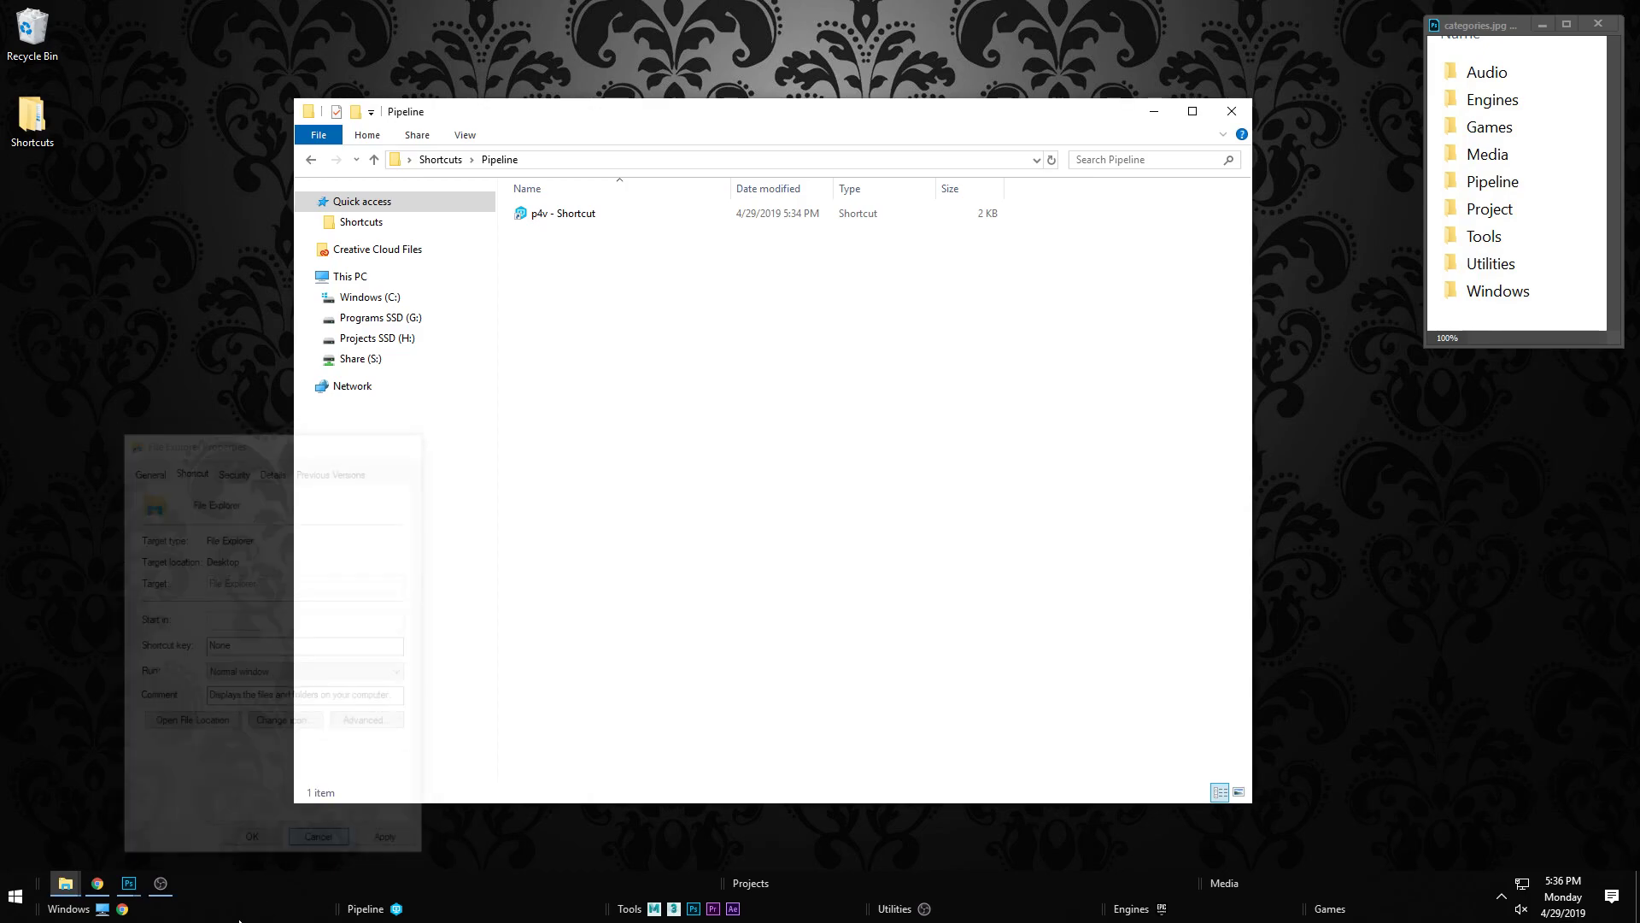
Step: Change the This PC shortcut's icon to the File Explorer folder icon from %windir%\explorer.exe
right_click(102, 911)
click(184, 892)
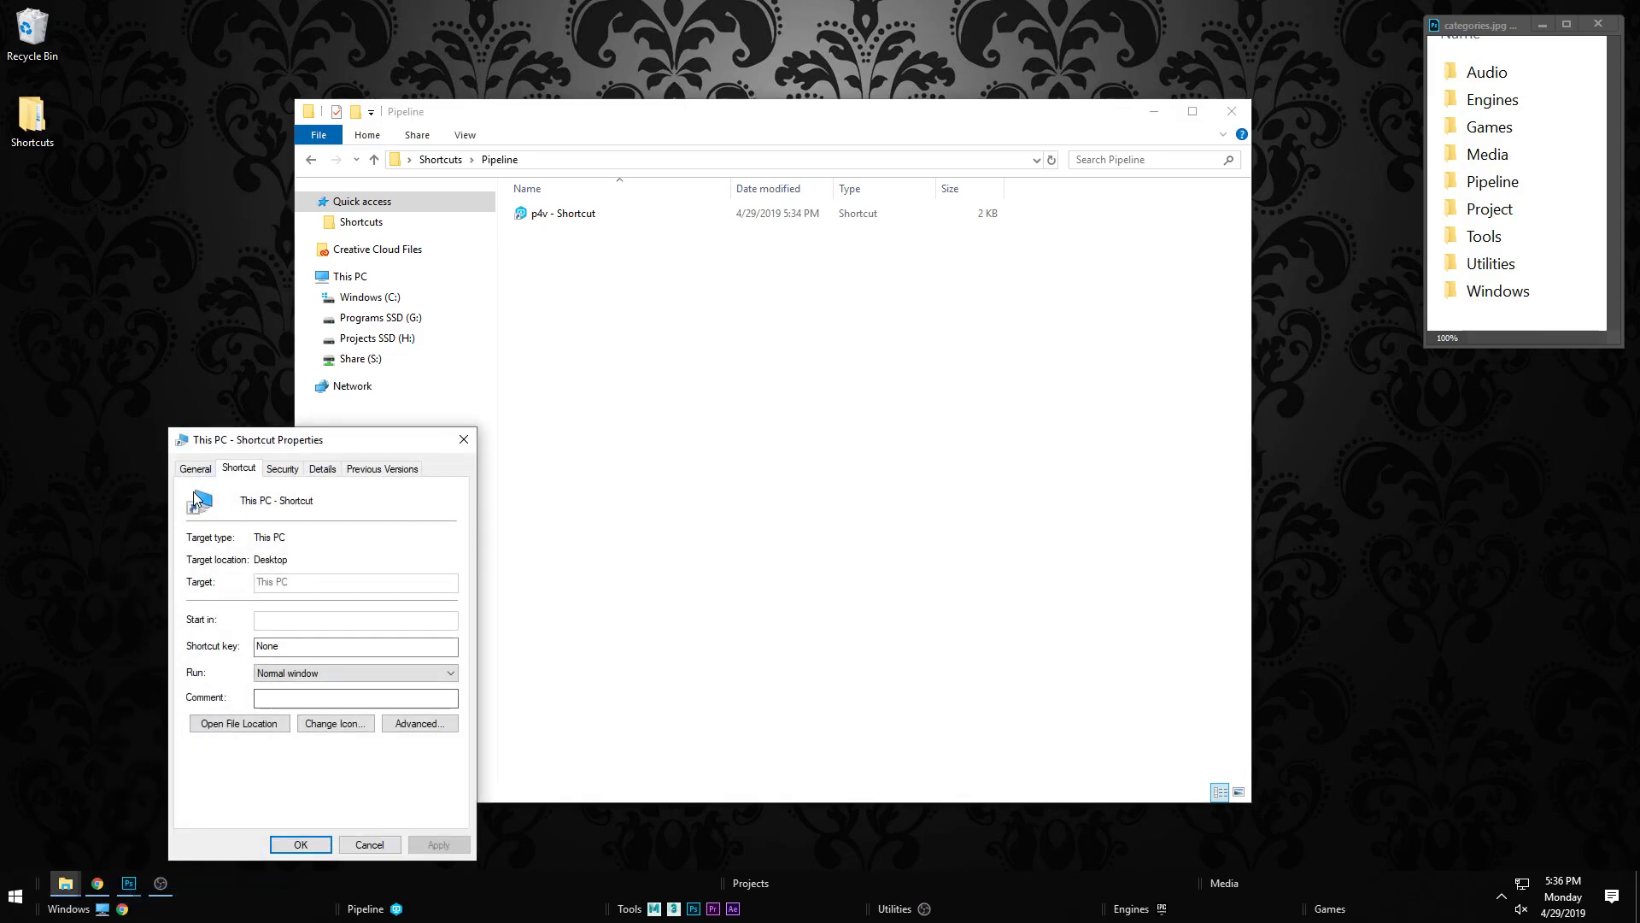
click(336, 723)
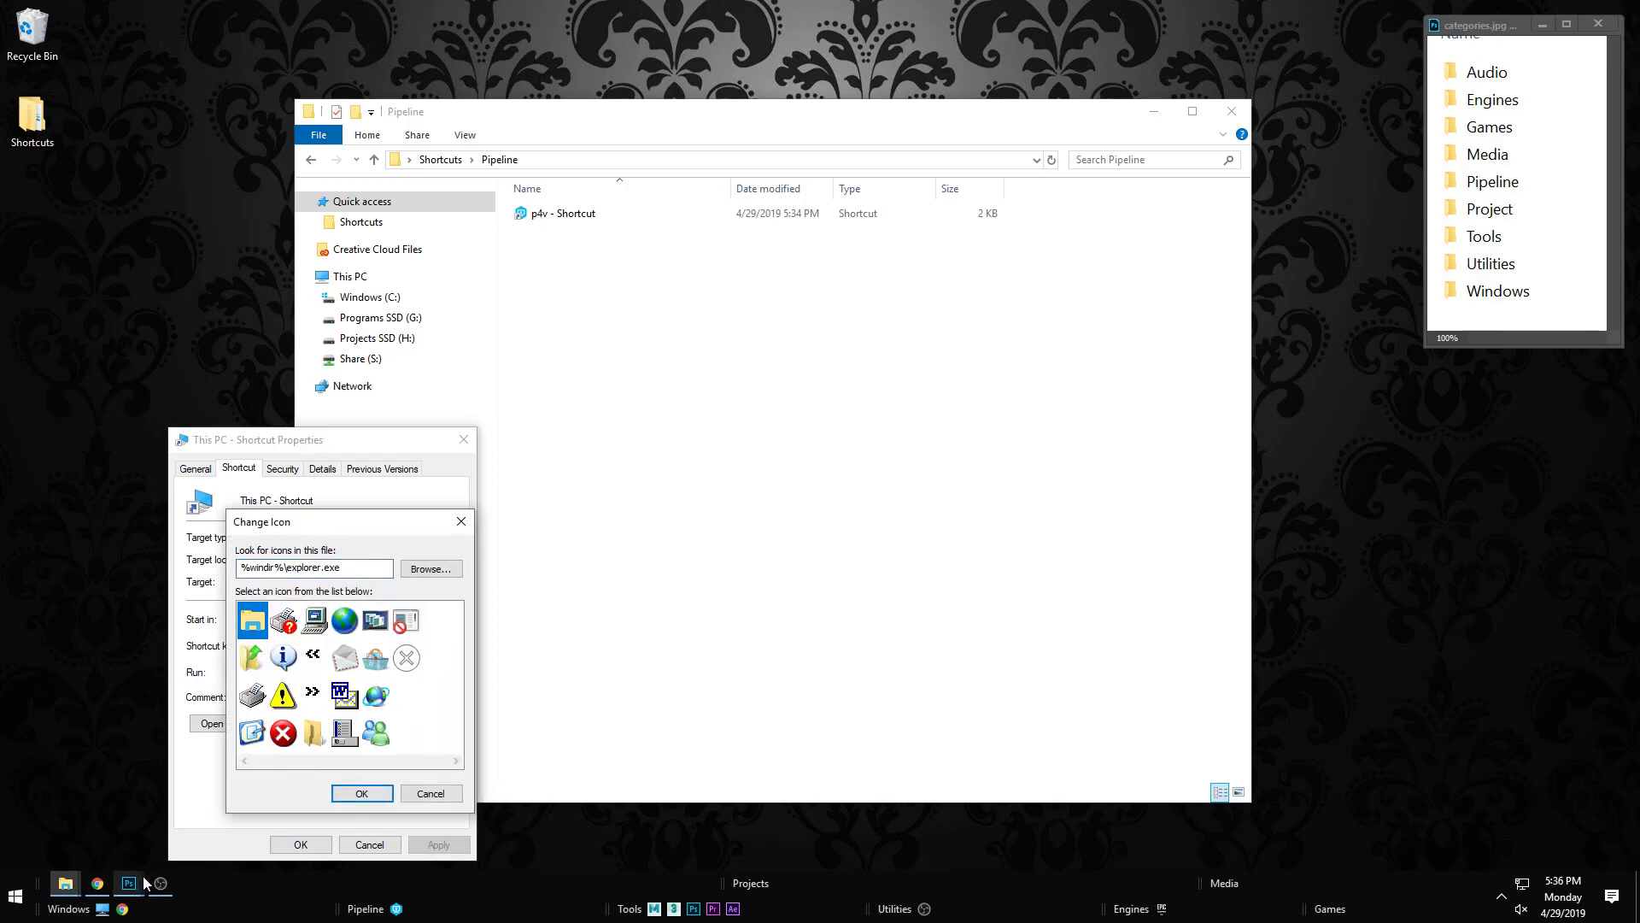
click(362, 794)
click(301, 844)
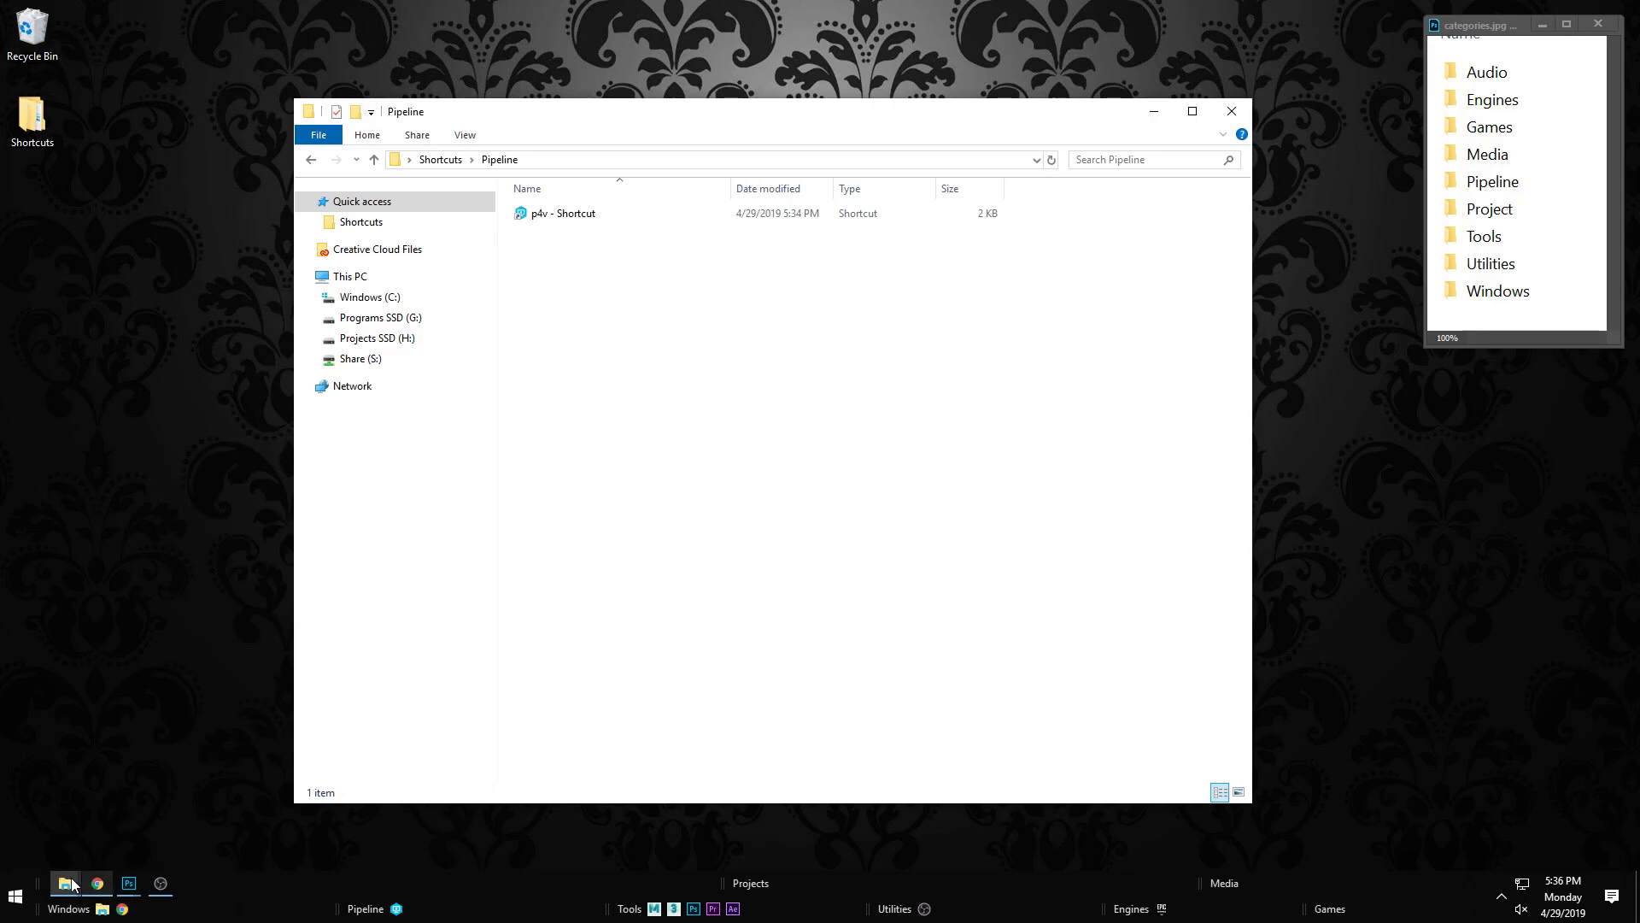
Step: Close all remaining File Explorer windows and unpin File Explorer from the taskbar
click(1231, 111)
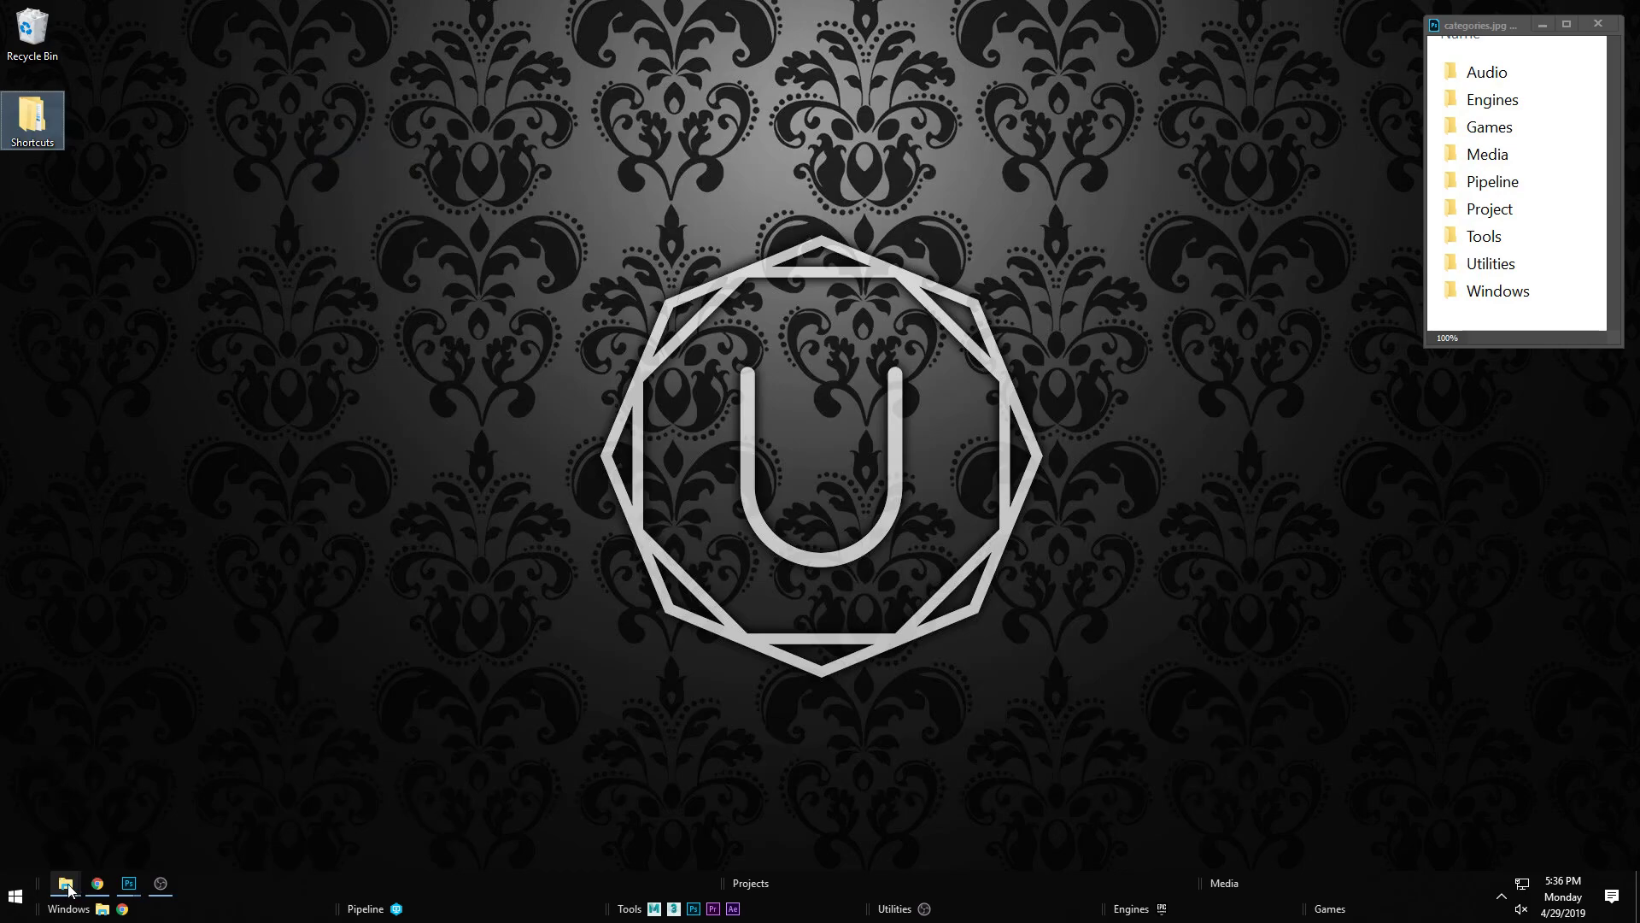
mouse_move(68, 890)
click(116, 760)
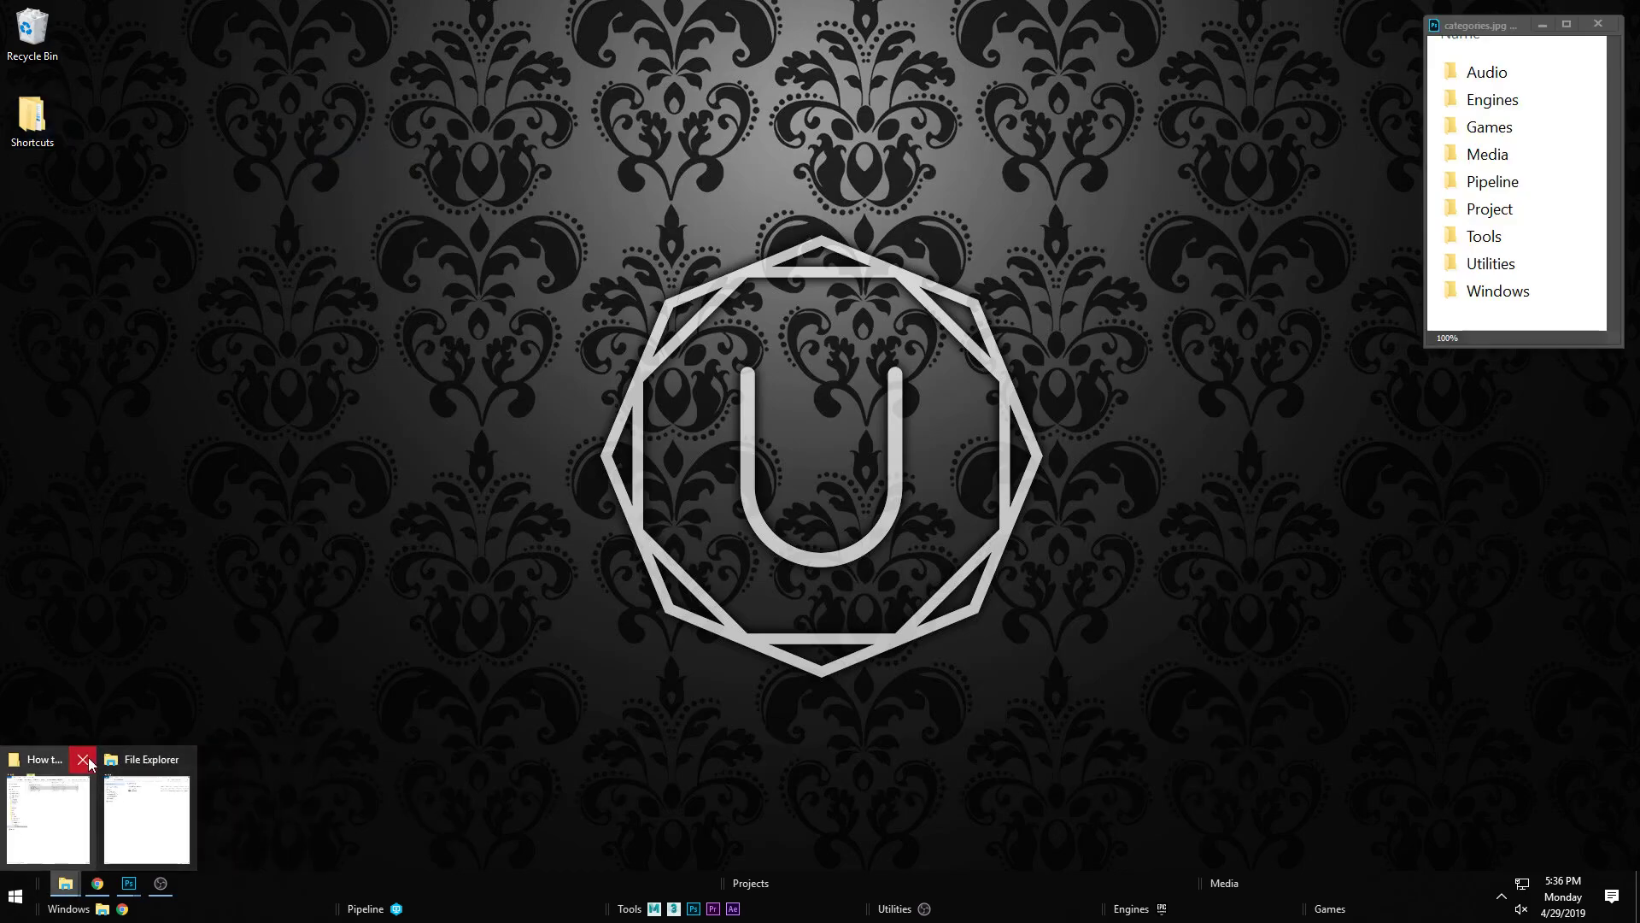
click(83, 760)
click(88, 763)
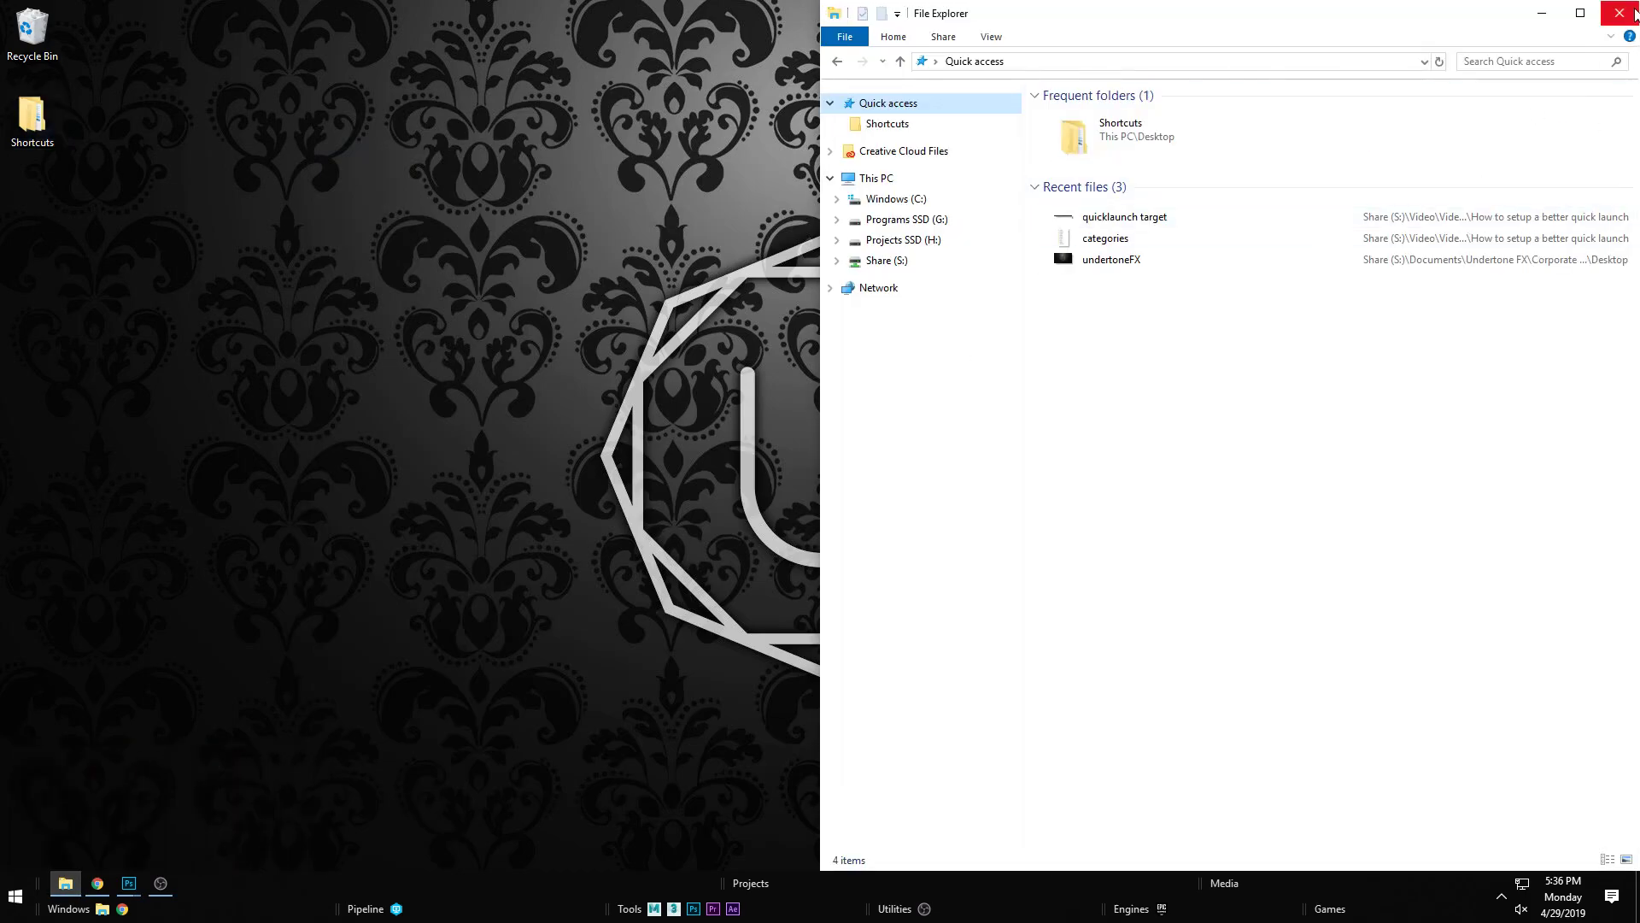
click(1635, 11)
right_click(65, 884)
click(51, 855)
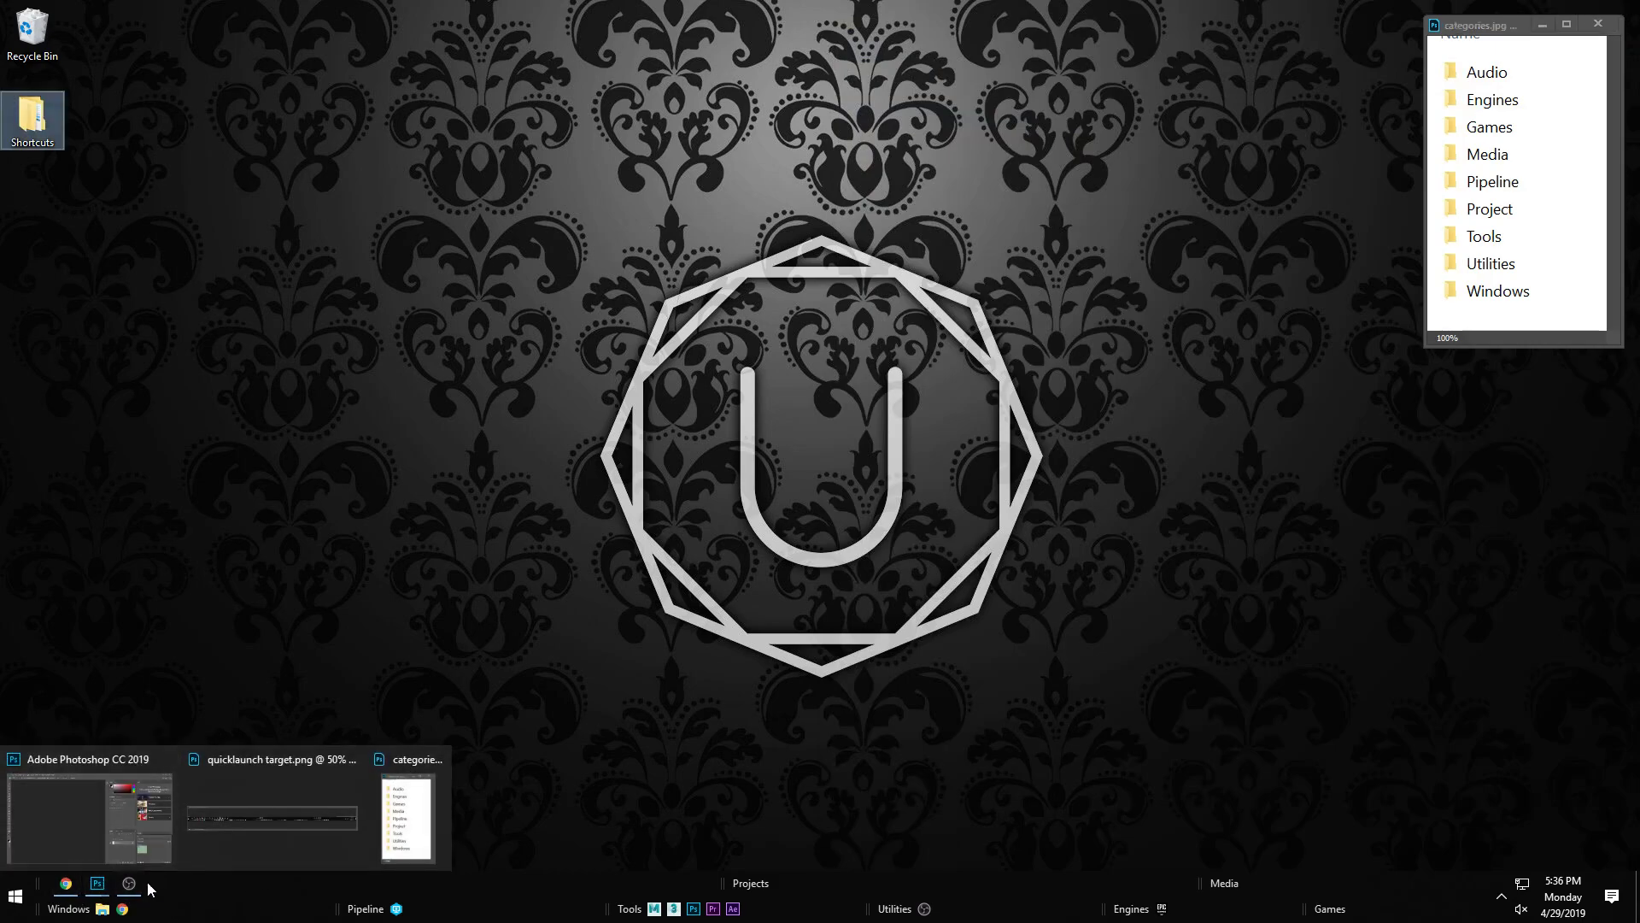
Step: Move the Projects toolbar's edge further along the taskbar to give the running apps area more room
mouse_move(68, 897)
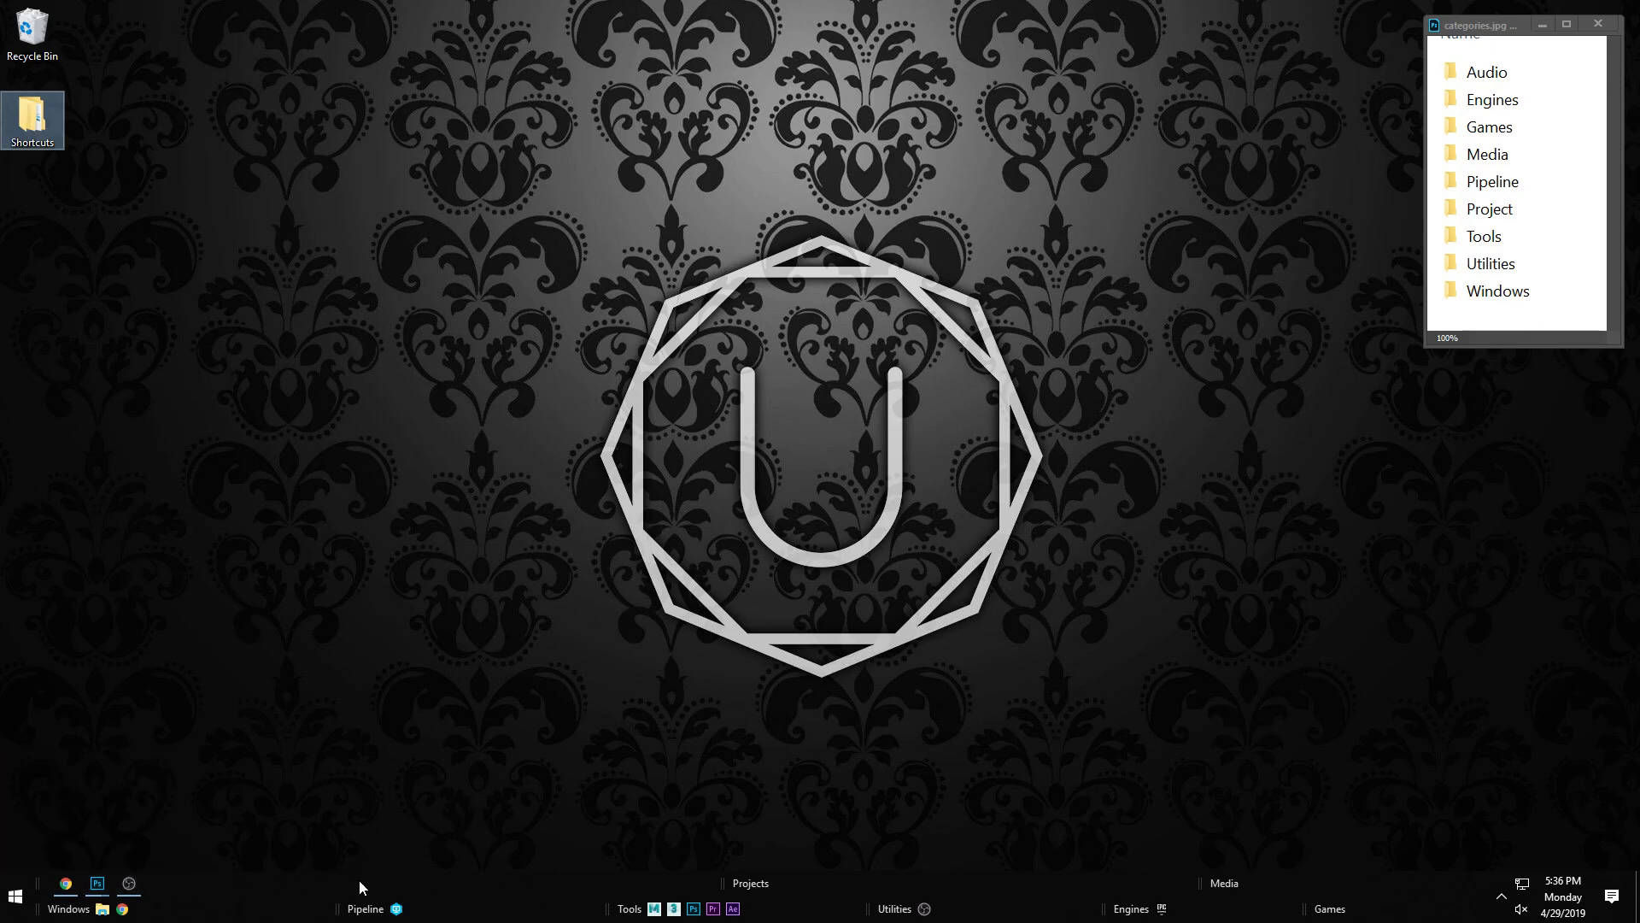
drag(714, 884, 781, 885)
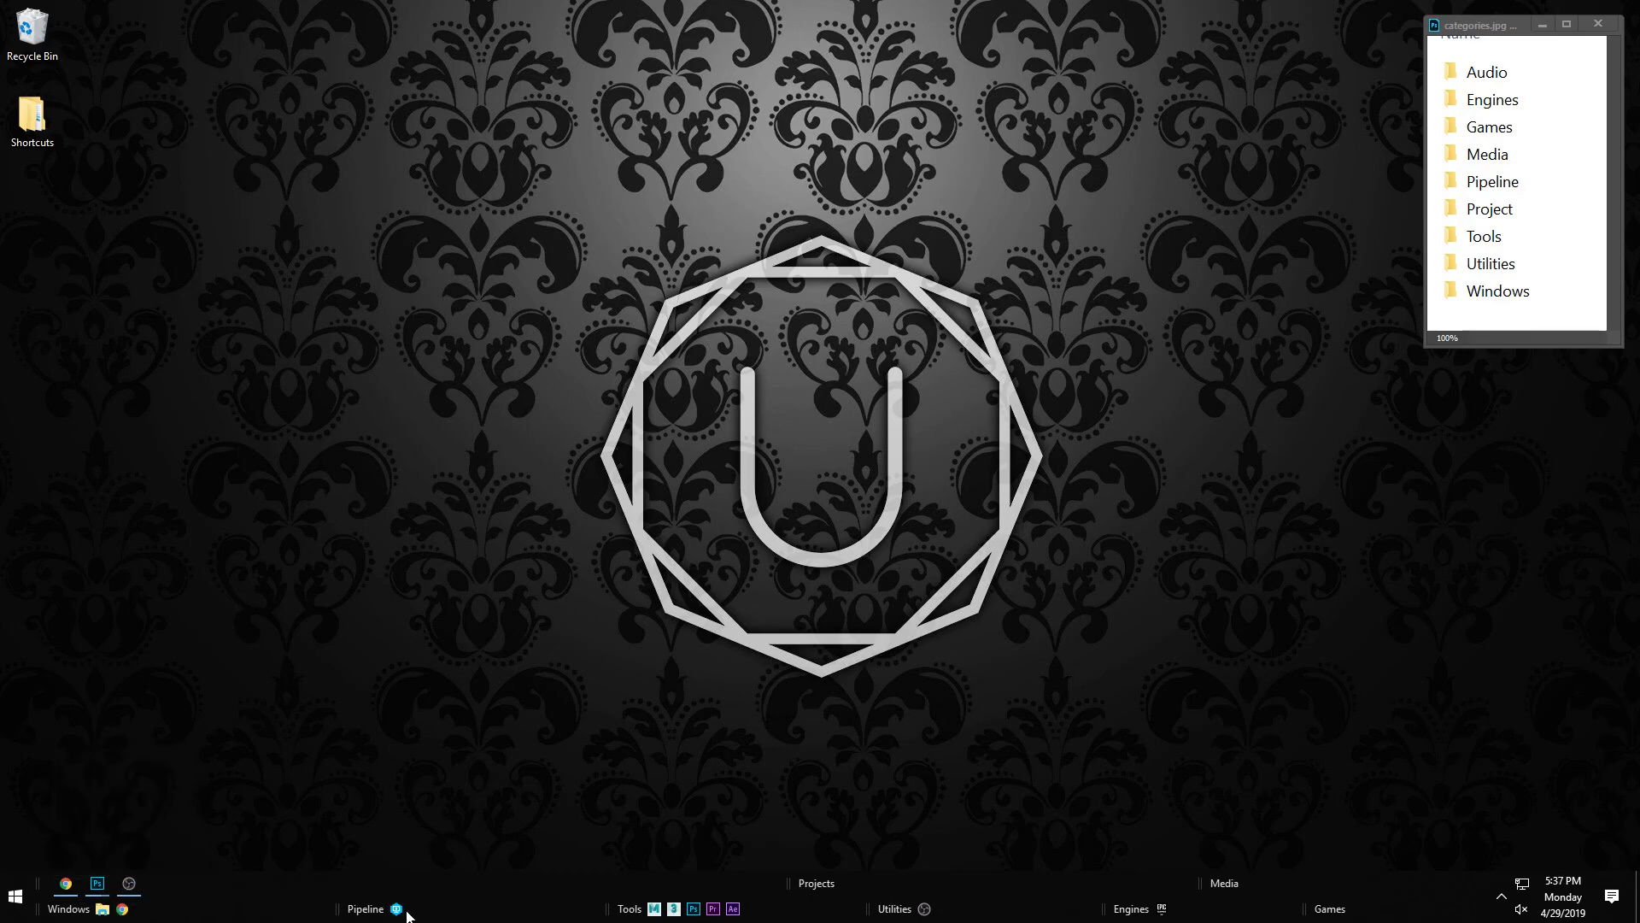
Step: Rename the This PC shortcut to Explorer and place it before Chrome in the Windows toolbar
right_click(102, 909)
click(161, 894)
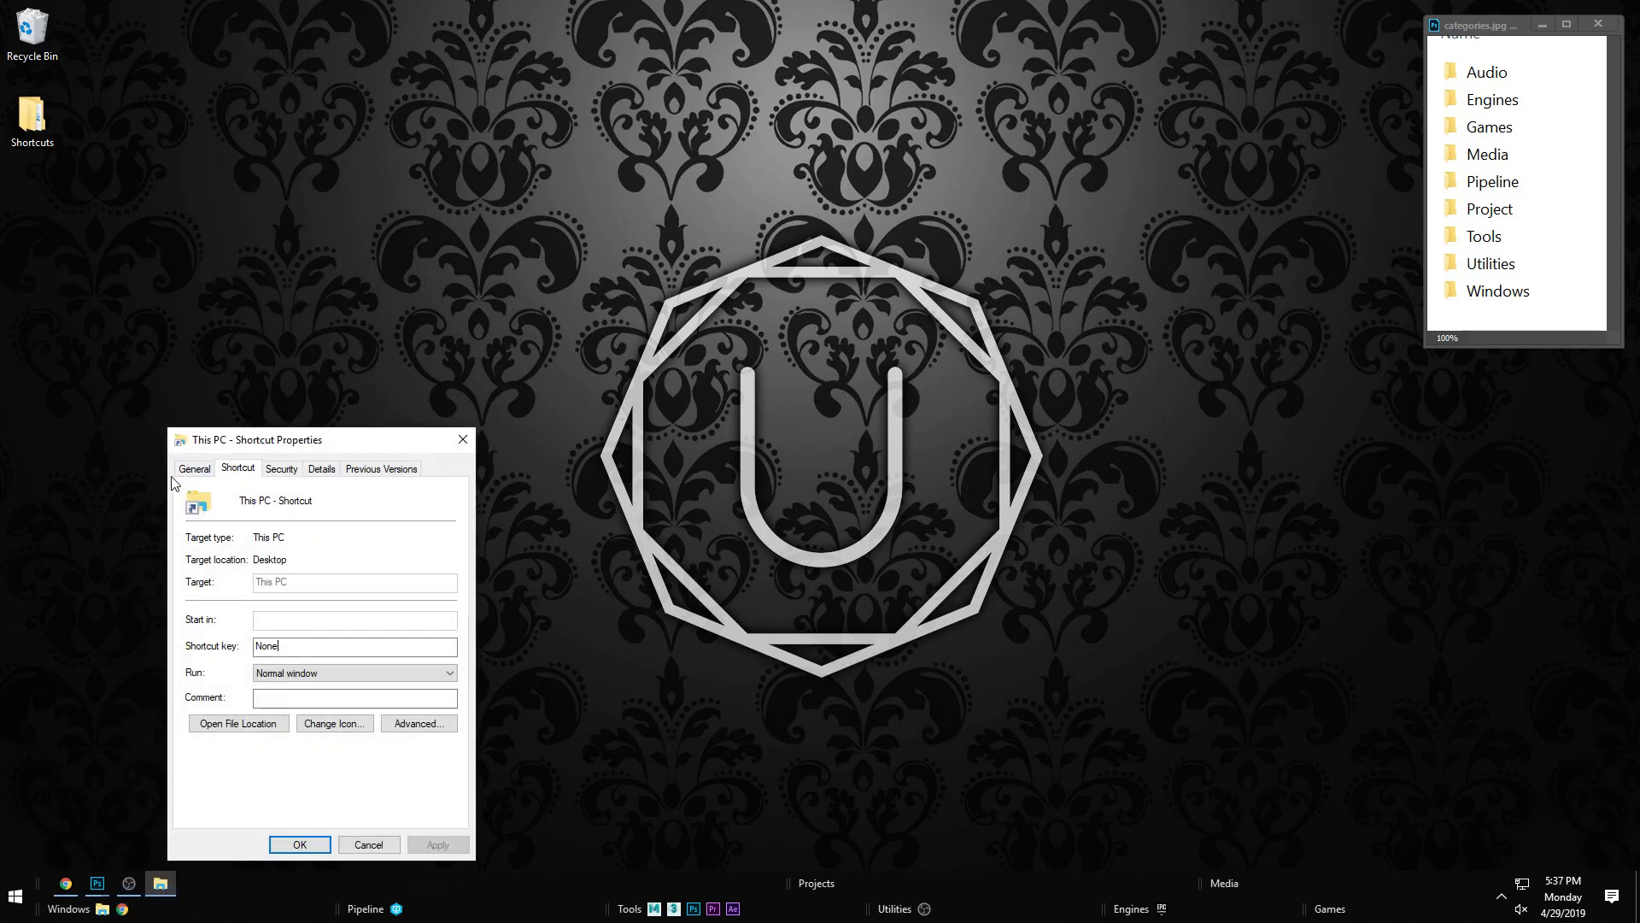
click(193, 468)
drag(275, 502, 346, 493)
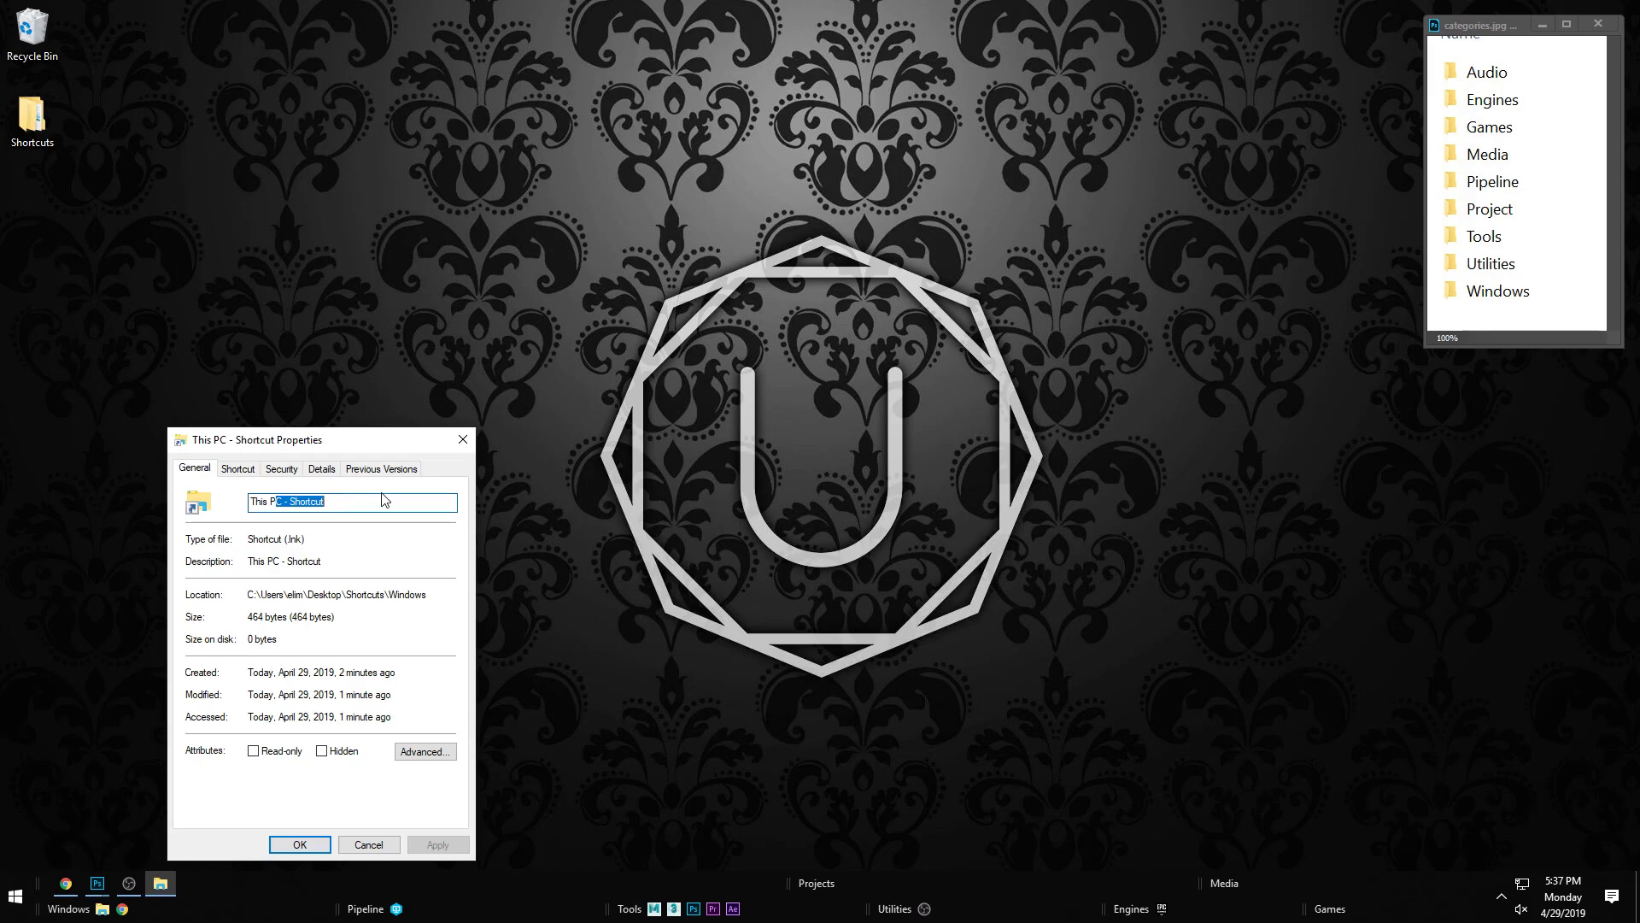
key(ctrl+a)
text(Explorer)
click(300, 844)
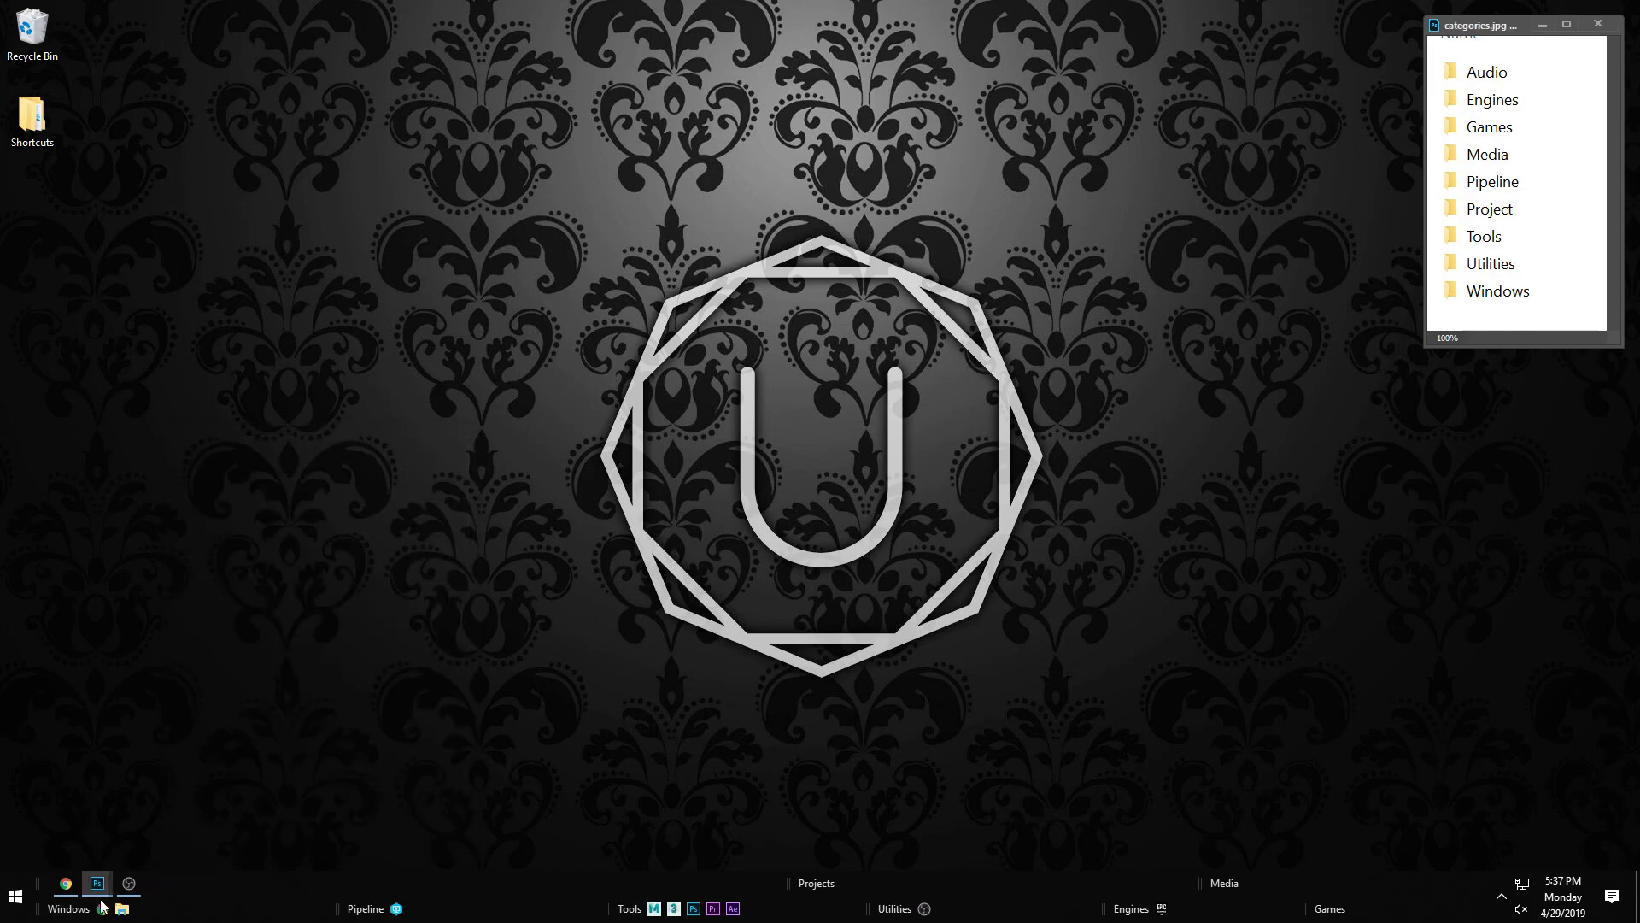
drag(125, 915, 97, 912)
Step: Check the Google Chrome shortcut's name in its general properties
right_click(121, 911)
click(166, 897)
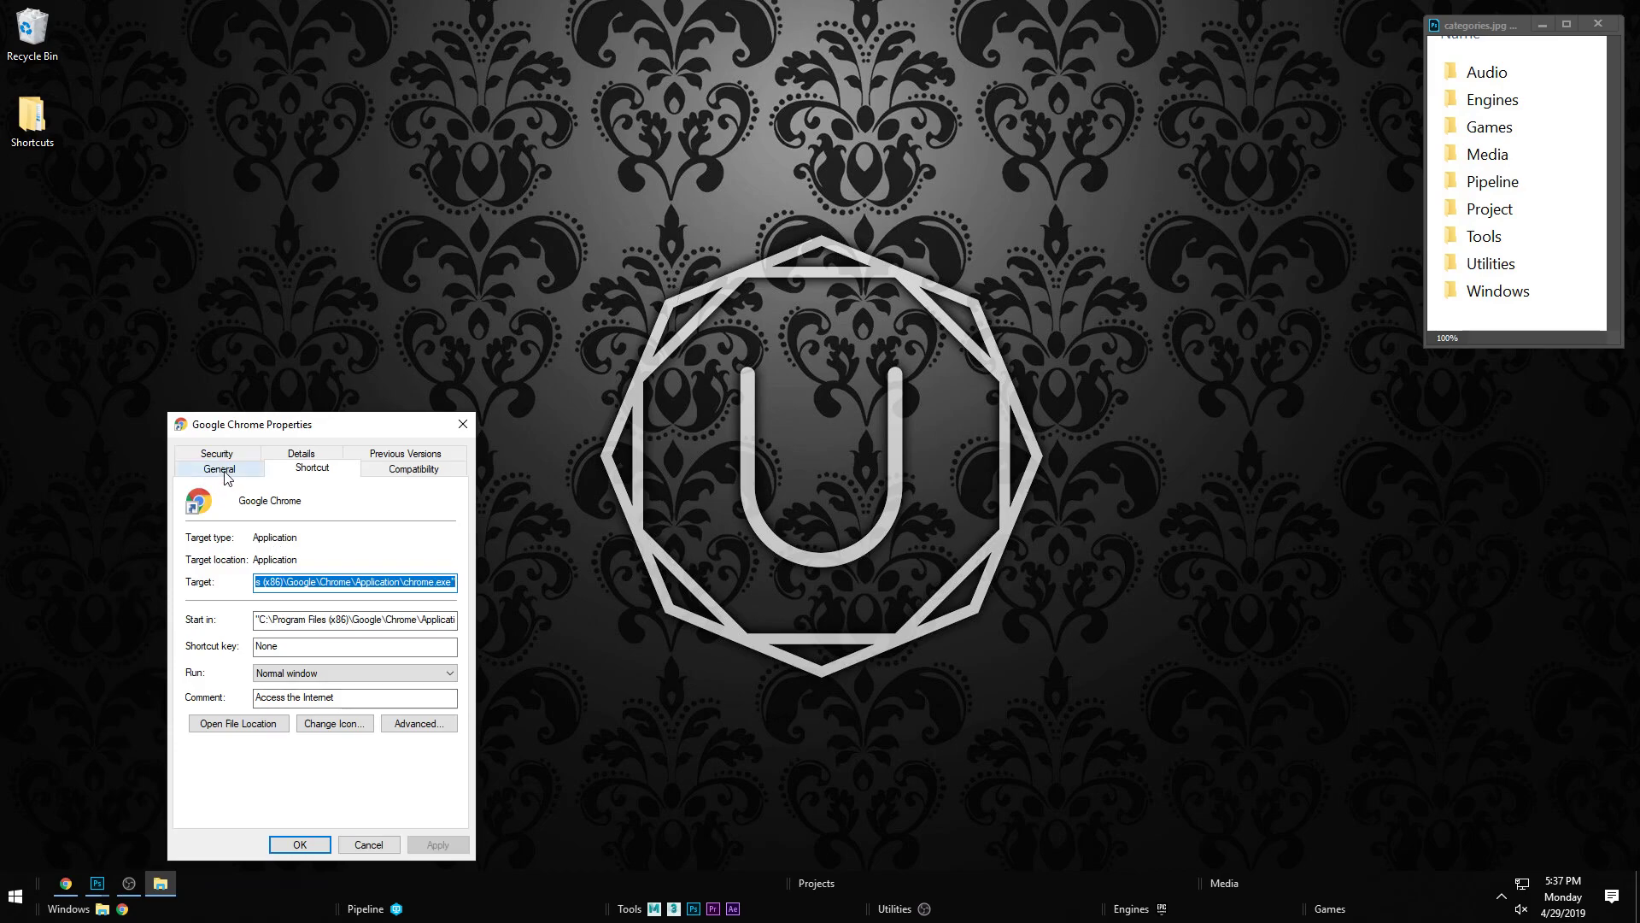
click(223, 470)
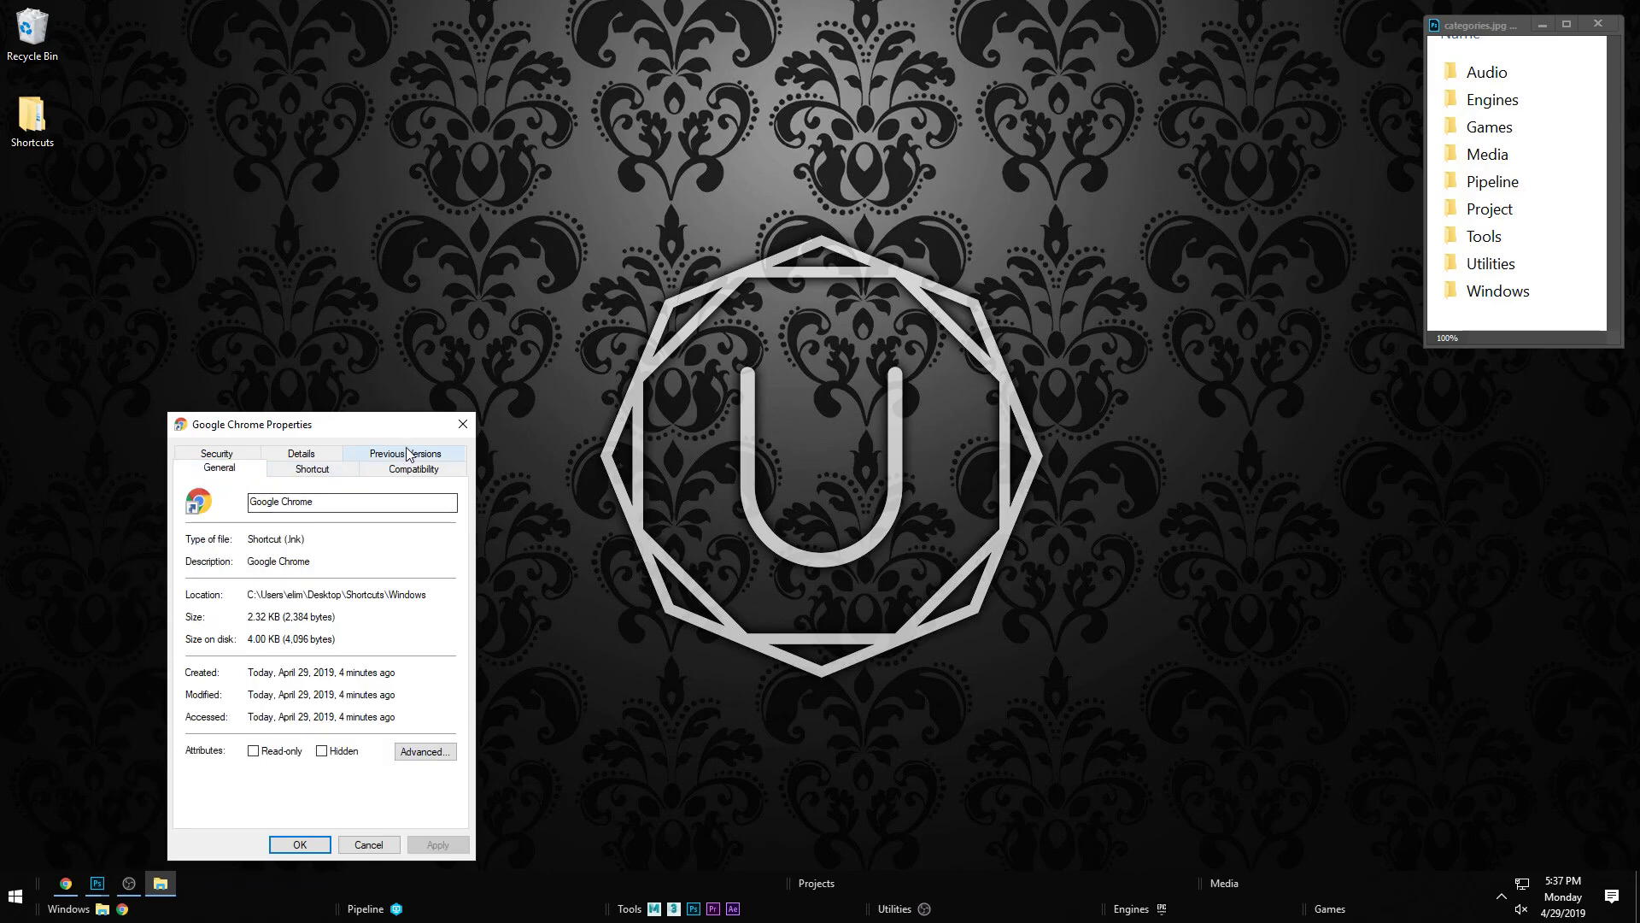
click(463, 424)
Step: Remove the "- Shortcut" suffix from the p4v shortcut's name in the Pipeline toolbar
right_click(403, 912)
click(449, 896)
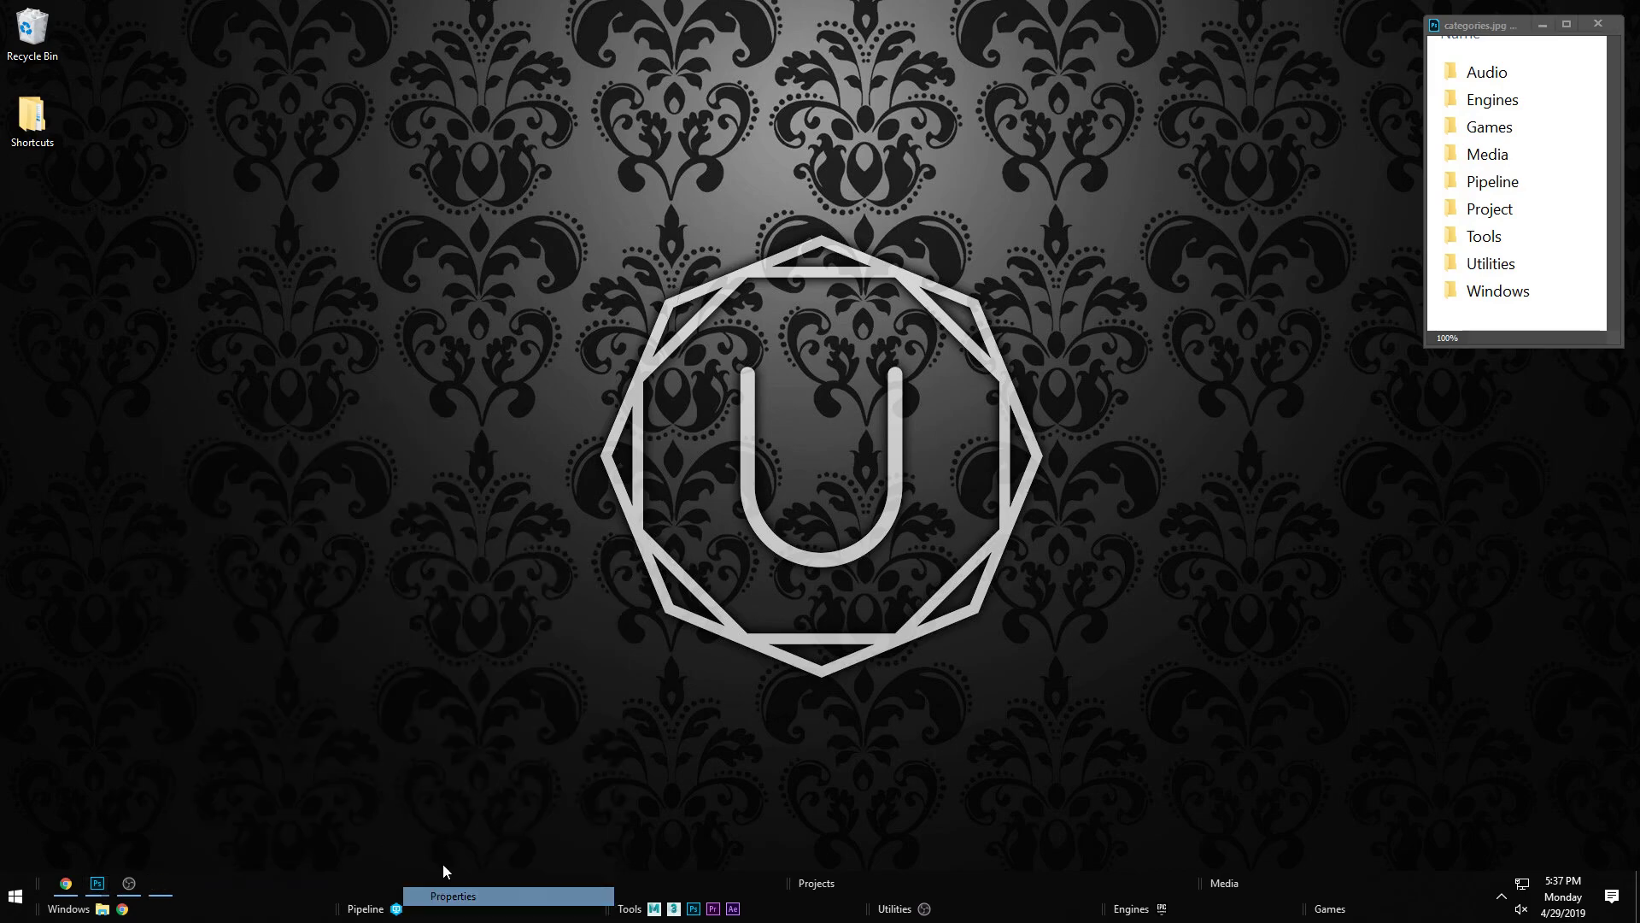
click(491, 467)
drag(537, 502, 587, 490)
key(BackSpace)
click(599, 846)
Step: Check the Maya 2019 shortcut's name in its general properties
right_click(655, 909)
click(675, 890)
click(746, 468)
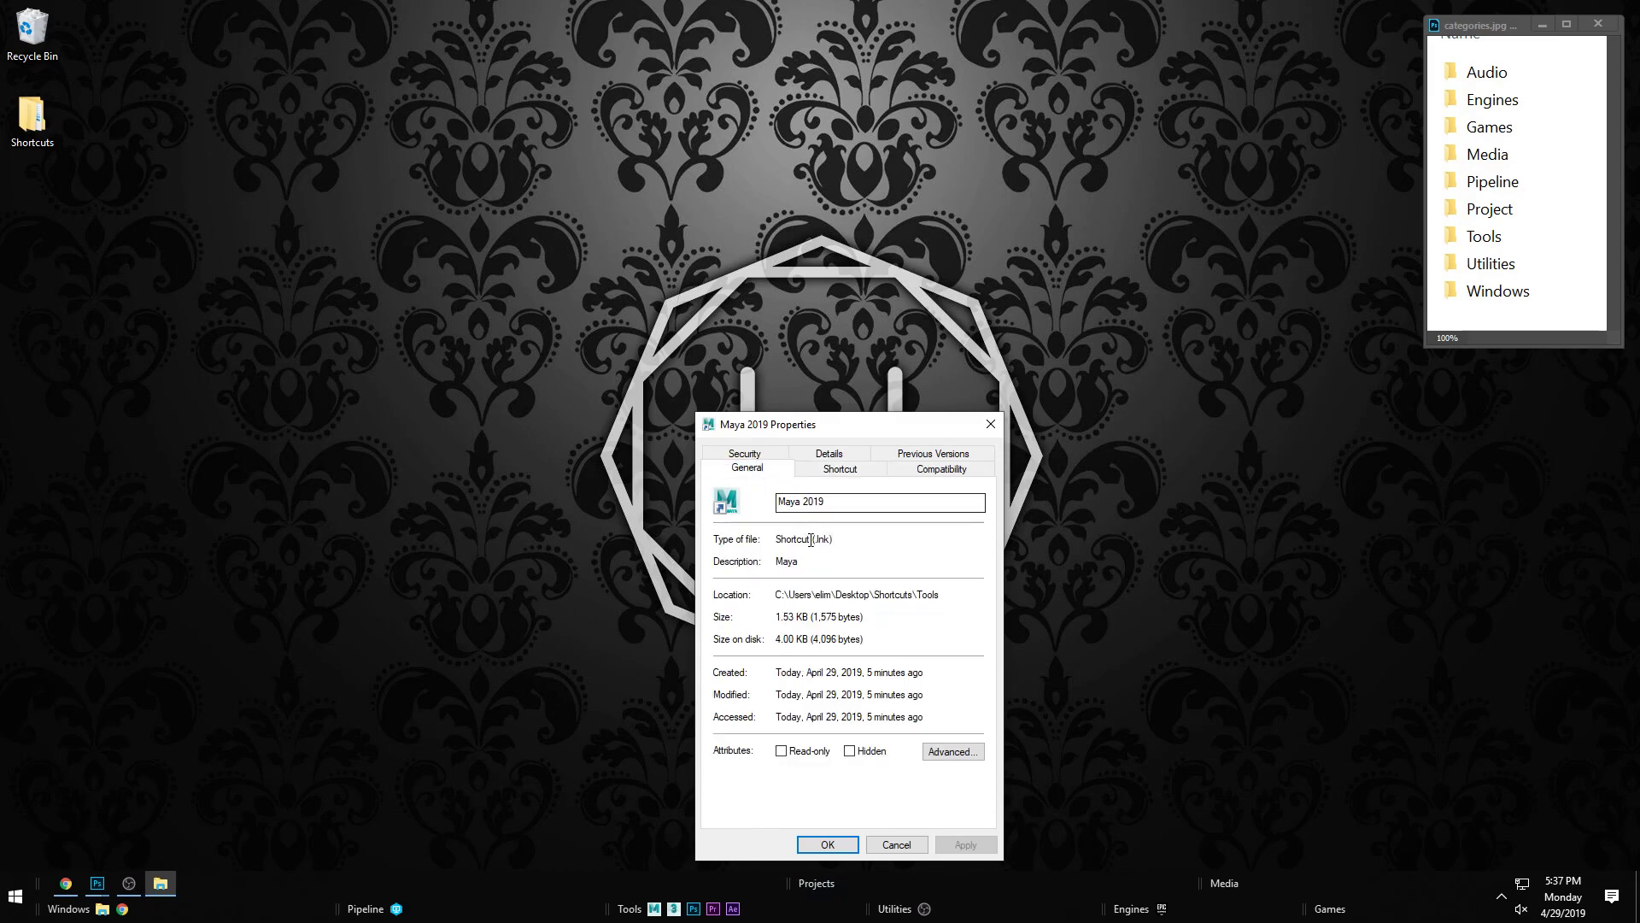
click(873, 848)
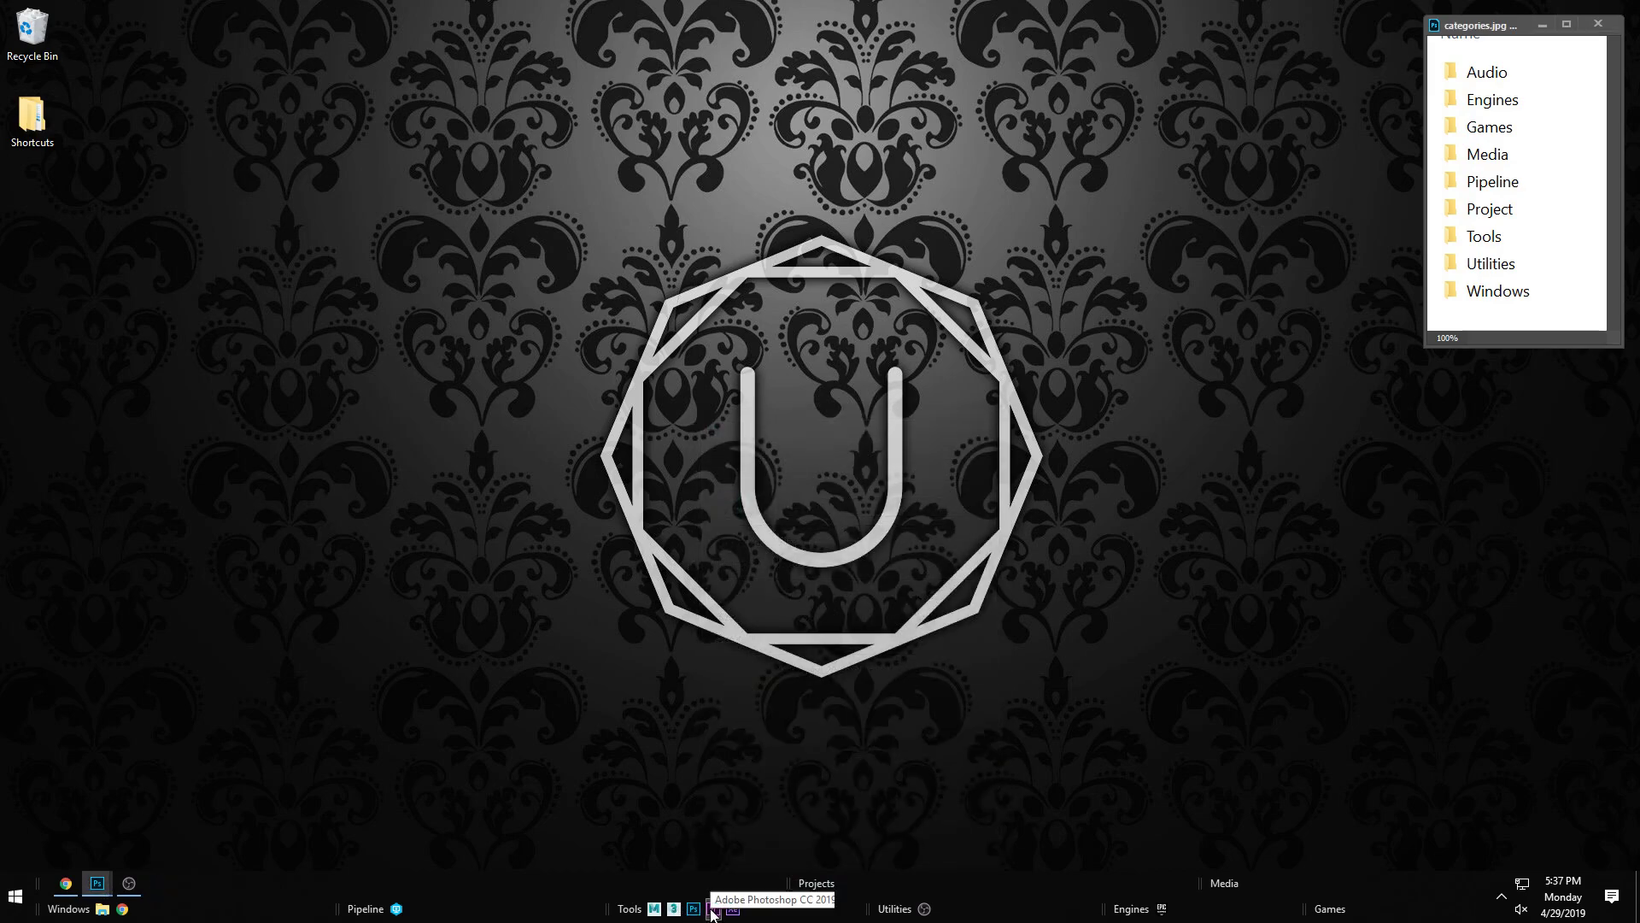
Step: Rename the OBS shortcut in the Utilities toolbar to obs32, dropping the "- Shortcut" suffix
right_click(919, 911)
click(981, 894)
click(1020, 468)
drag(1078, 501, 1182, 488)
key(BackSpace)
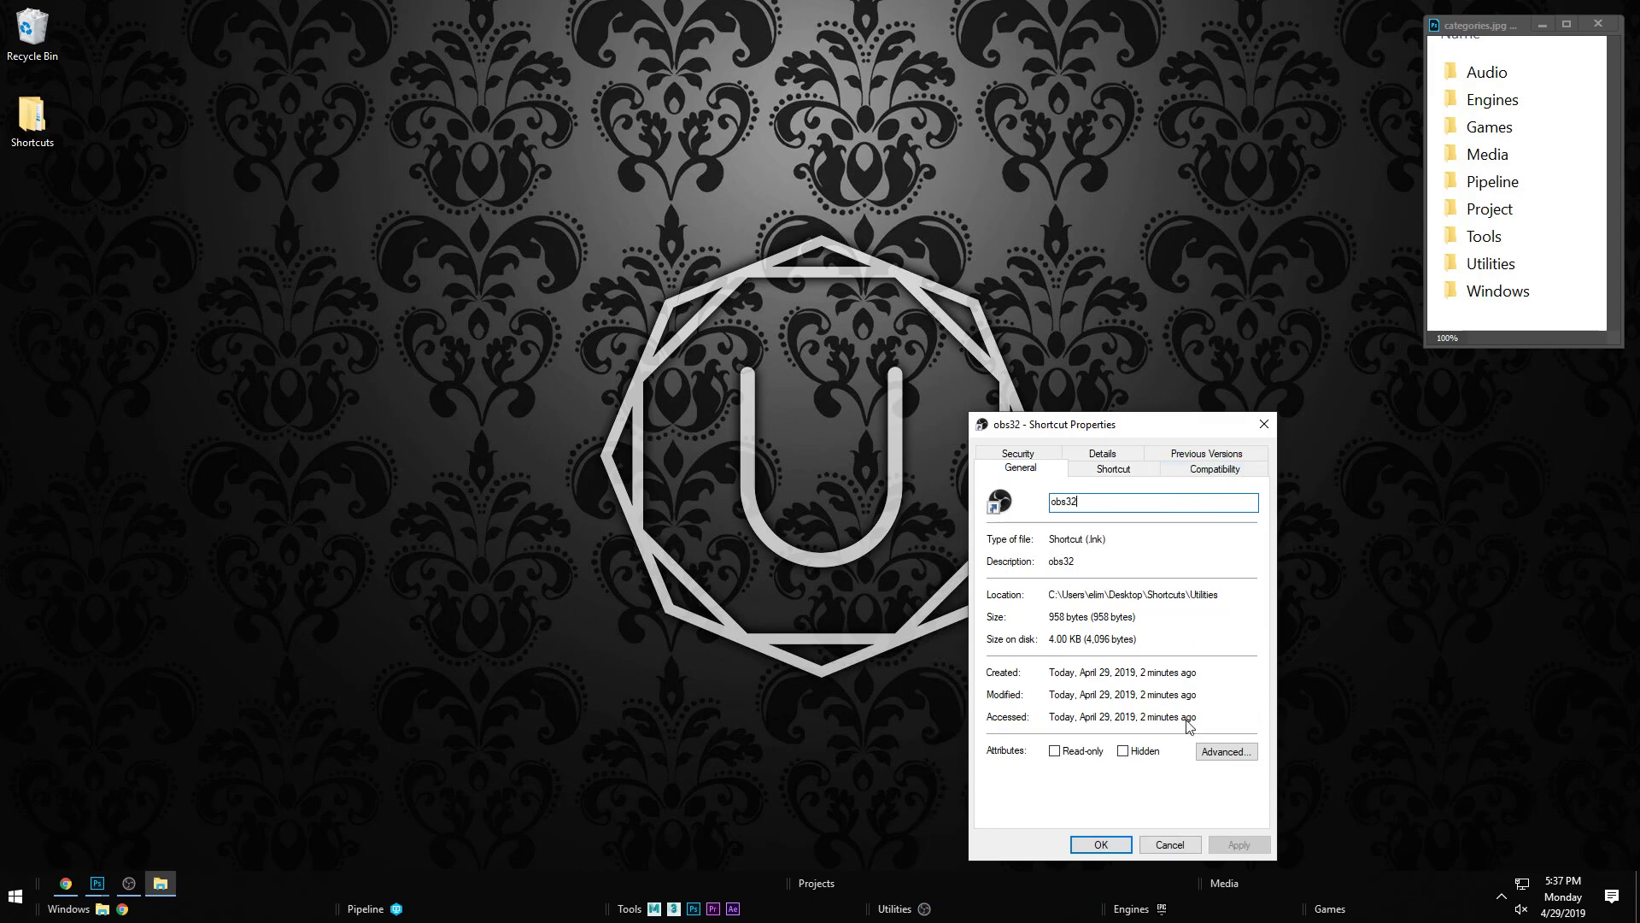
click(1122, 845)
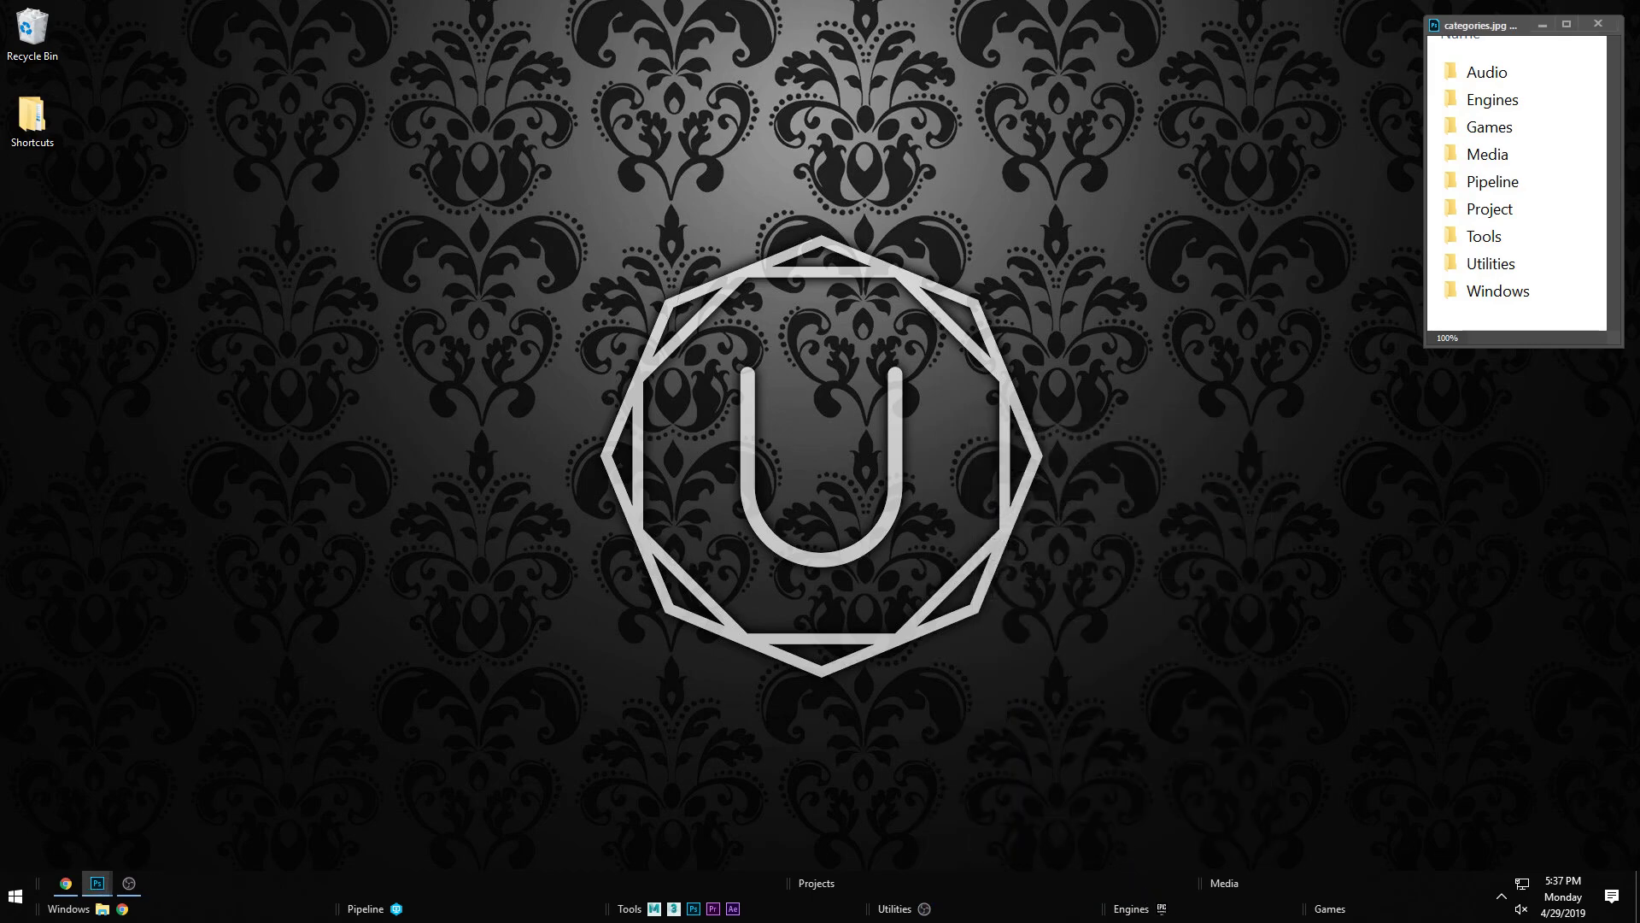
Step: Rename the Epic shortcut in the Engines toolbar to EpicGamesLauncher, dropping the "- Shortcut" suffix
right_click(1163, 910)
click(1190, 892)
click(1248, 469)
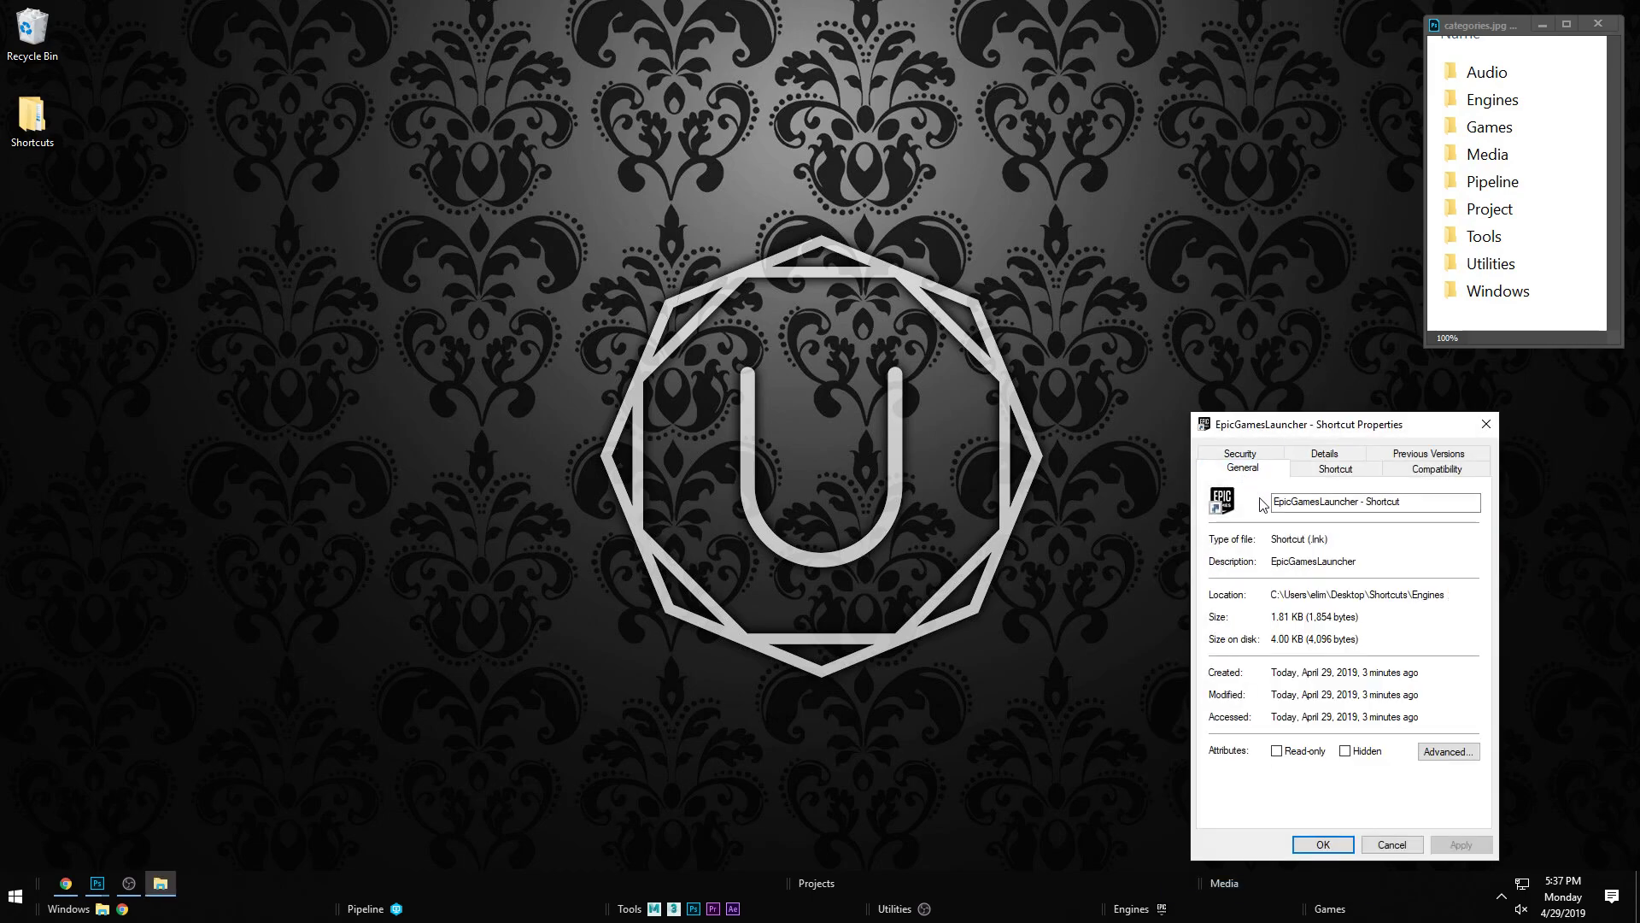
drag(1358, 502, 1435, 504)
key(BackSpace)
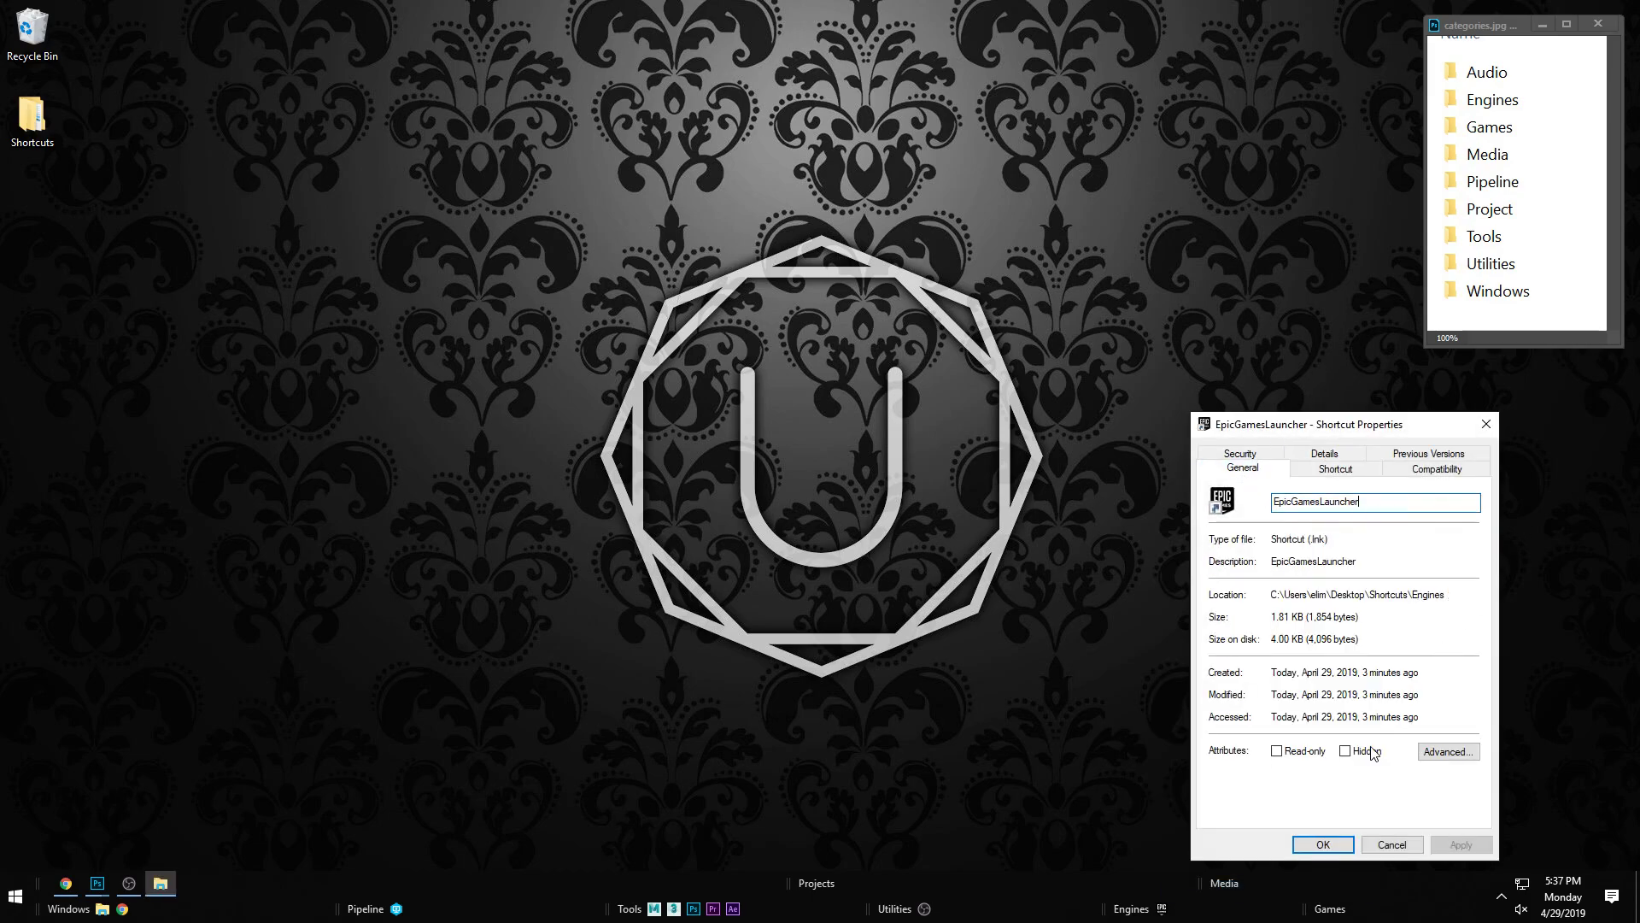
click(1322, 844)
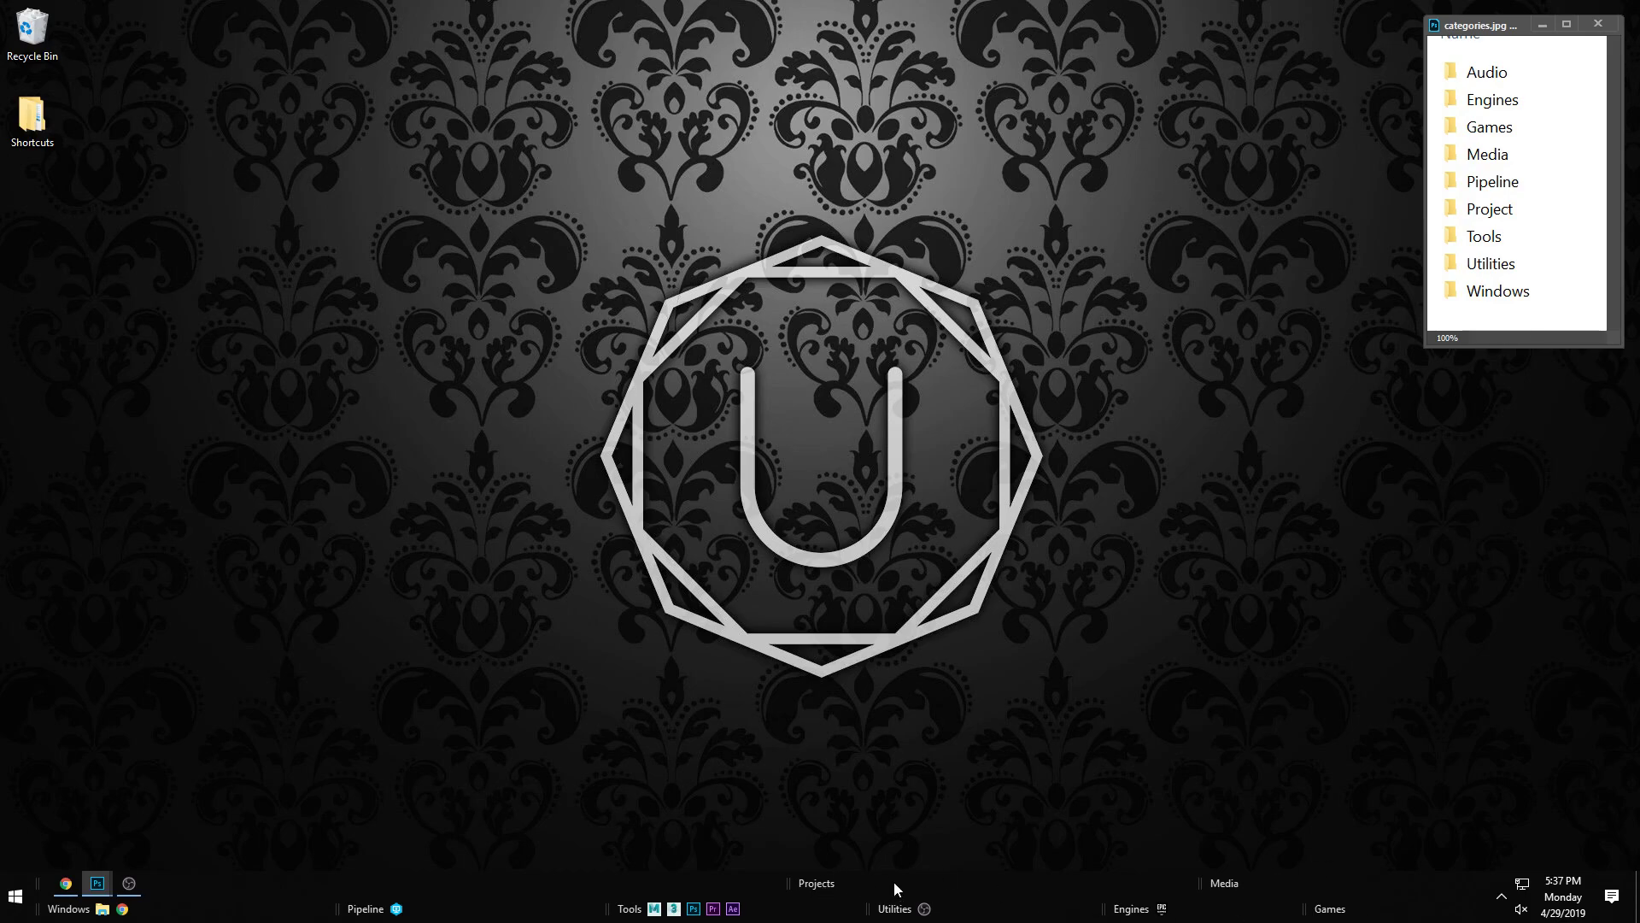
Step: Move the categories.jpg reference window off the desktop
click(851, 889)
drag(1478, 29, 1639, 39)
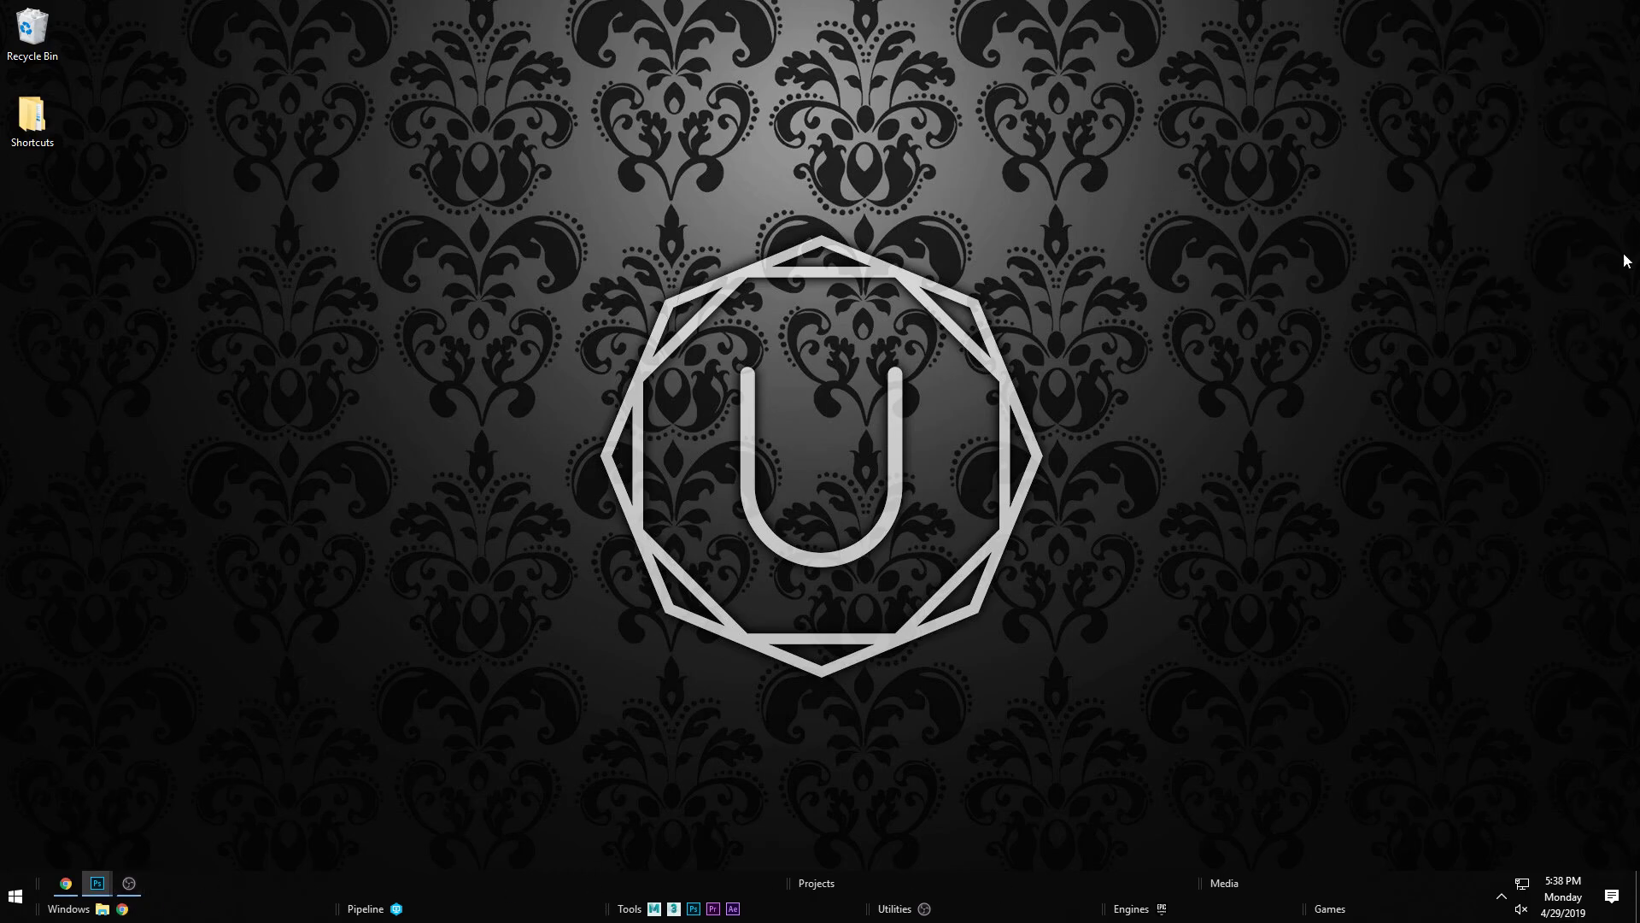
Step: Bring the Photoshop window back onto the main screen and minimize it to clear the desktop
drag(1639, 292, 982, 1)
click(1561, 10)
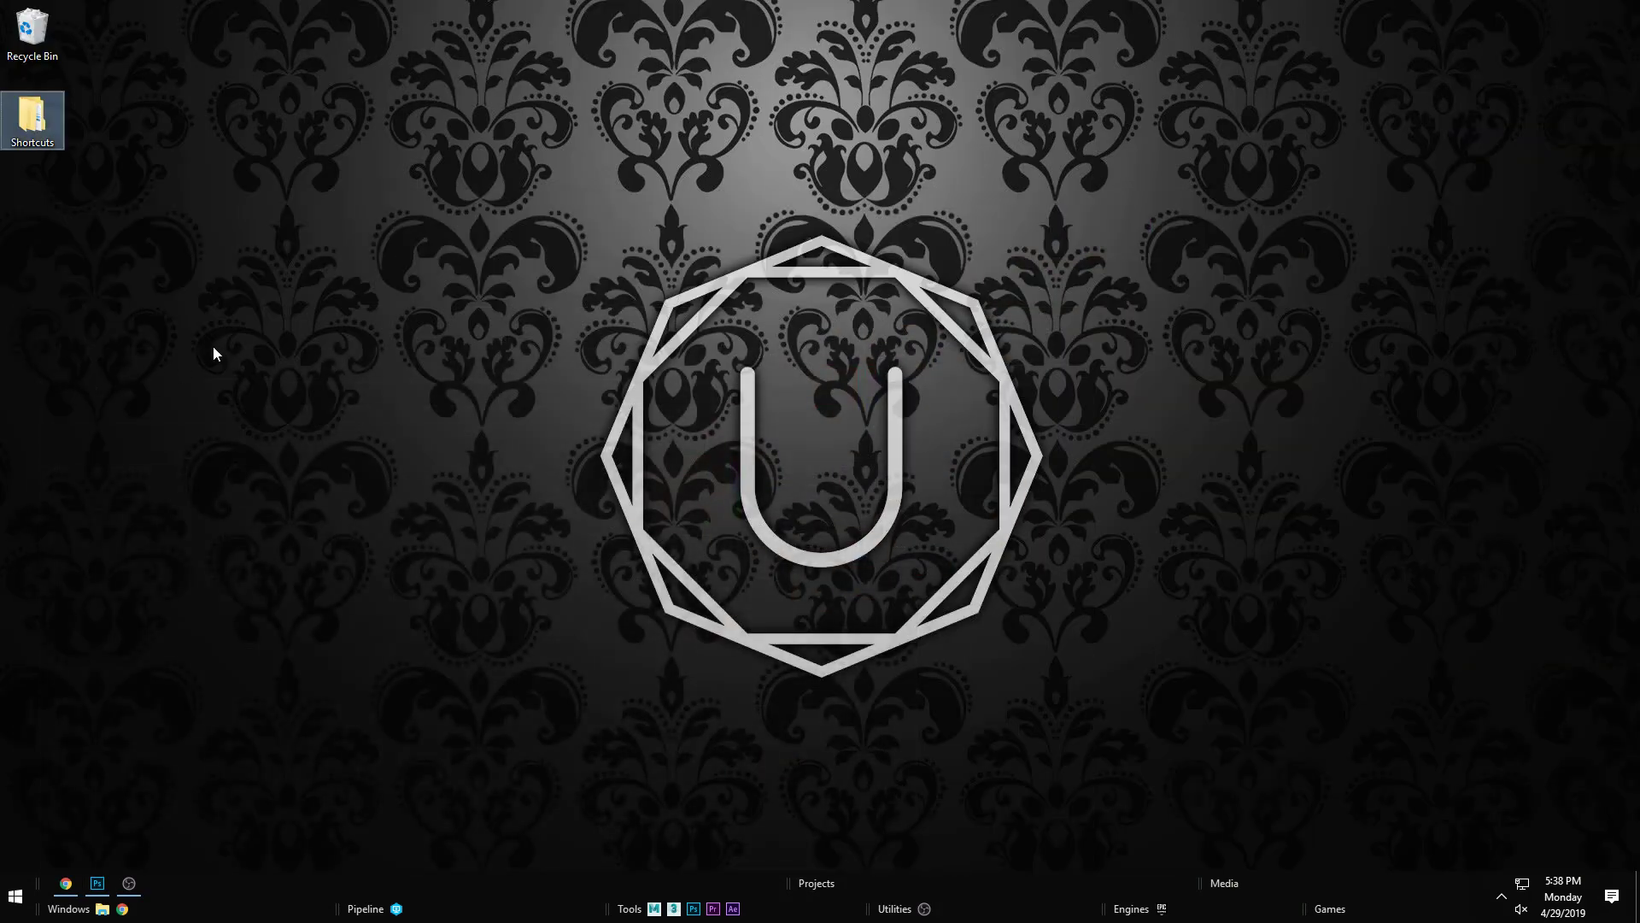
click(291, 303)
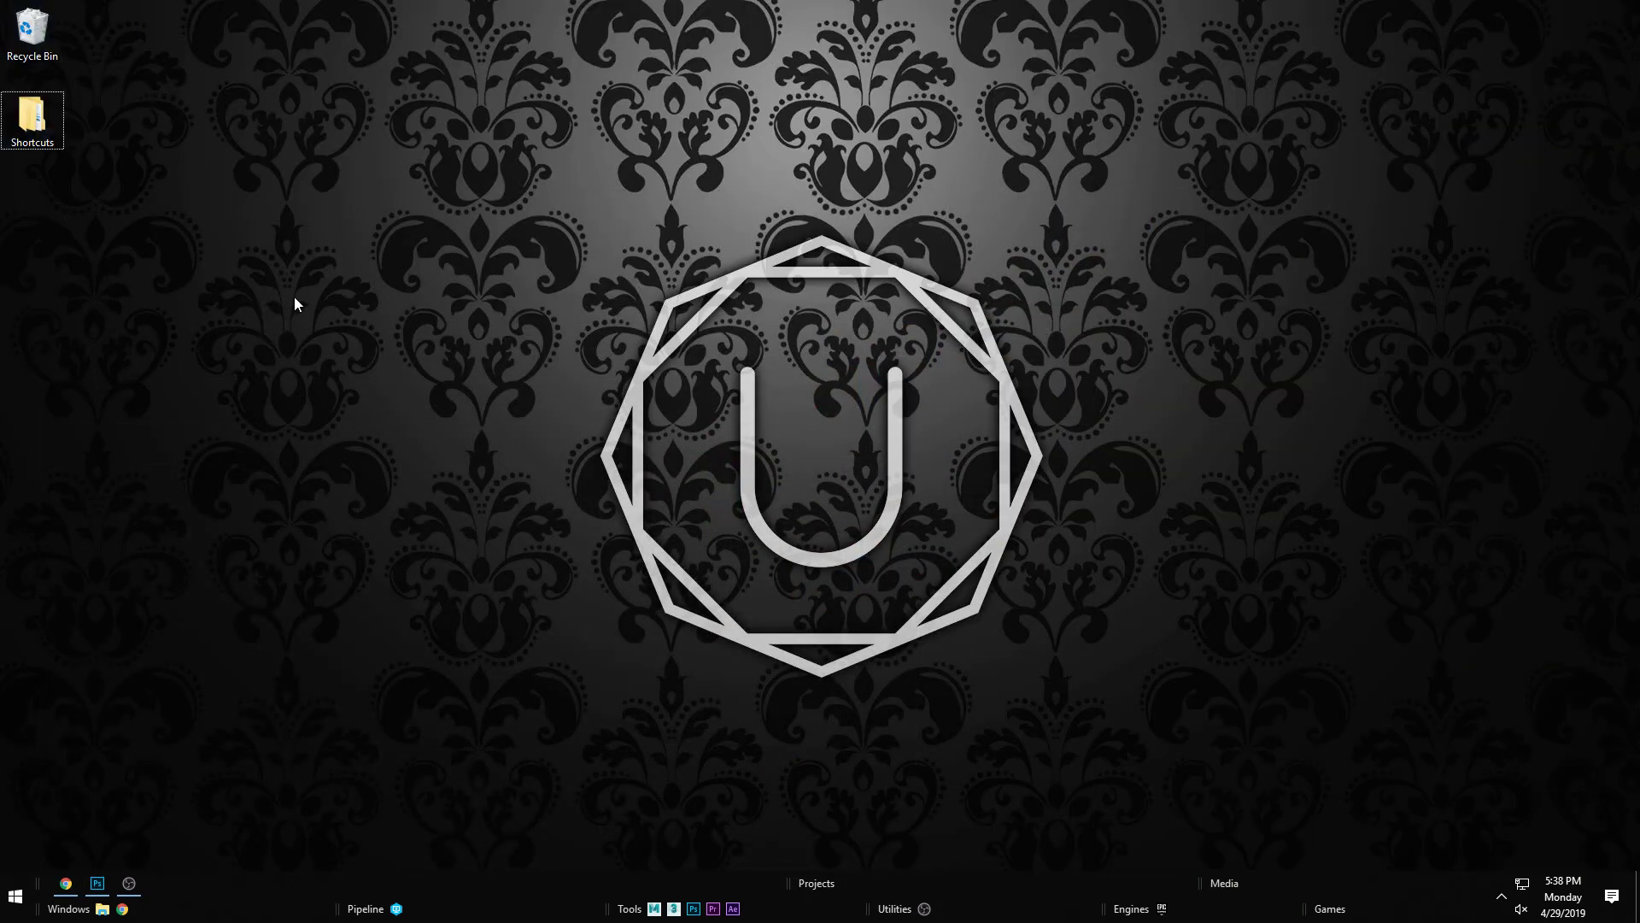
key(alt+Tab)
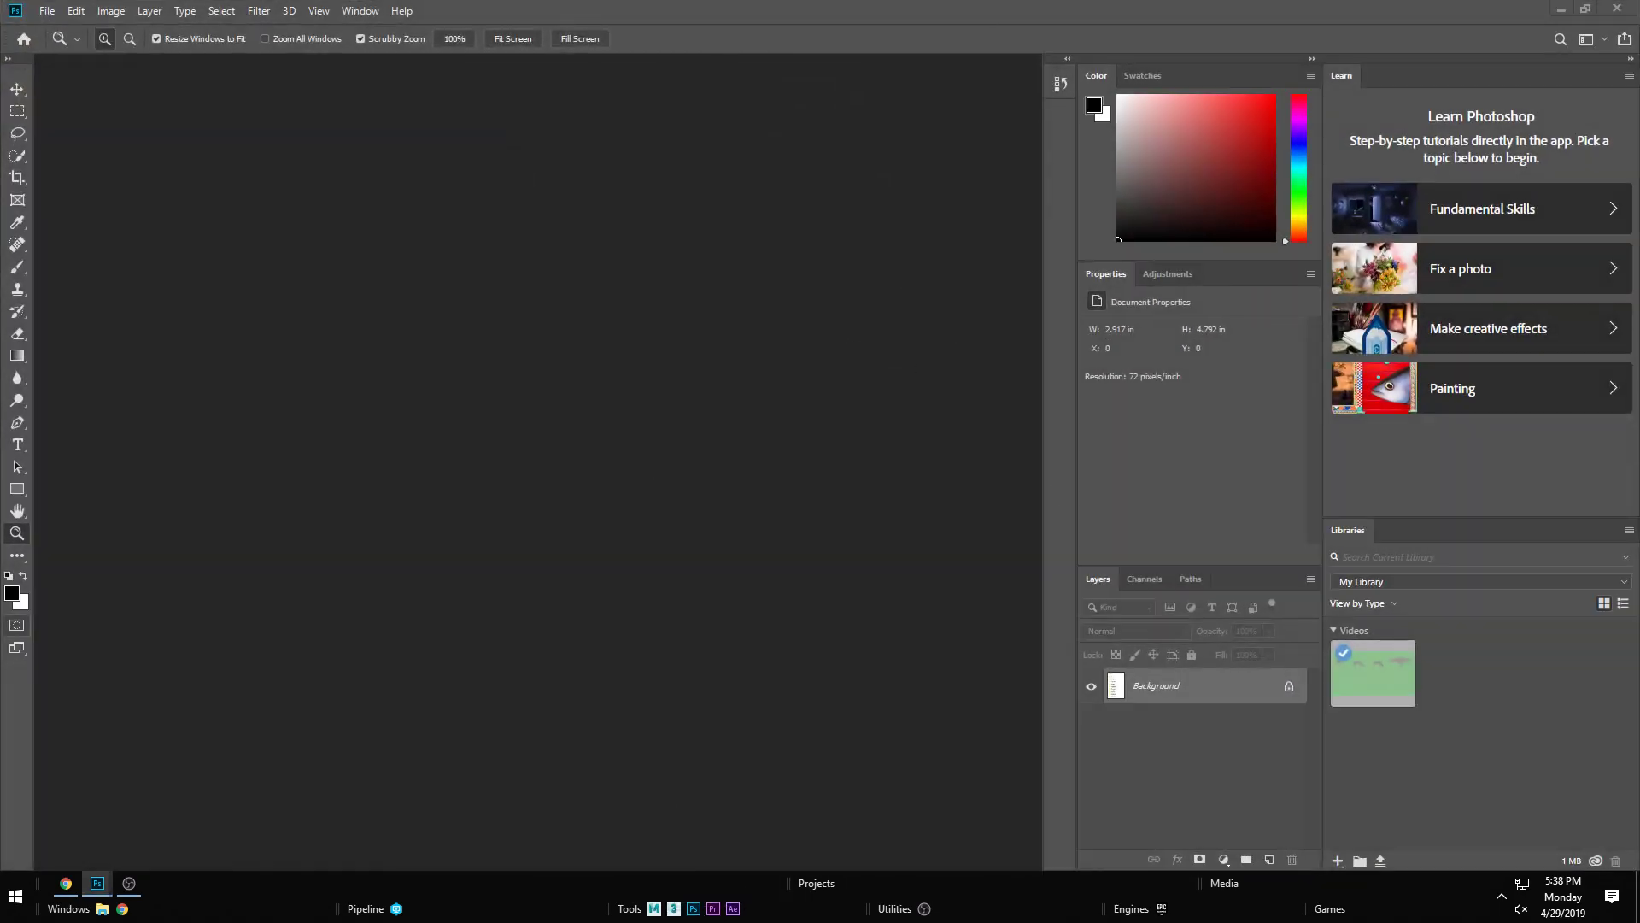
click(1560, 10)
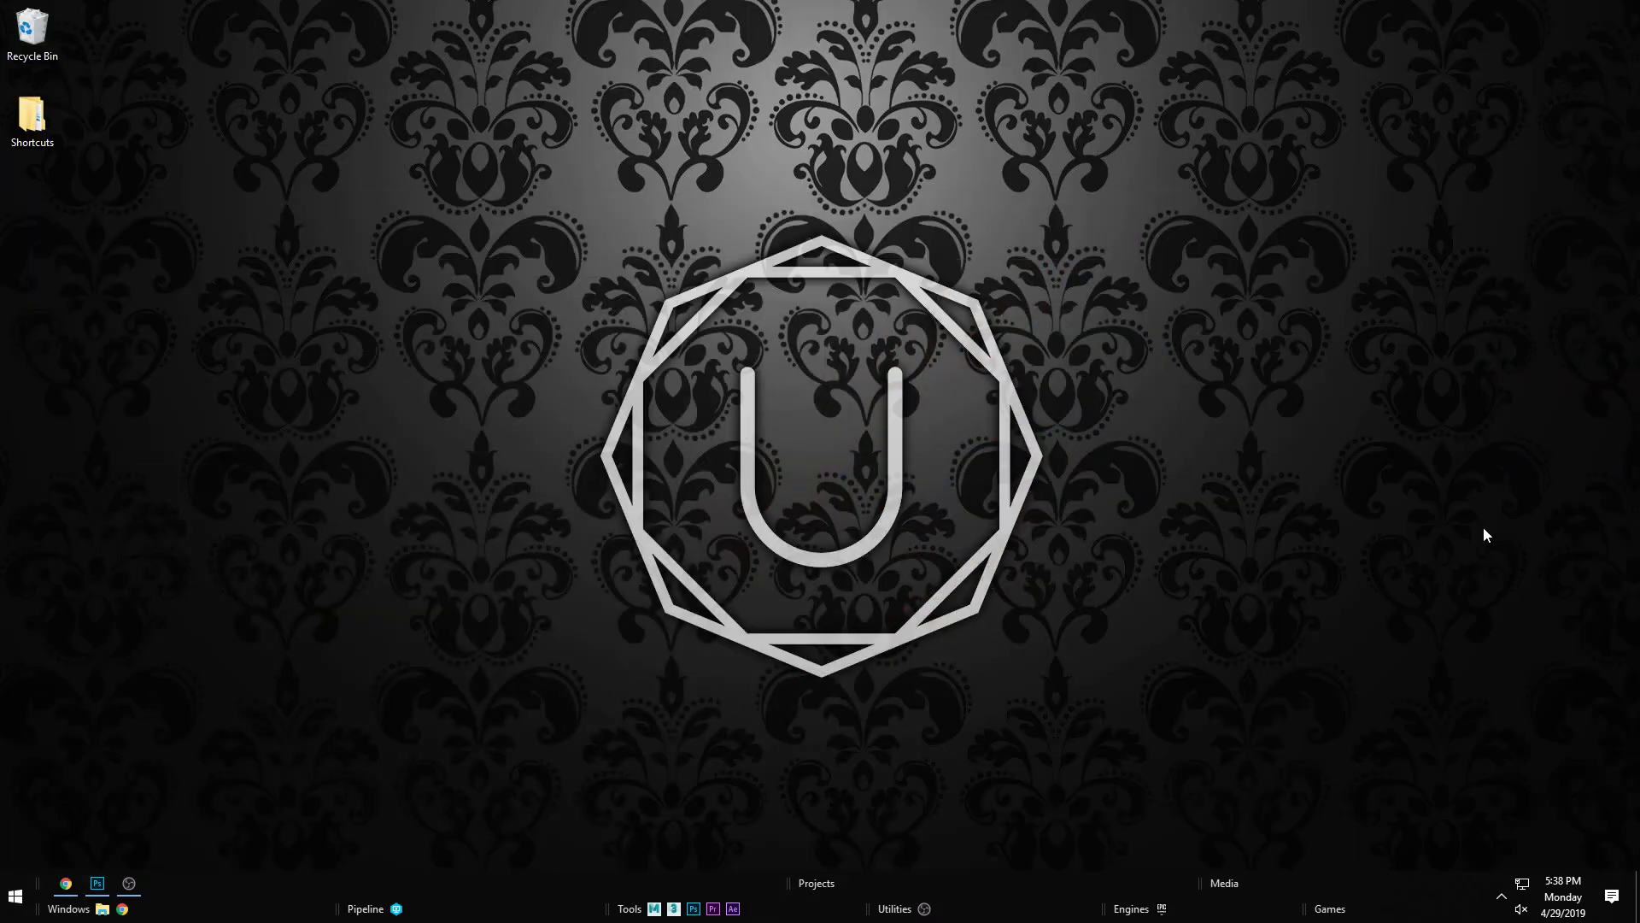
Step: Hide all desktop icons by turning off Show desktop icons
right_click(482, 236)
mouse_move(540, 245)
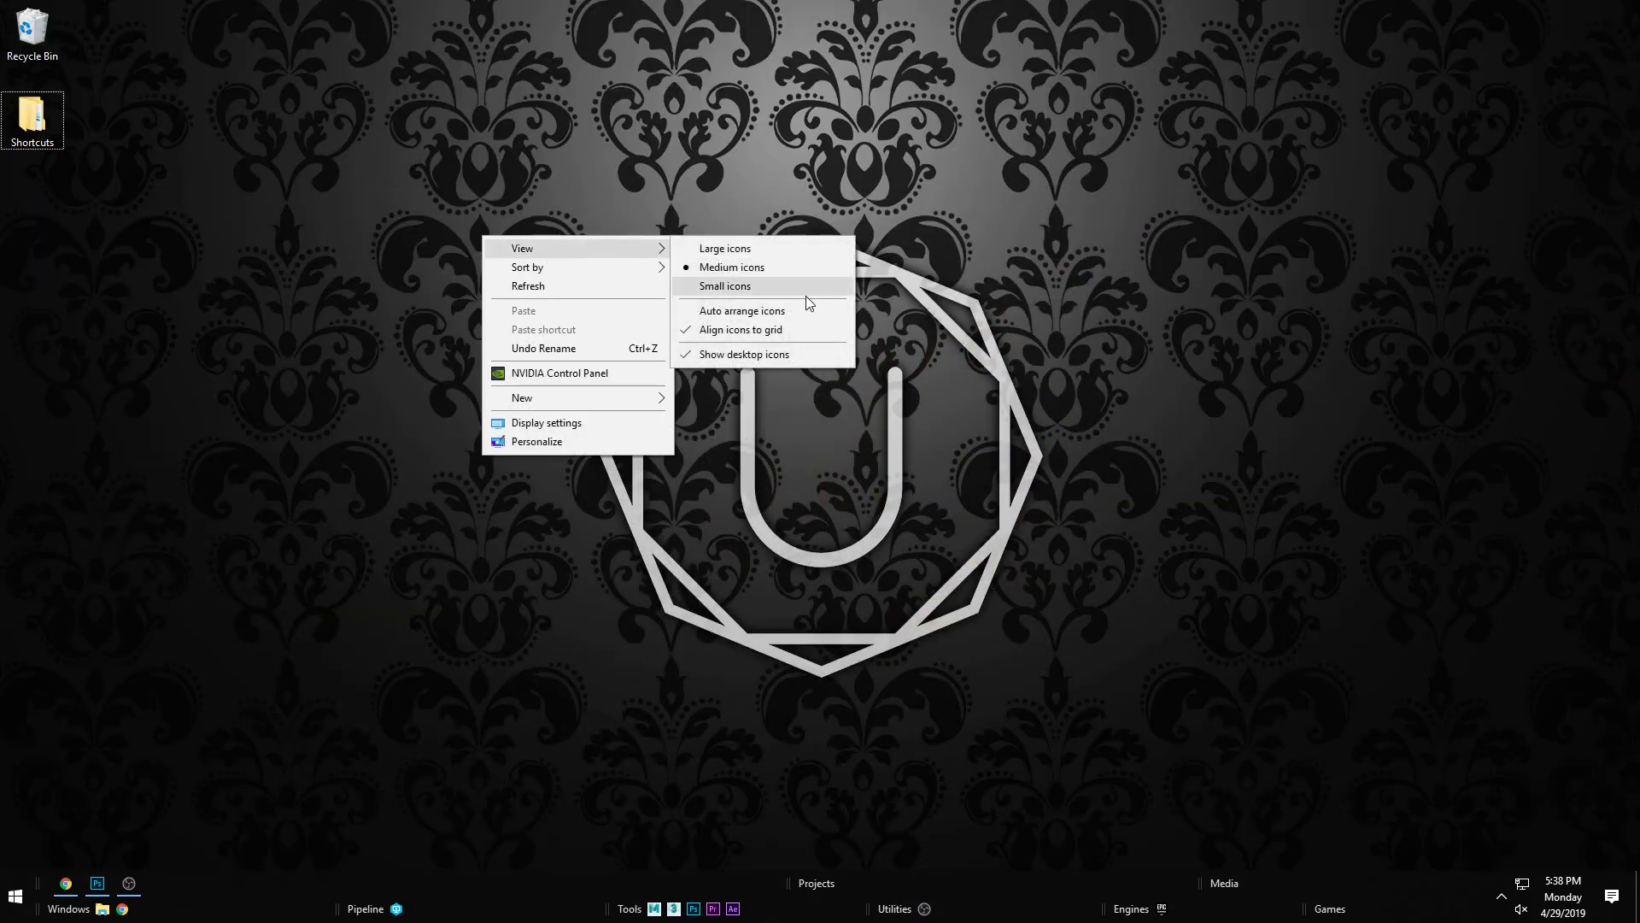
click(760, 355)
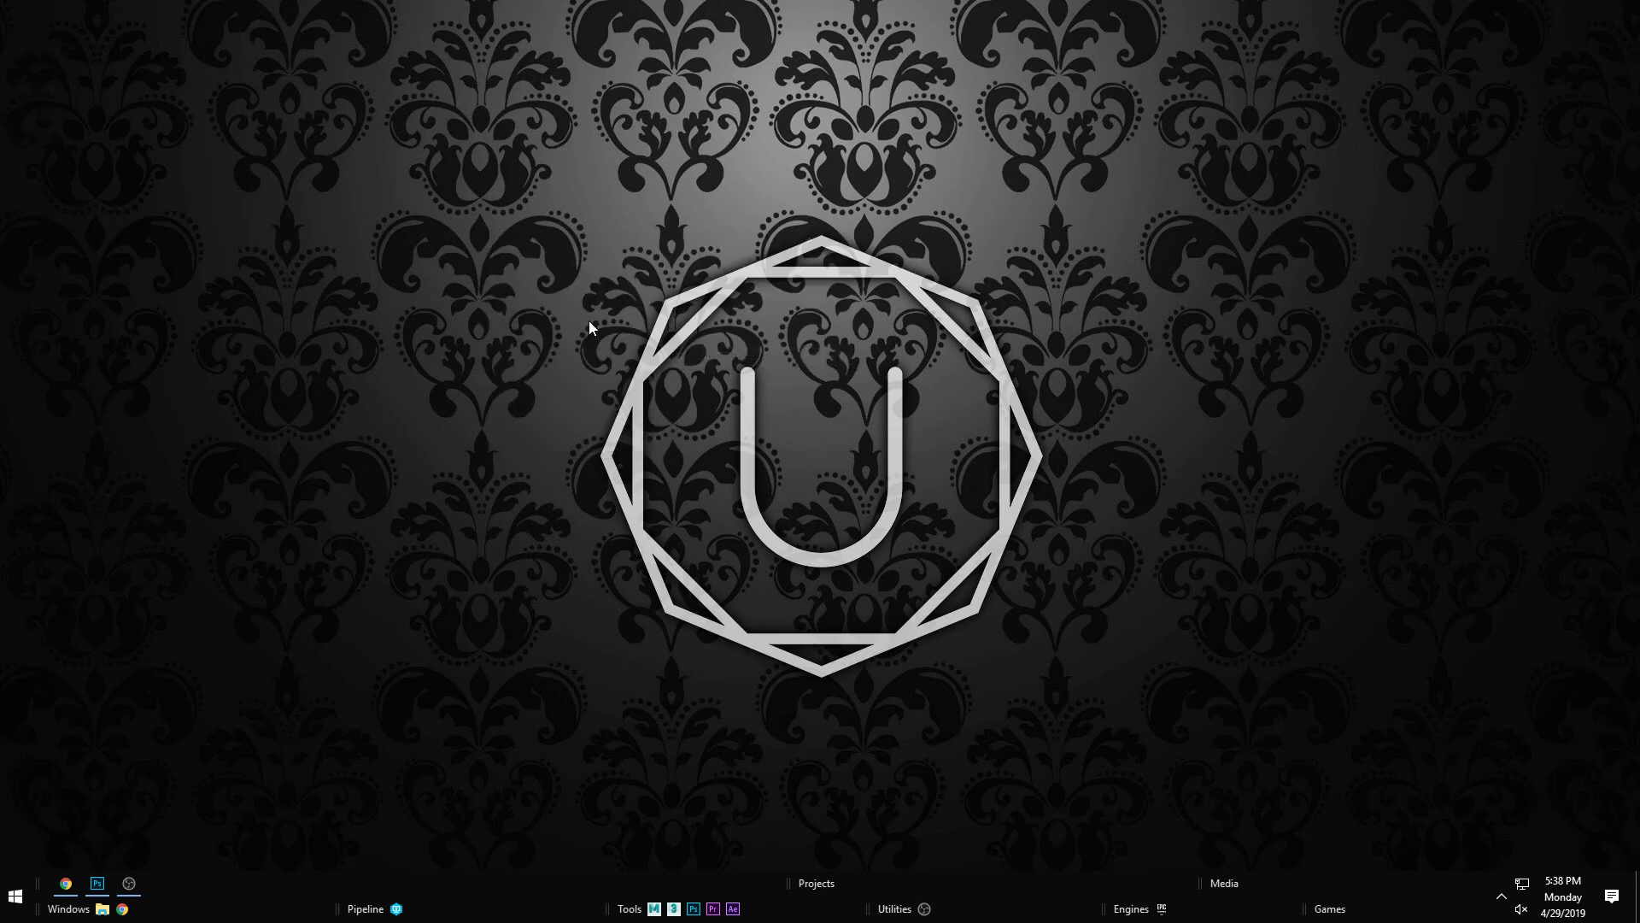